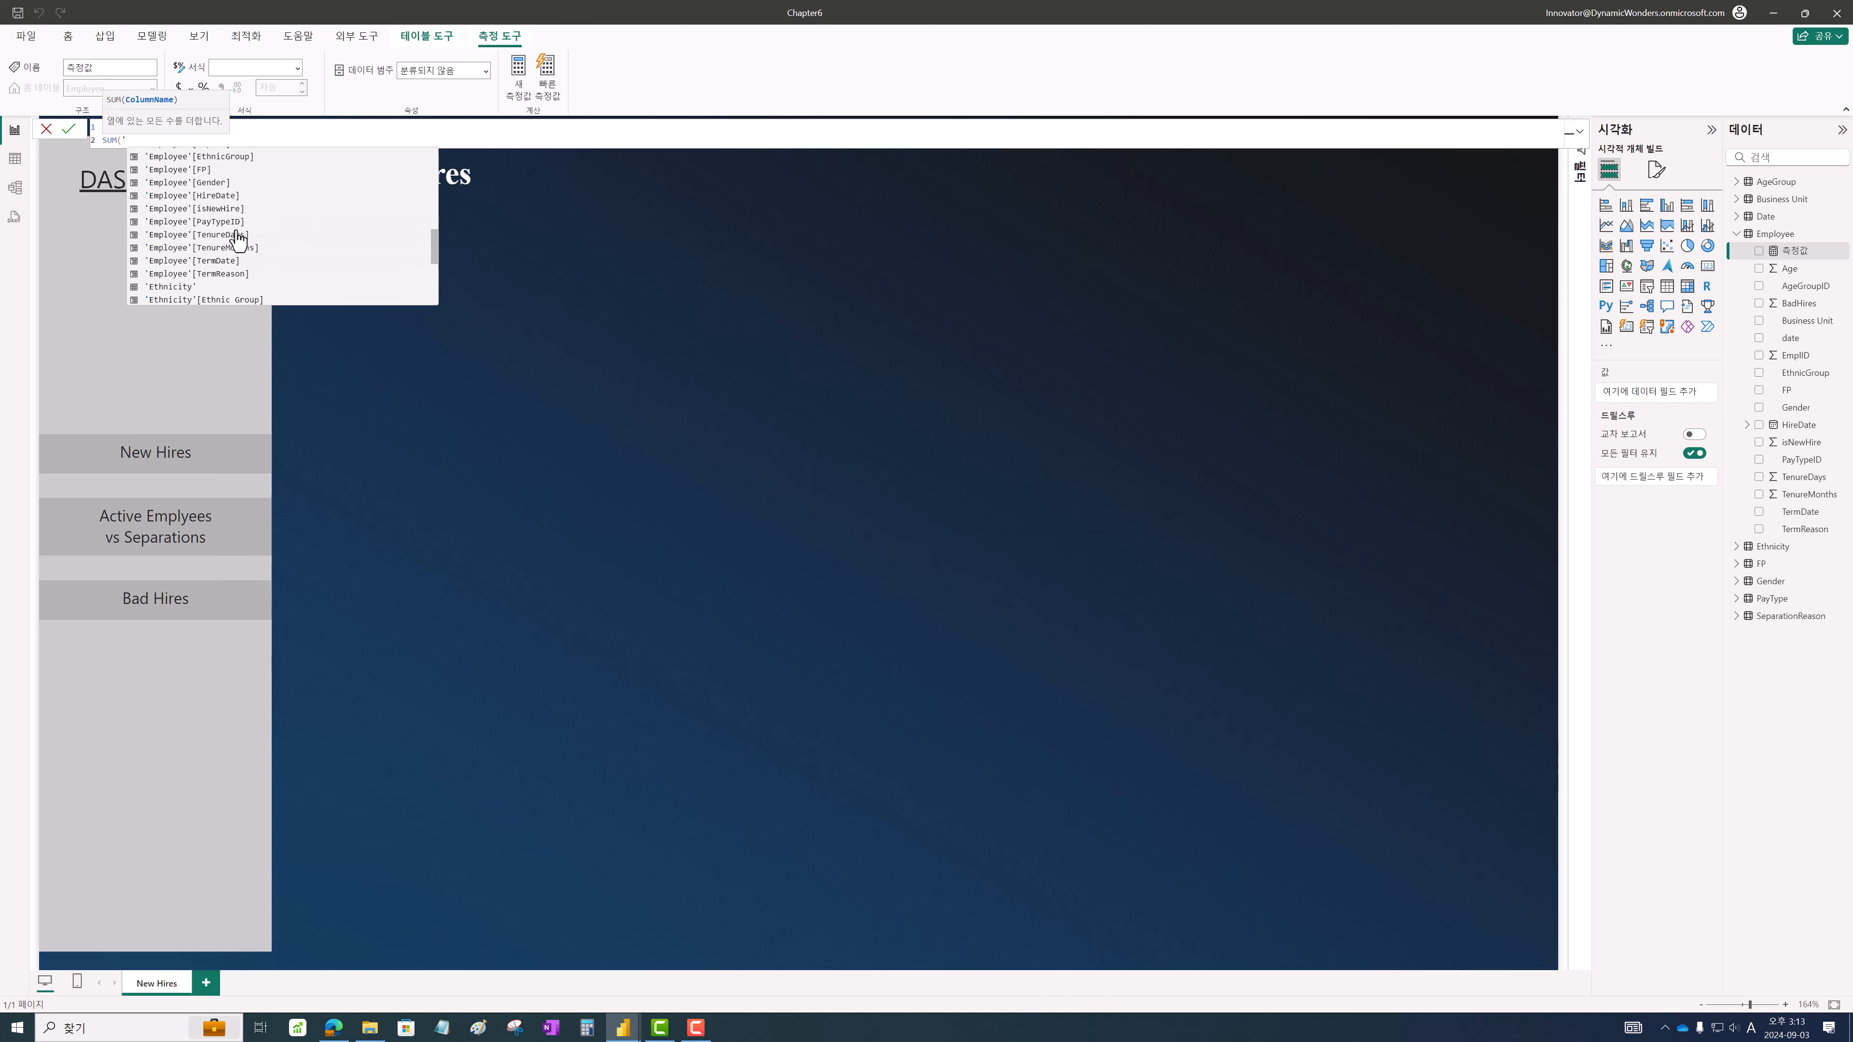
Step: Complete the New Hires measure as the sum of 'Employee'[isNewHire] and commit it
left_click(221, 209)
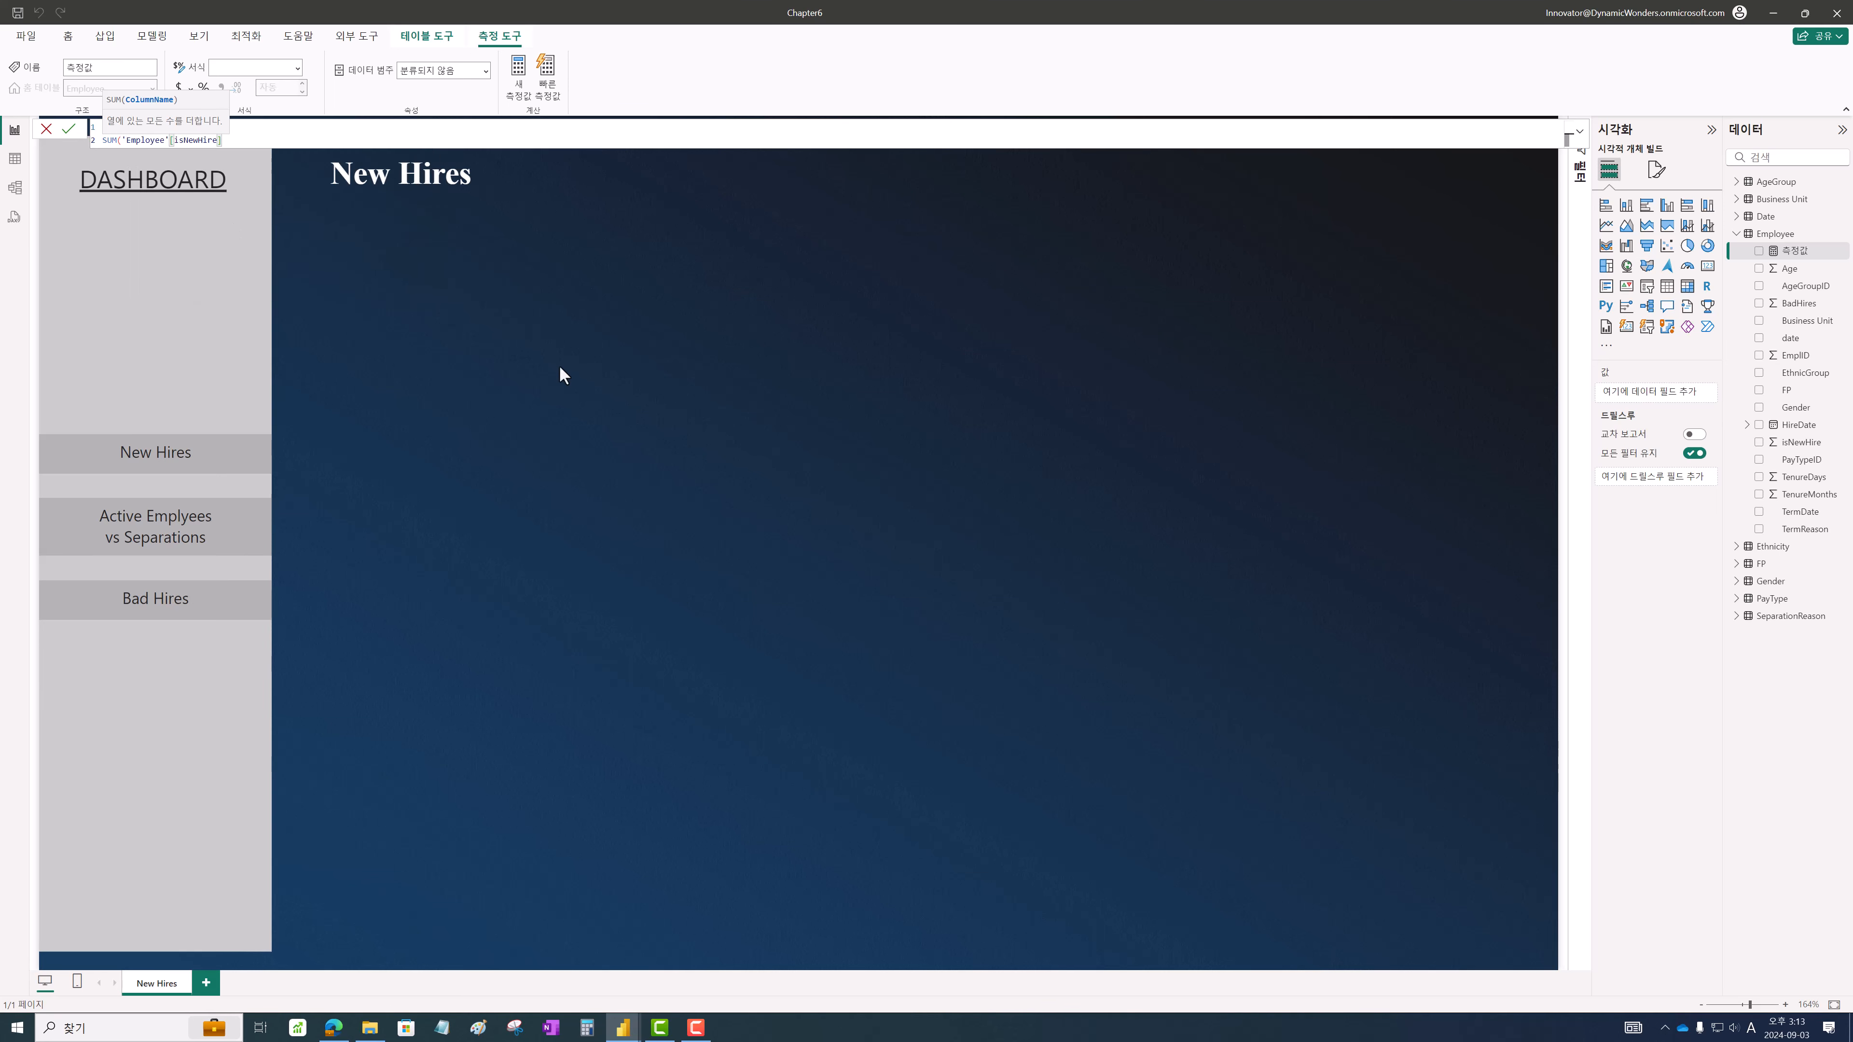
type(")")
key("Return")
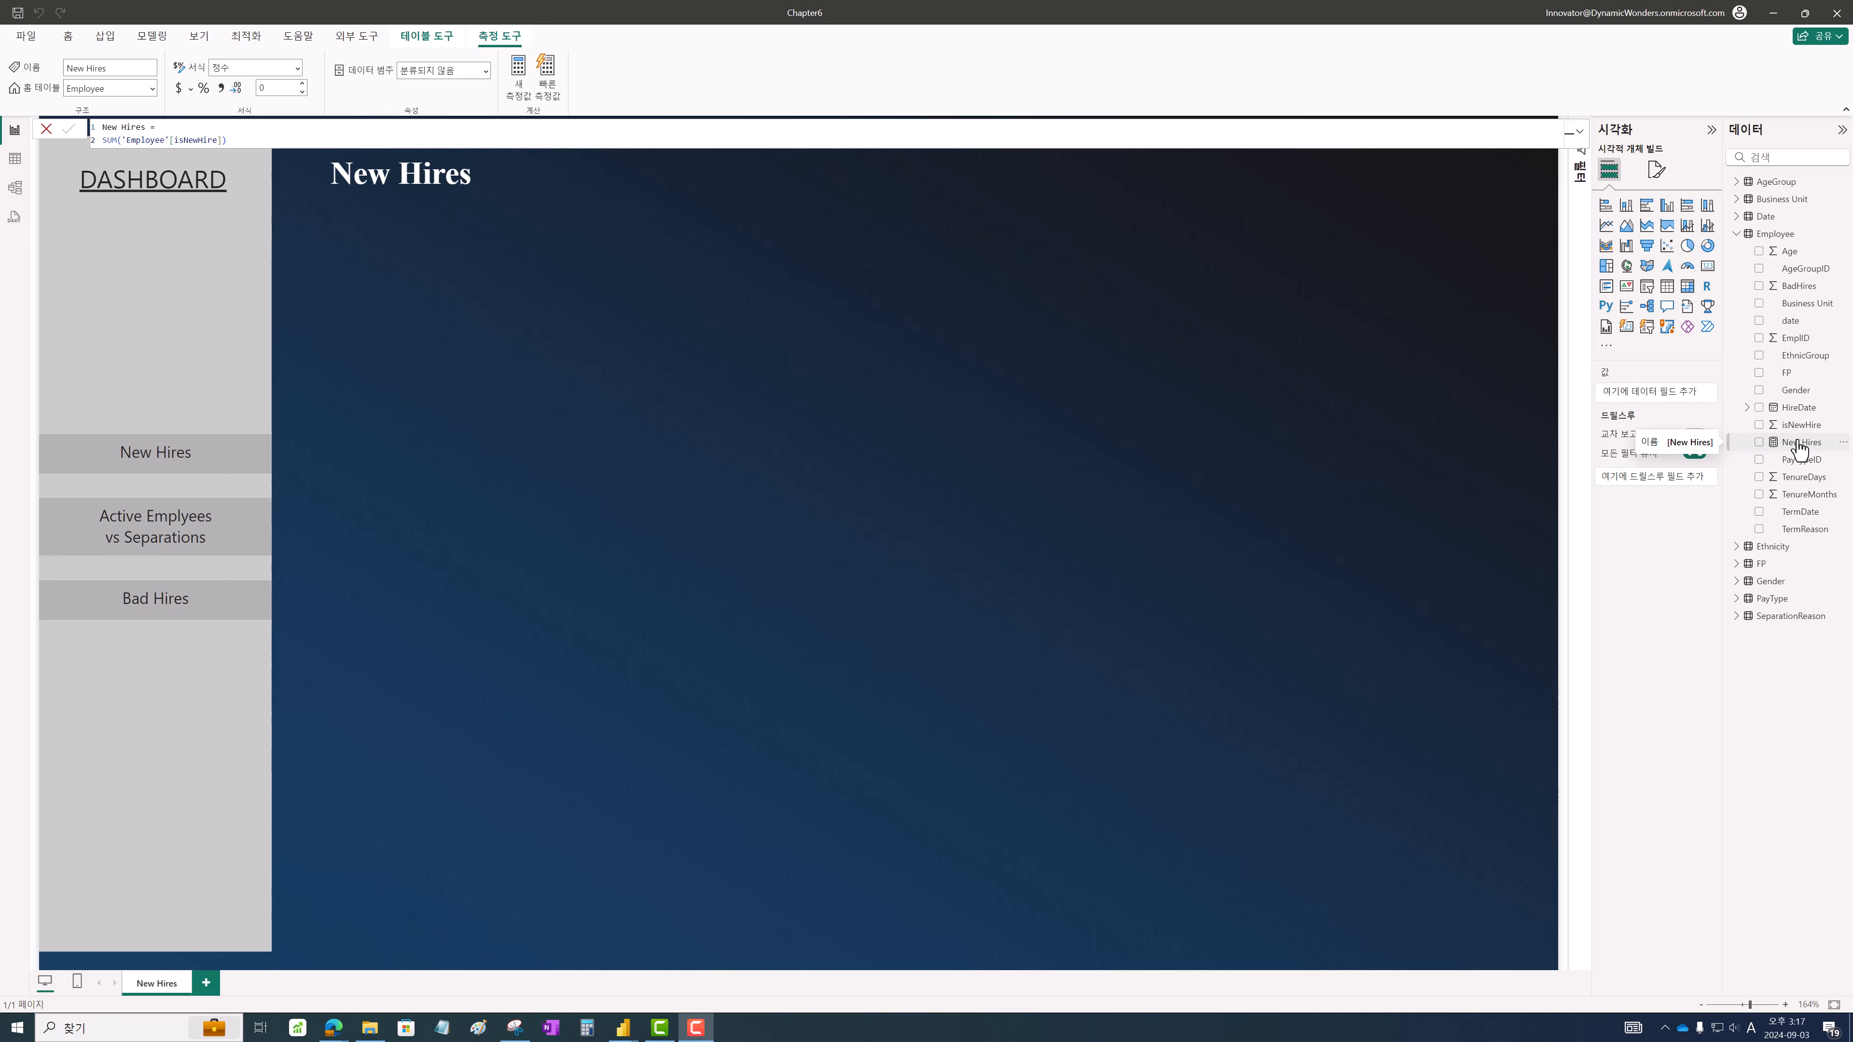
Step: Start a new measure named New Hires SPLY in the Employee table, with a second line for its formula
left_click(1778, 235)
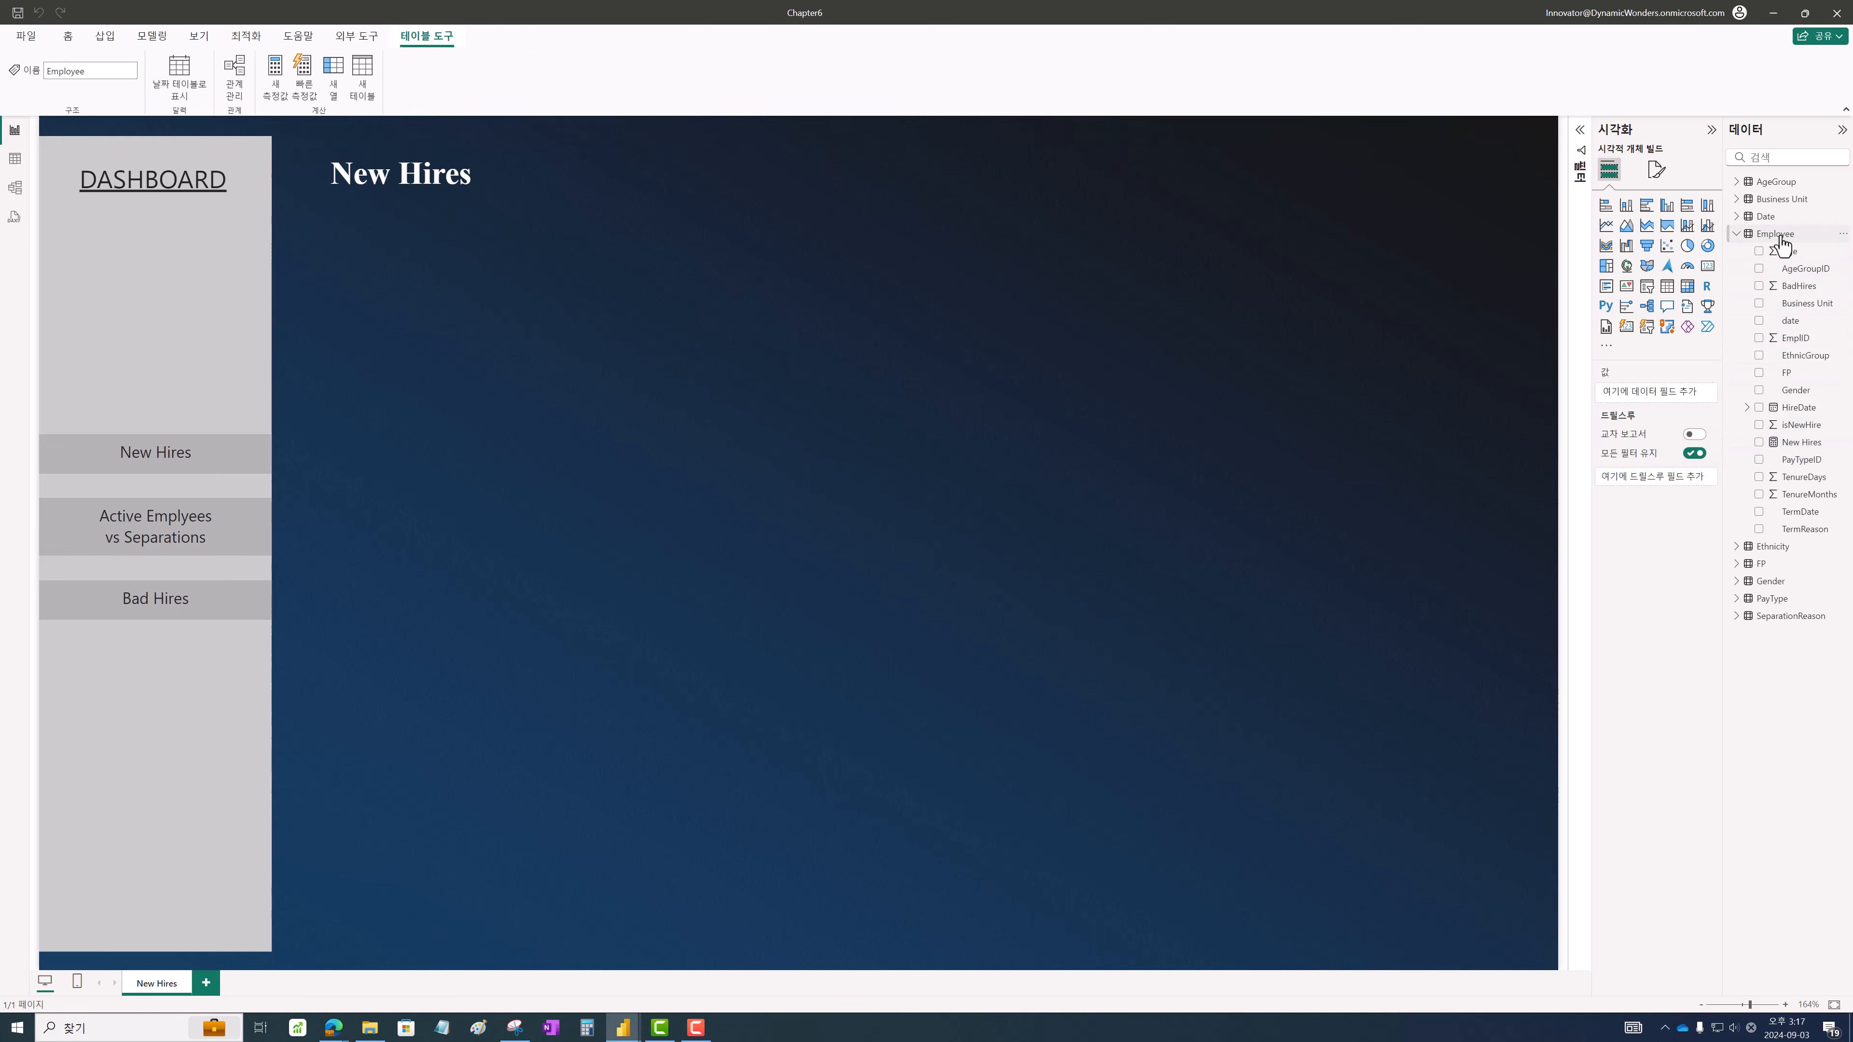
left_click(276, 93)
type("N")
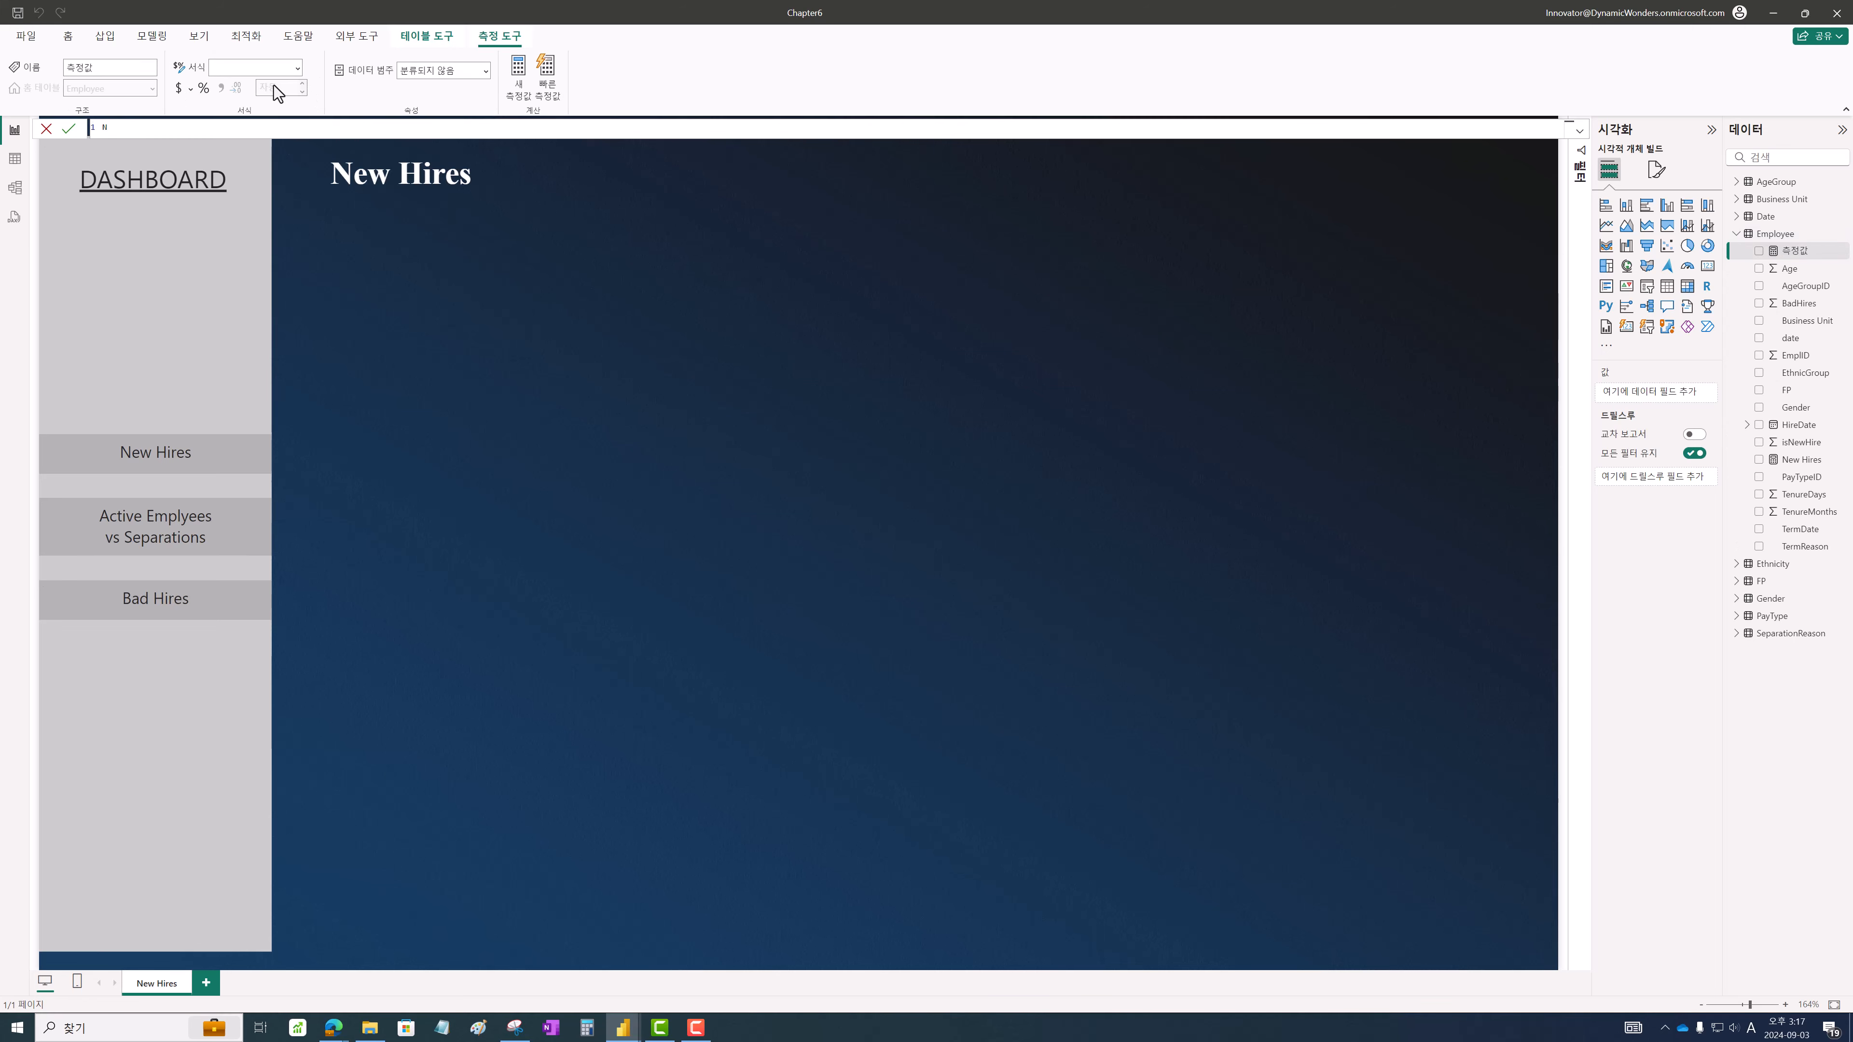
type("ew Hires SPLY =")
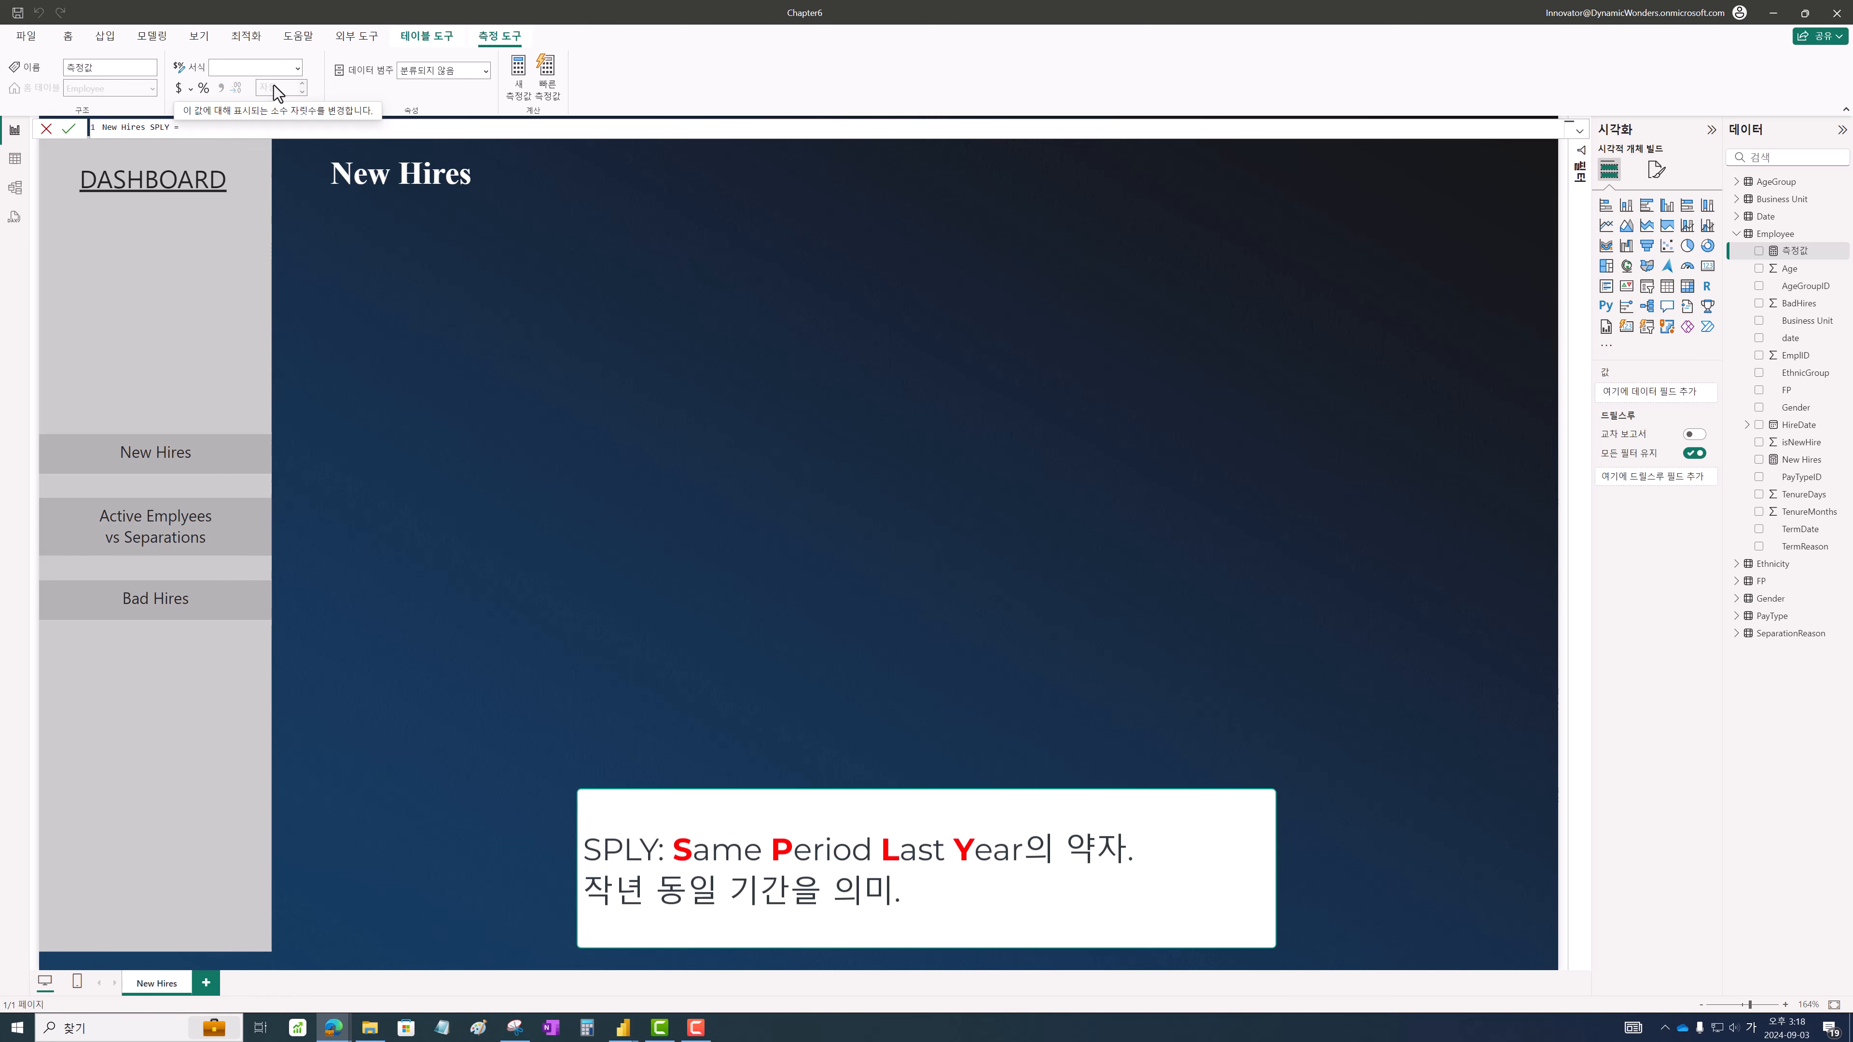
key("shift+Return")
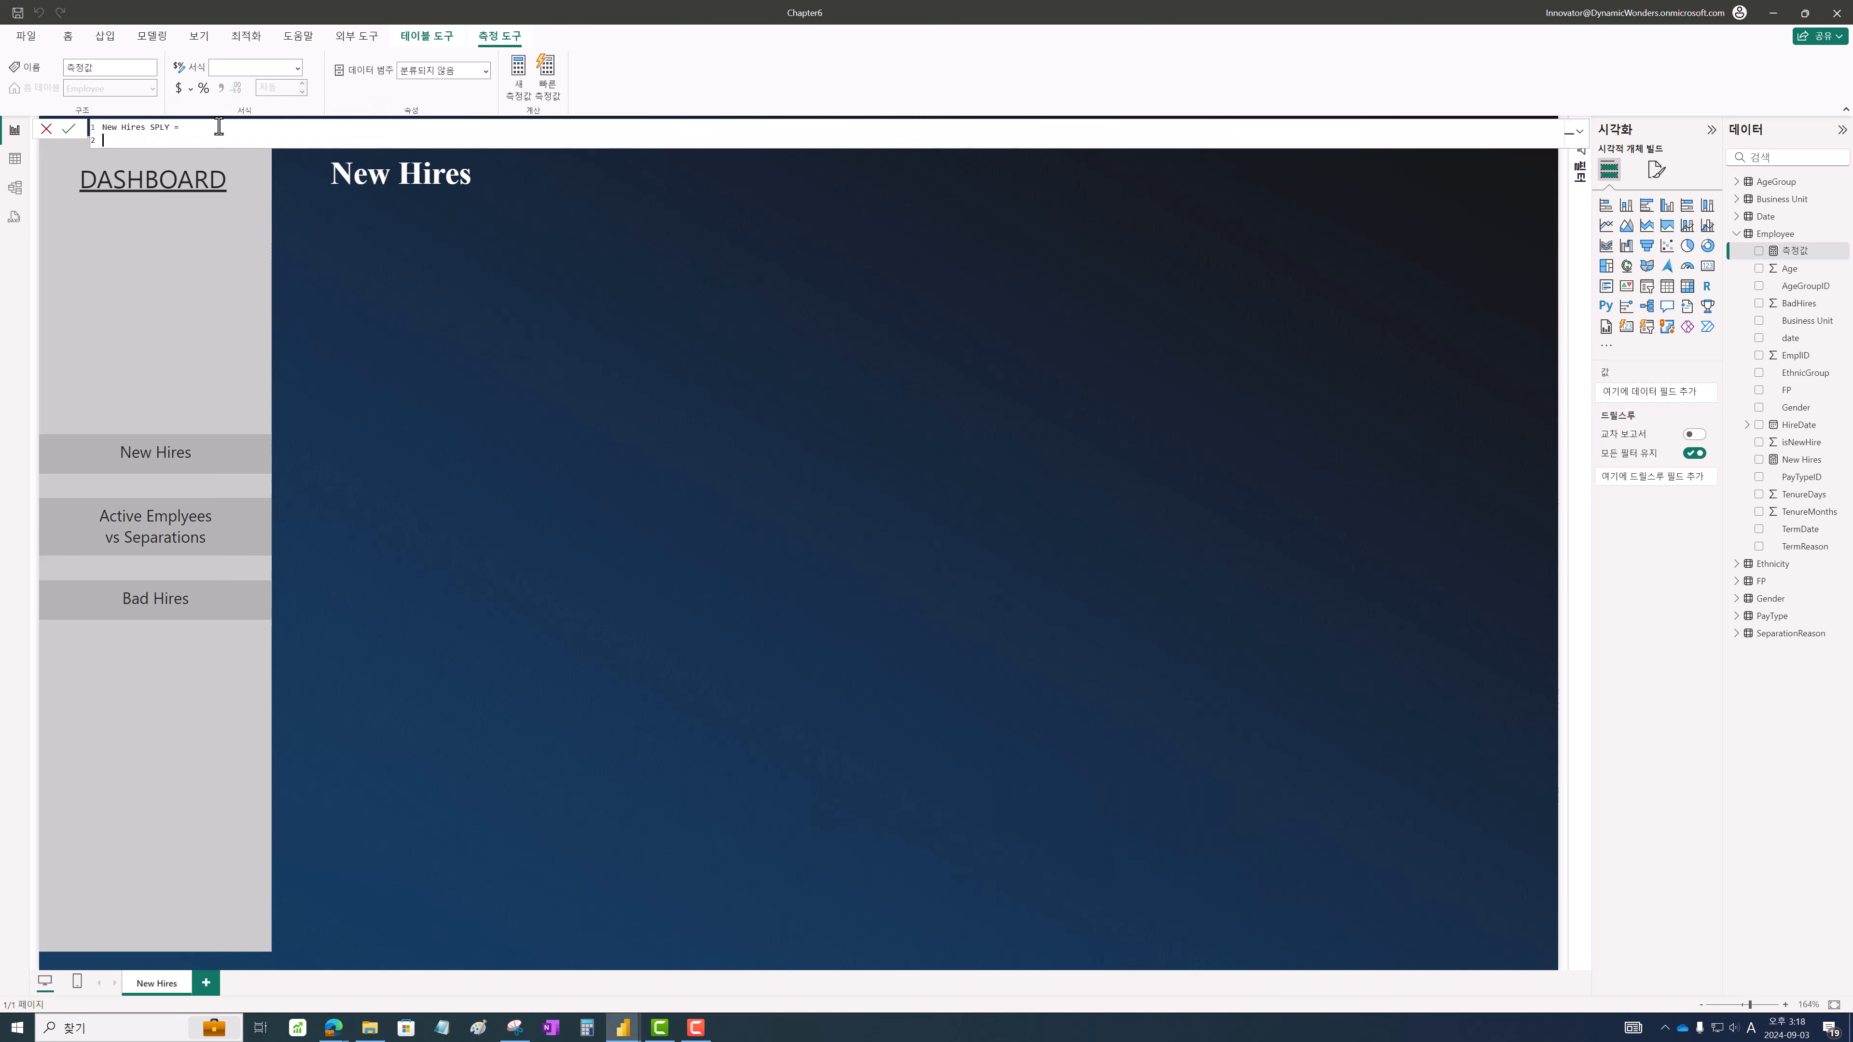
Step: Define New Hires SPLY as CALCULATE([New Hires], SAMEPERIODLASTYEAR('Date'[Date])) and commit the measure
type("CALCULATE(")
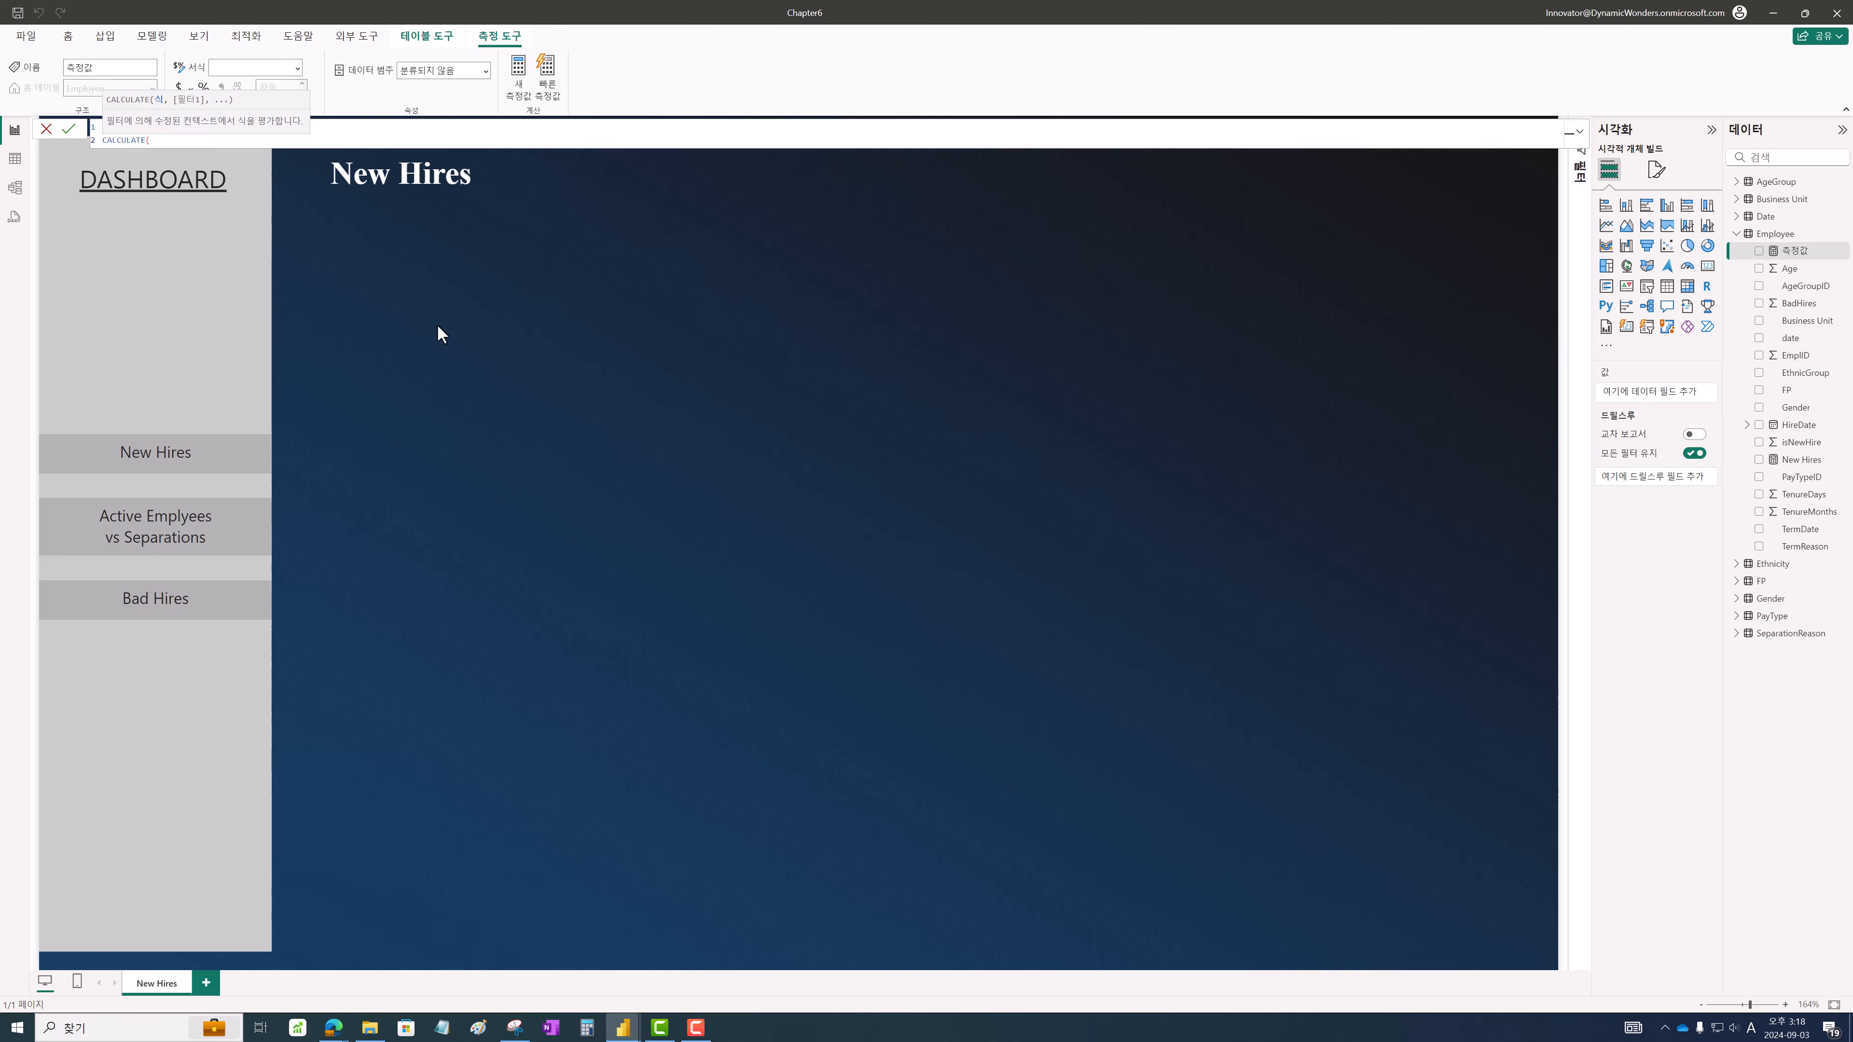
type("[")
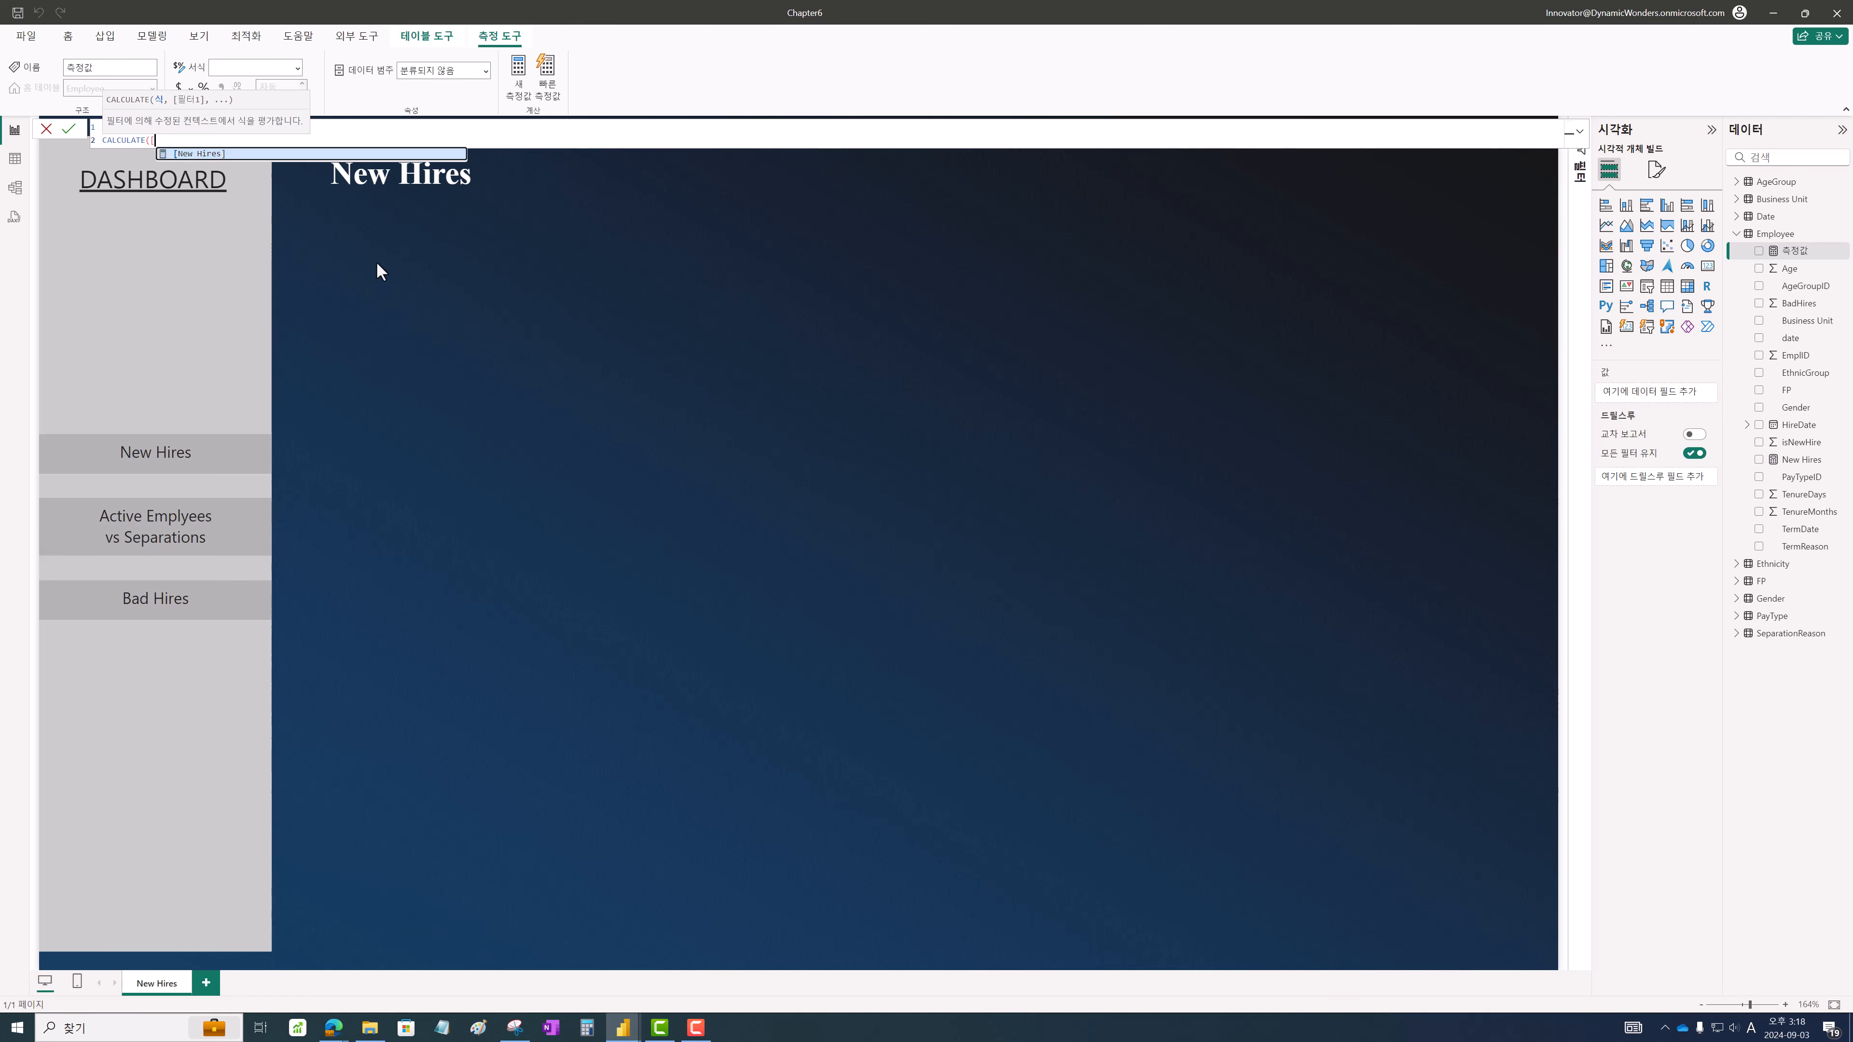
left_click(260, 153)
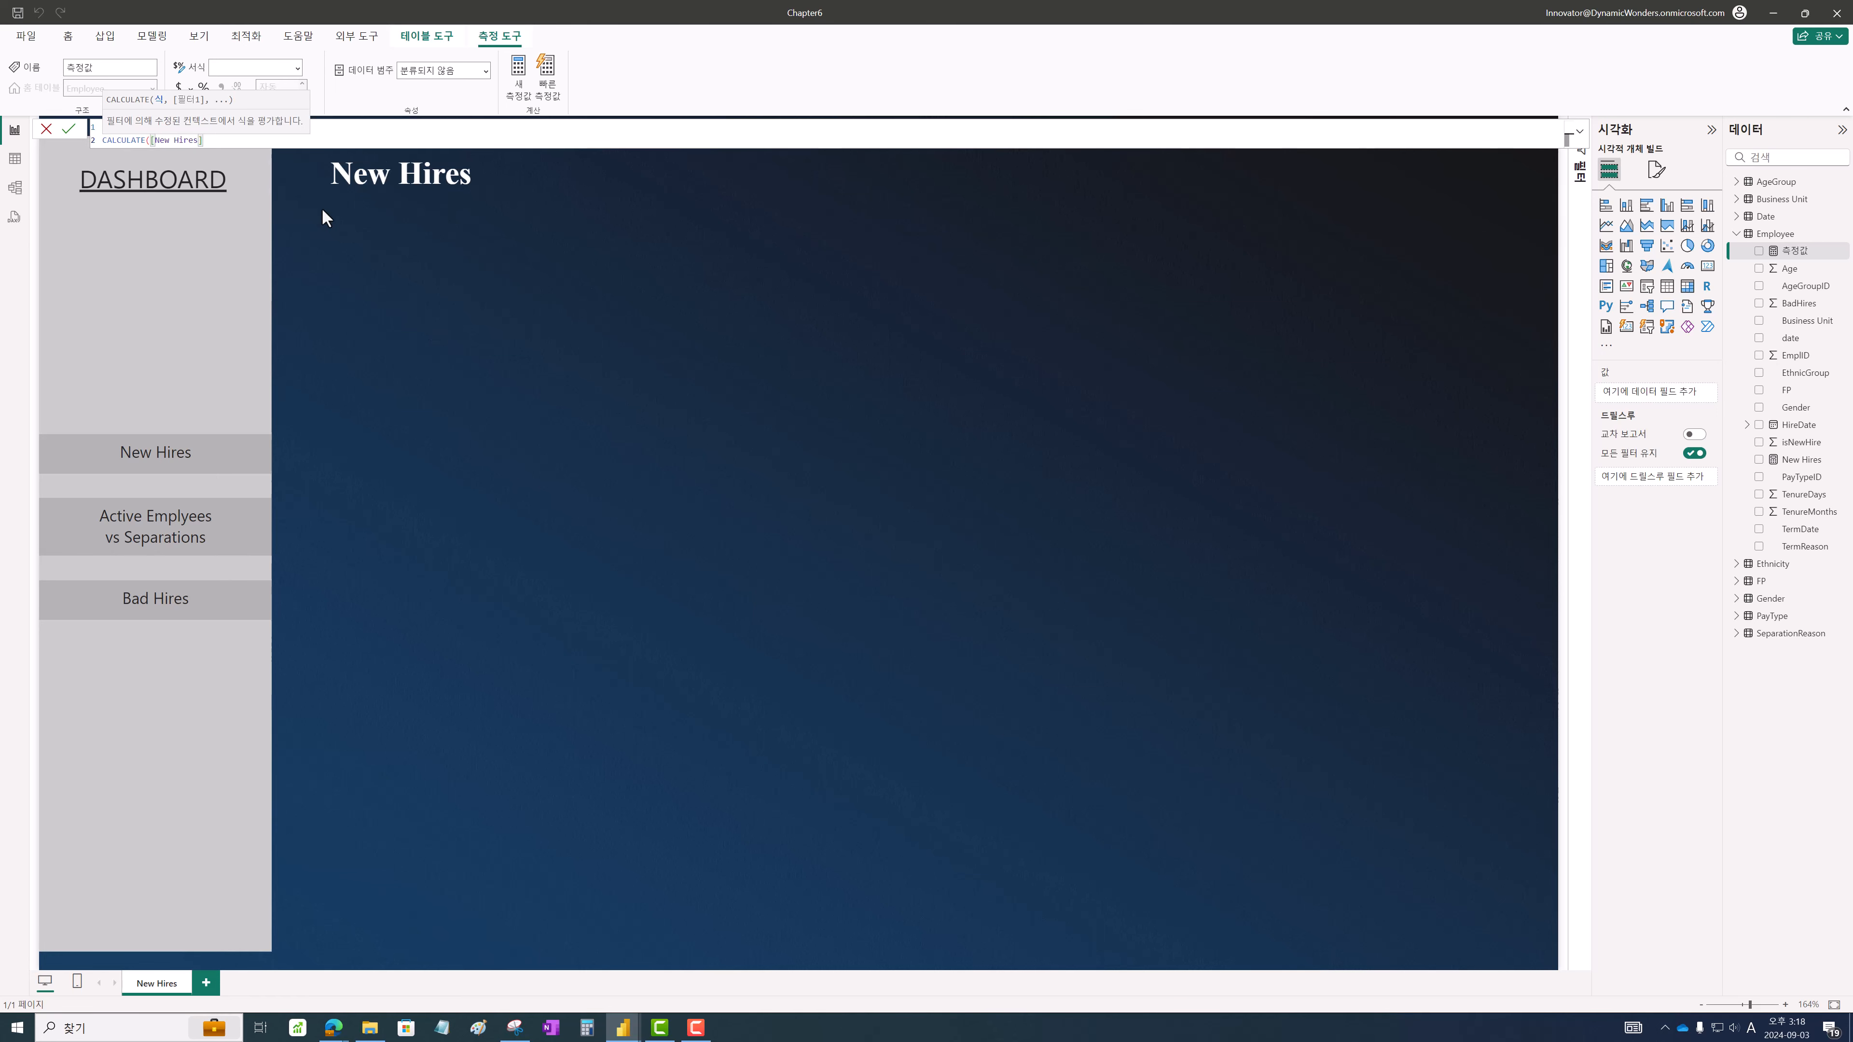
type(", ")
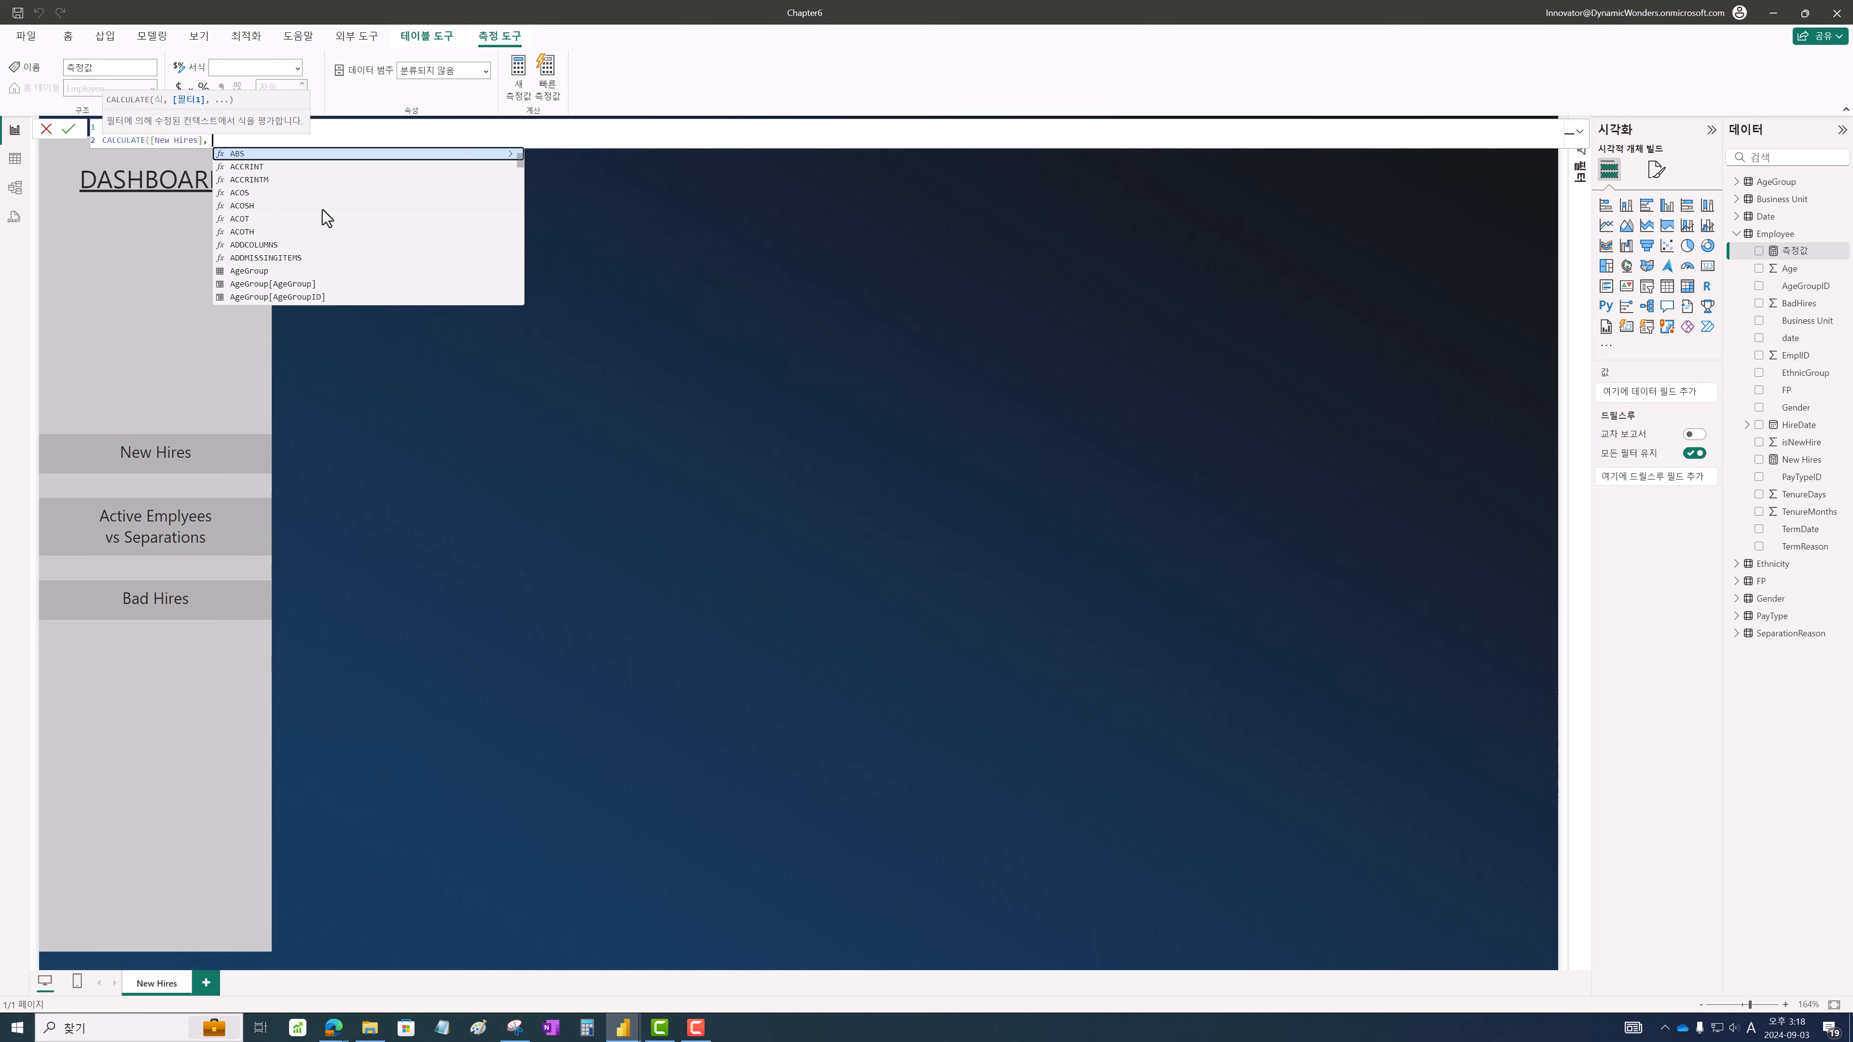
type("same")
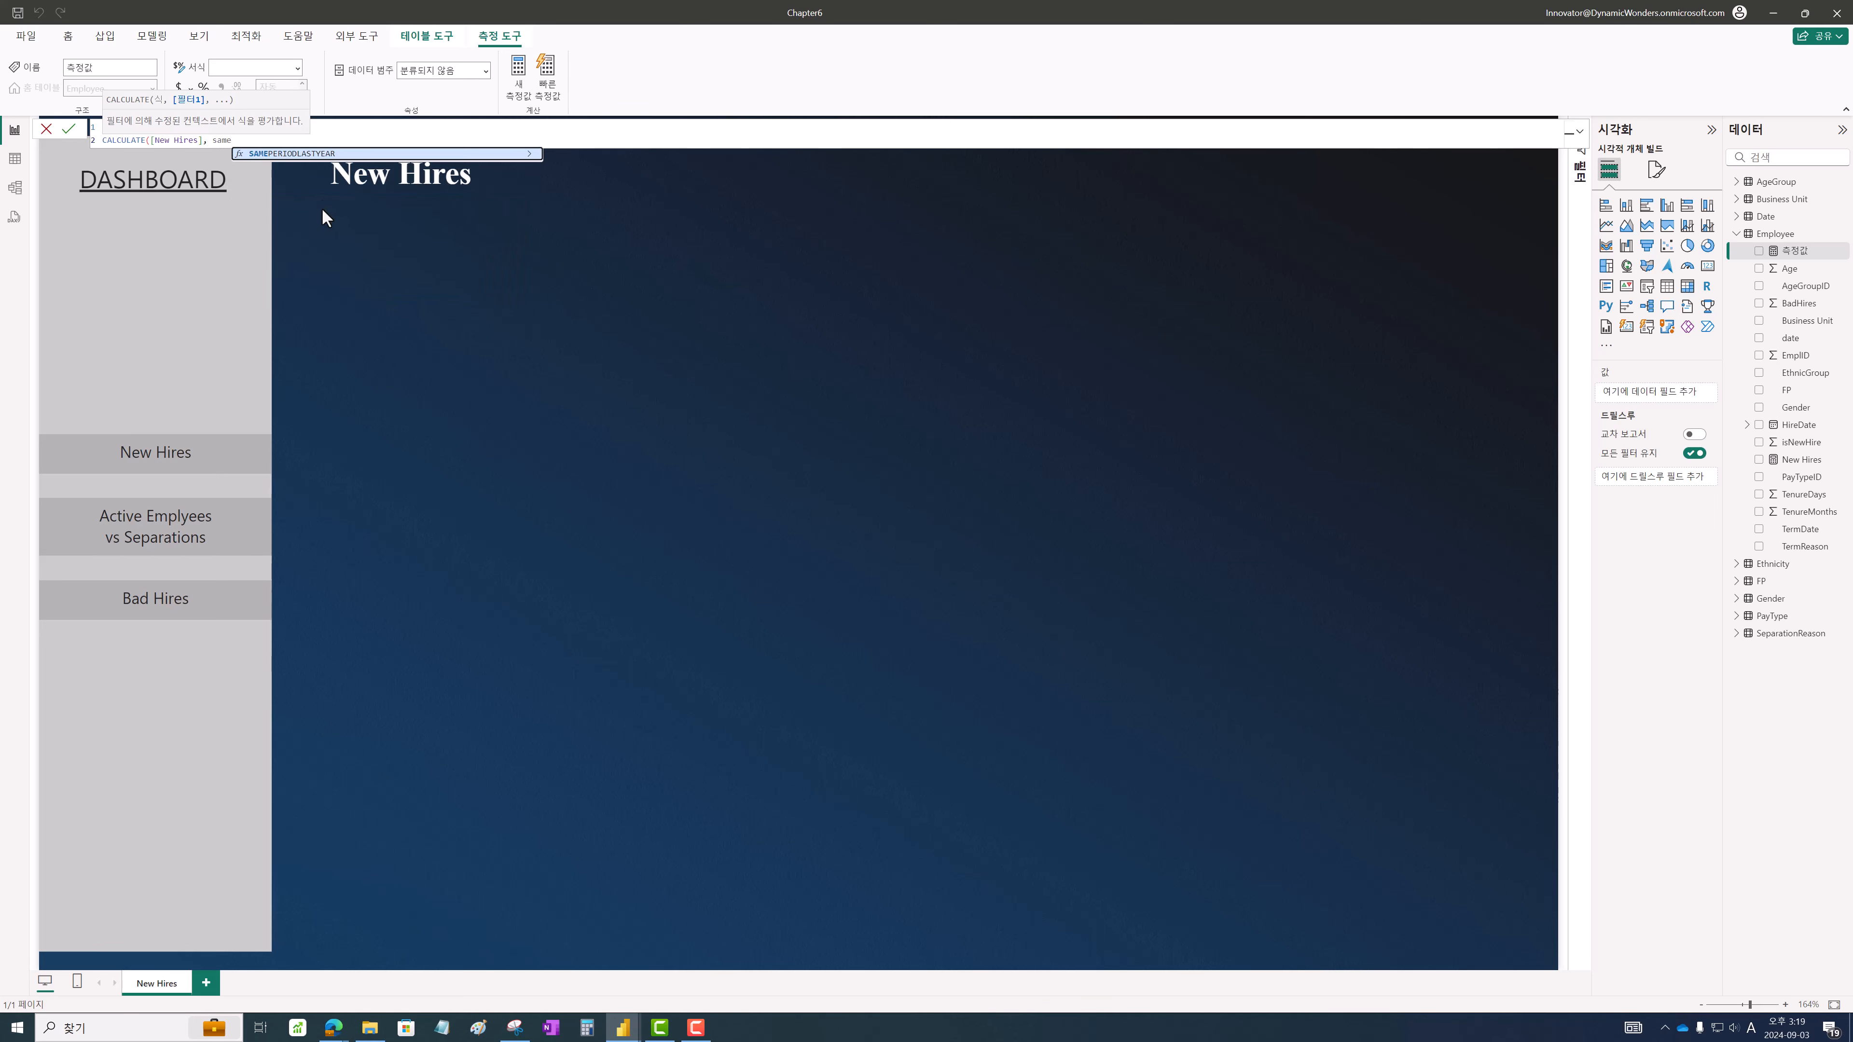
key("Tab")
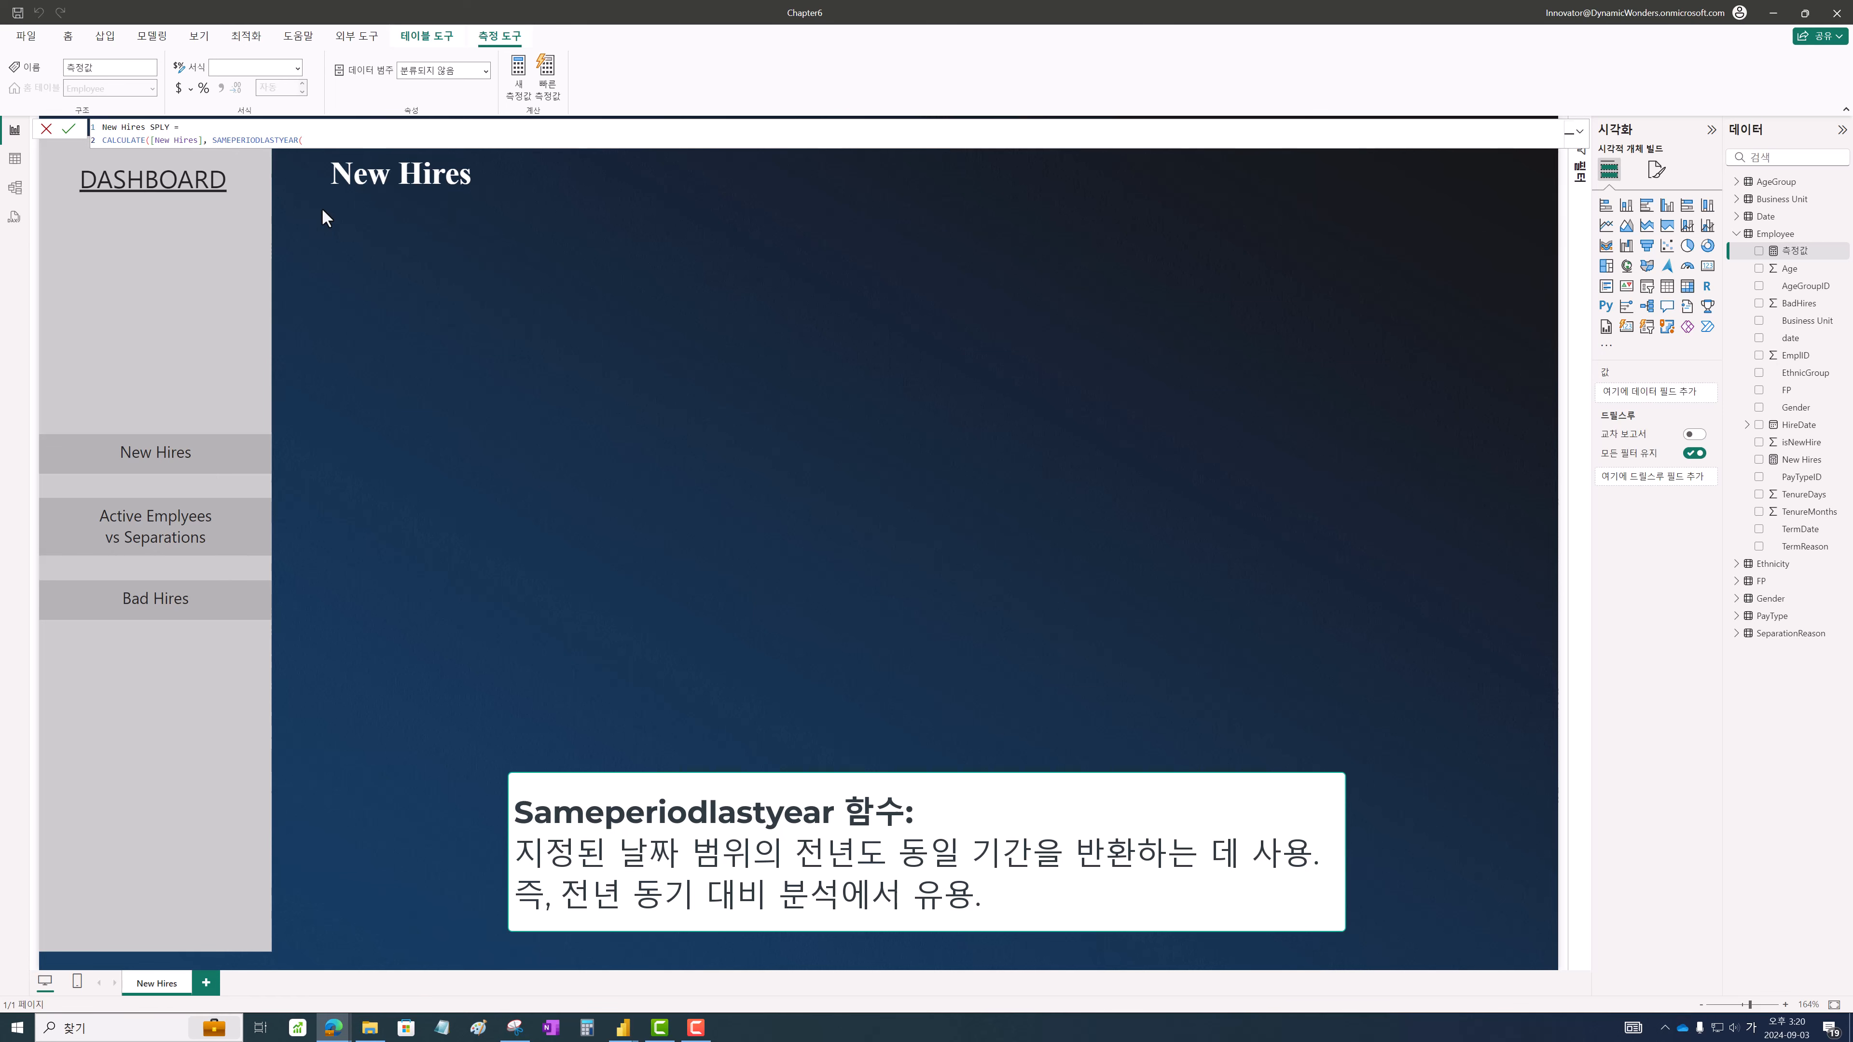
type("'")
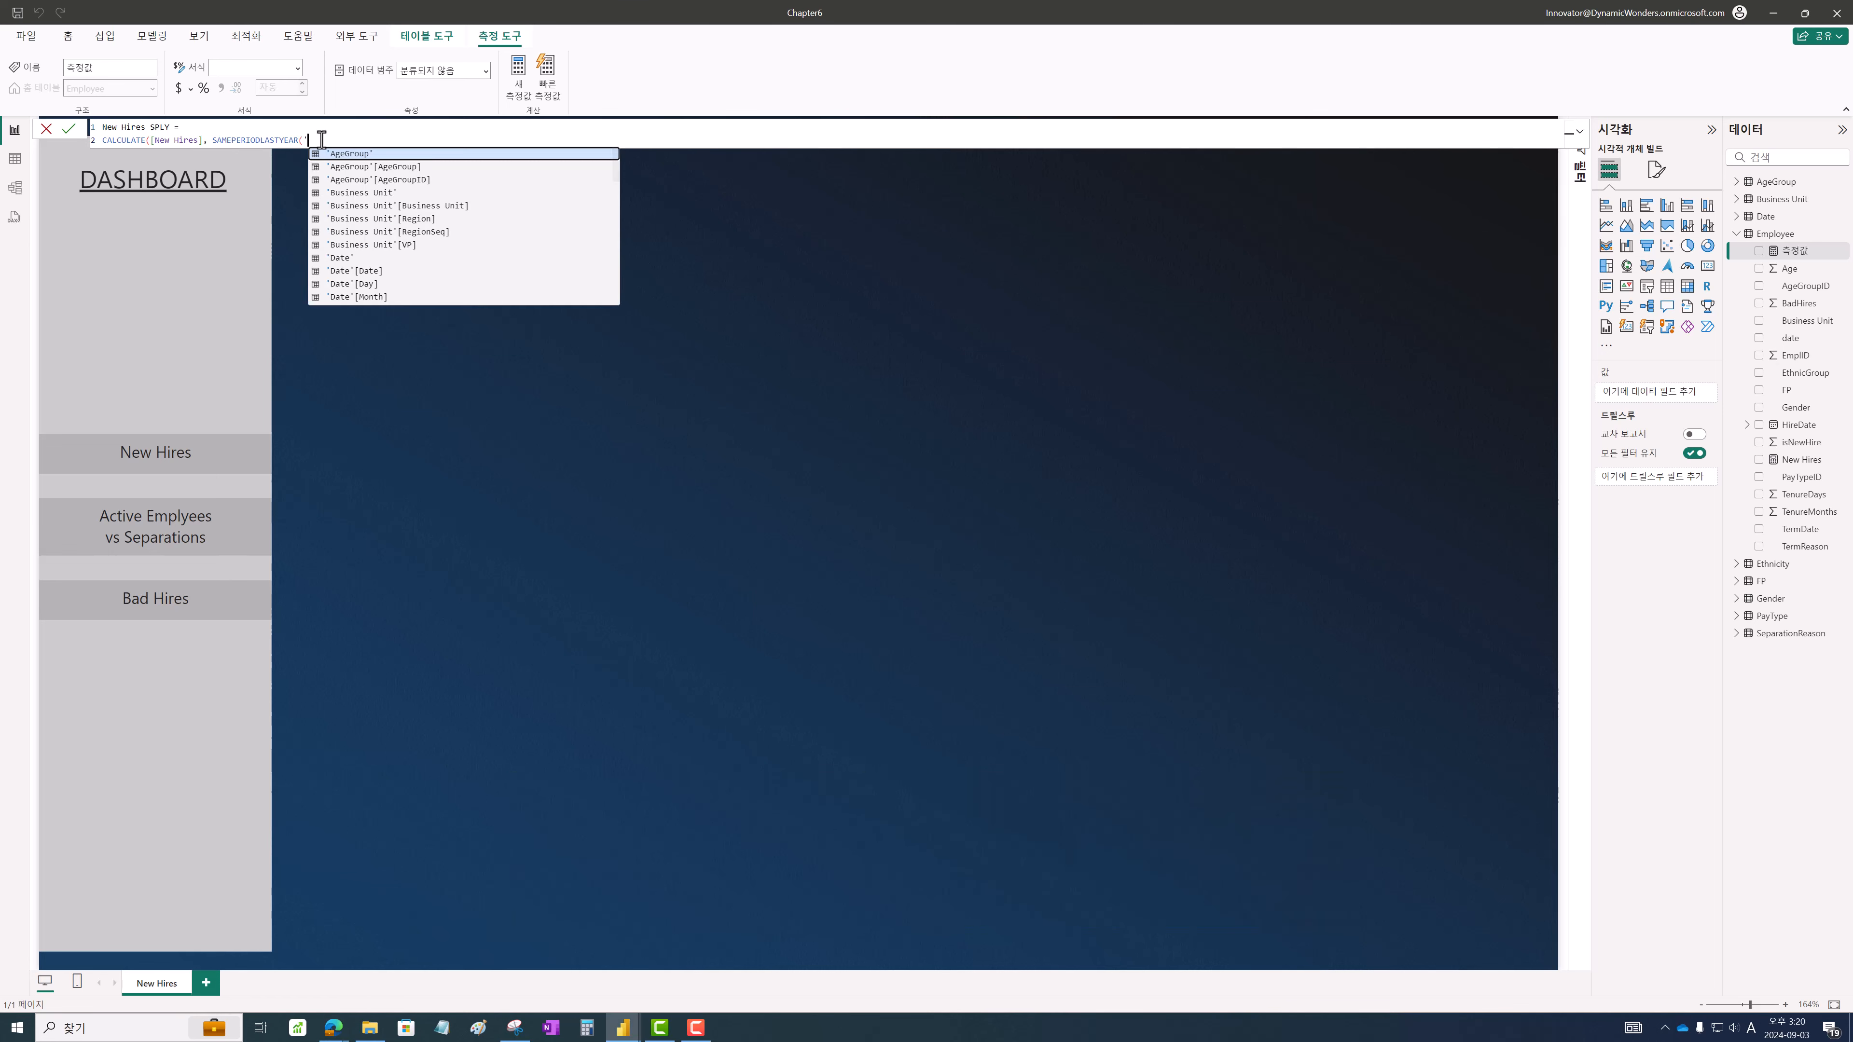
left_click(346, 271)
type(")")
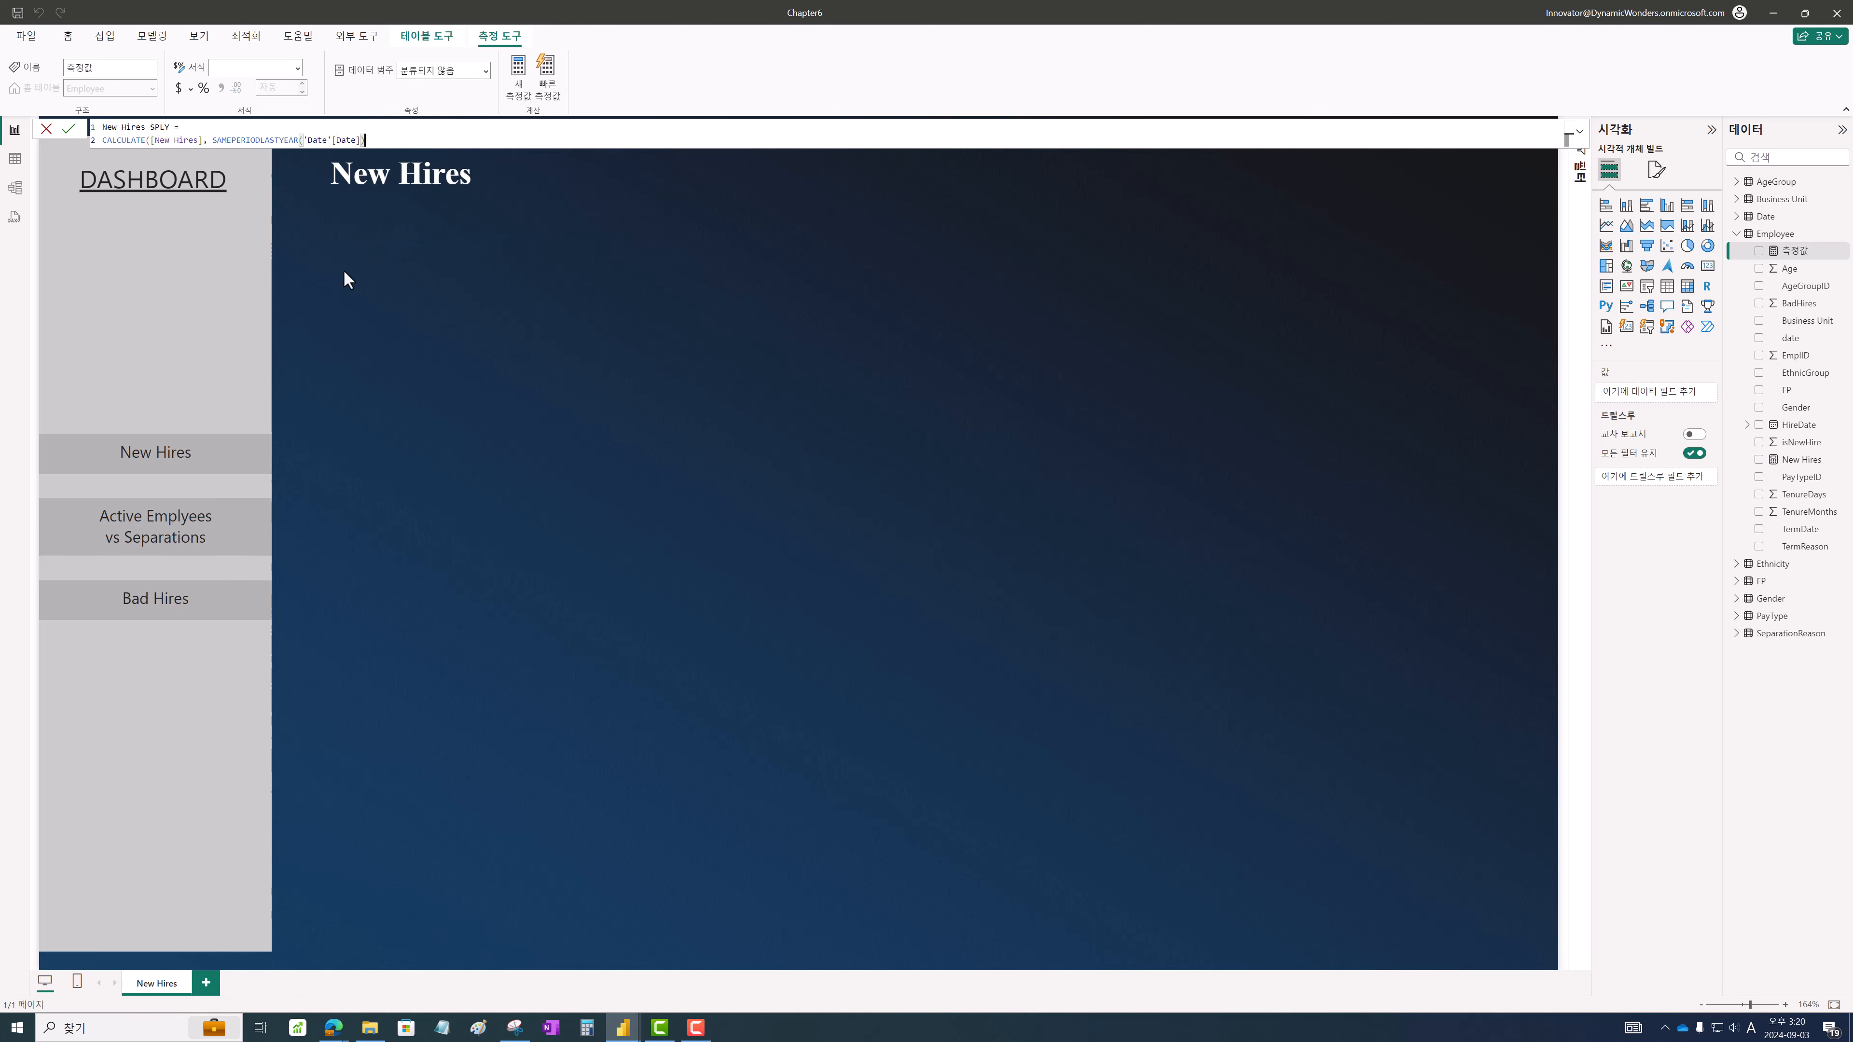
type(")")
key("Return")
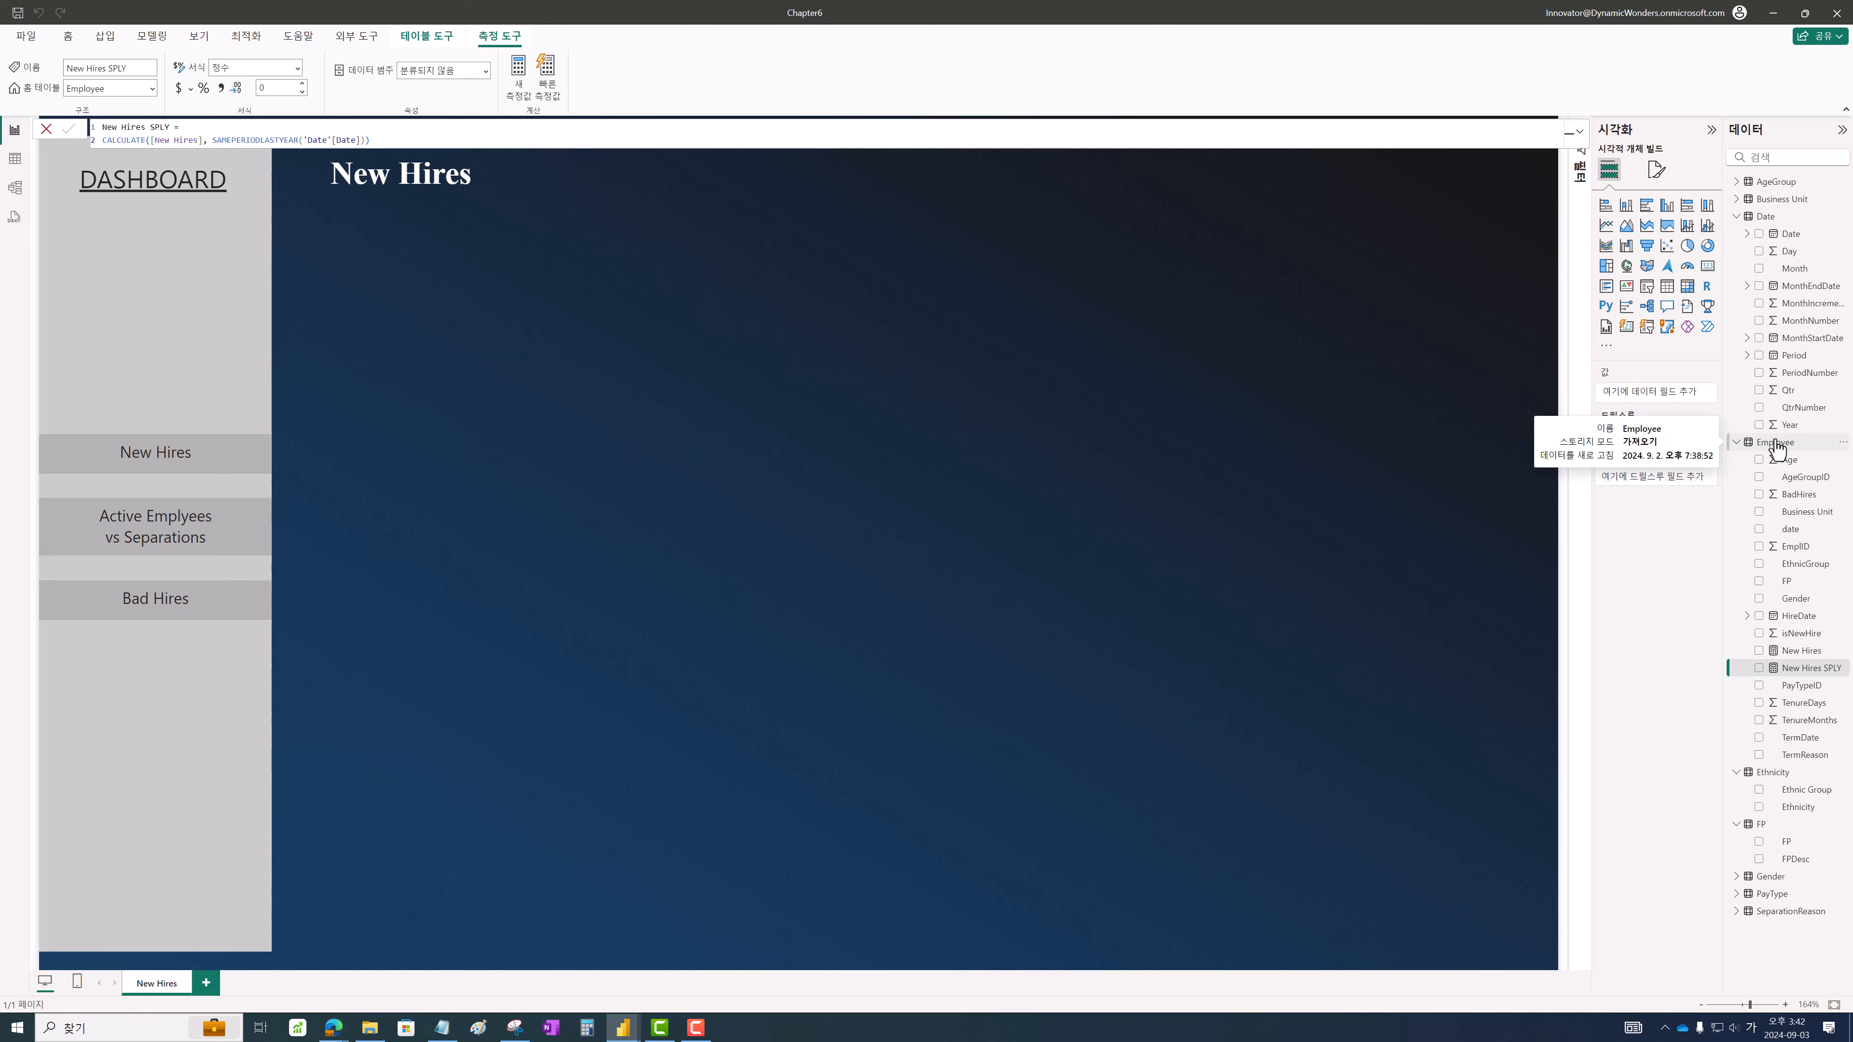
Step: Create a New Hires YOY Var measure in the Employee table, calculated as [New Hires] - [New Hires SPLY]
left_click(1776, 444)
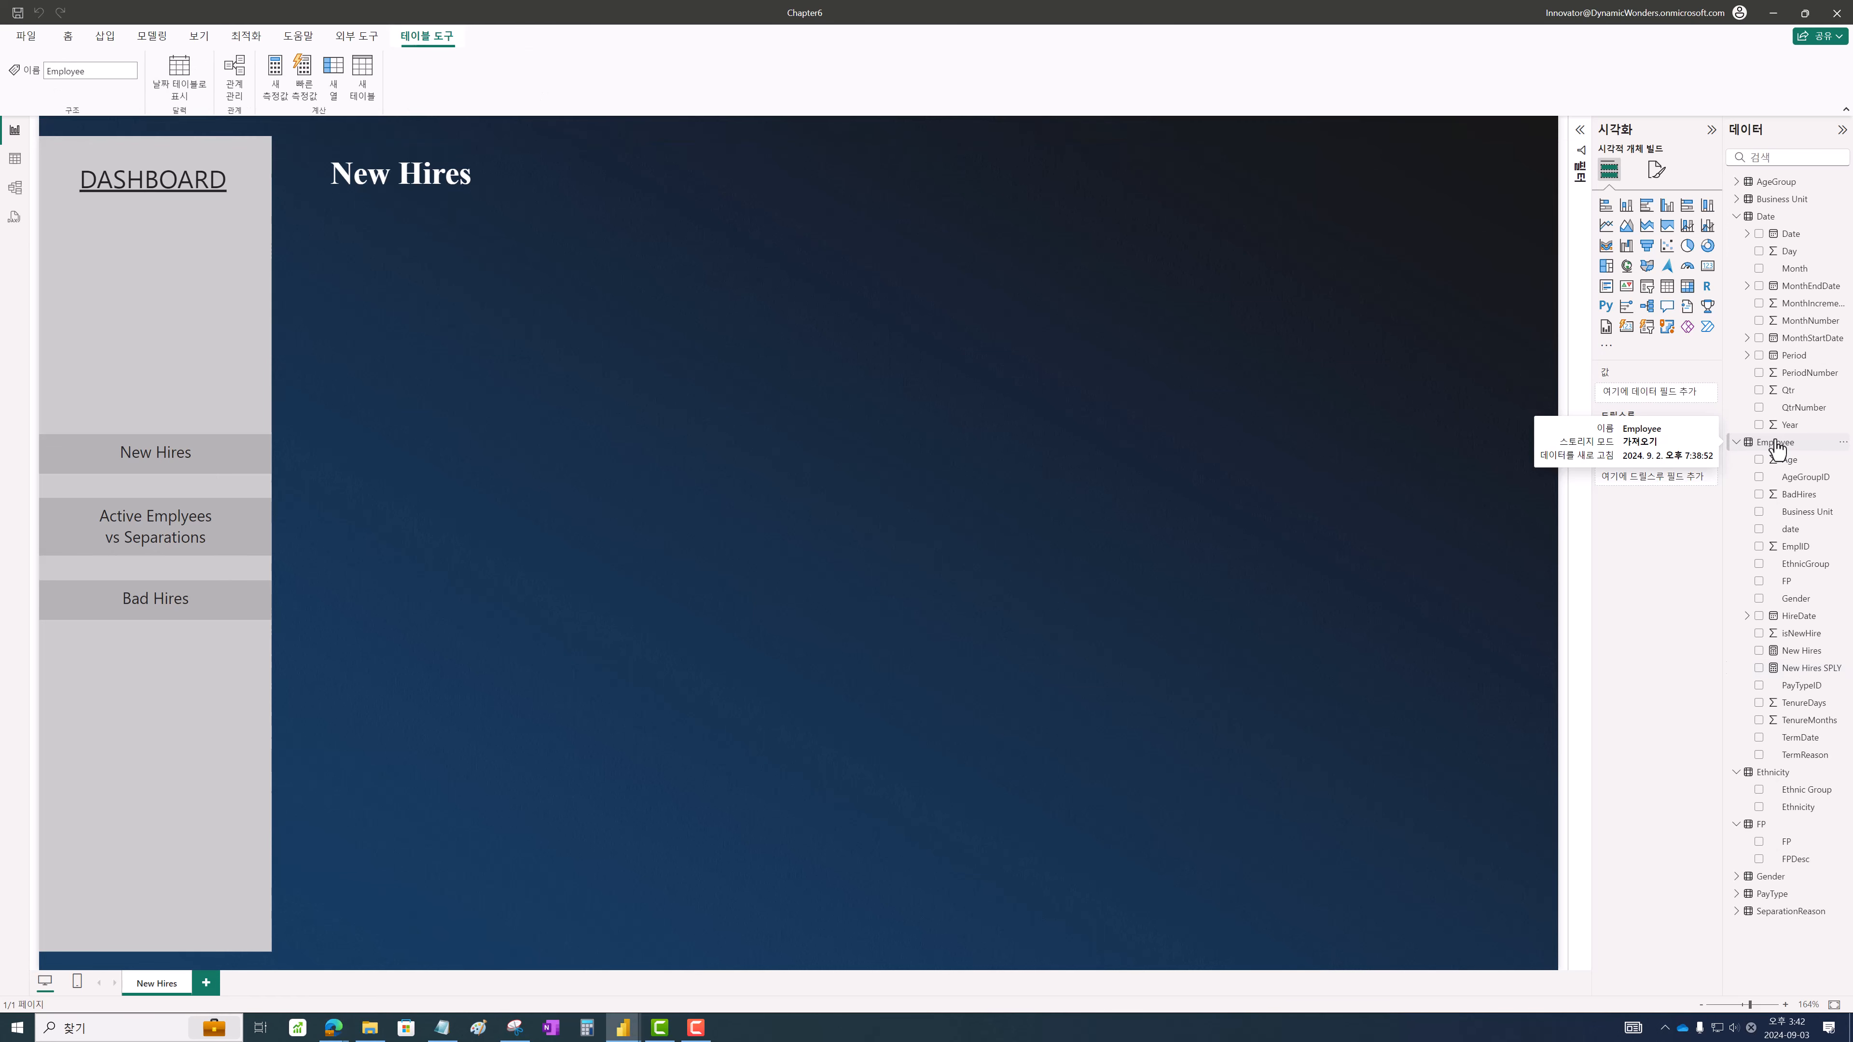
left_click(281, 95)
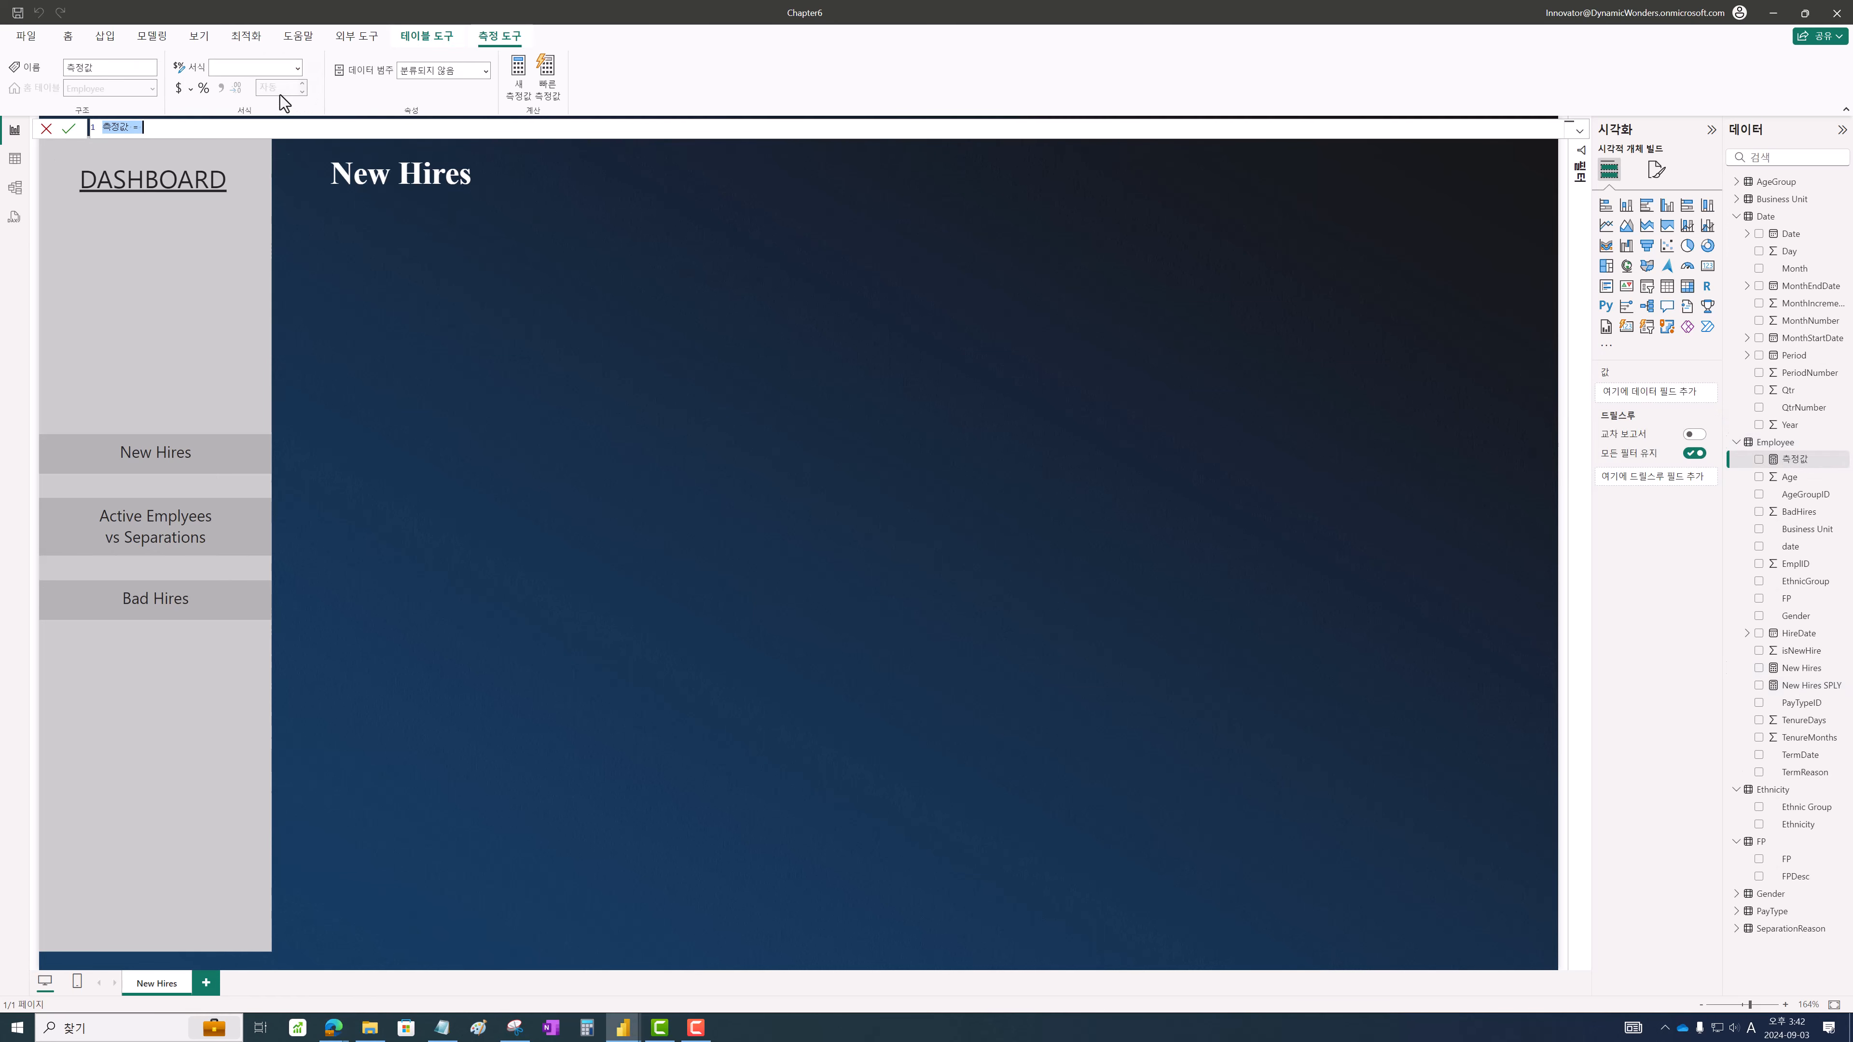
type("New Hires YOY Var =")
key("shift+Return")
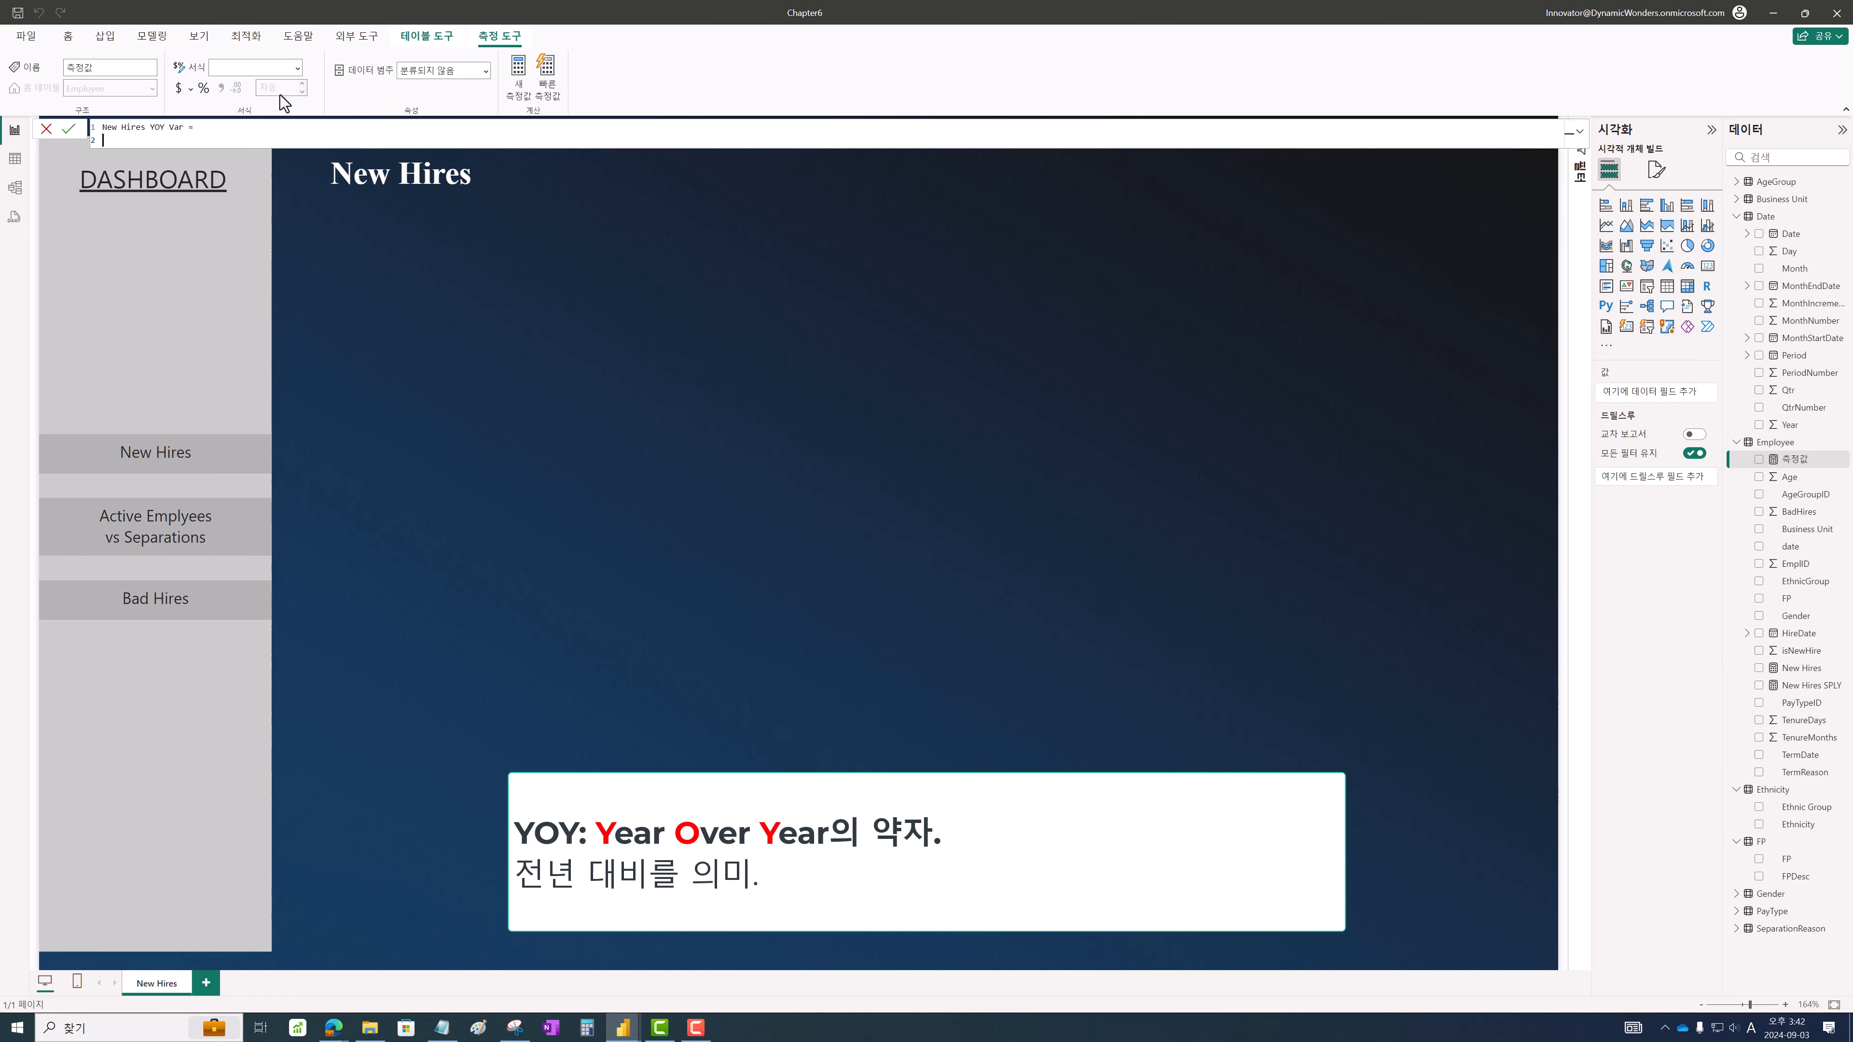
type("[")
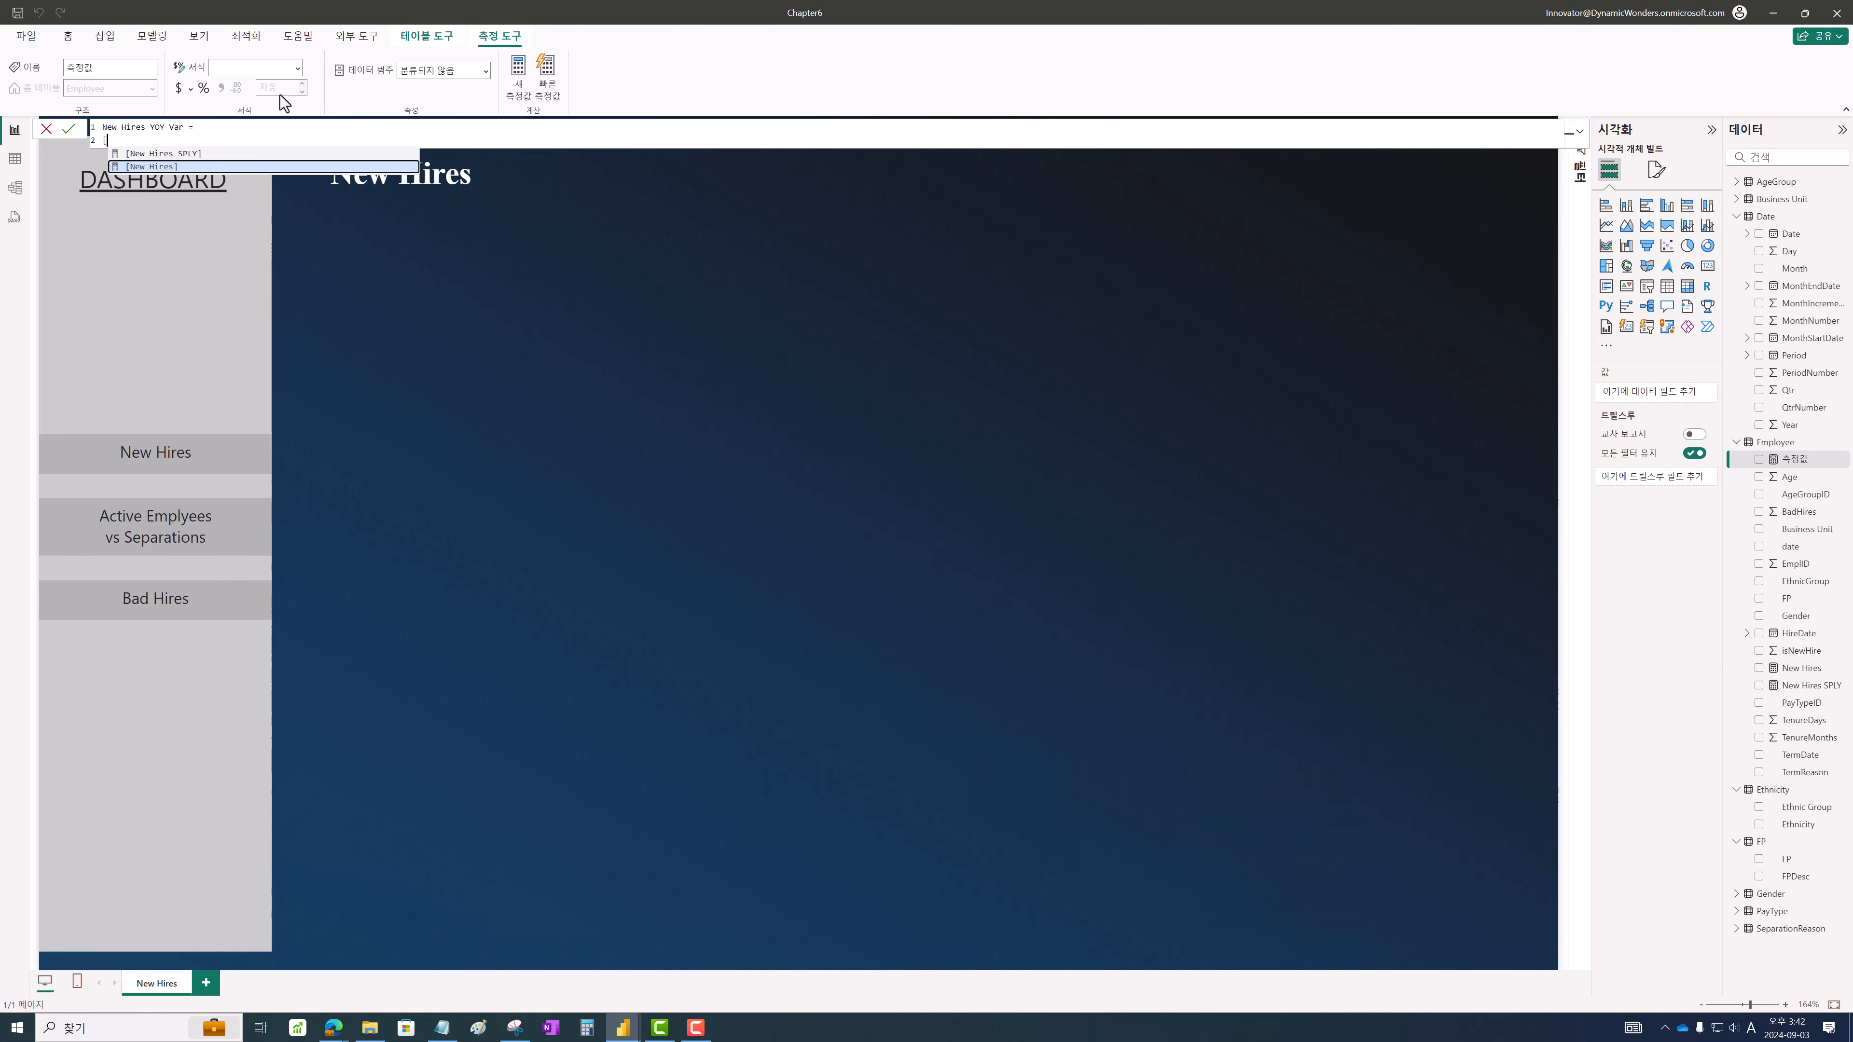
left_click(150, 167)
type("- [")
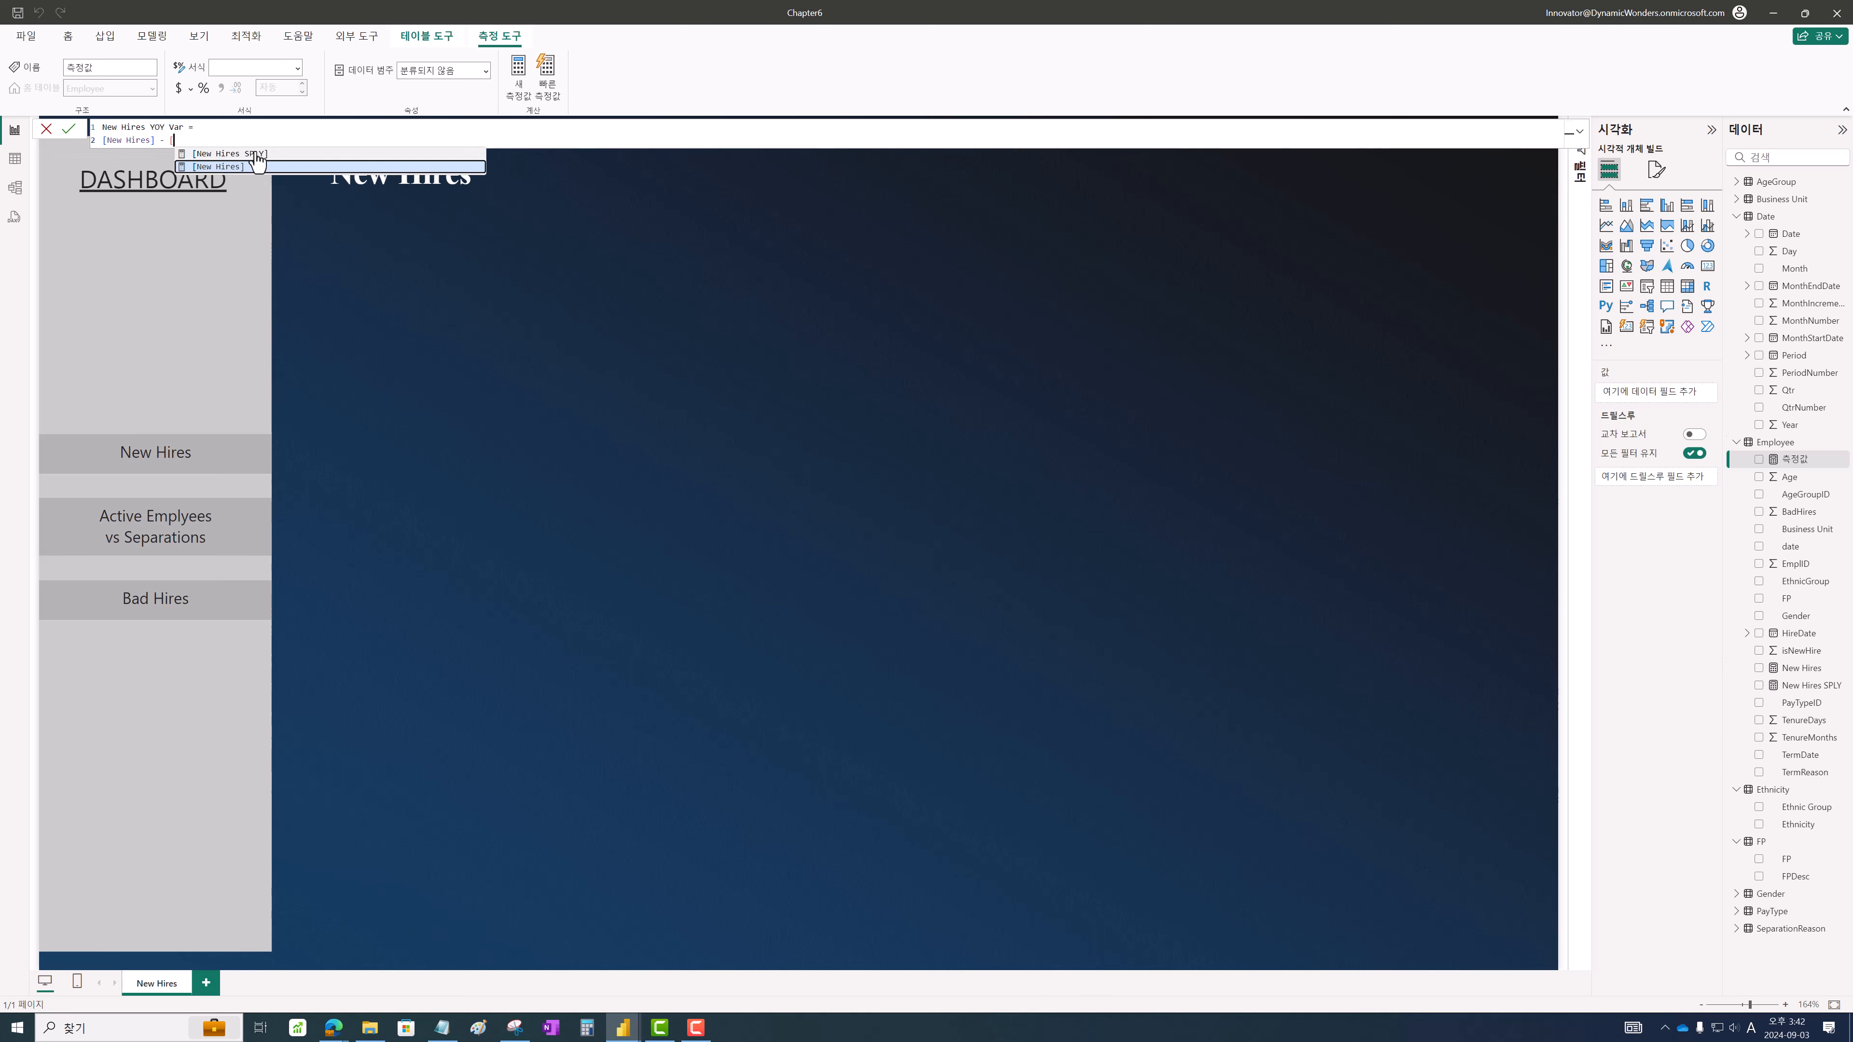
left_click(256, 154)
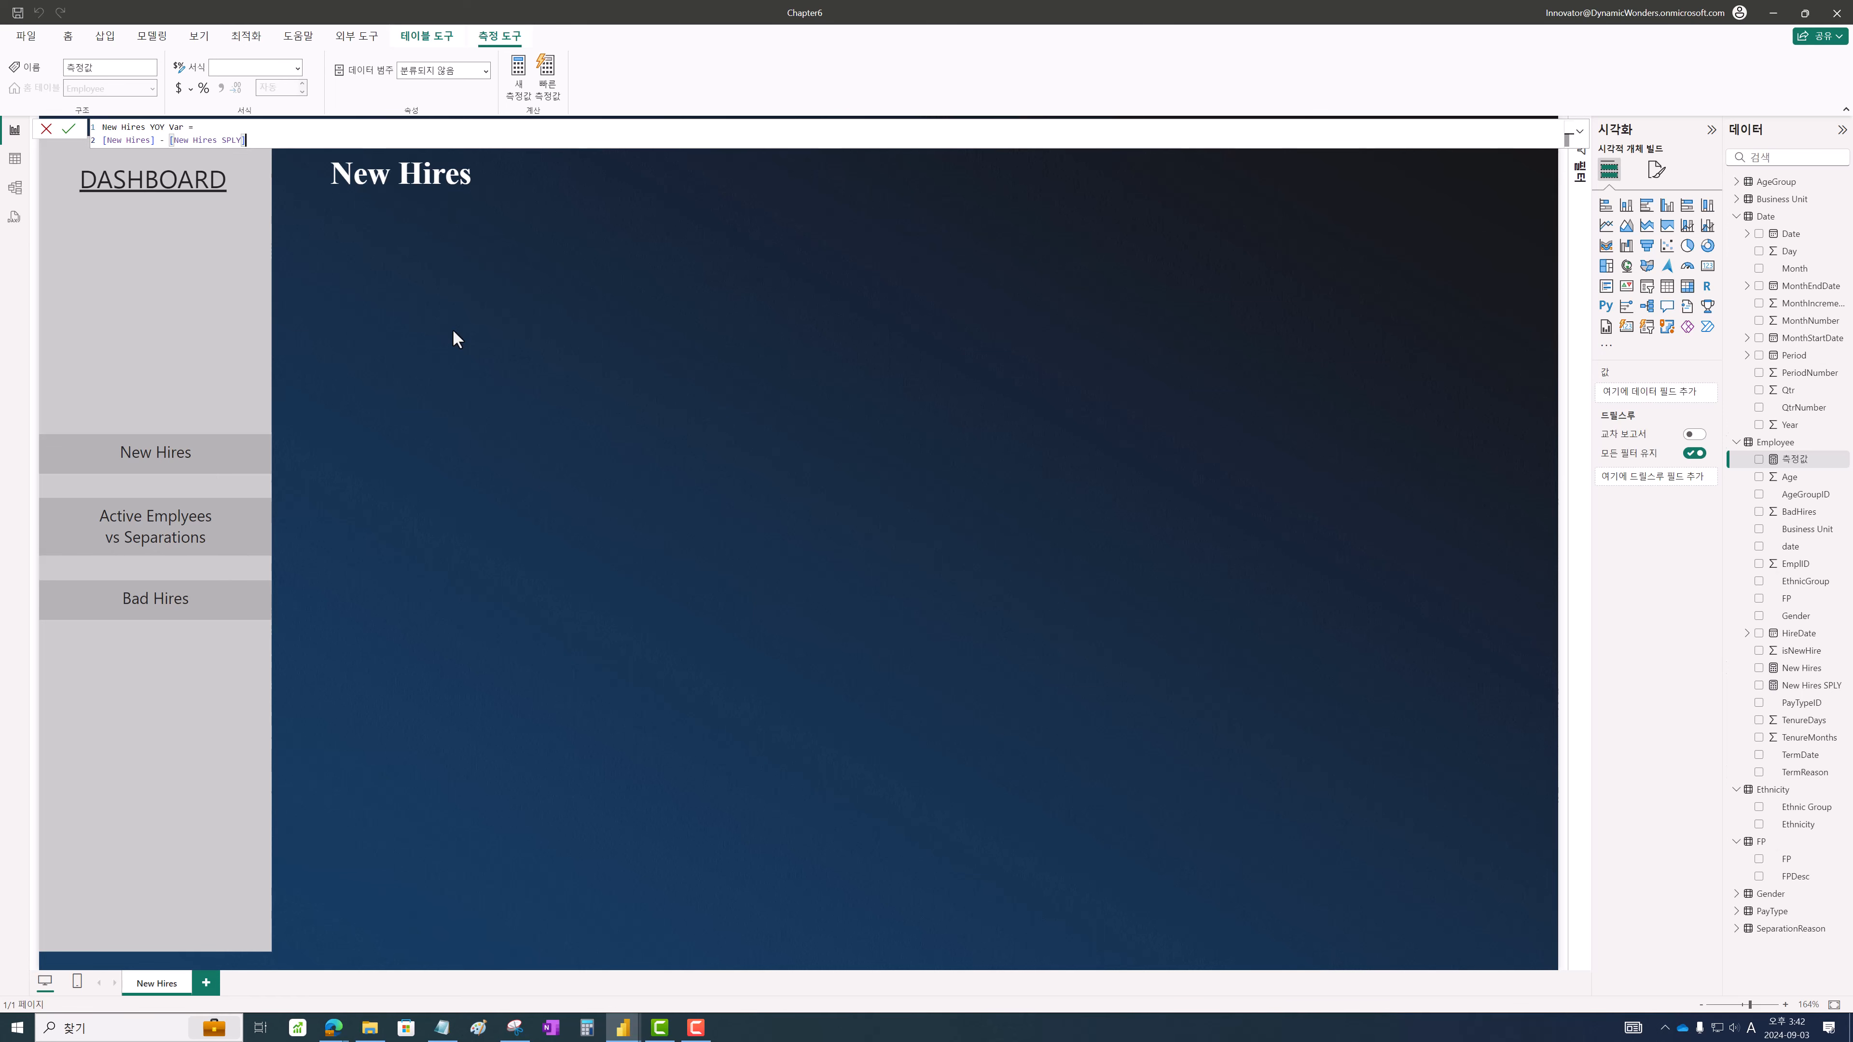
key("Return")
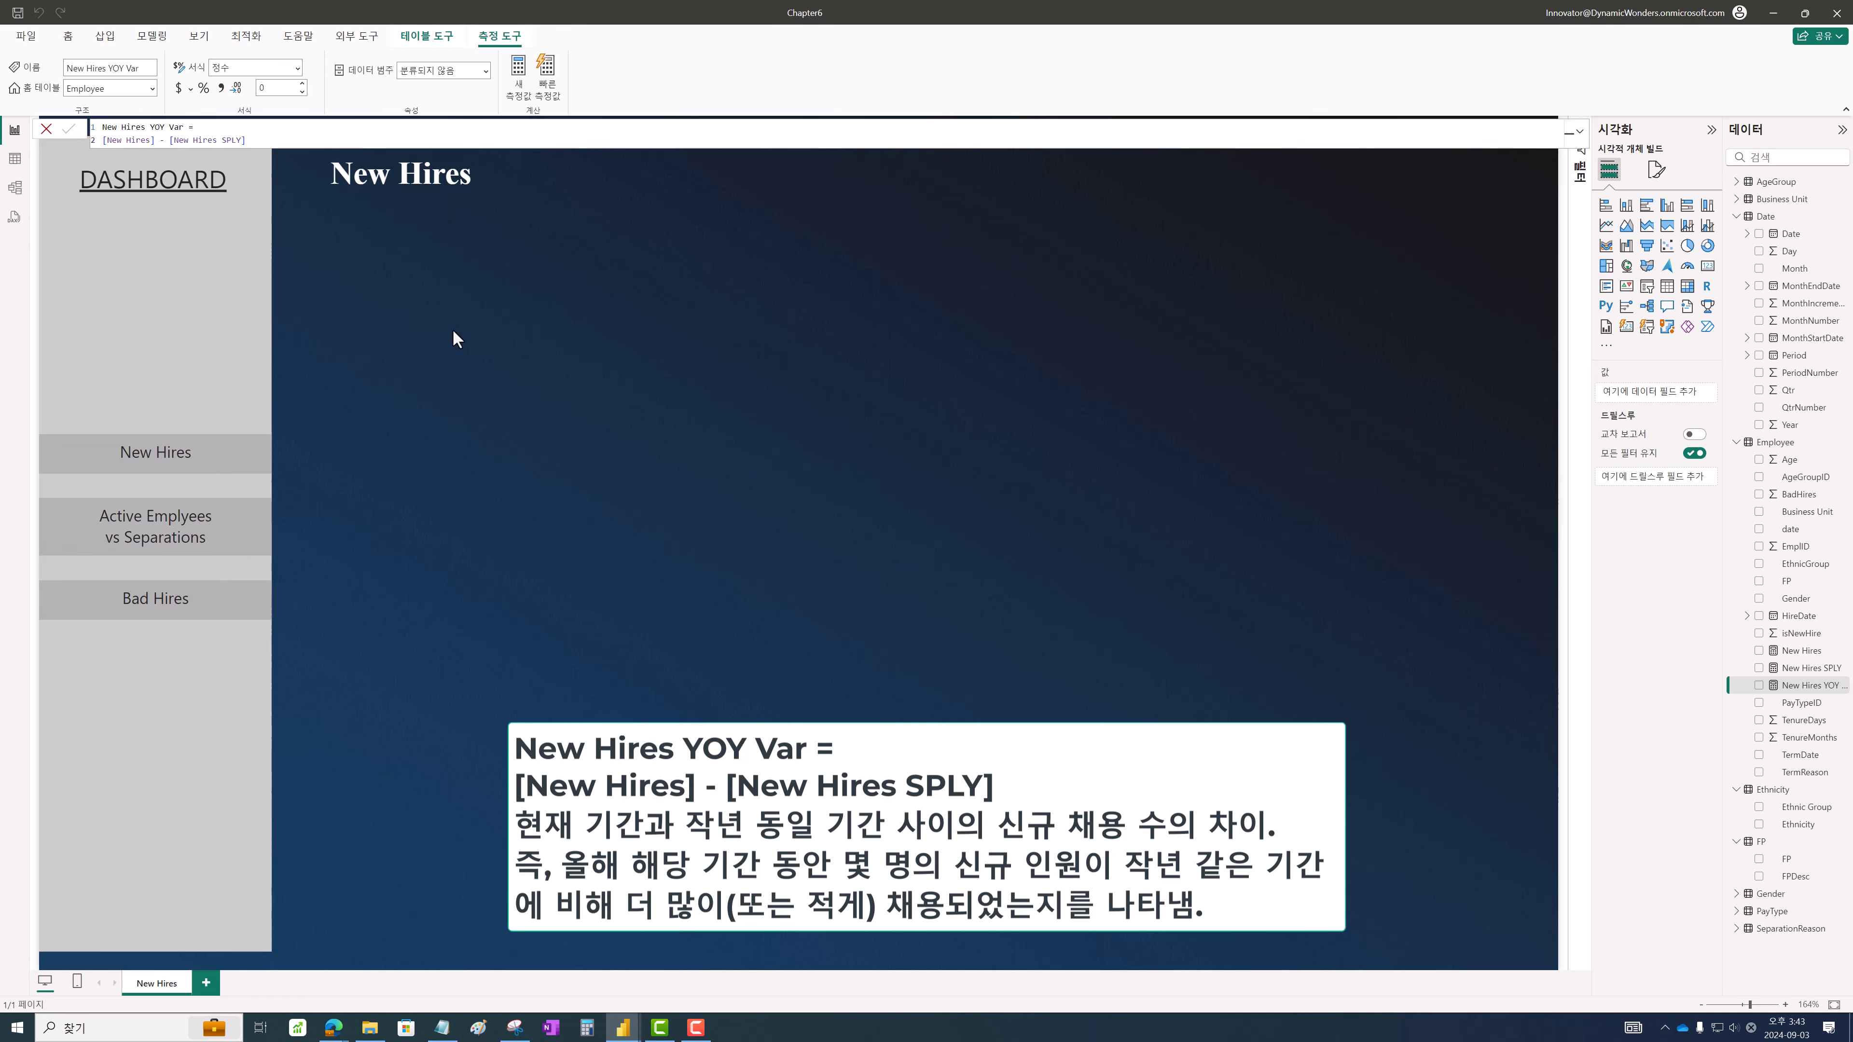
Step: Start a new measure named New Hires YOY % Change in the Employee table, with a second line for its formula
left_click(1777, 443)
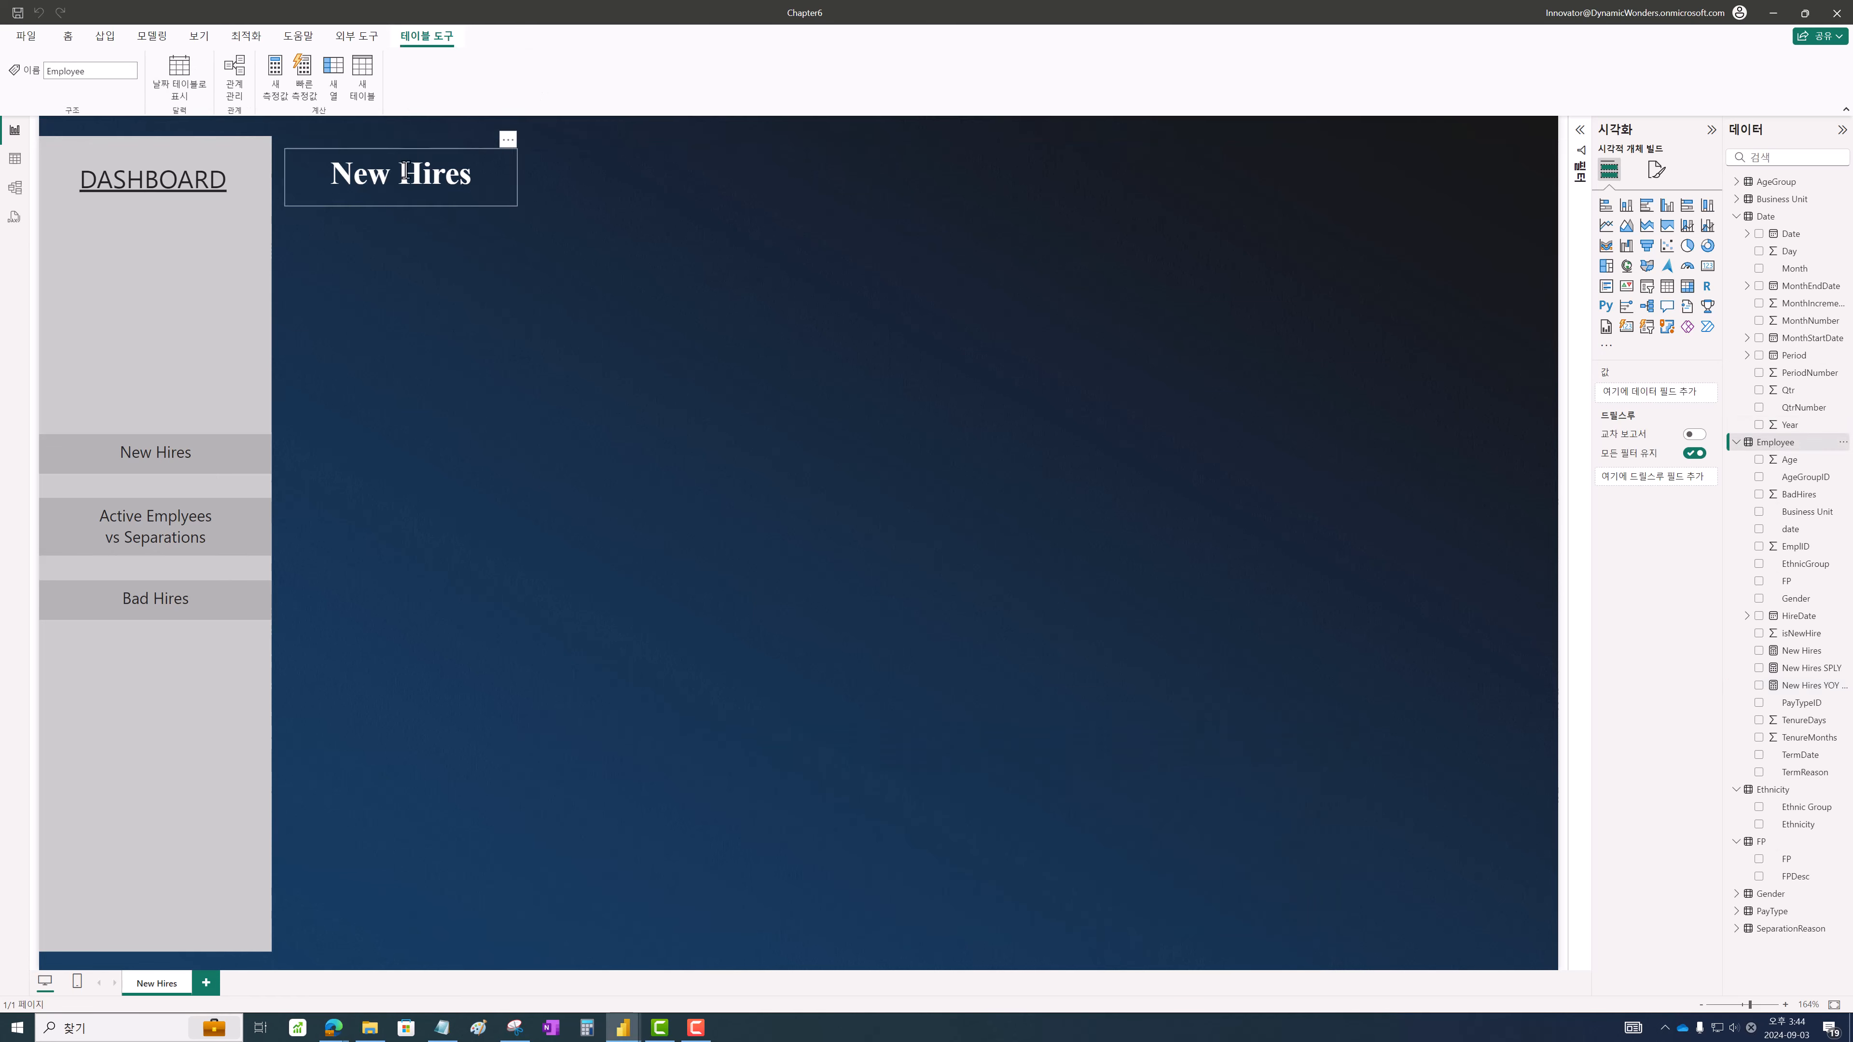
left_click(275, 78)
type("New ")
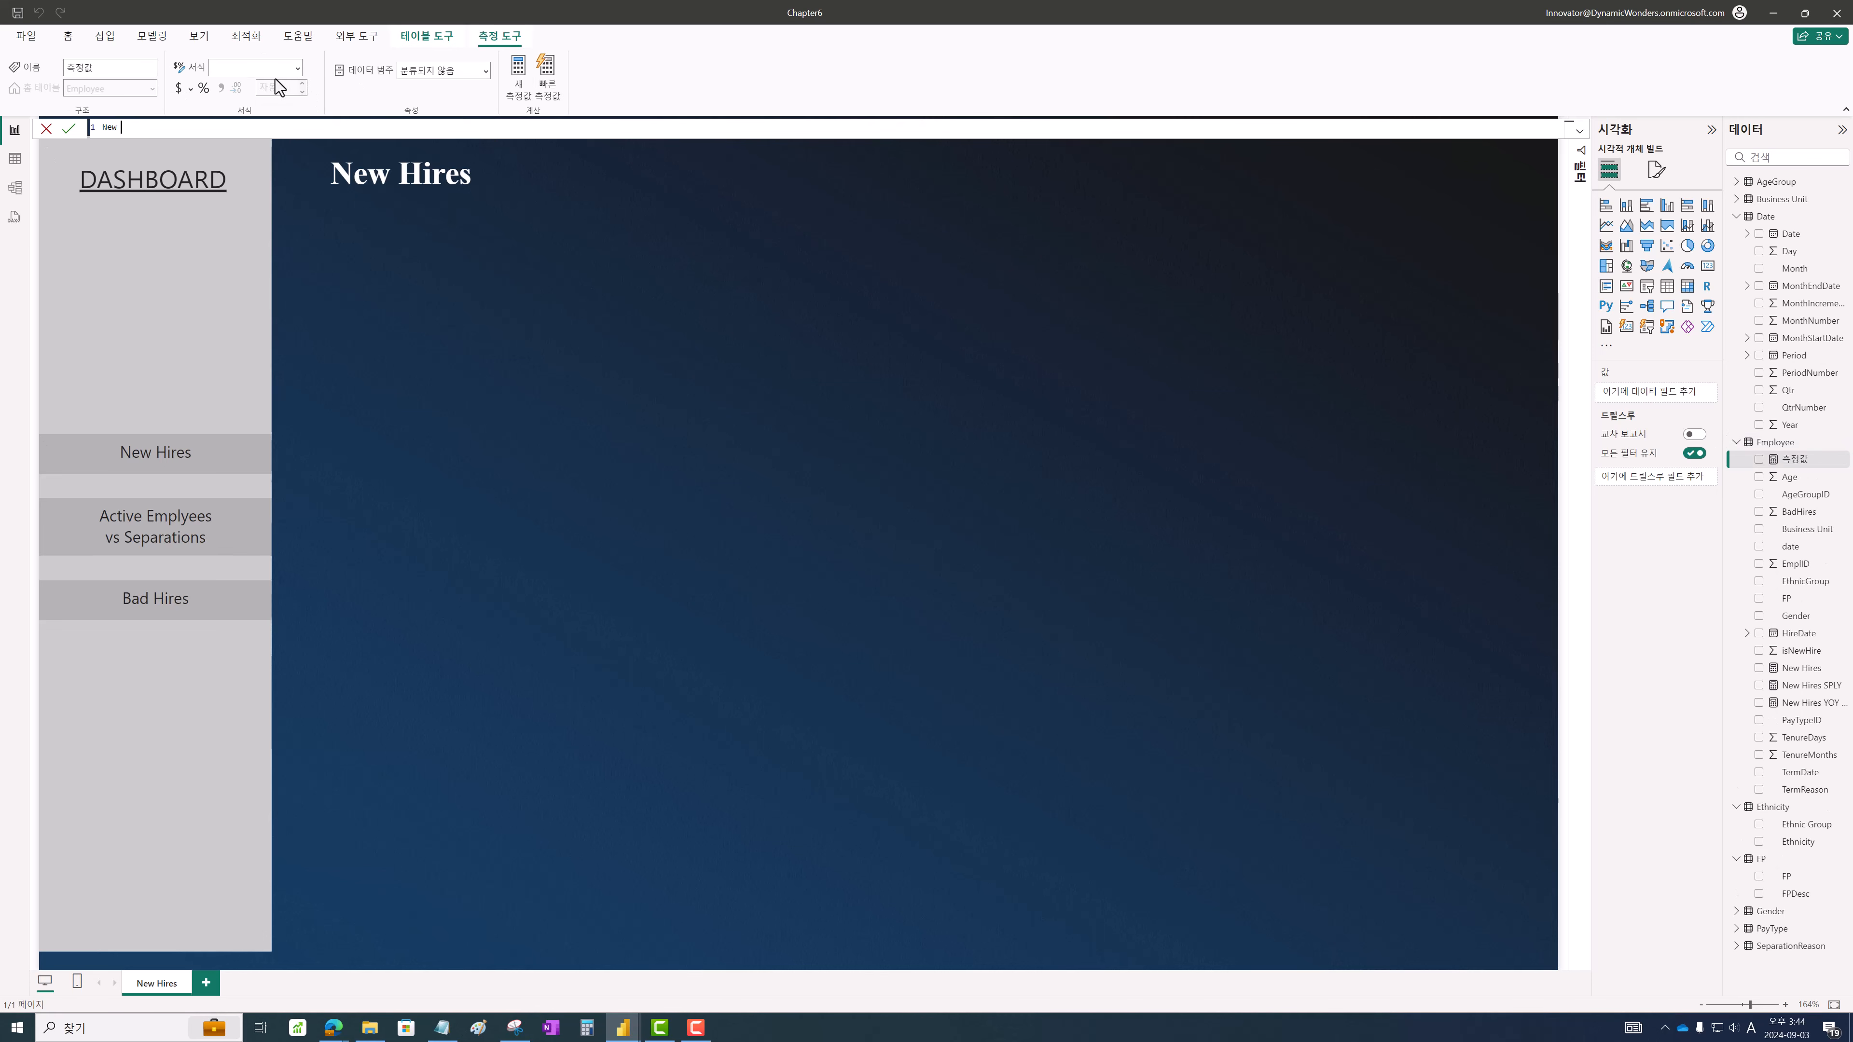
type("Hires YOY % Change =")
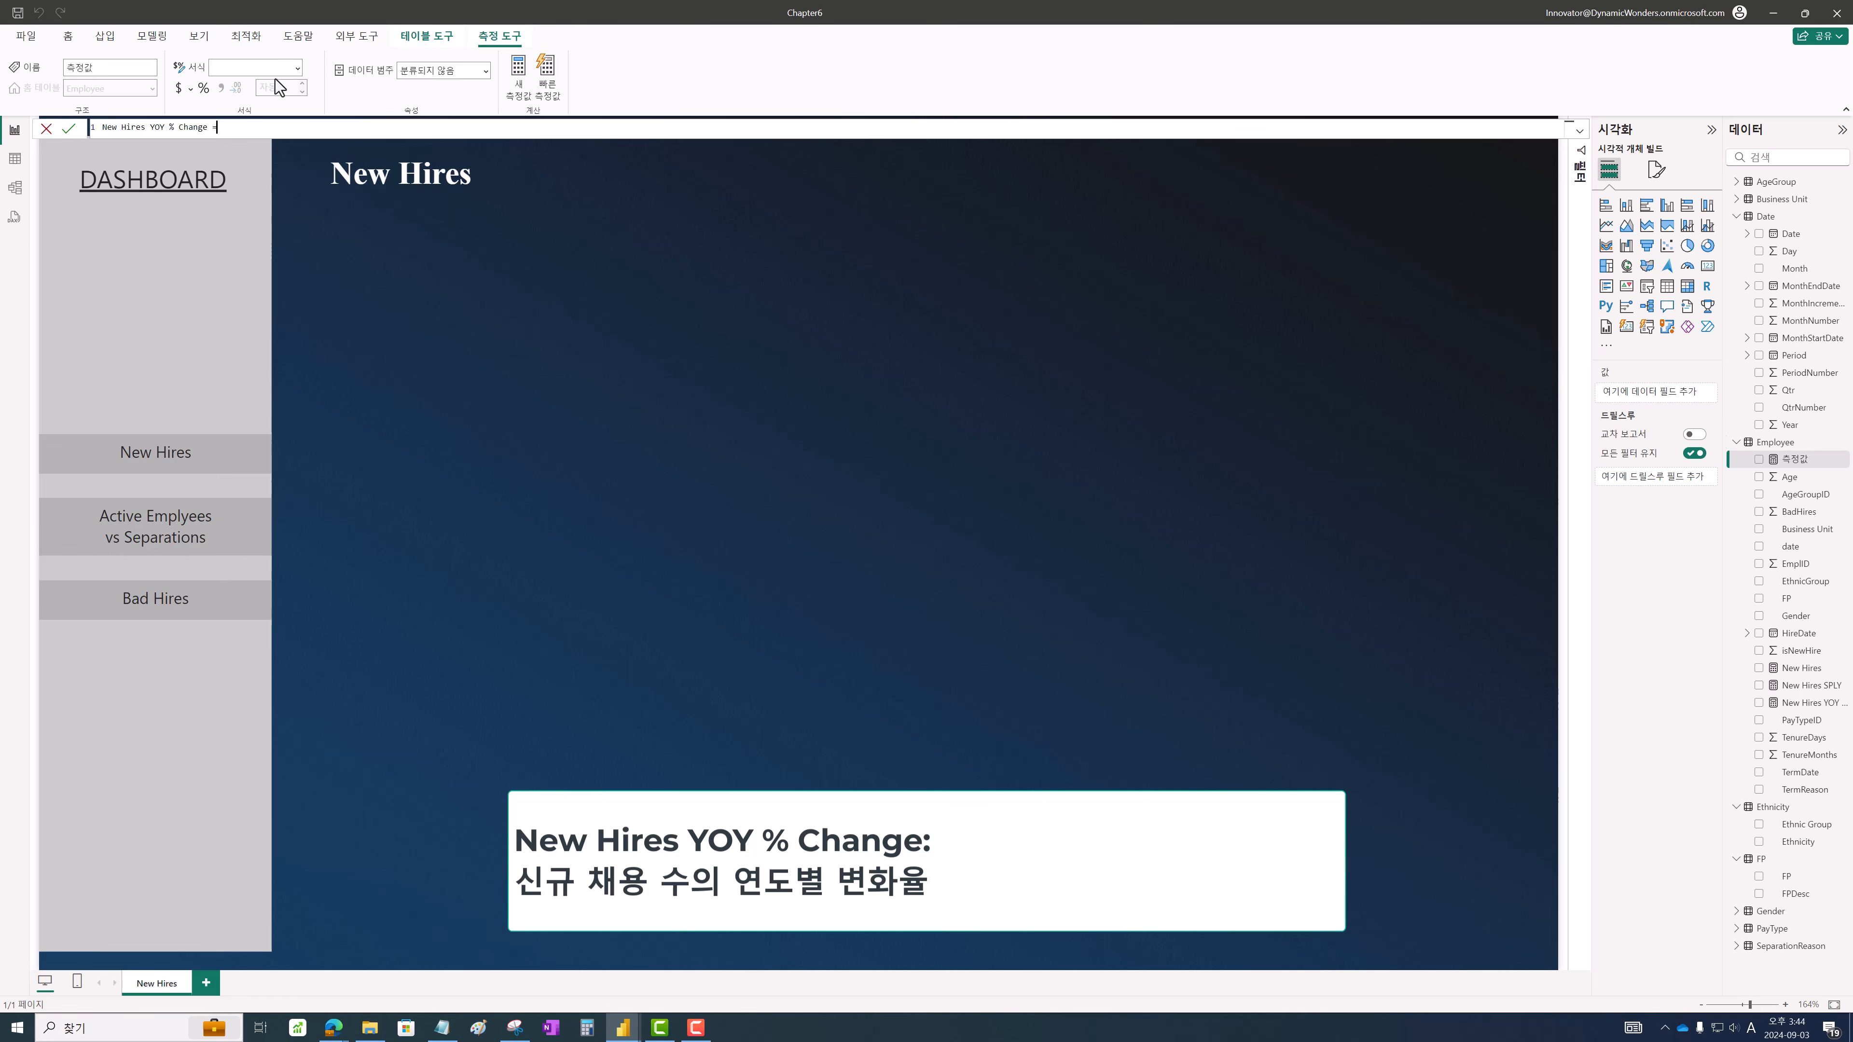
key("shift+Return")
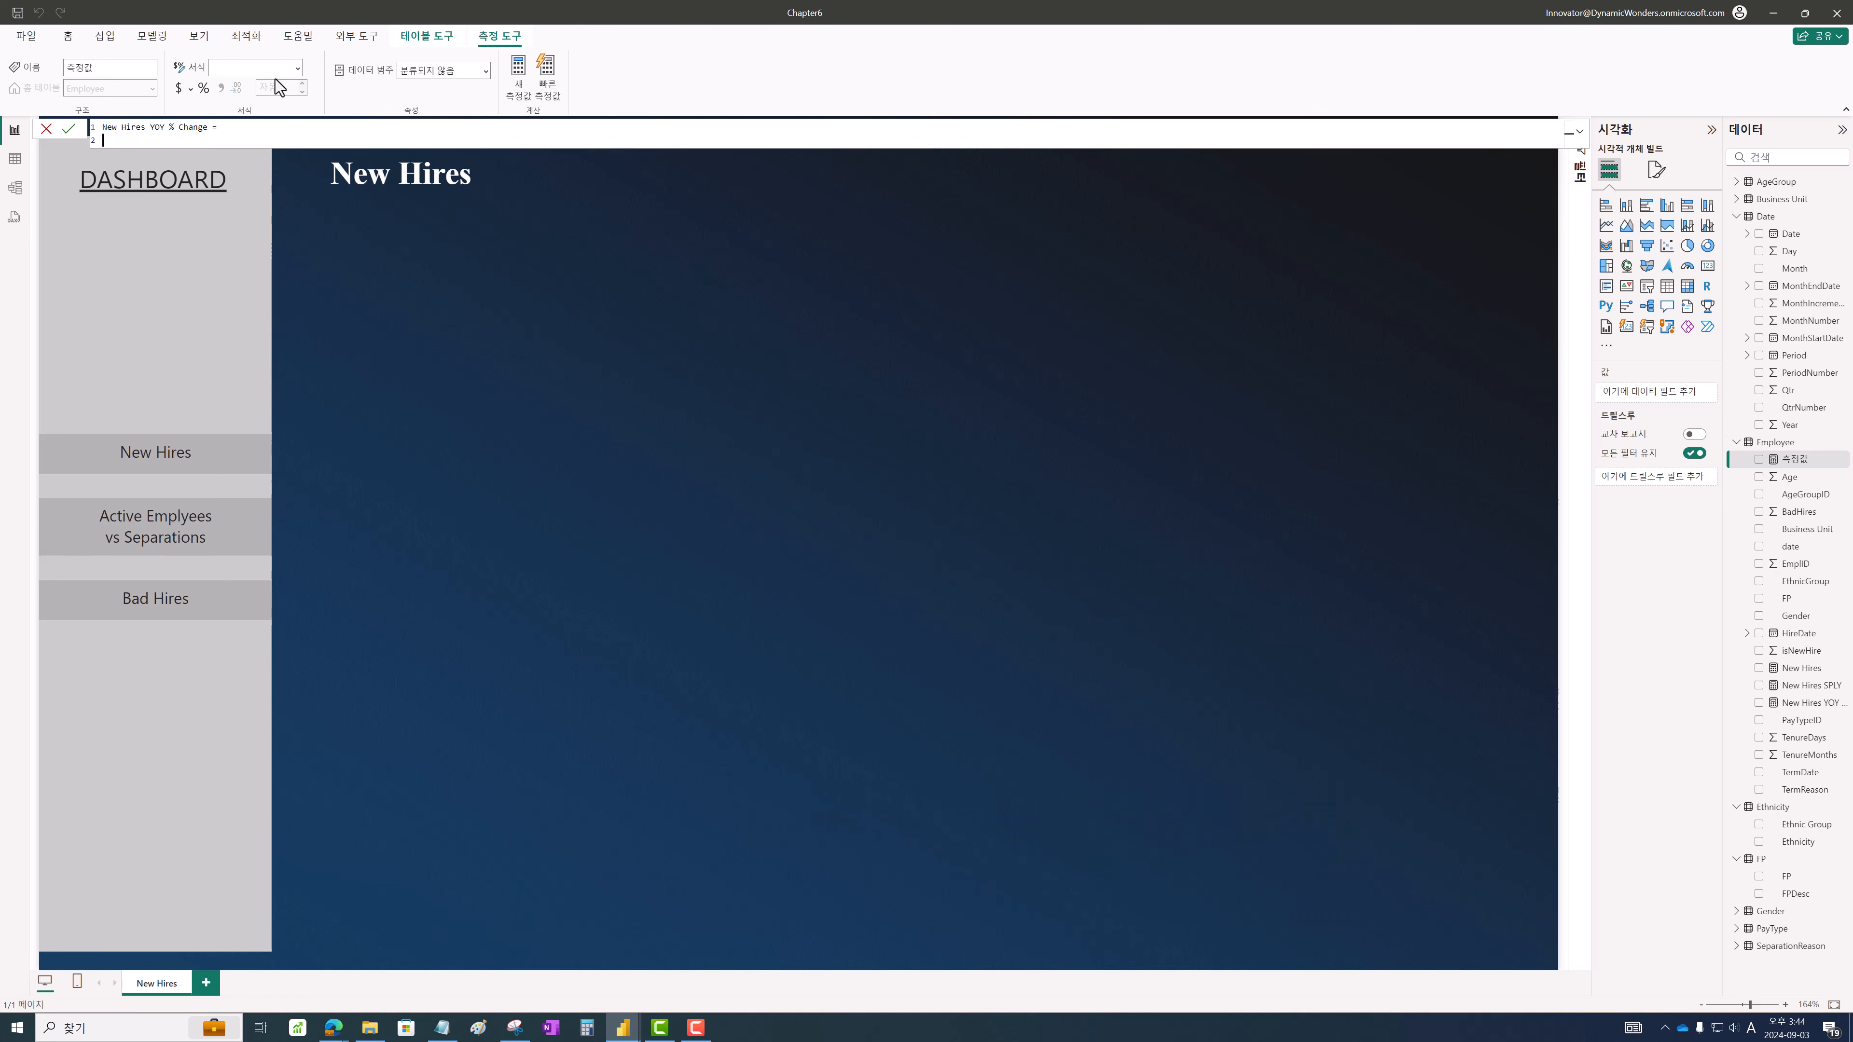
Step: Define New Hires YOY % Change as DIVIDE([New Hires YOY Var], [New Hires SPLY]) and commit the measure
type("div")
key("Tab")
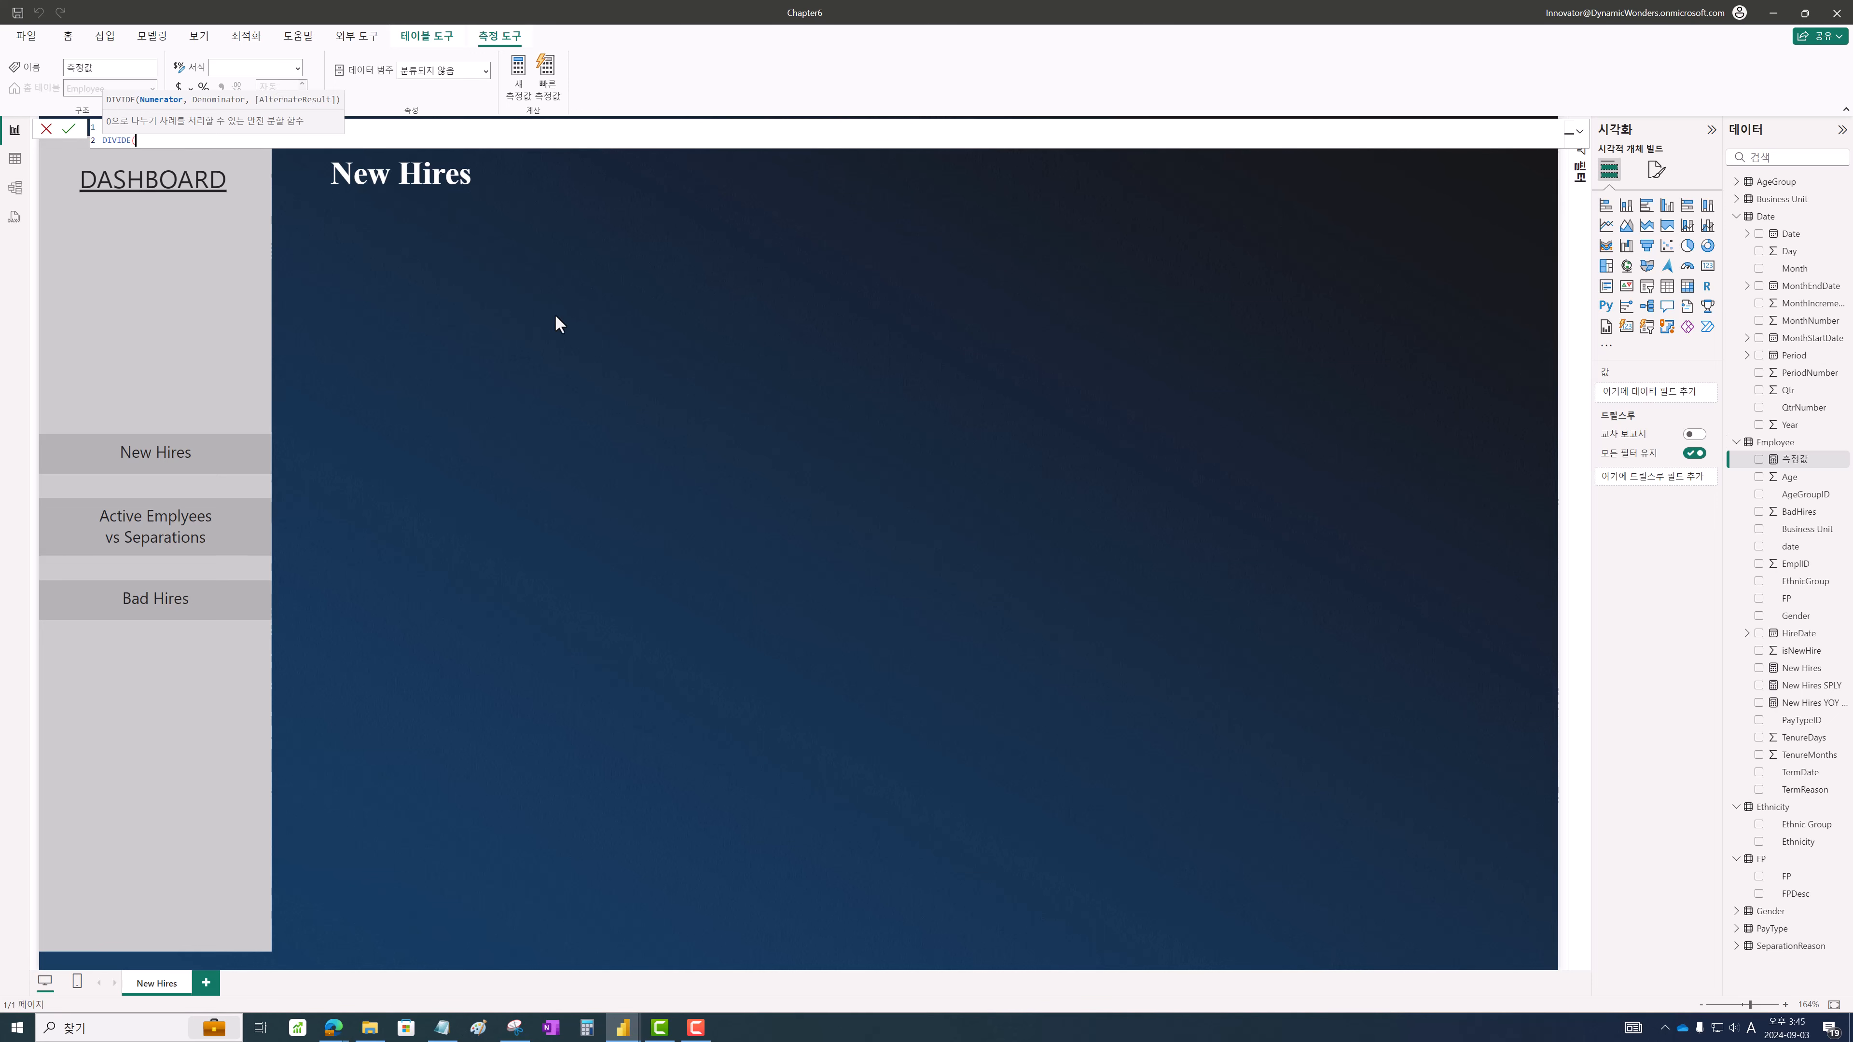
type("[")
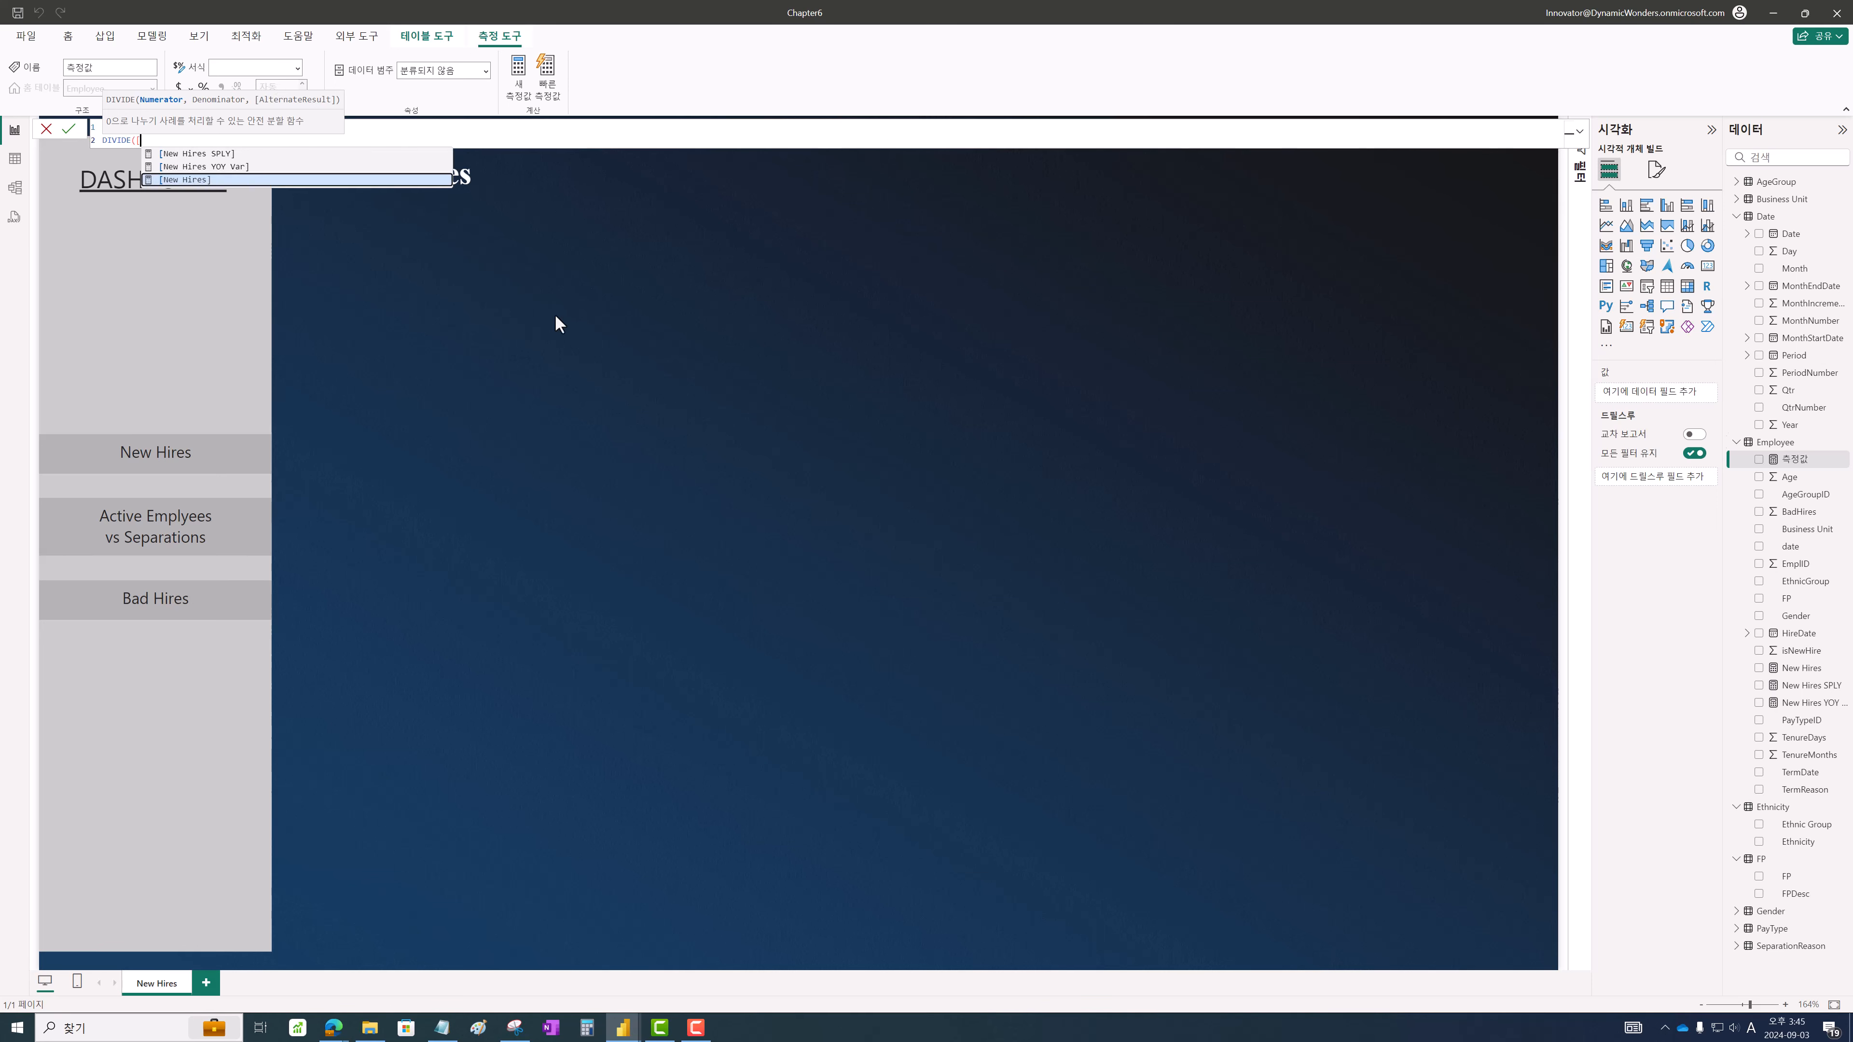
left_click(219, 166)
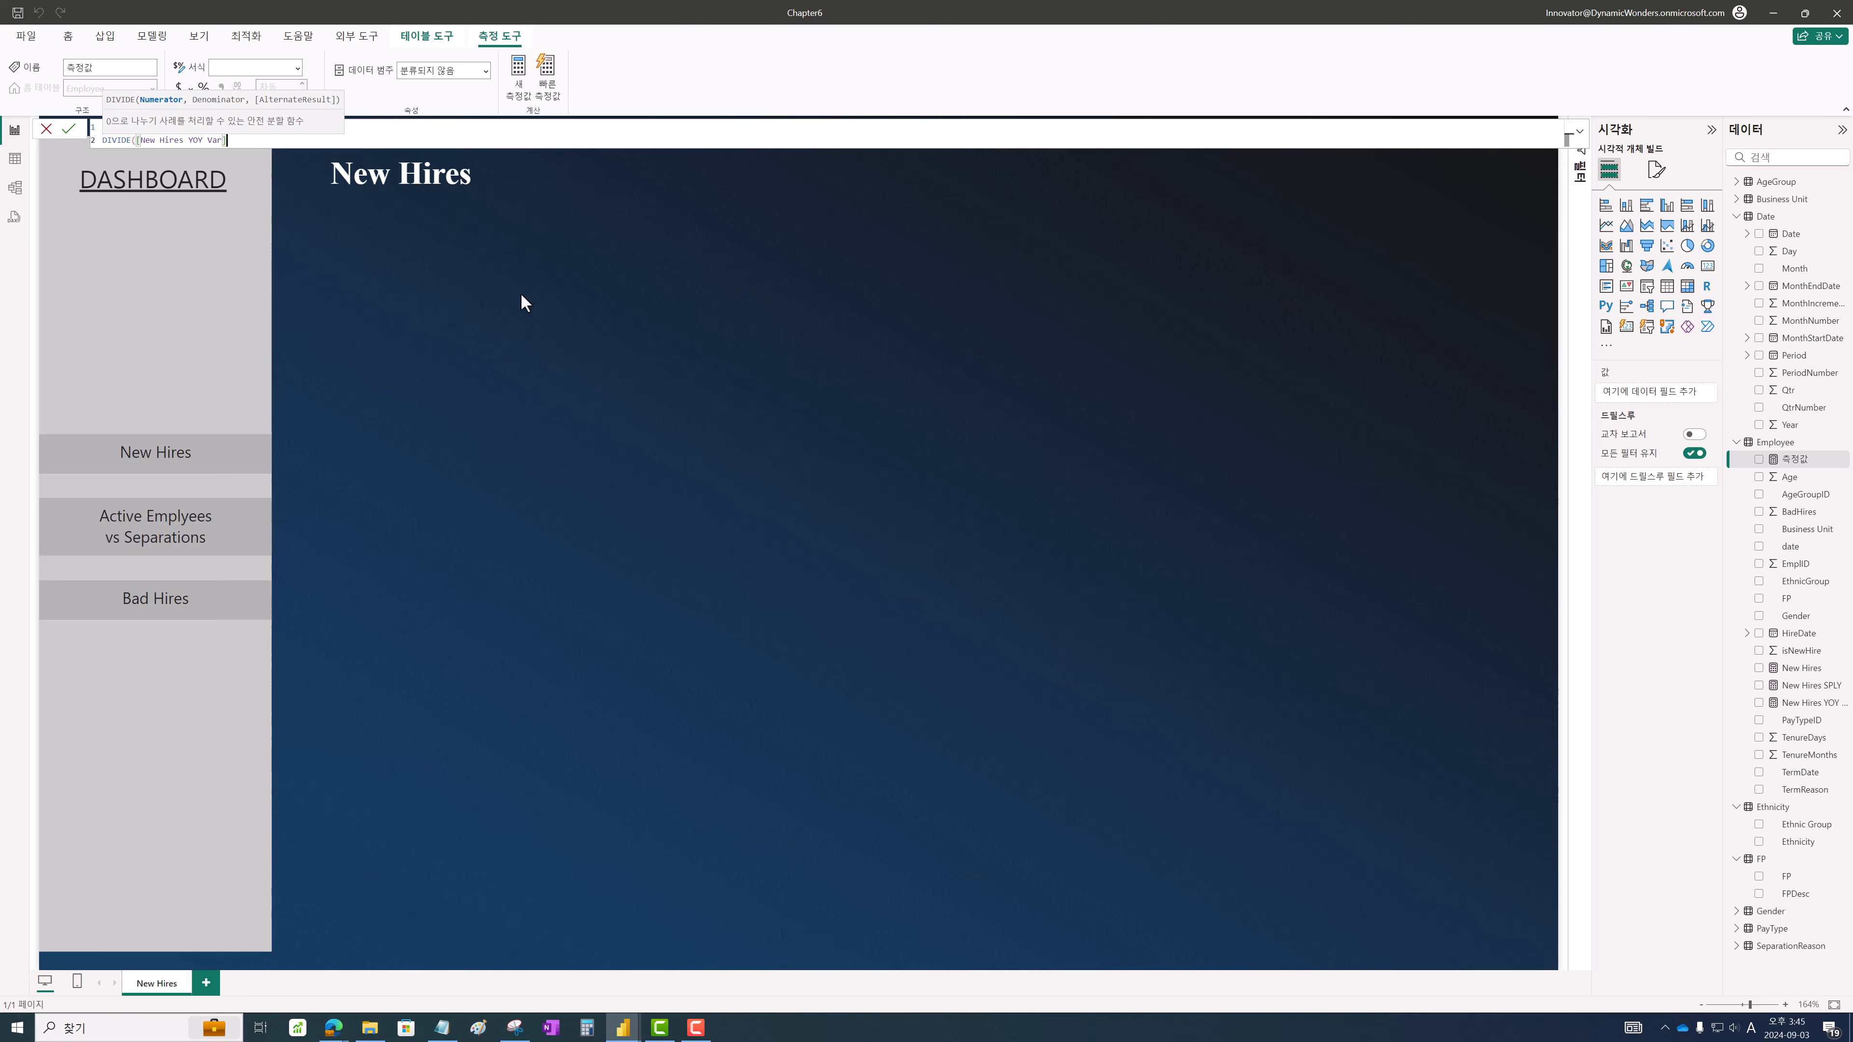
type(", [")
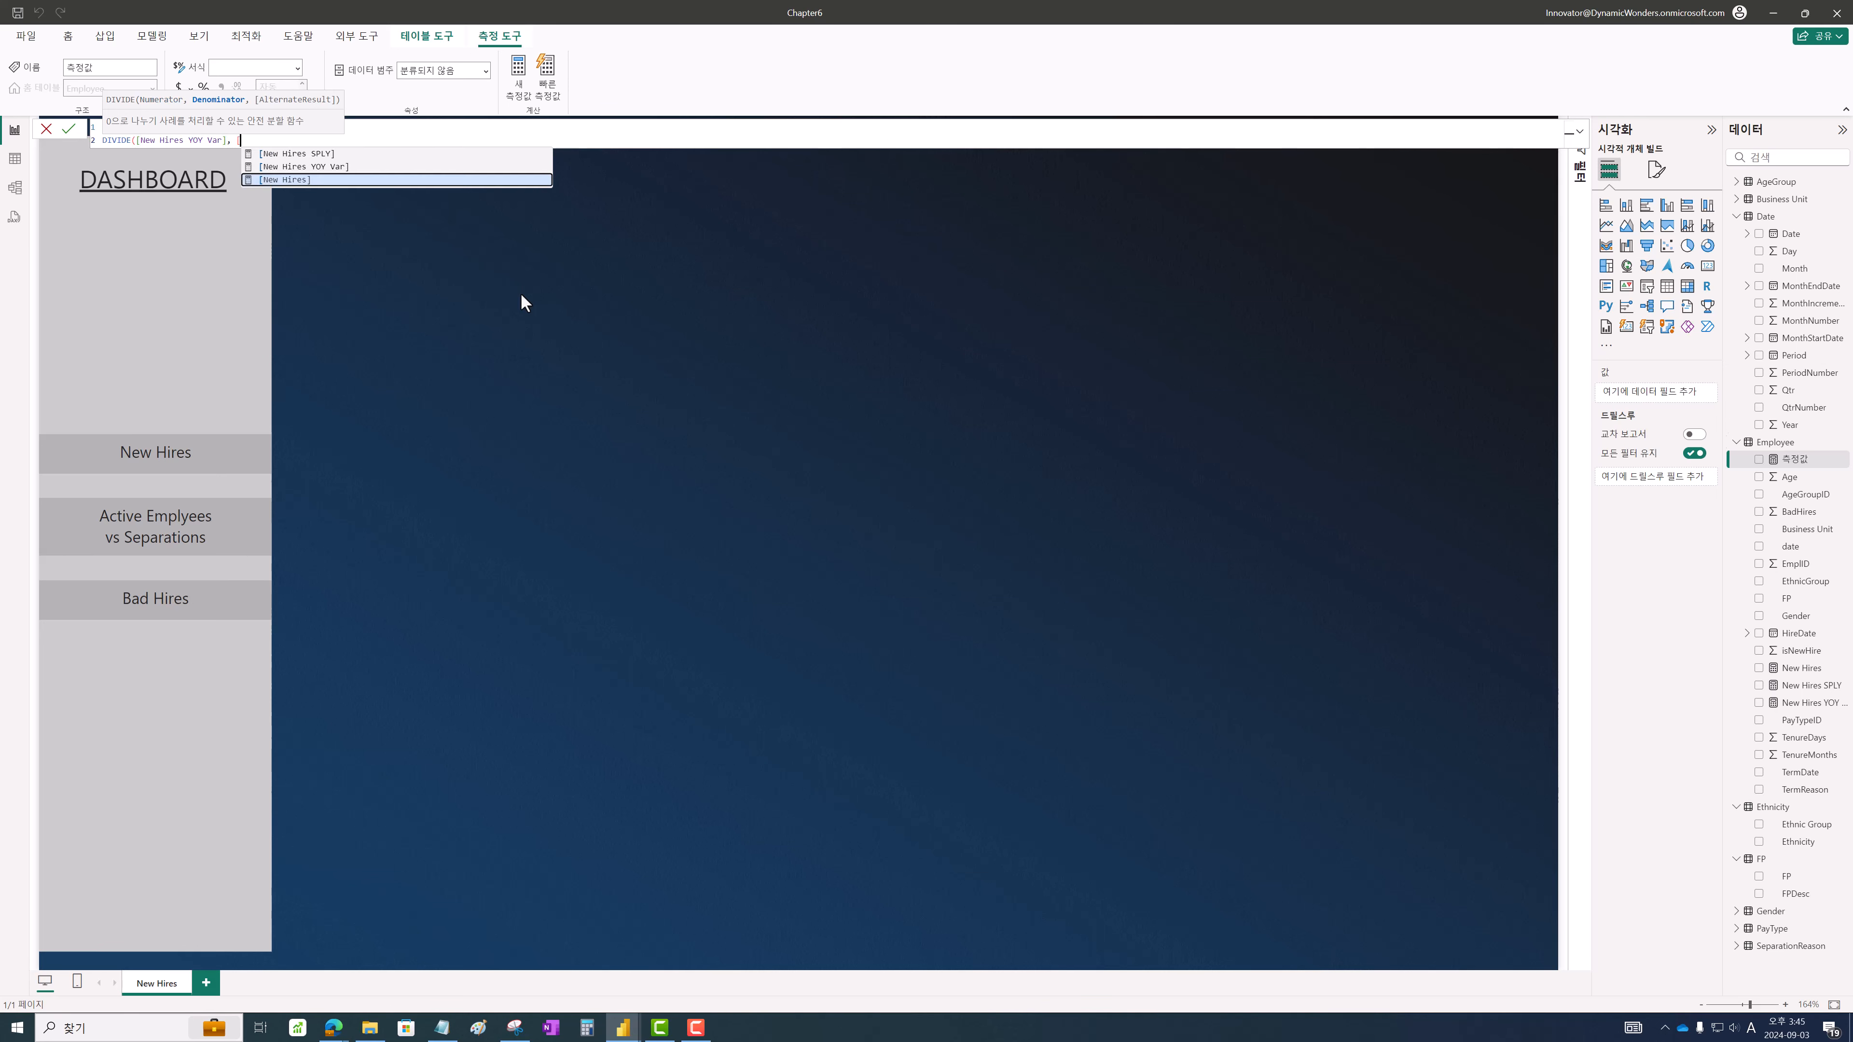
left_click(319, 166)
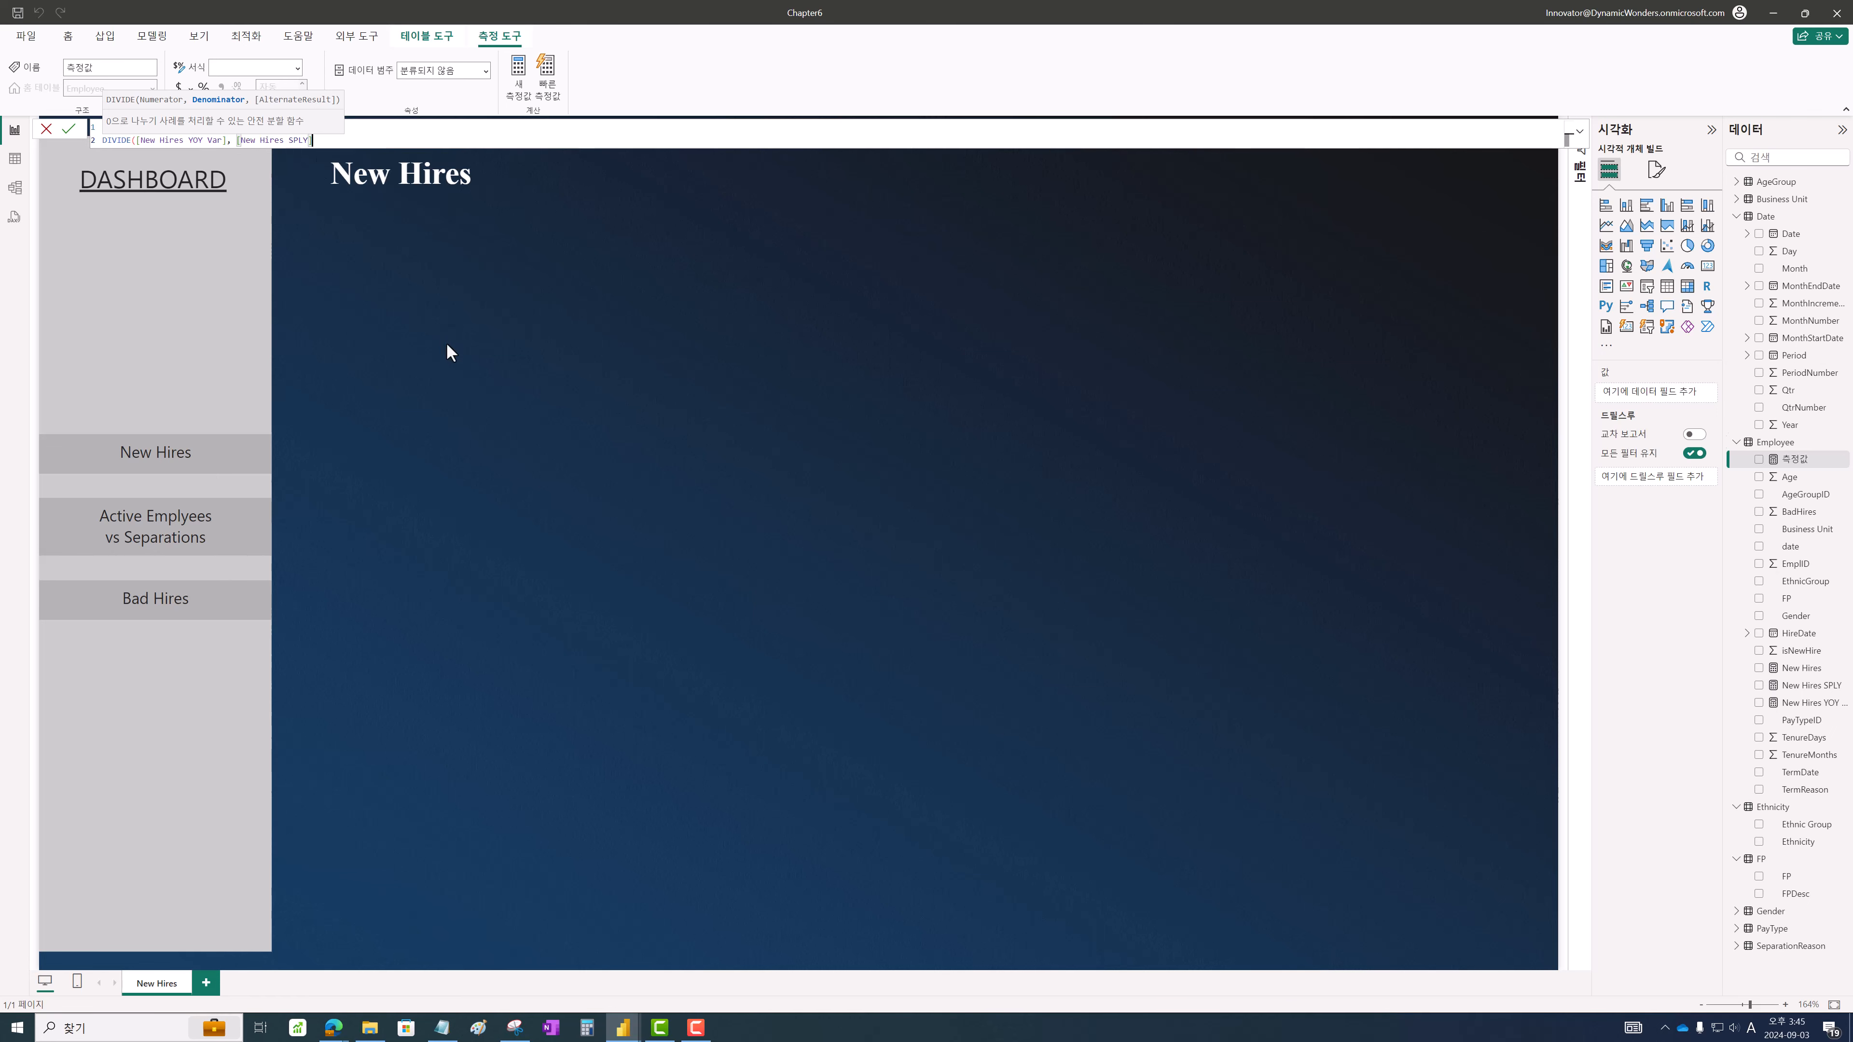
type(")")
key("Return")
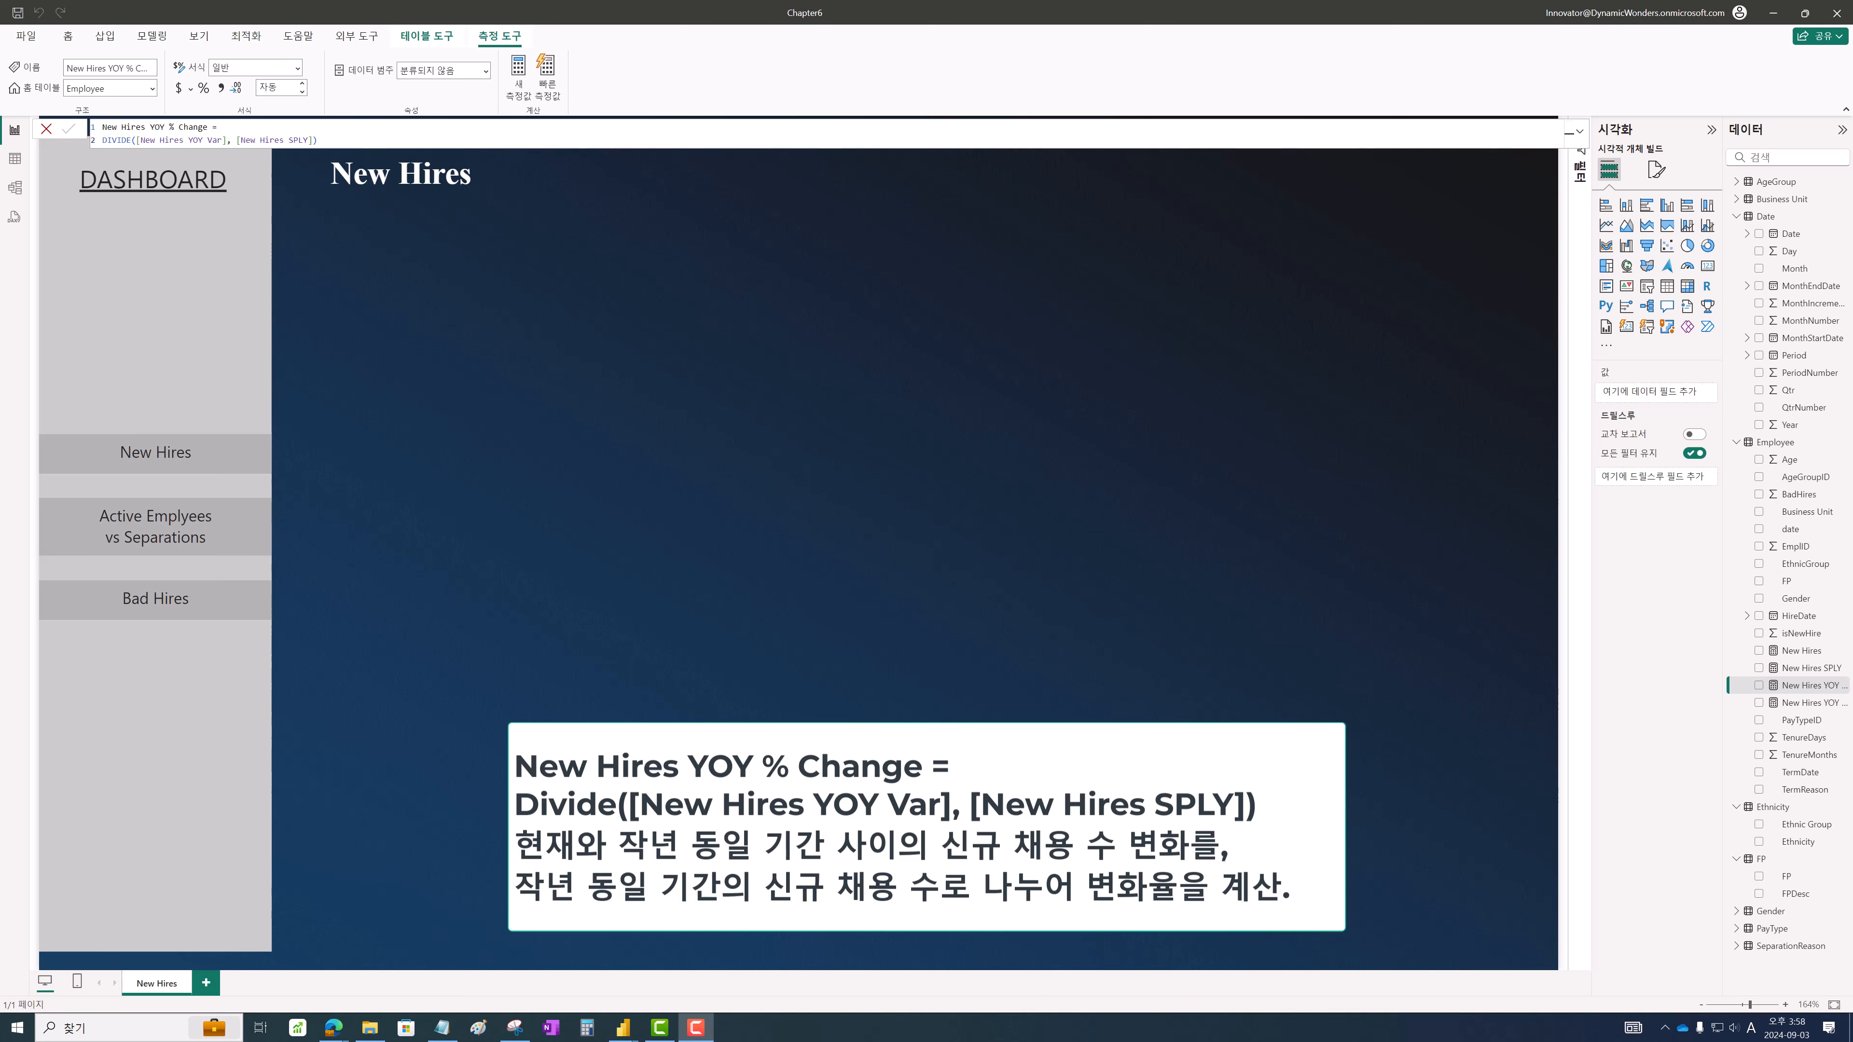
Step: Start a new measure named EmpCount in the Employee table
left_click(1777, 442)
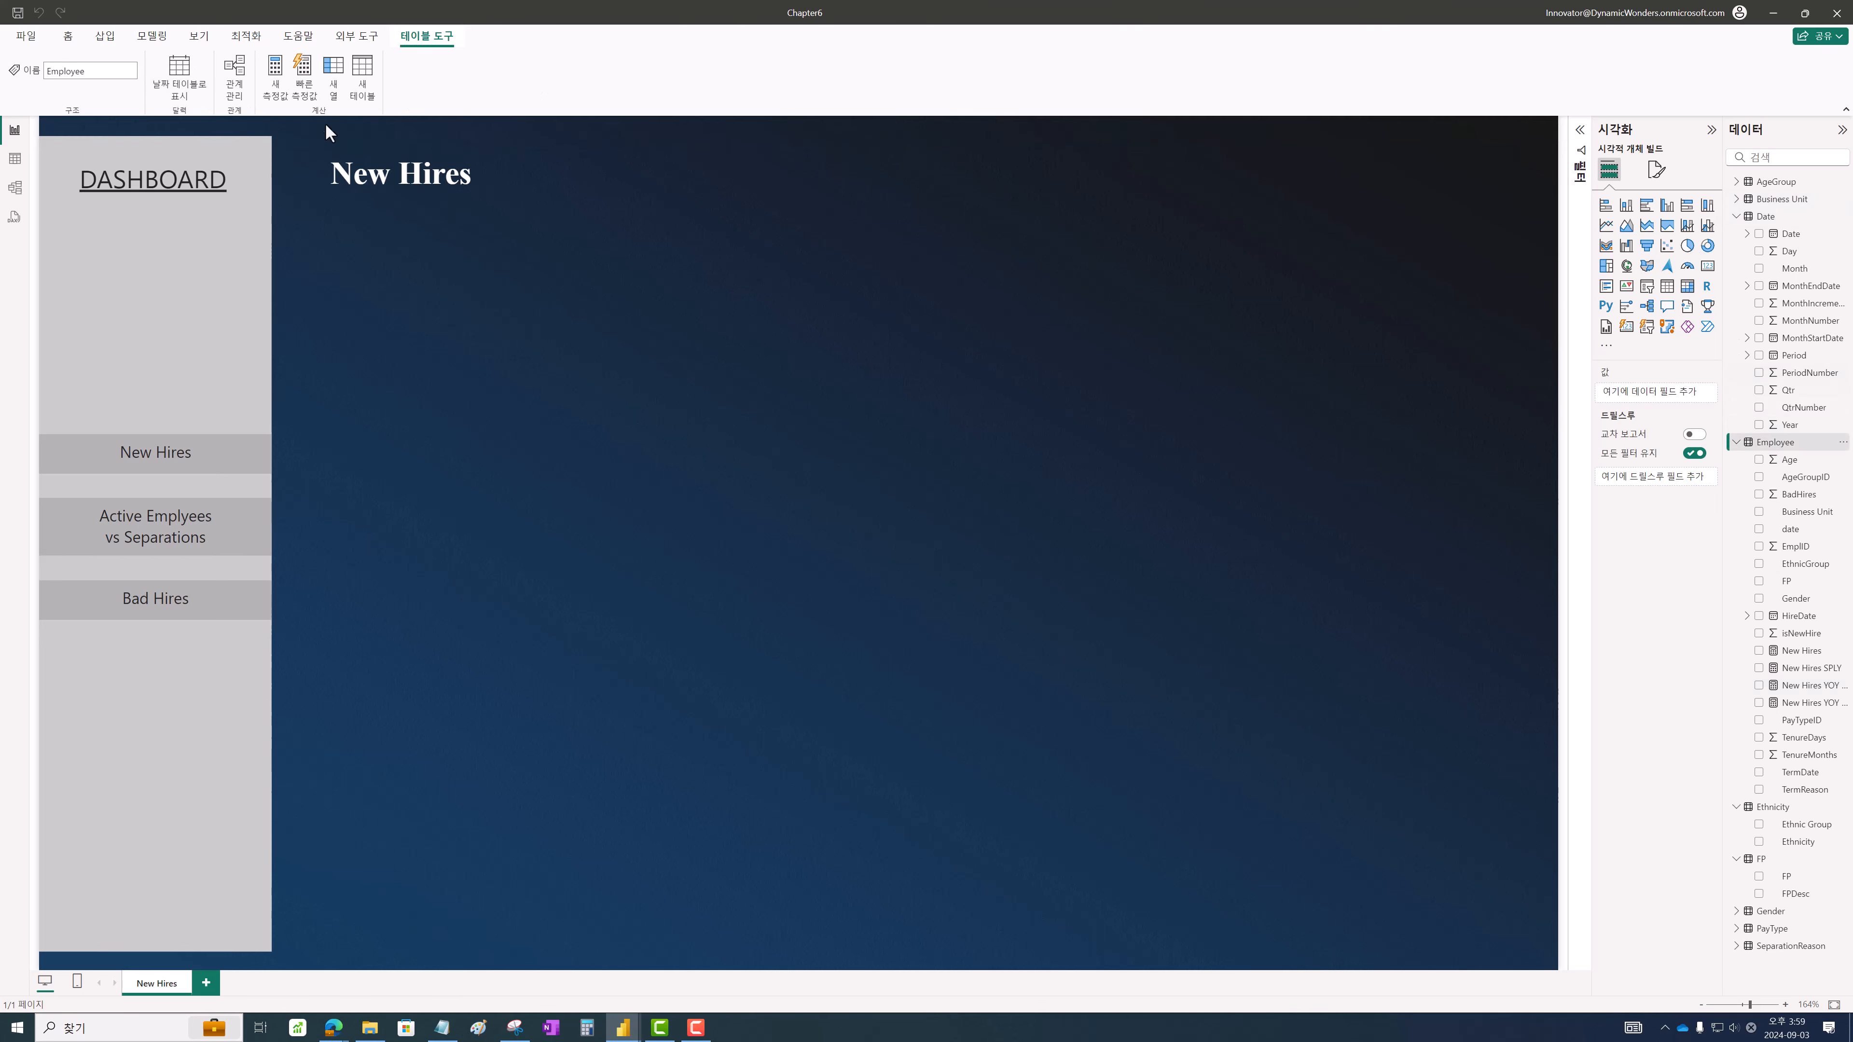
left_click(273, 87)
type("E")
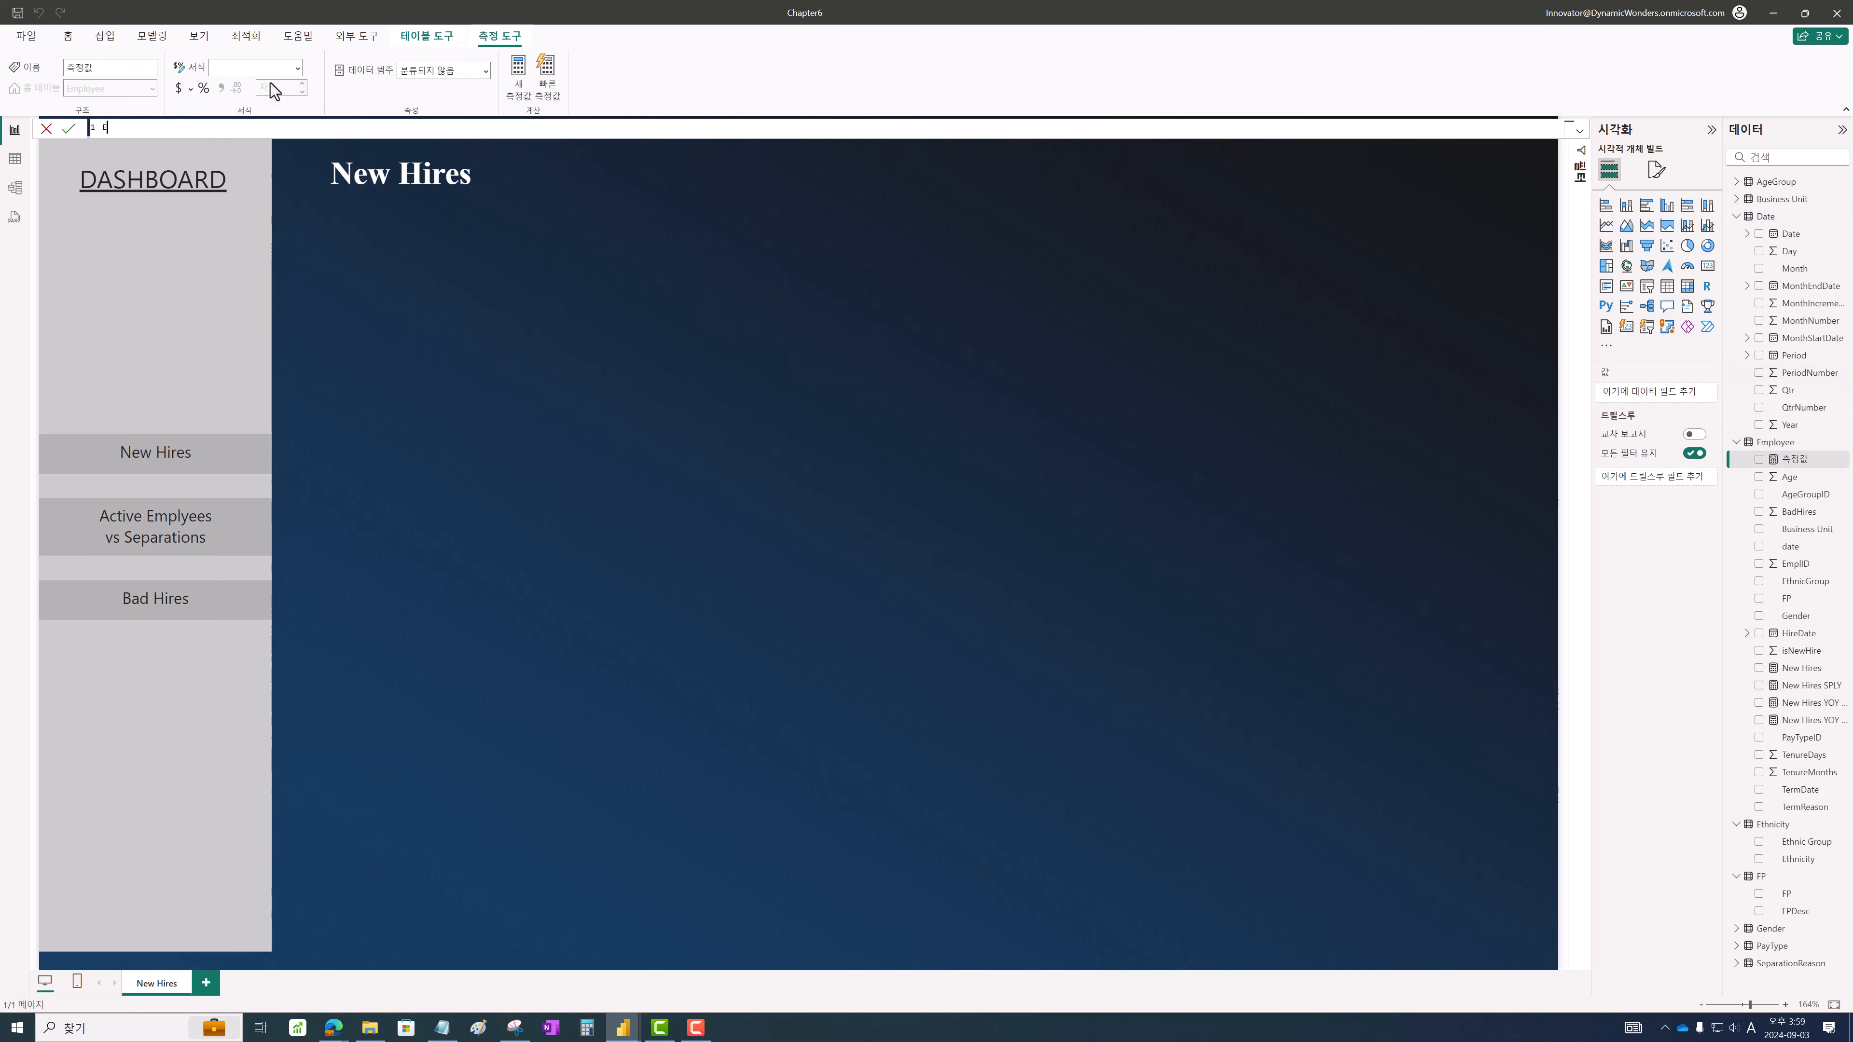
type("mpCount =")
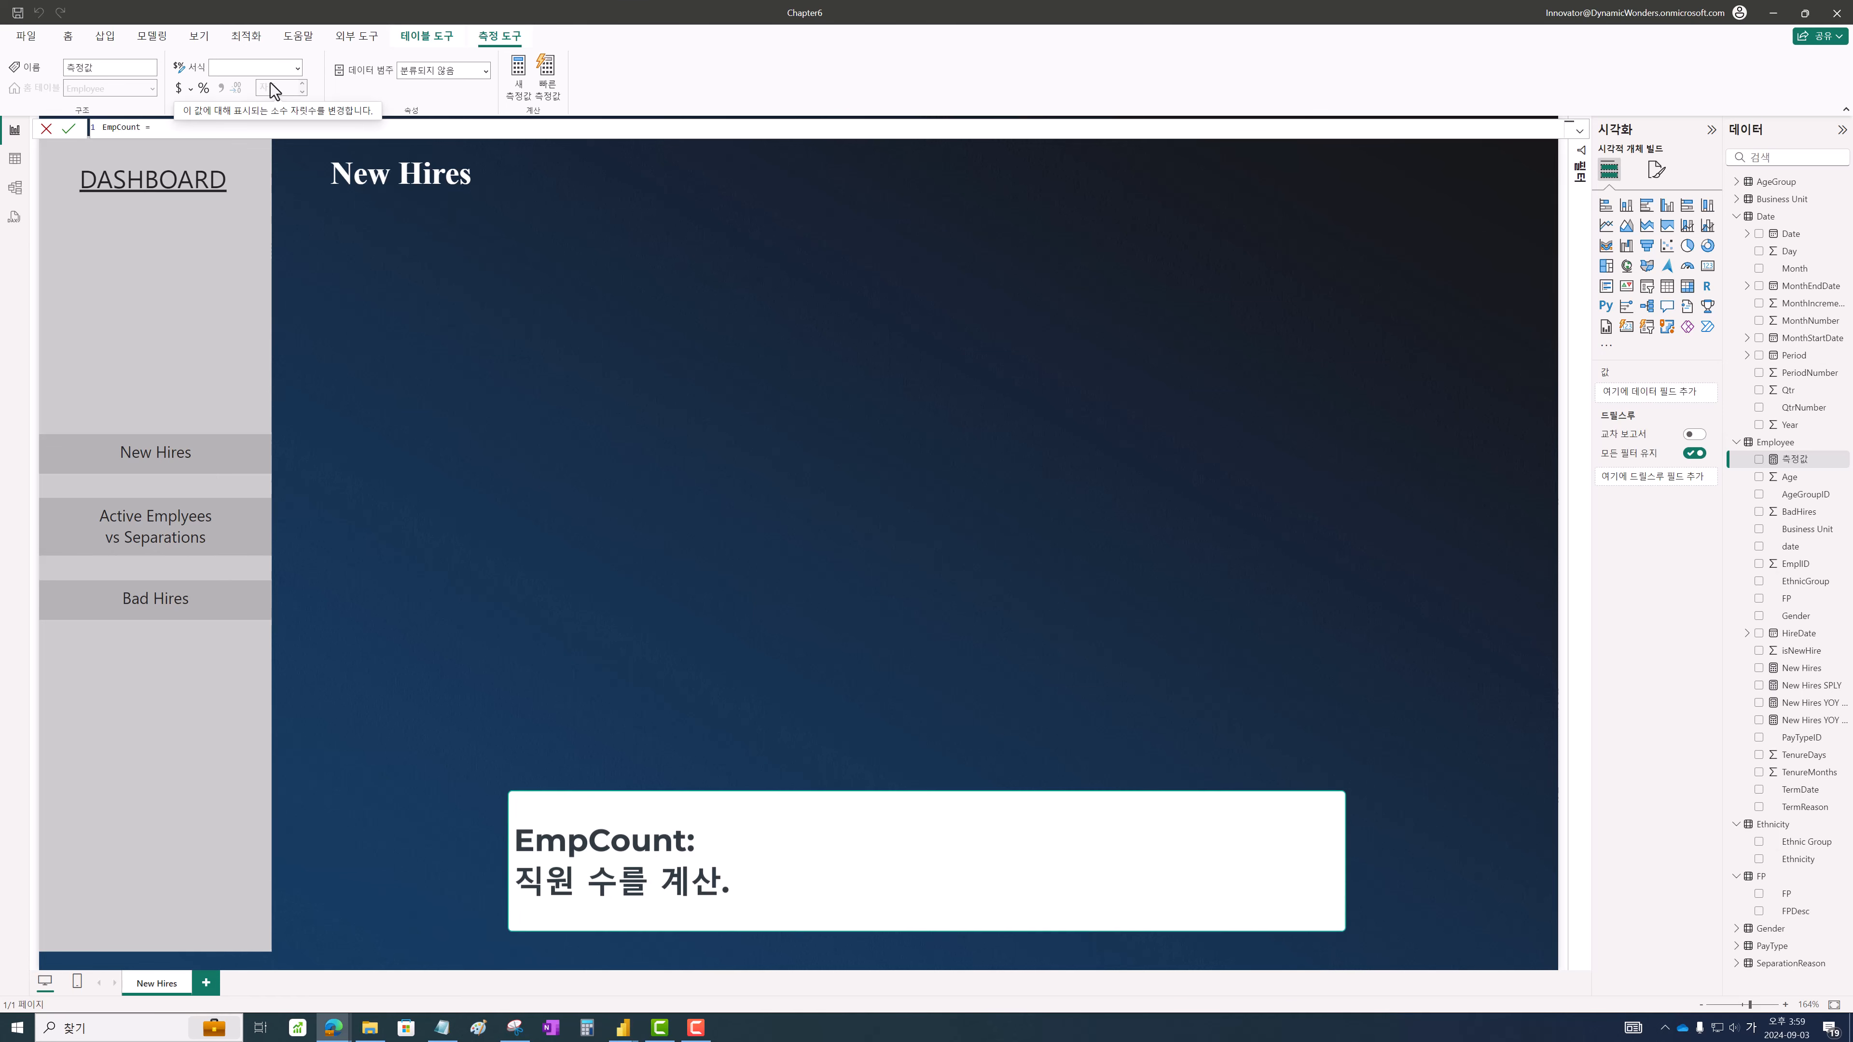
Step: Begin the EmpCount formula on a second line with CALCULATE(COUNT('Employee'[EmplID]), as its expression
key("shift+Return")
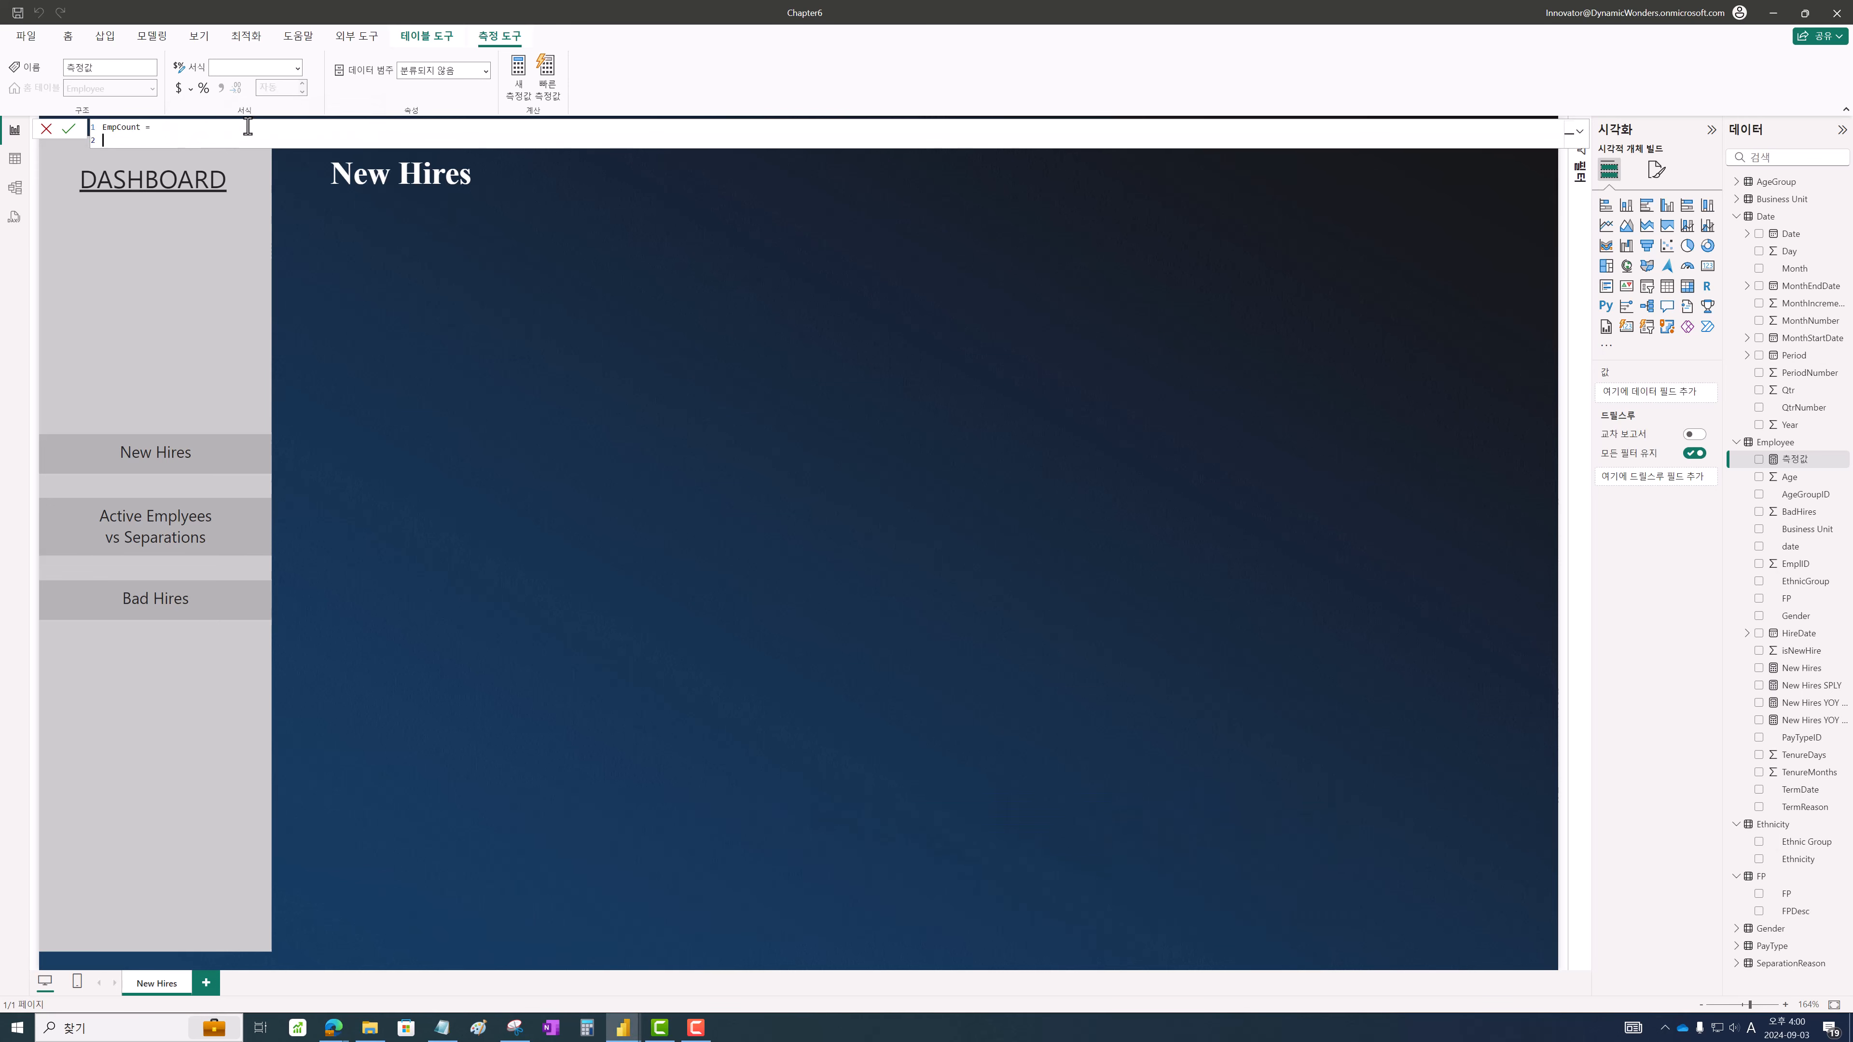
type("Cal")
key("Tab")
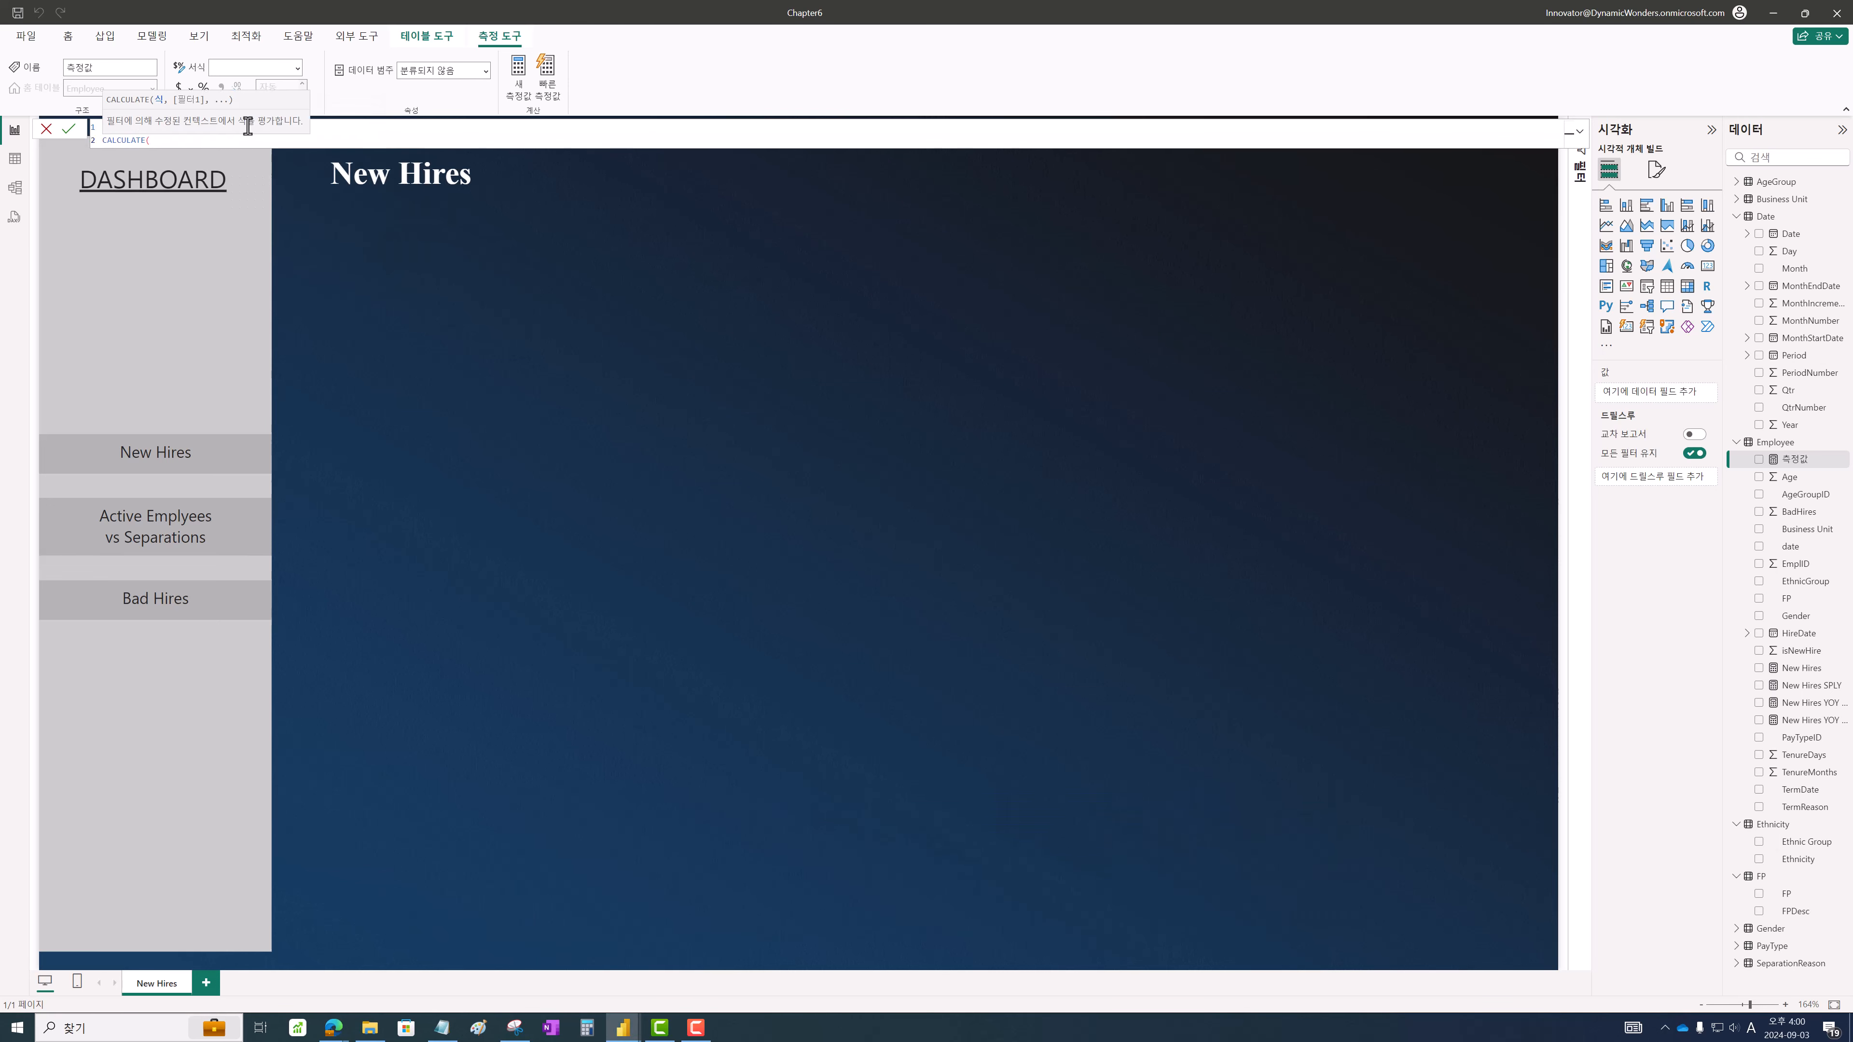
type("count")
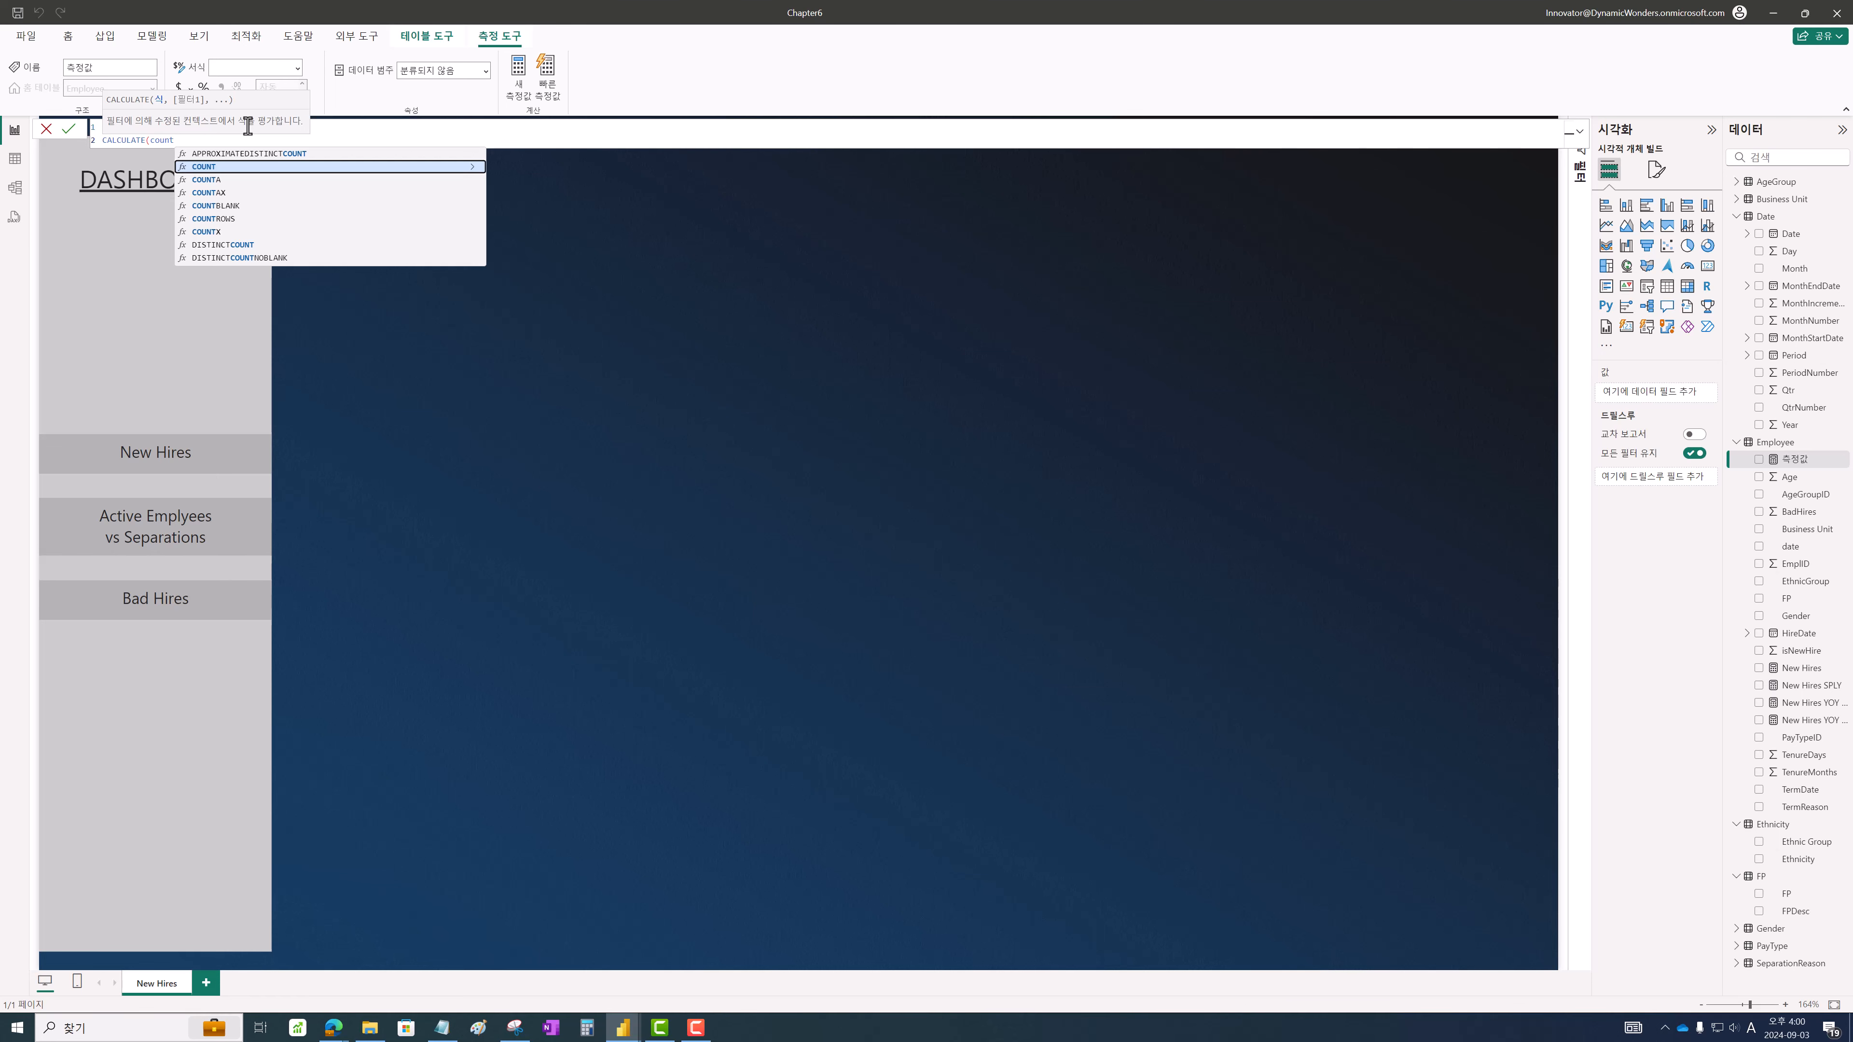
key("Tab")
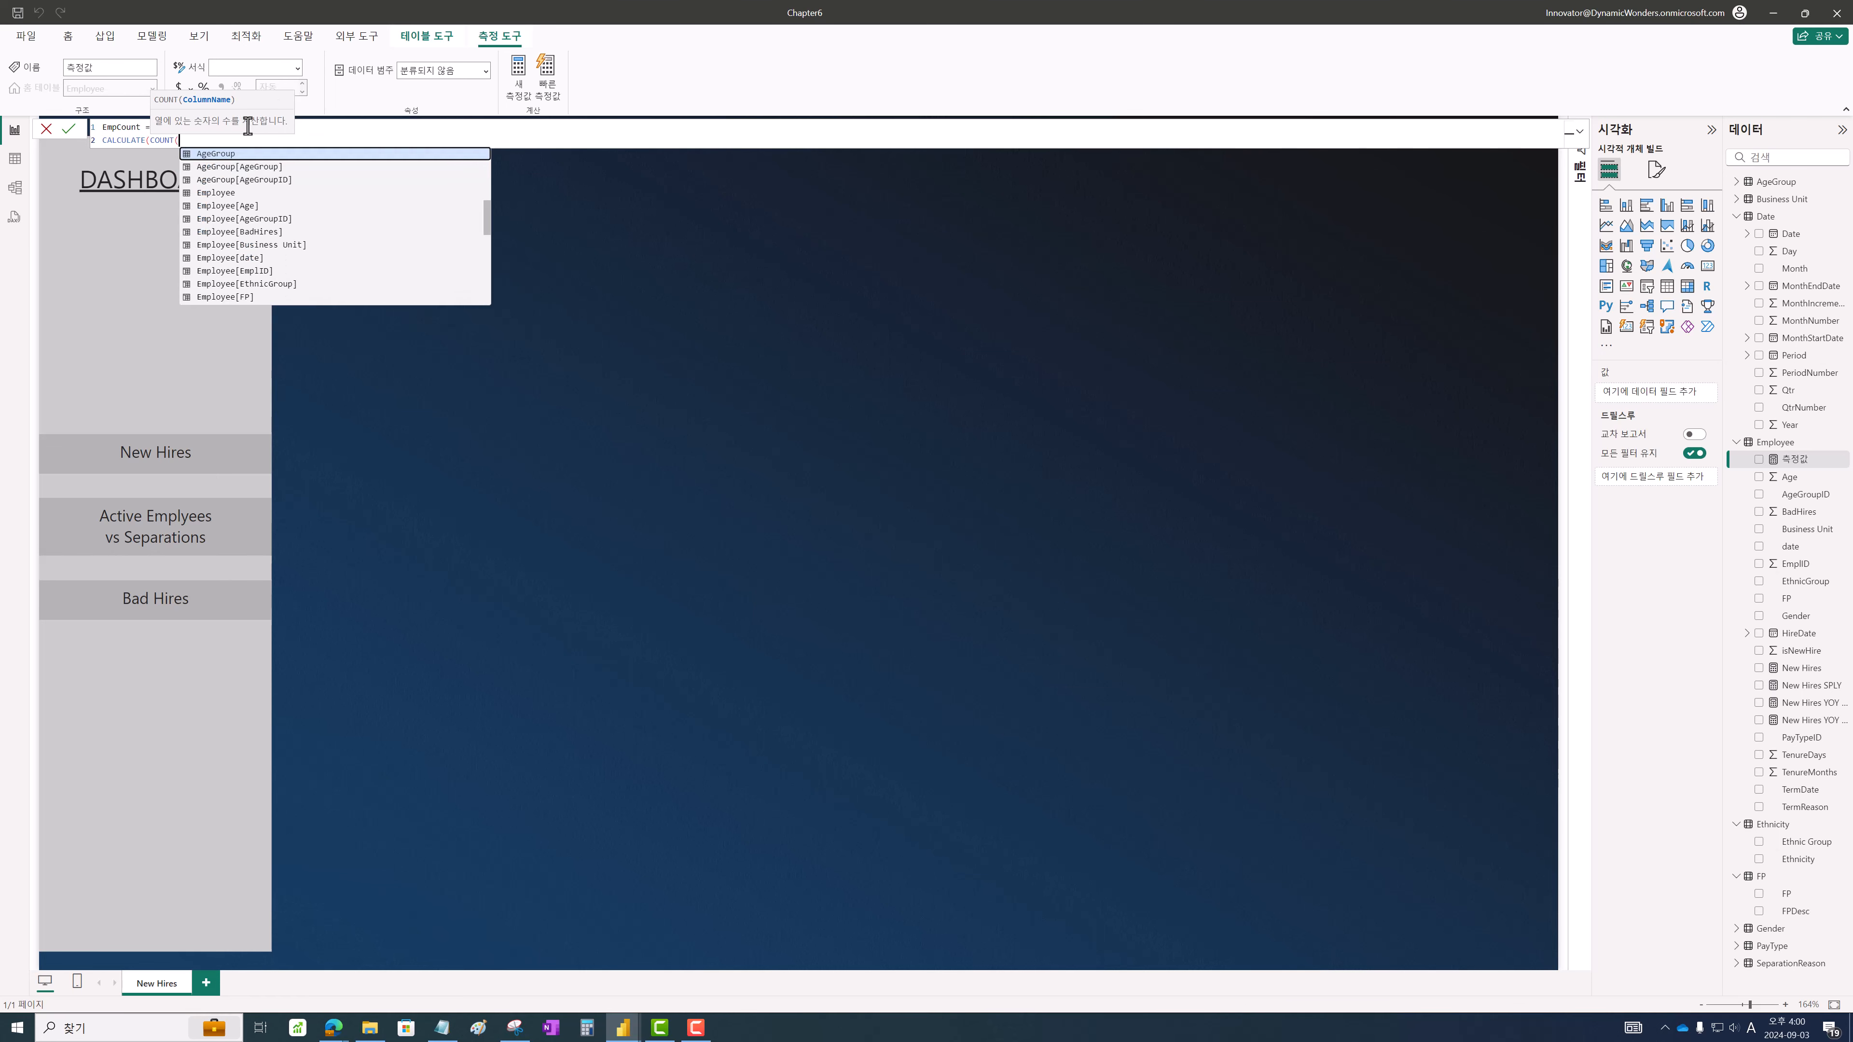
type("'Employee'[EmplID")
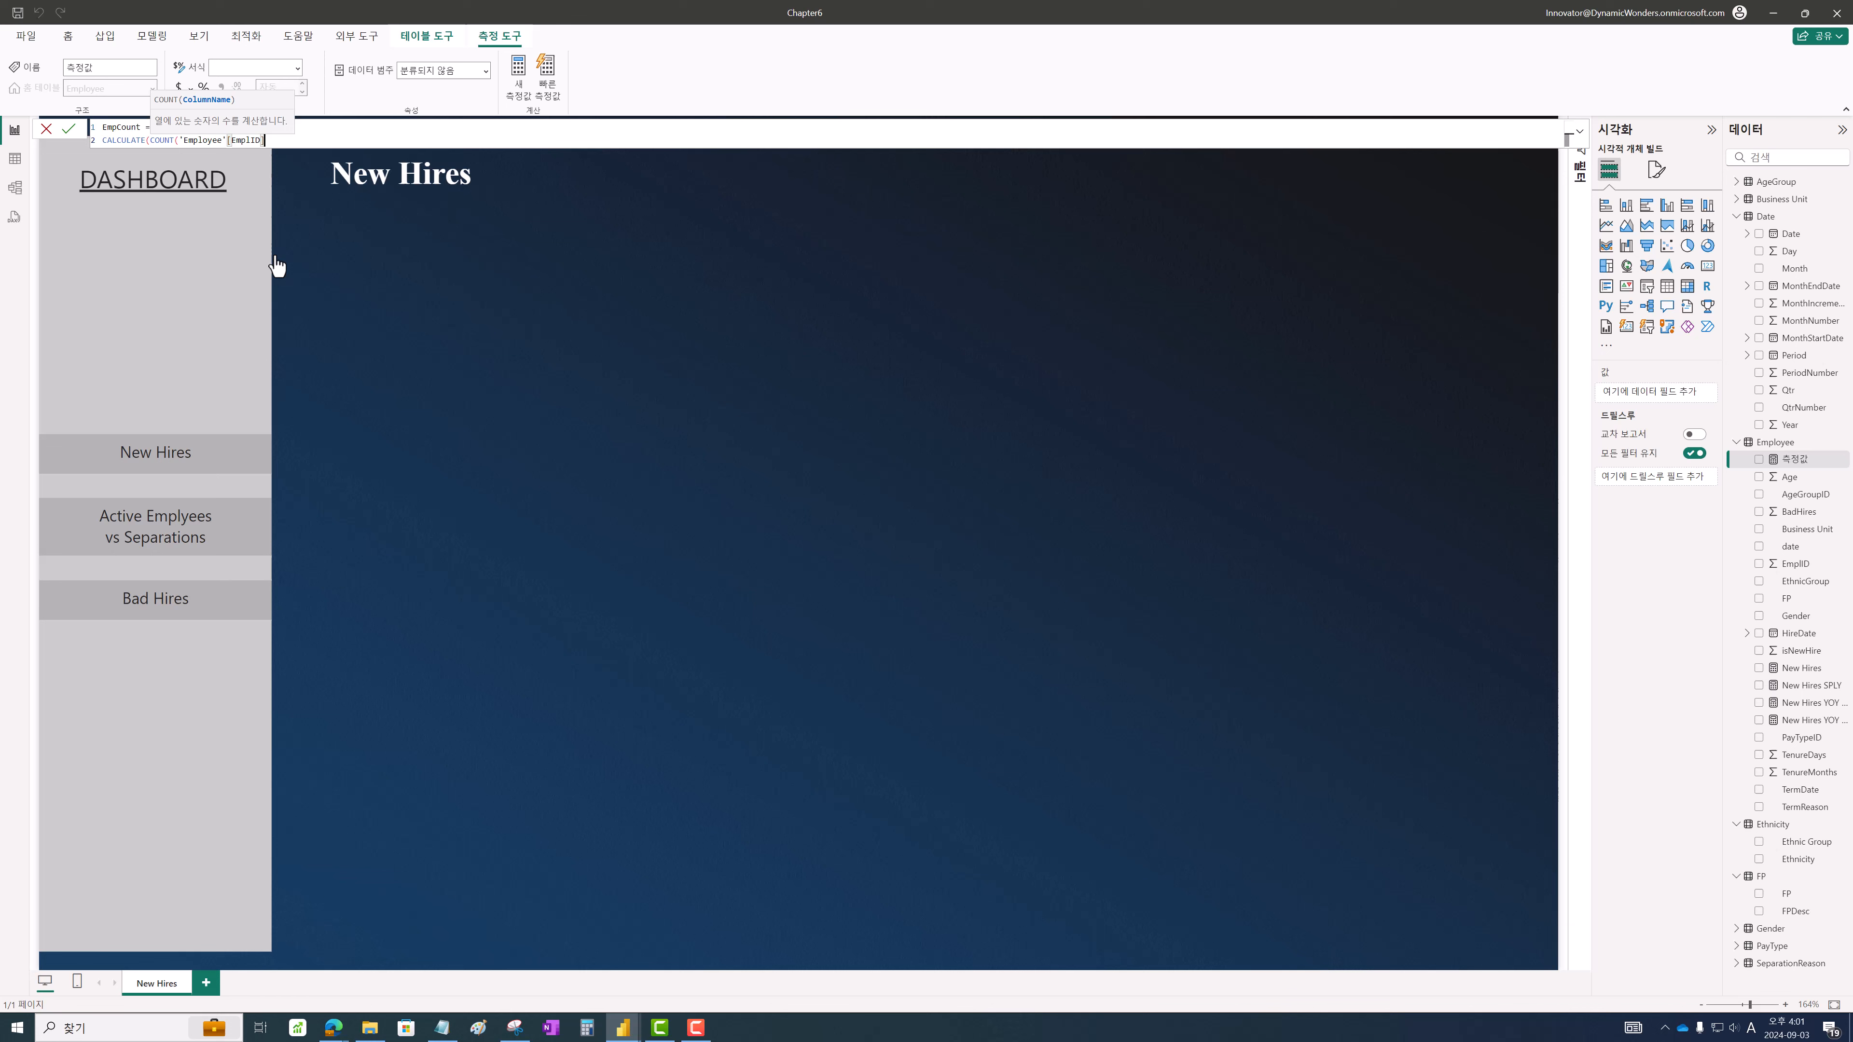
left_click(274, 253)
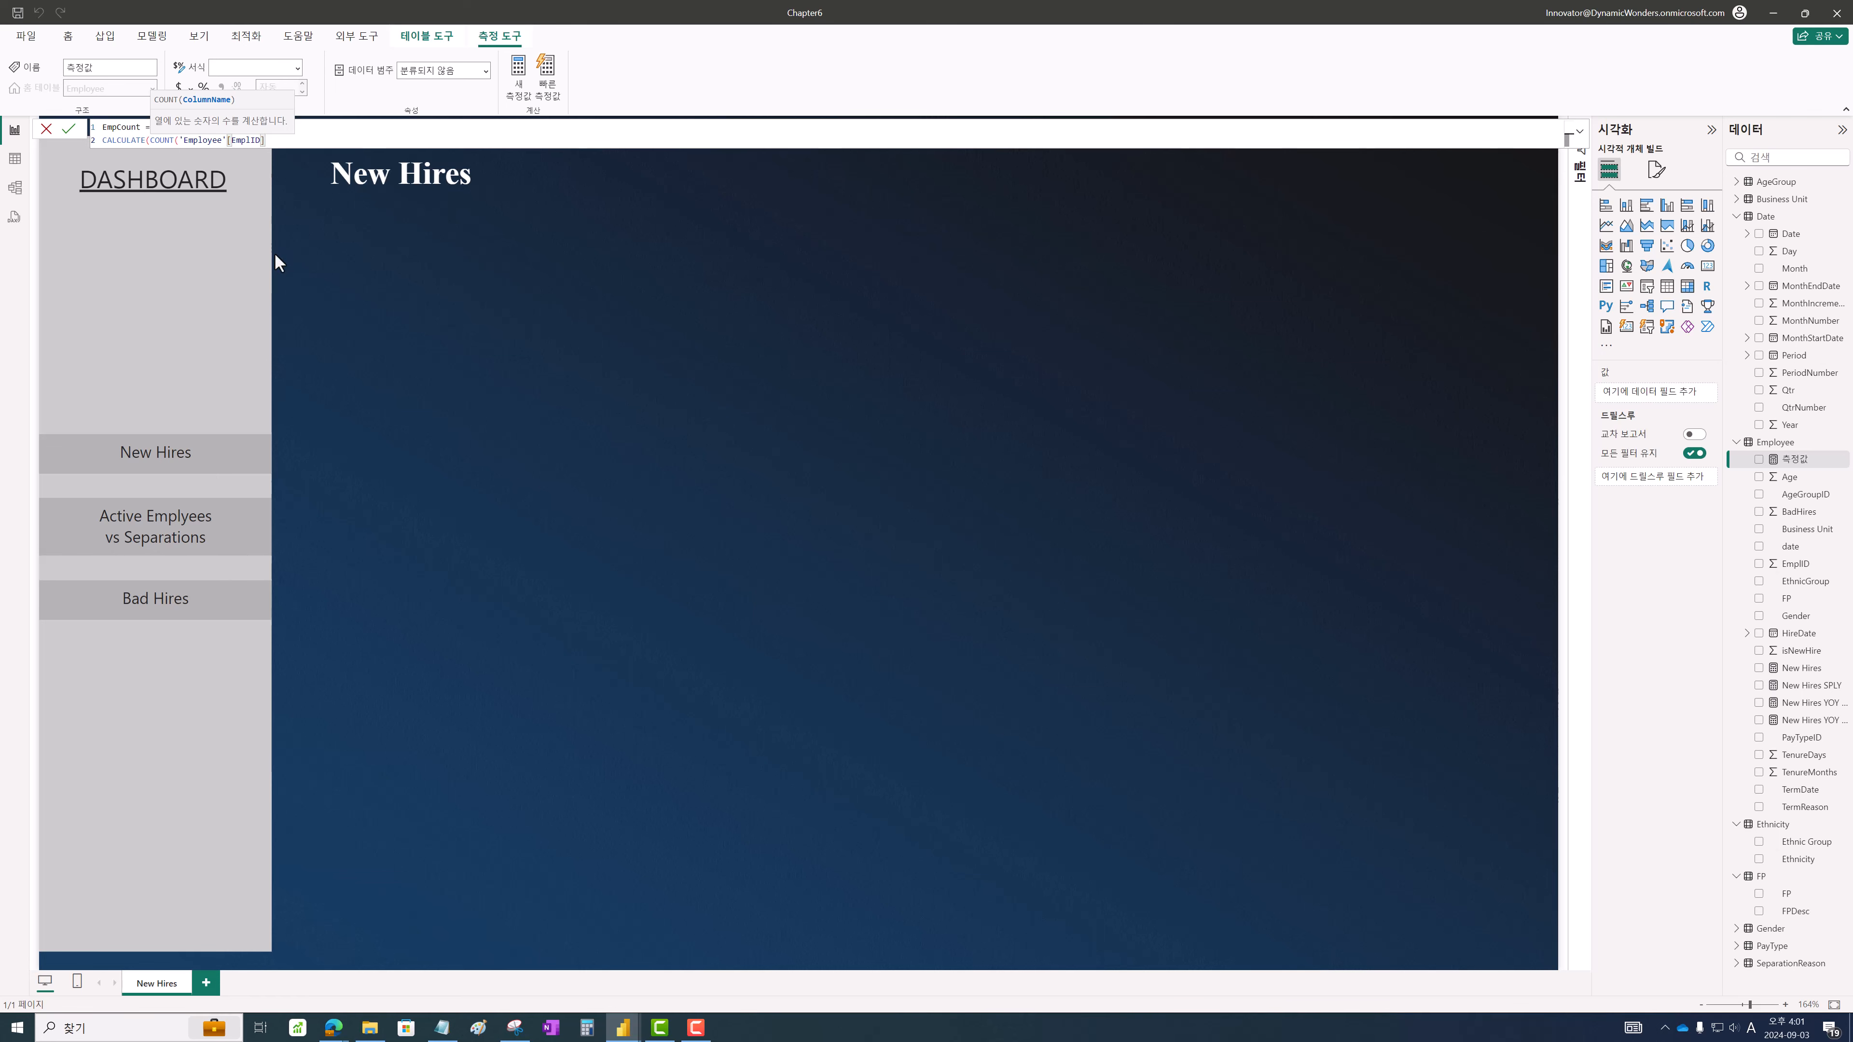
type("),")
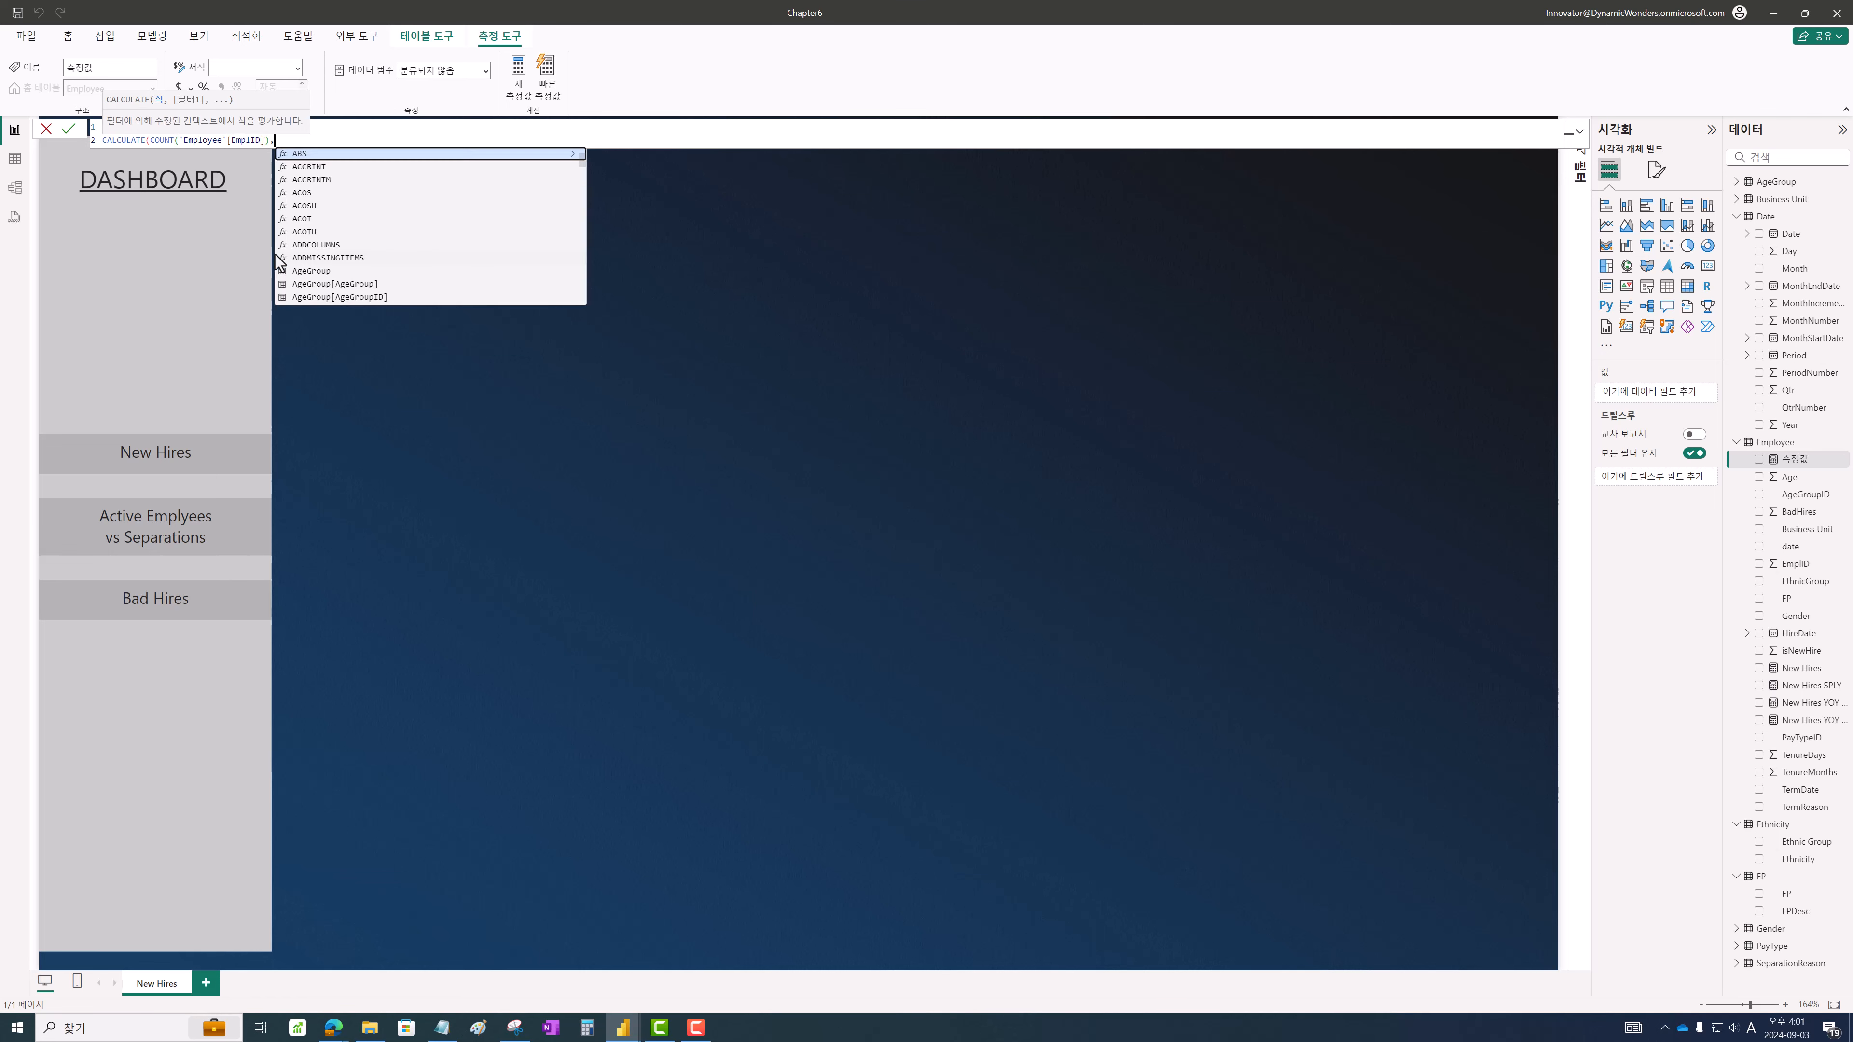
key("Escape")
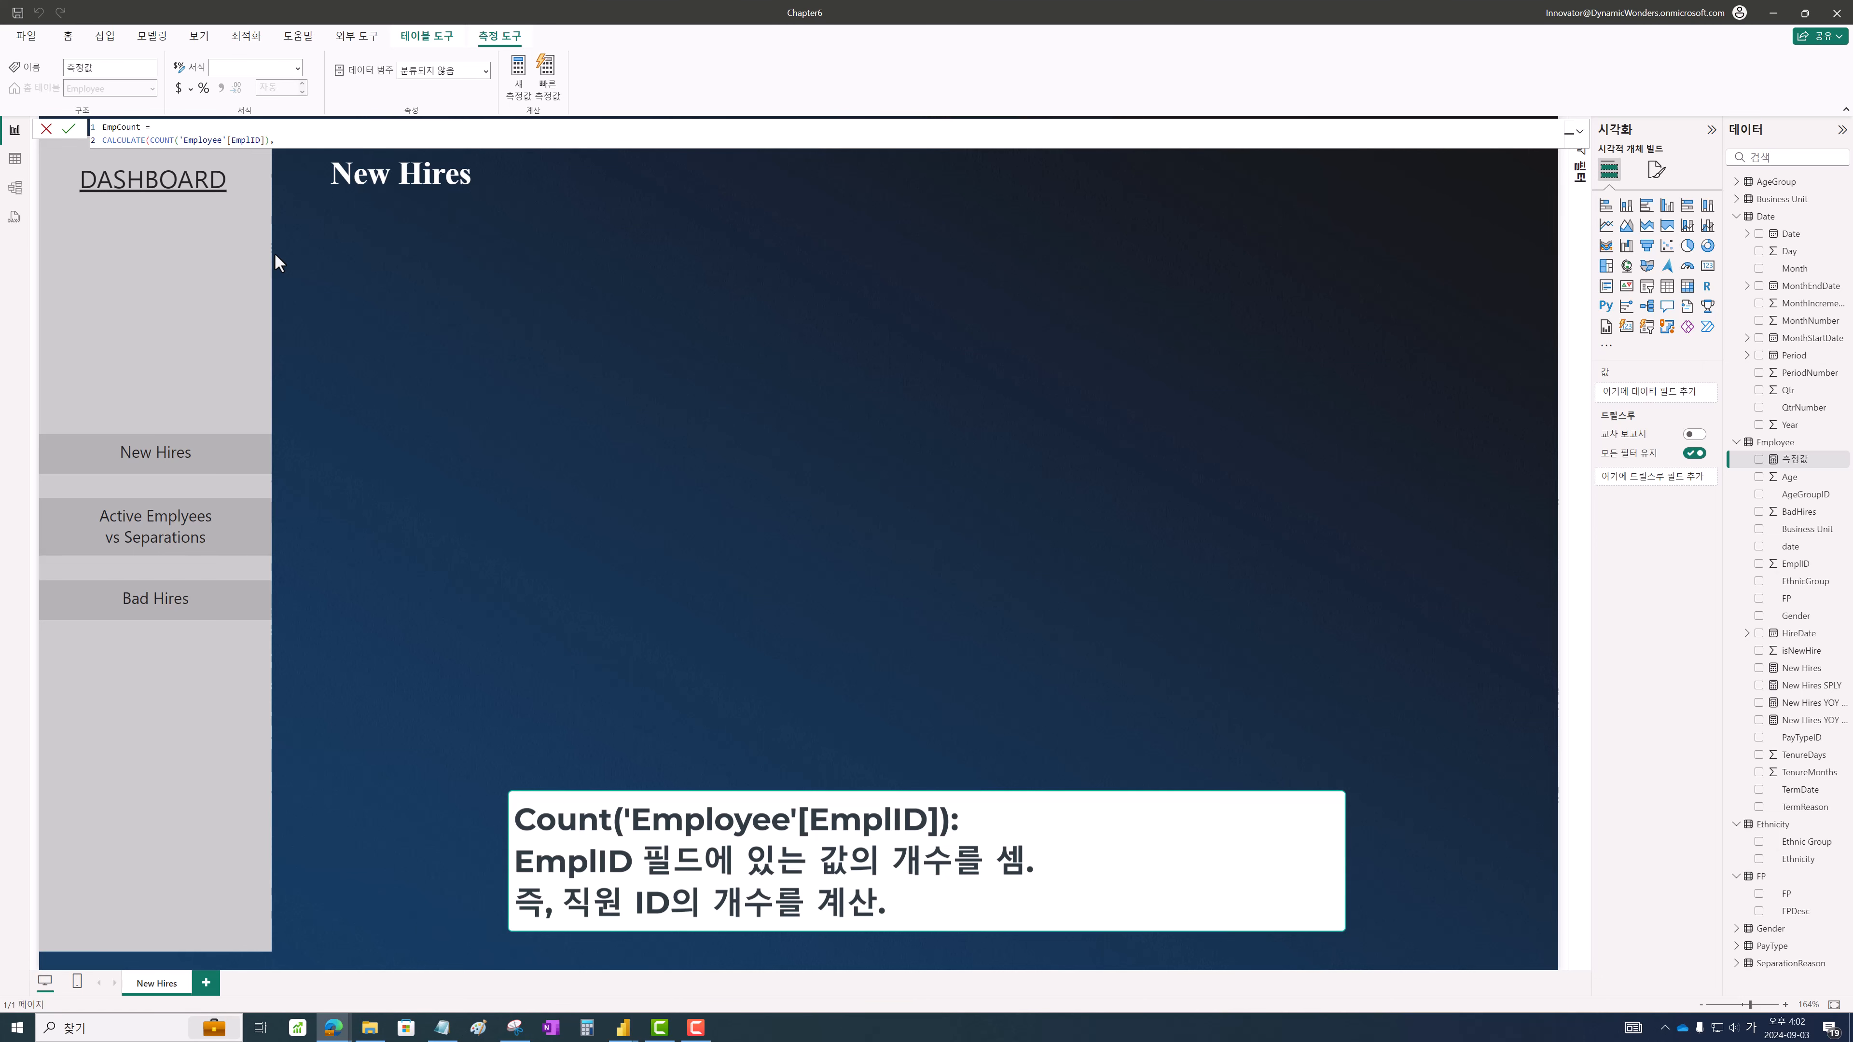
Step: Add a FILTER argument to the EmpCount formula with ALL('Date'[PeriodNumber]) as its table
left_click(289, 139)
type("FILTER(Al")
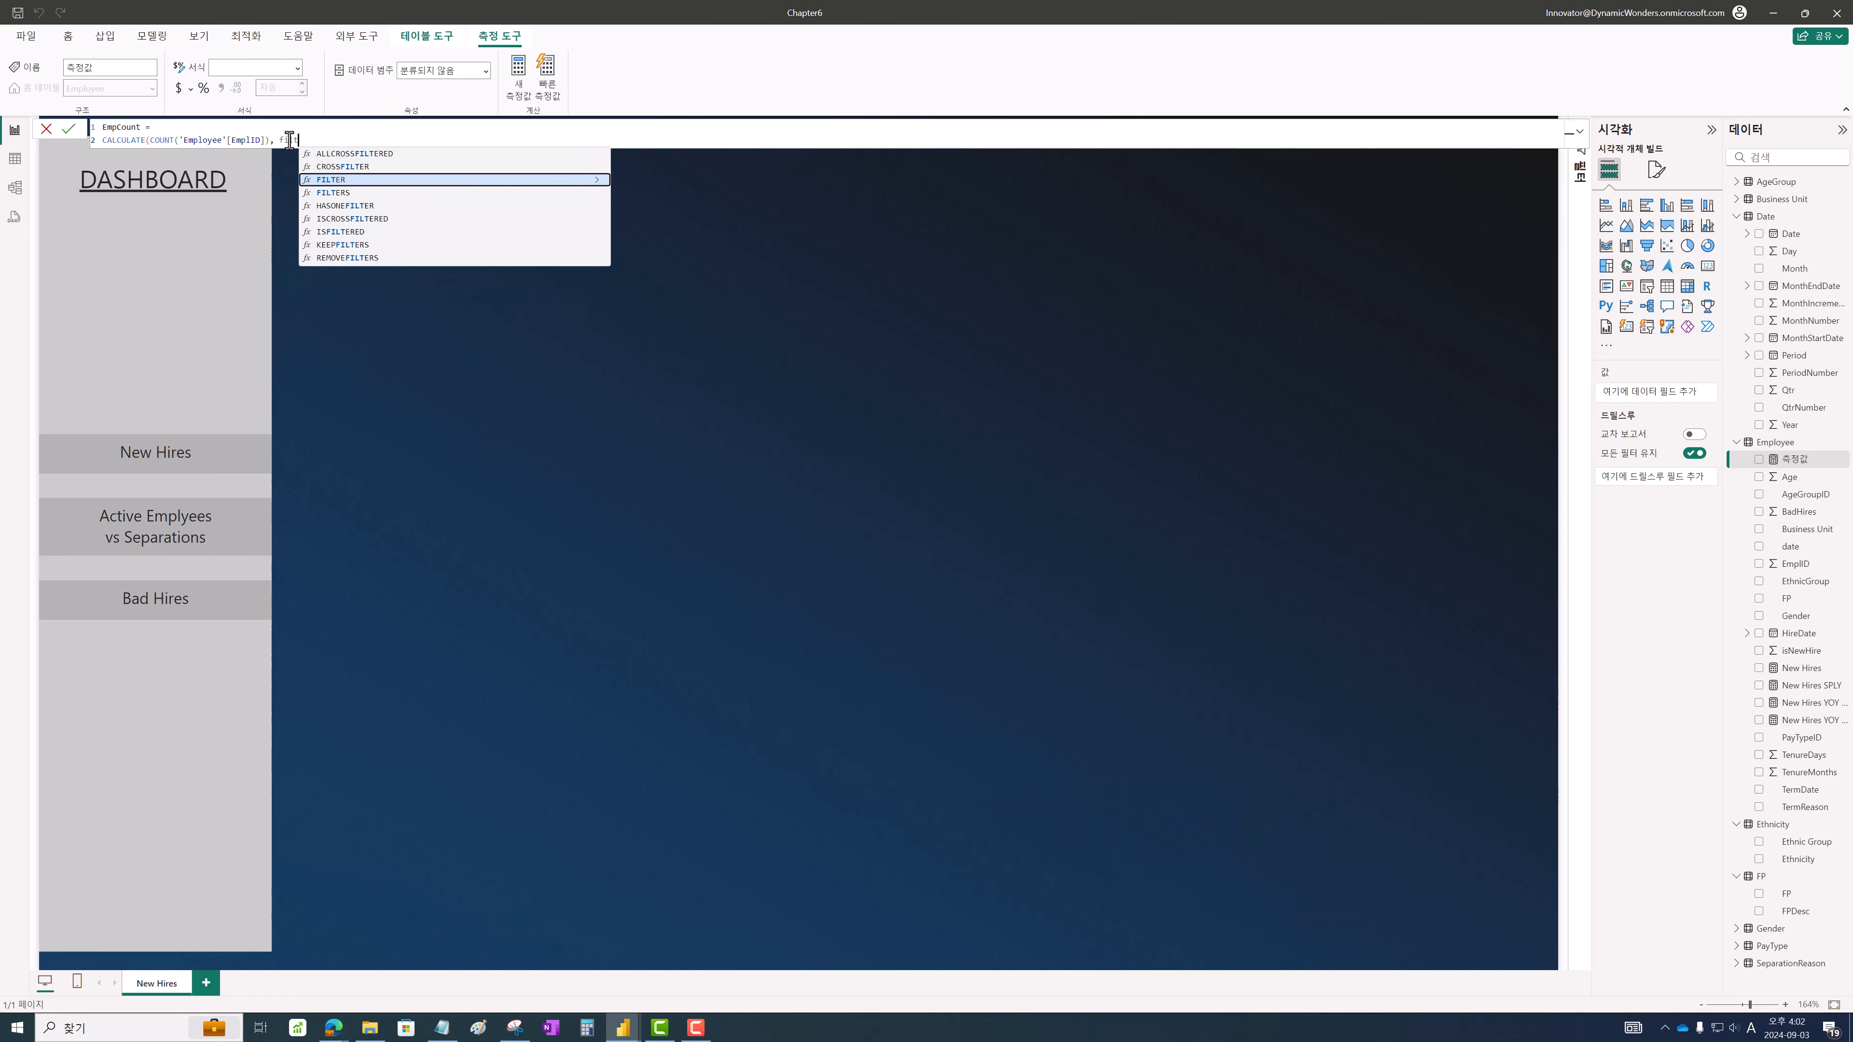
type("l")
key("Tab")
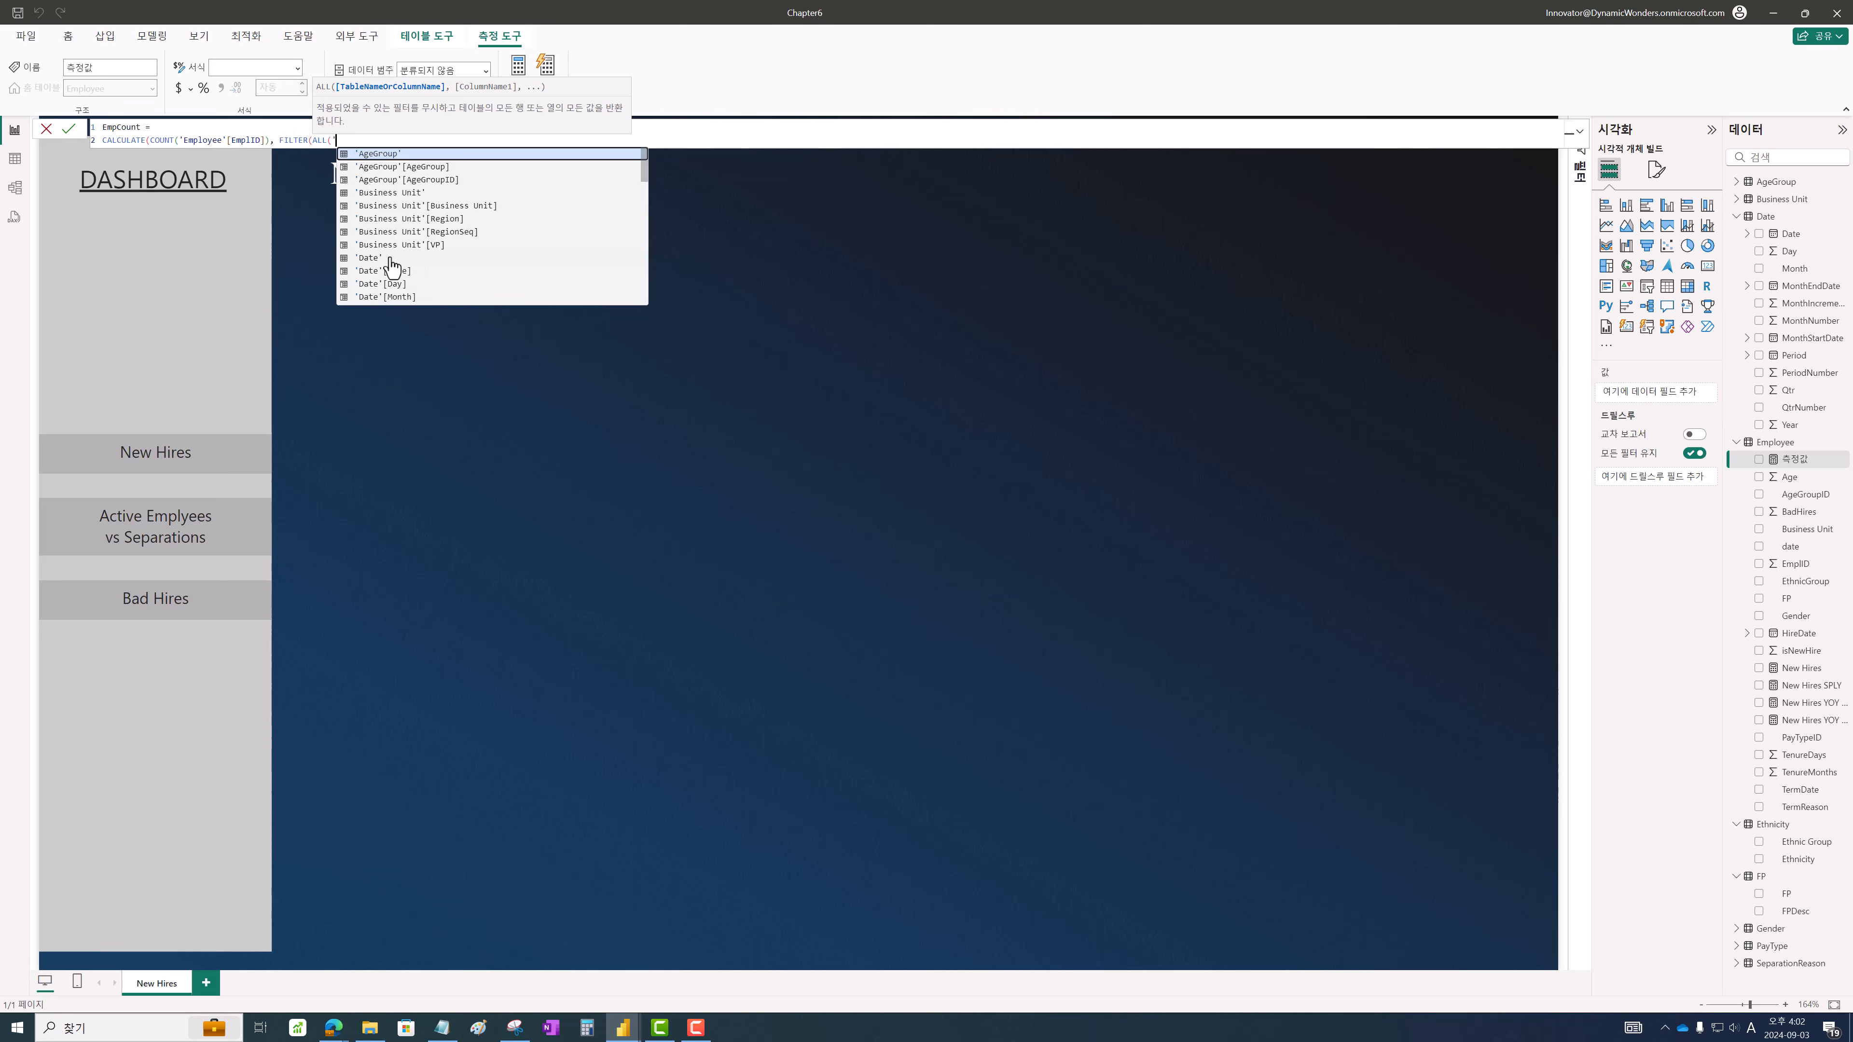
type("'")
scroll(407, 278, "down", 2)
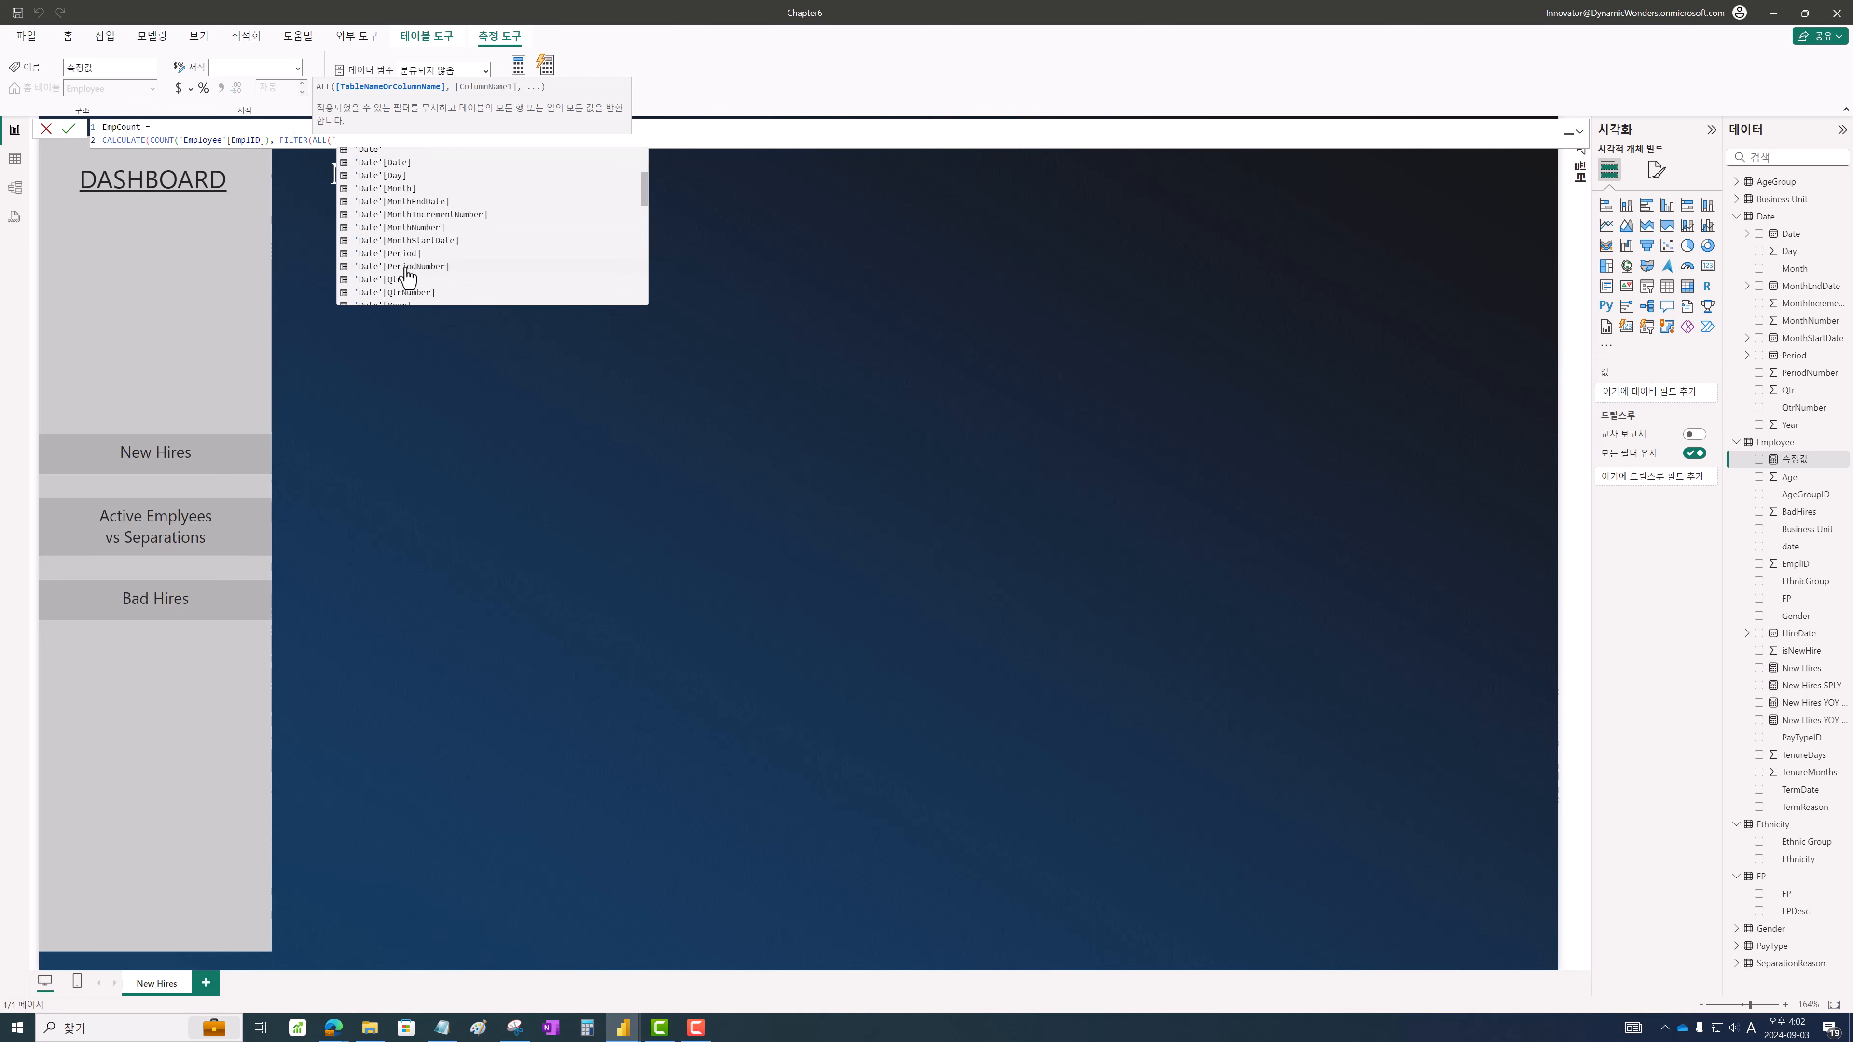
left_click(406, 267)
type(")")
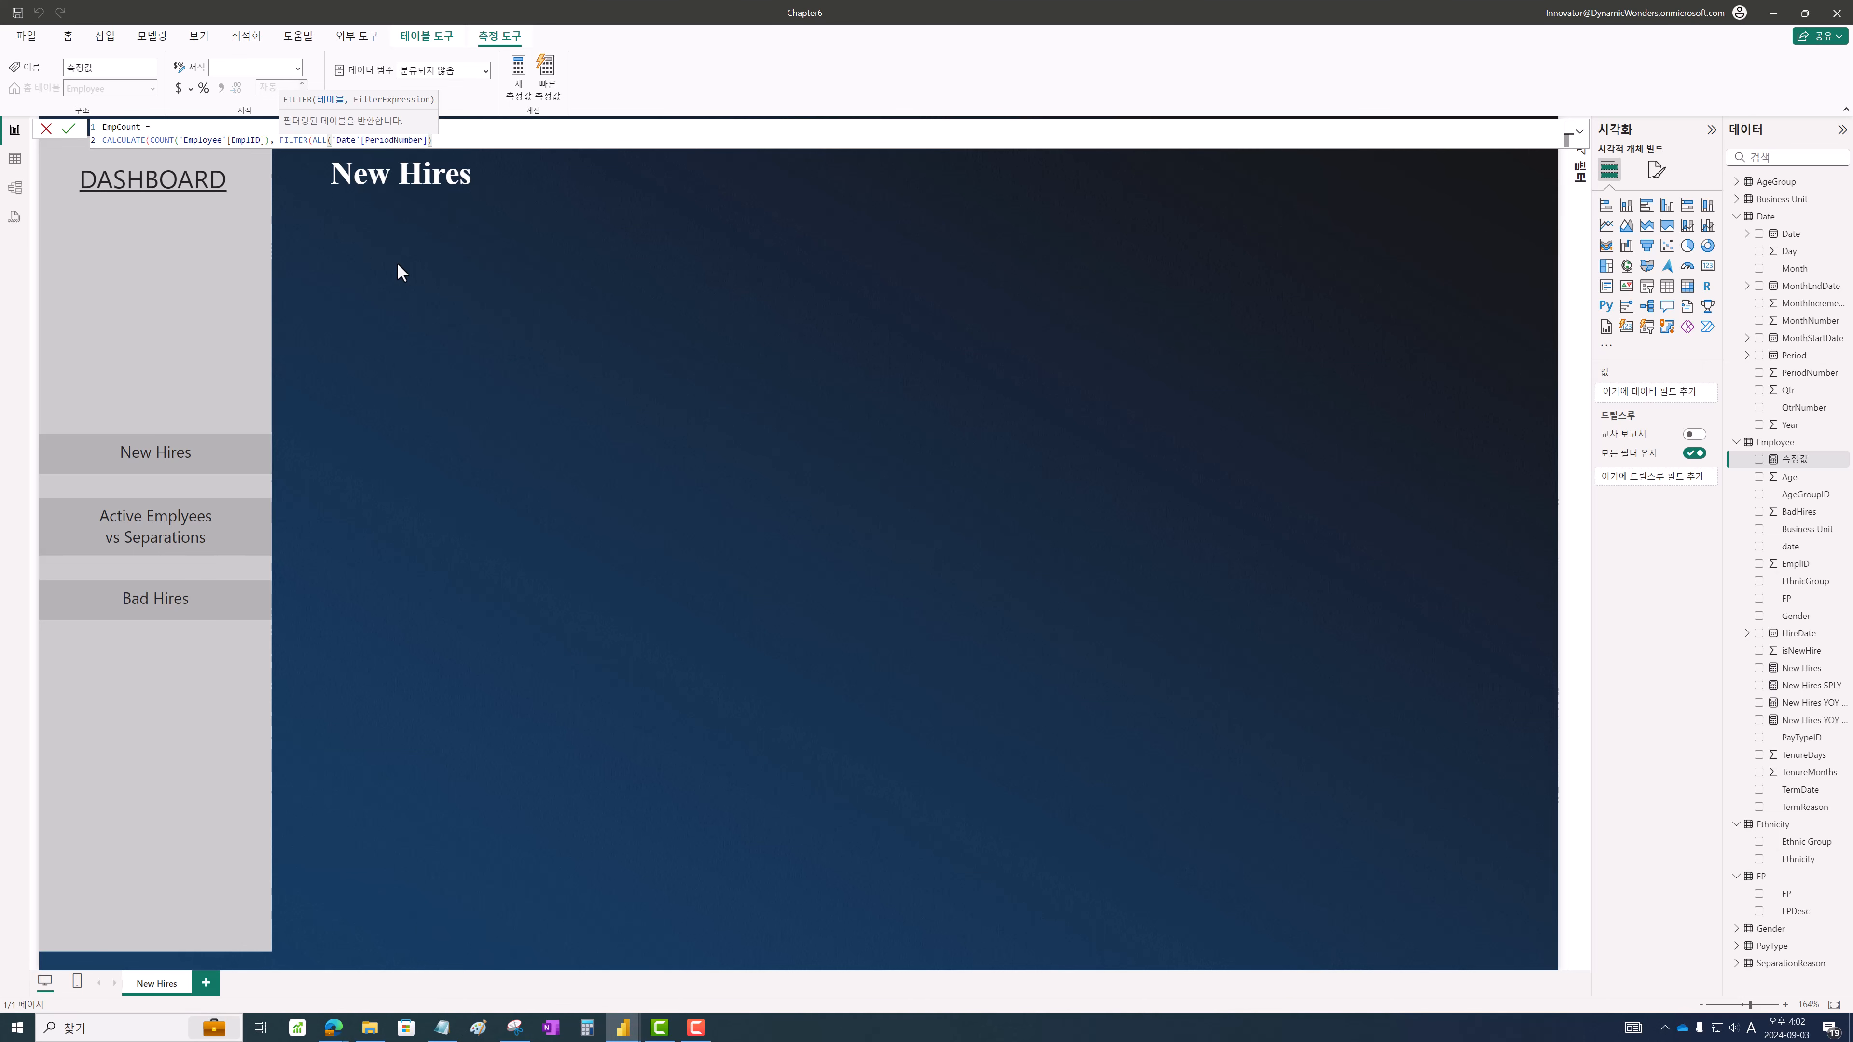
Step: Set the filter condition to 'Date'[PeriodNumber] = MAX('Date'[PeriodNumber]), close all parentheses and commit the EmpCount measure
type(", '")
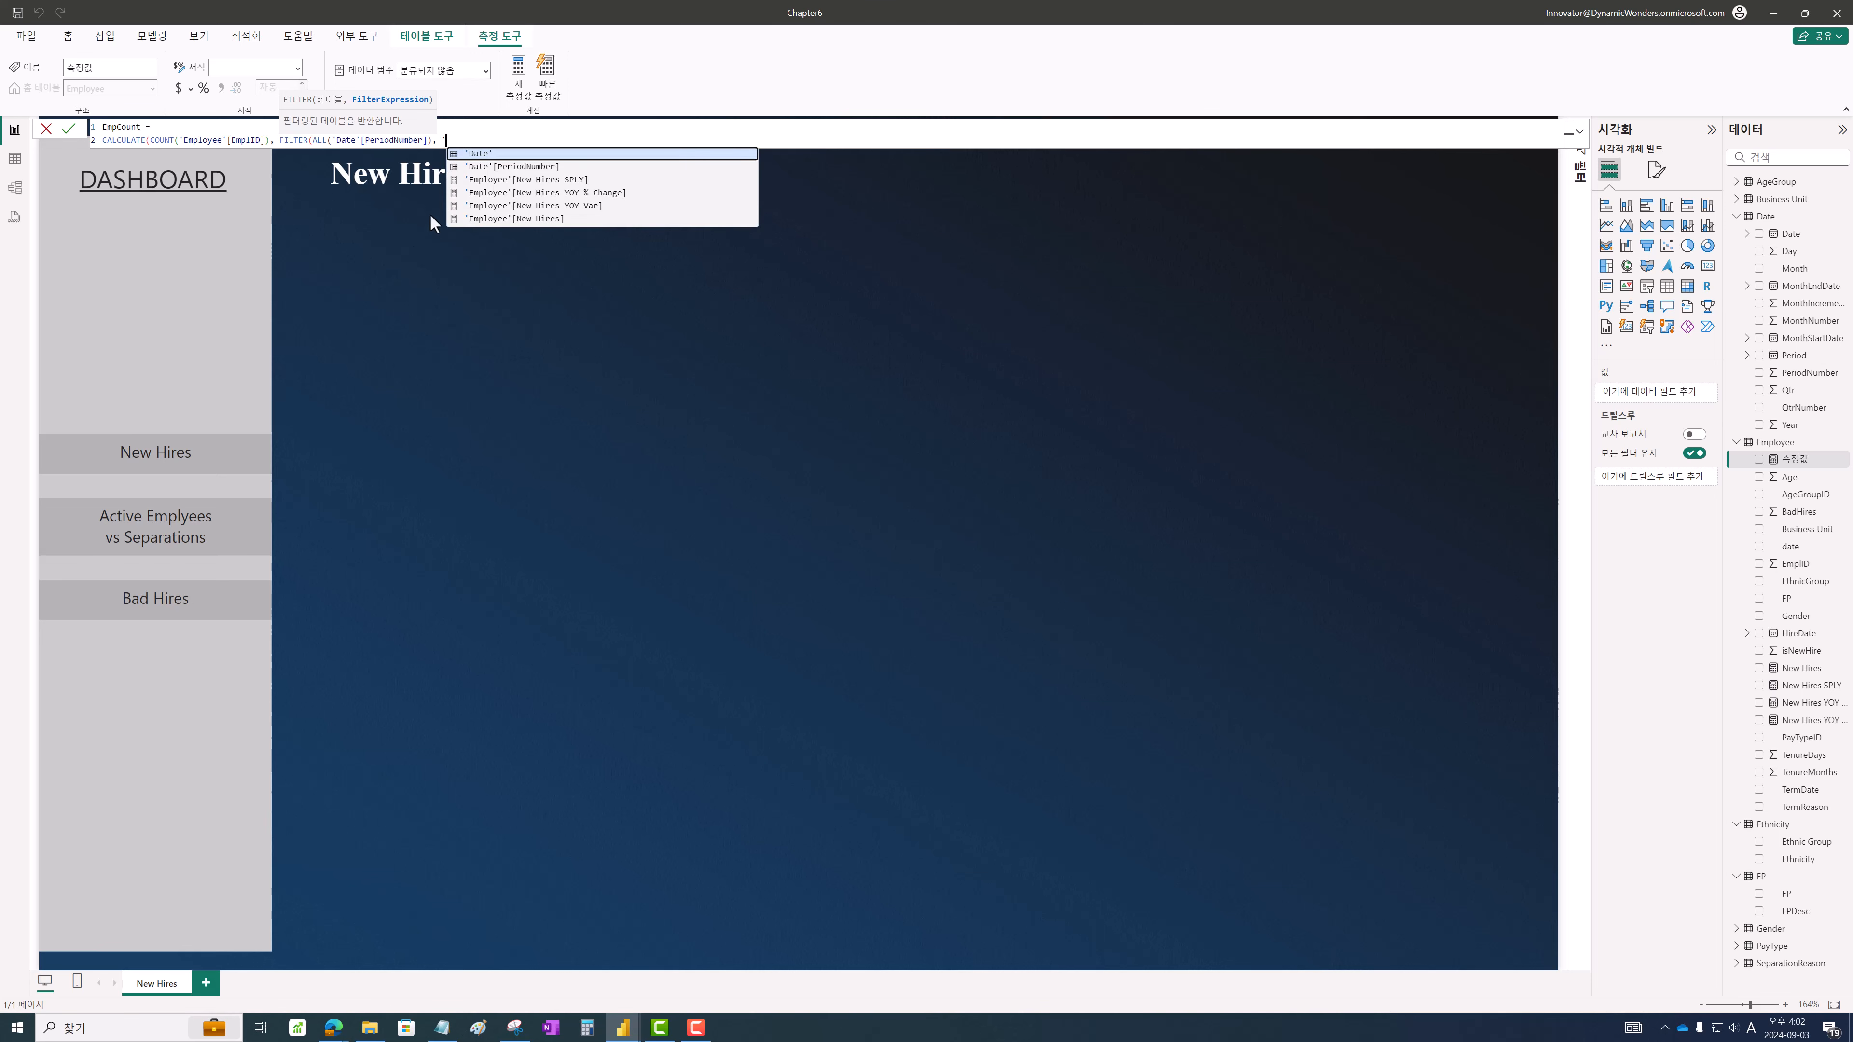
type("Date'[PeriodNumber] =")
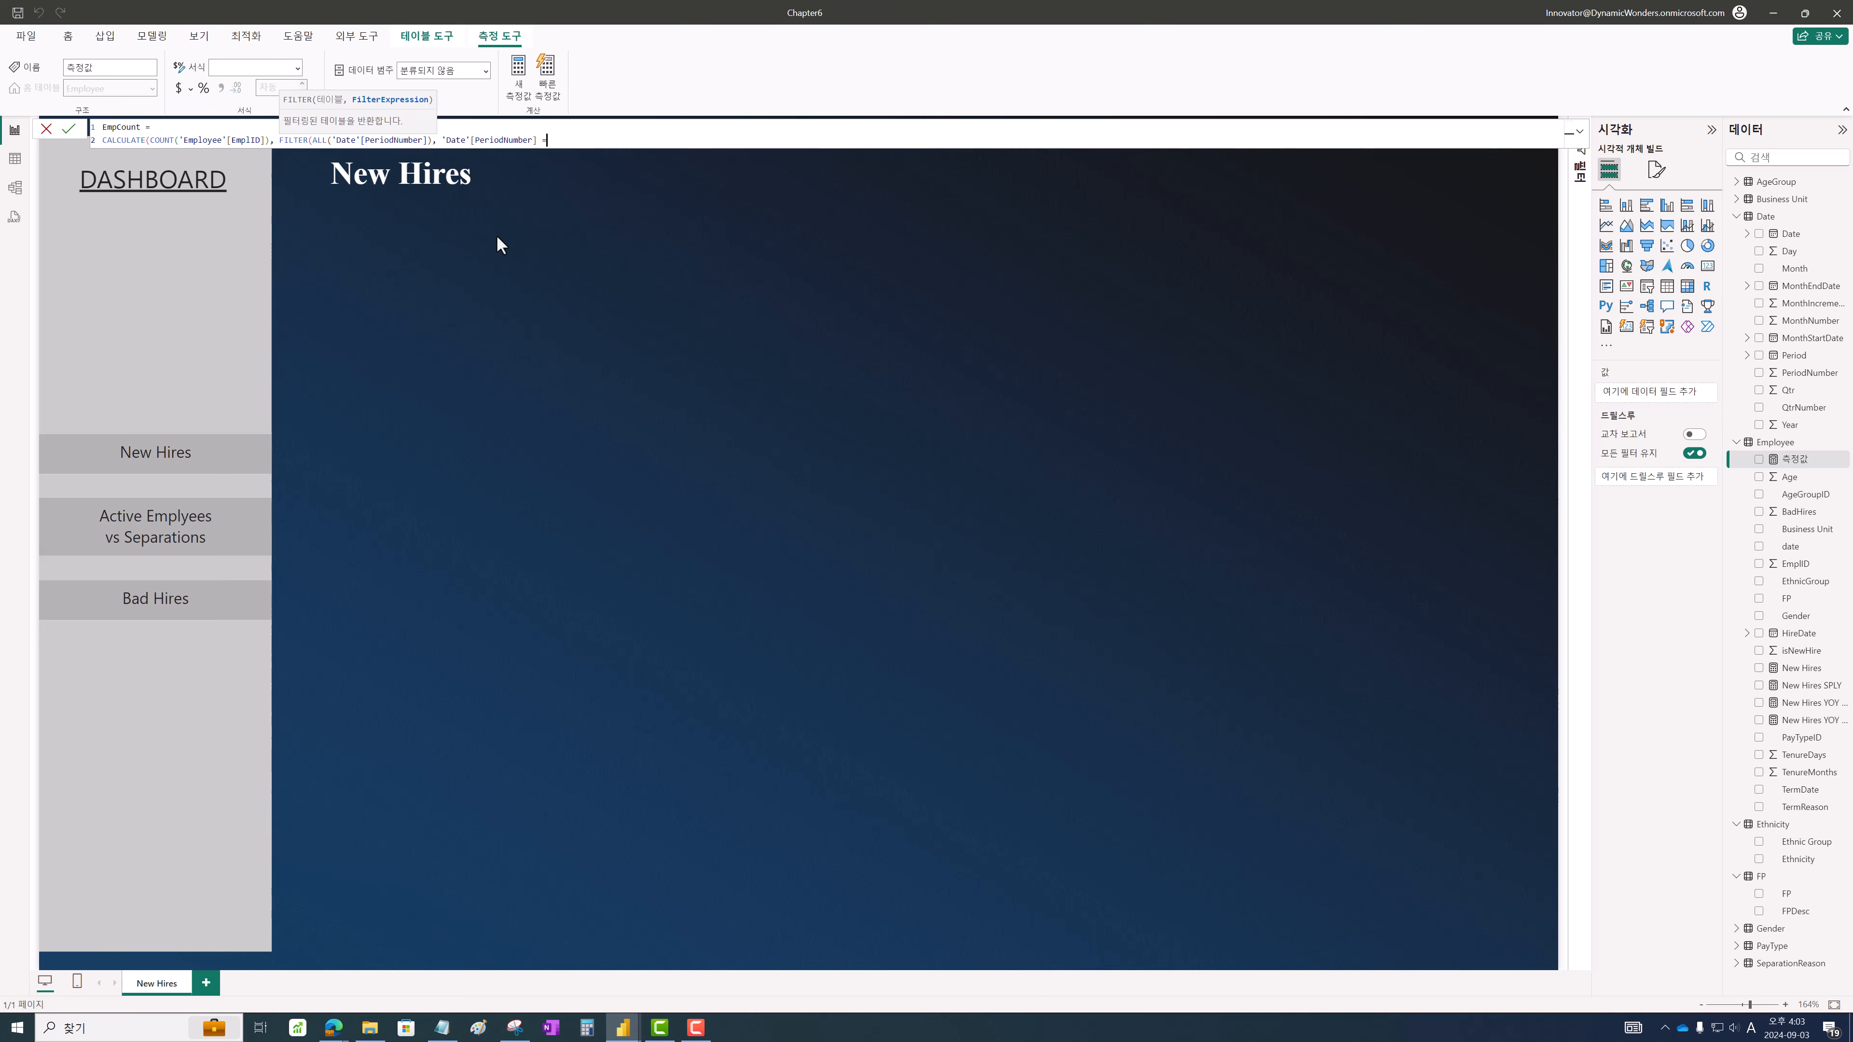
type(" MAX(")
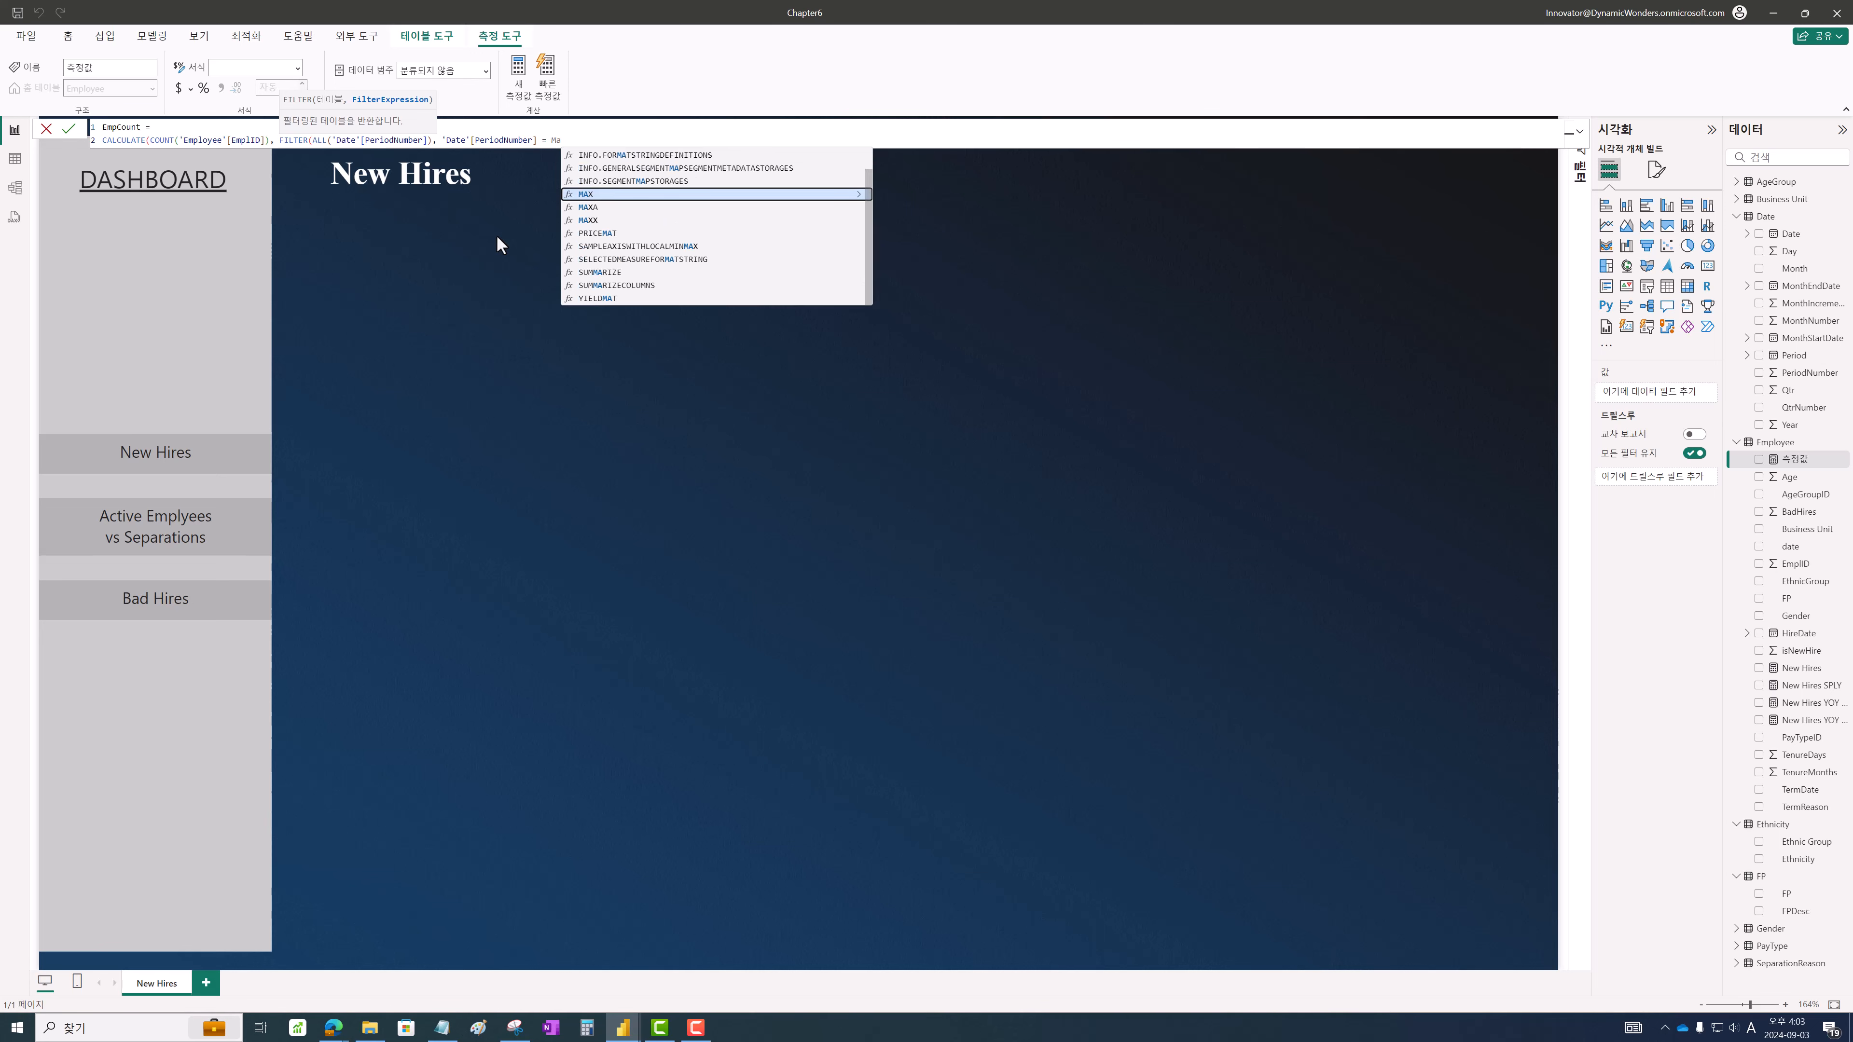
type("'")
scroll(670, 279, "down", 5)
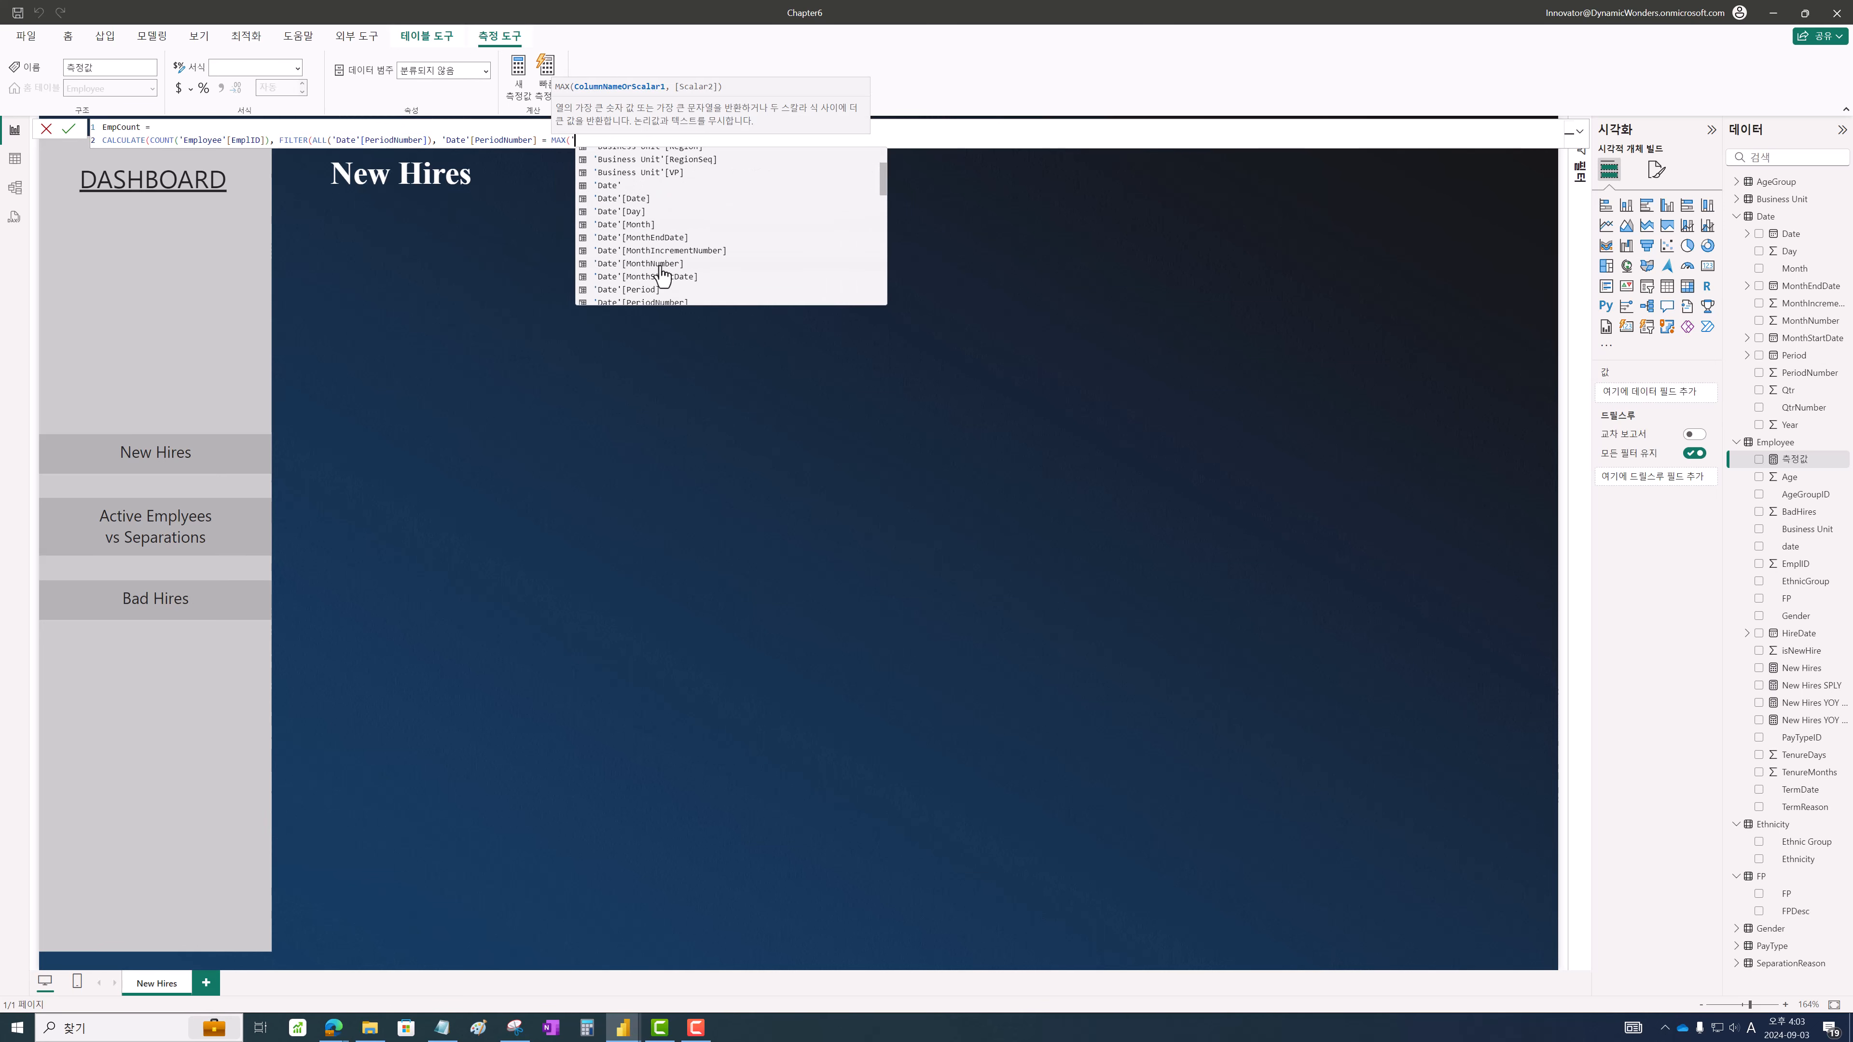
left_click(670, 267)
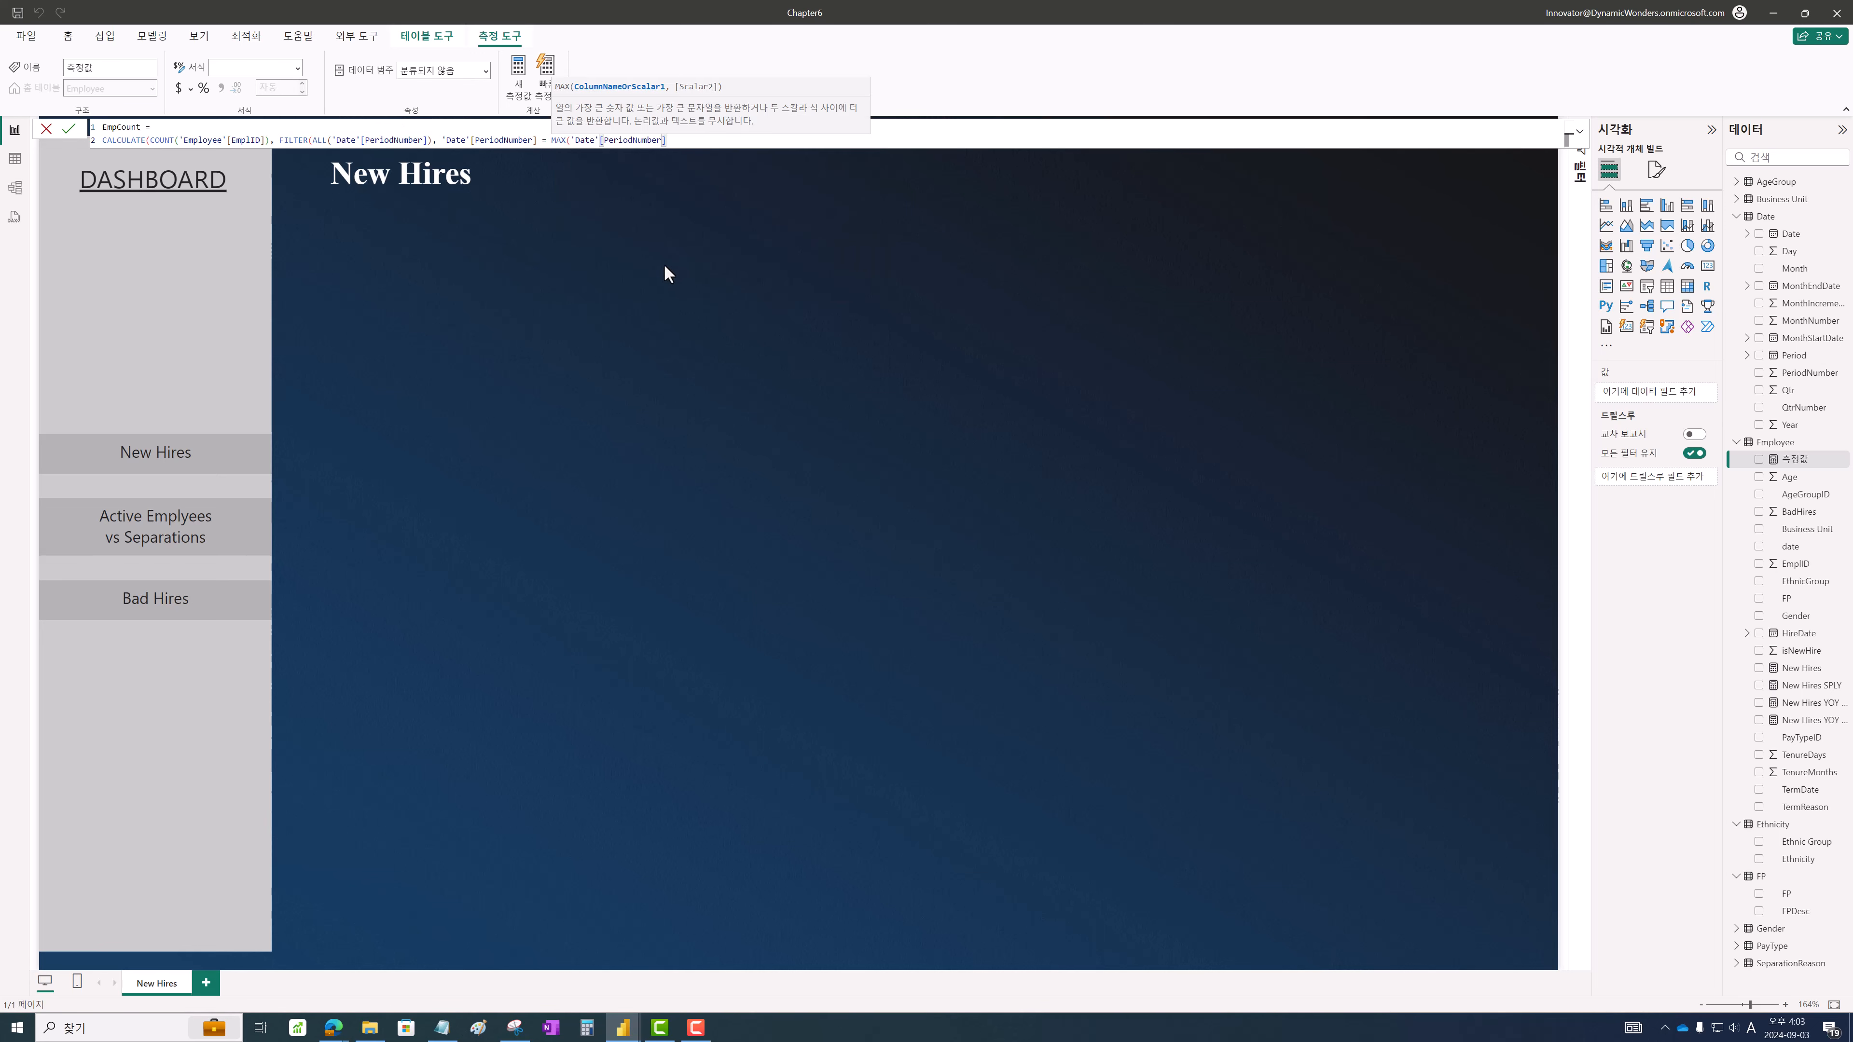
type(")")
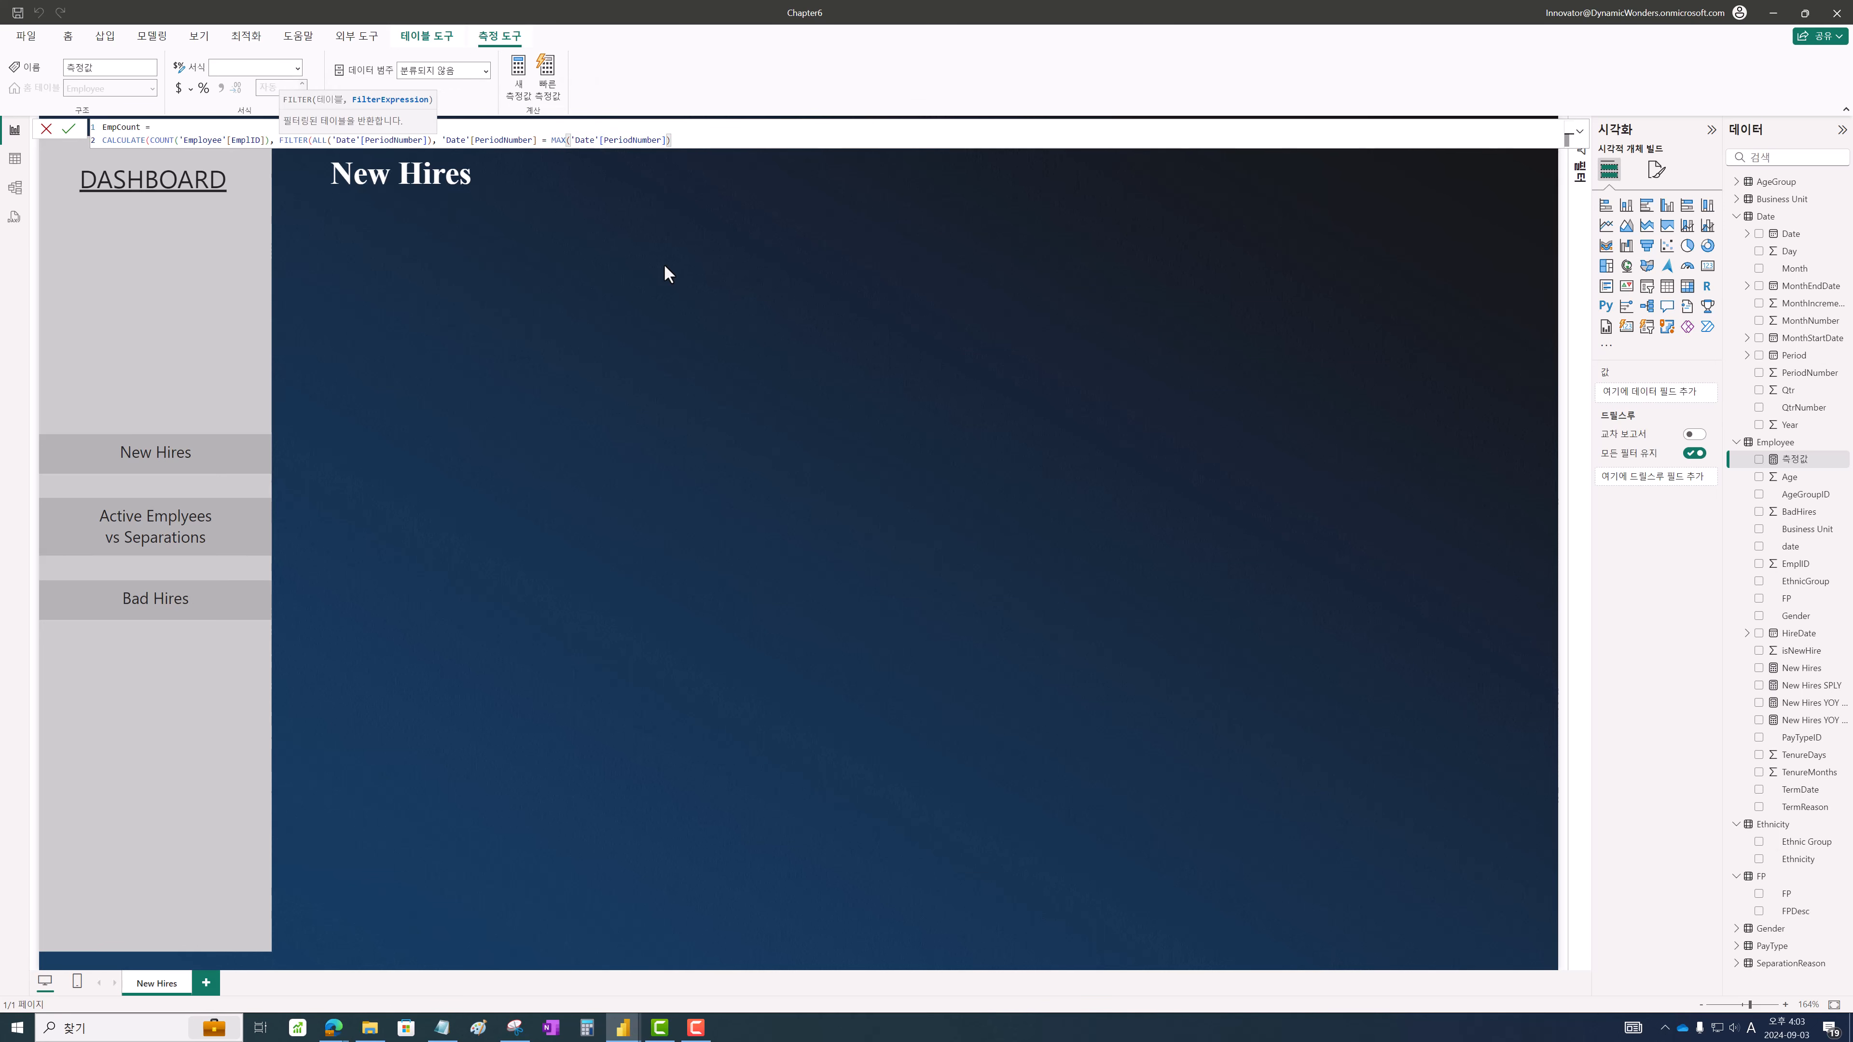
type("))")
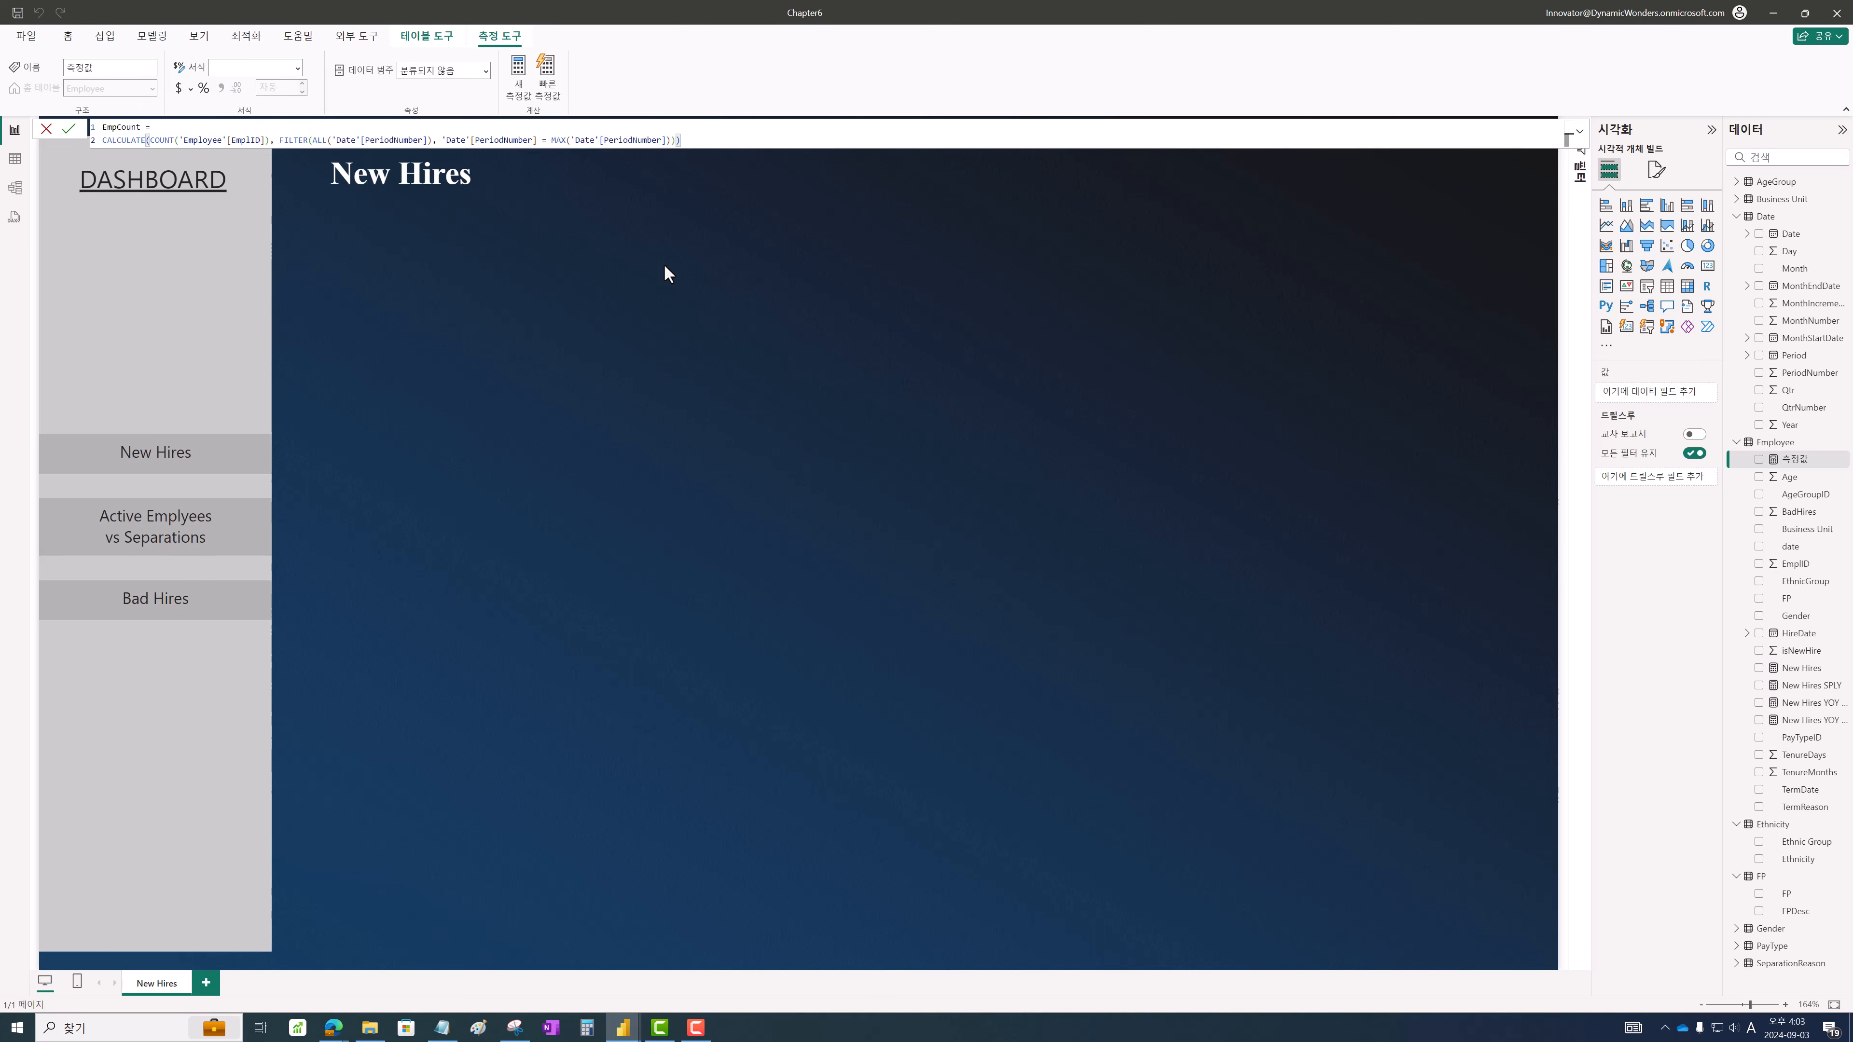
type(")")
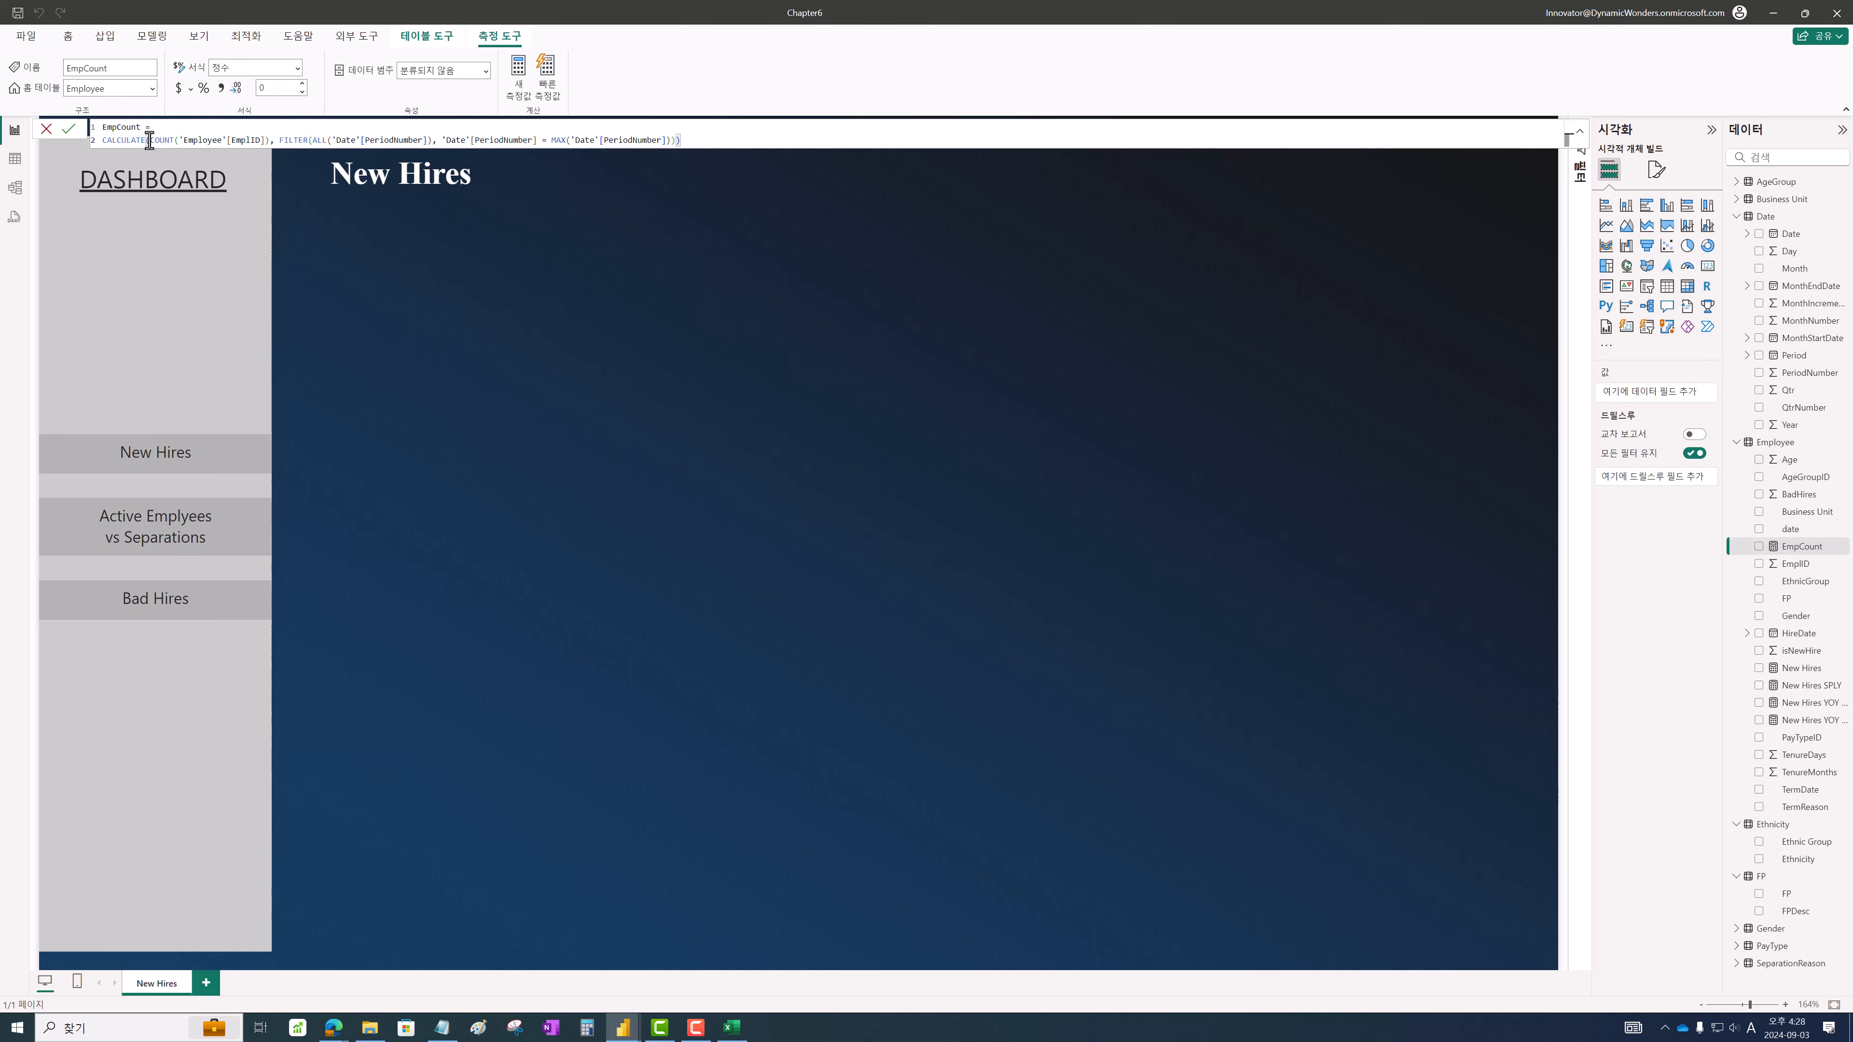
Step: Review the EmpCount formula's COUNT expression, FILTER function, ALL argument and MAX condition by highlighting each part
left_click_drag(150, 139, 267, 140)
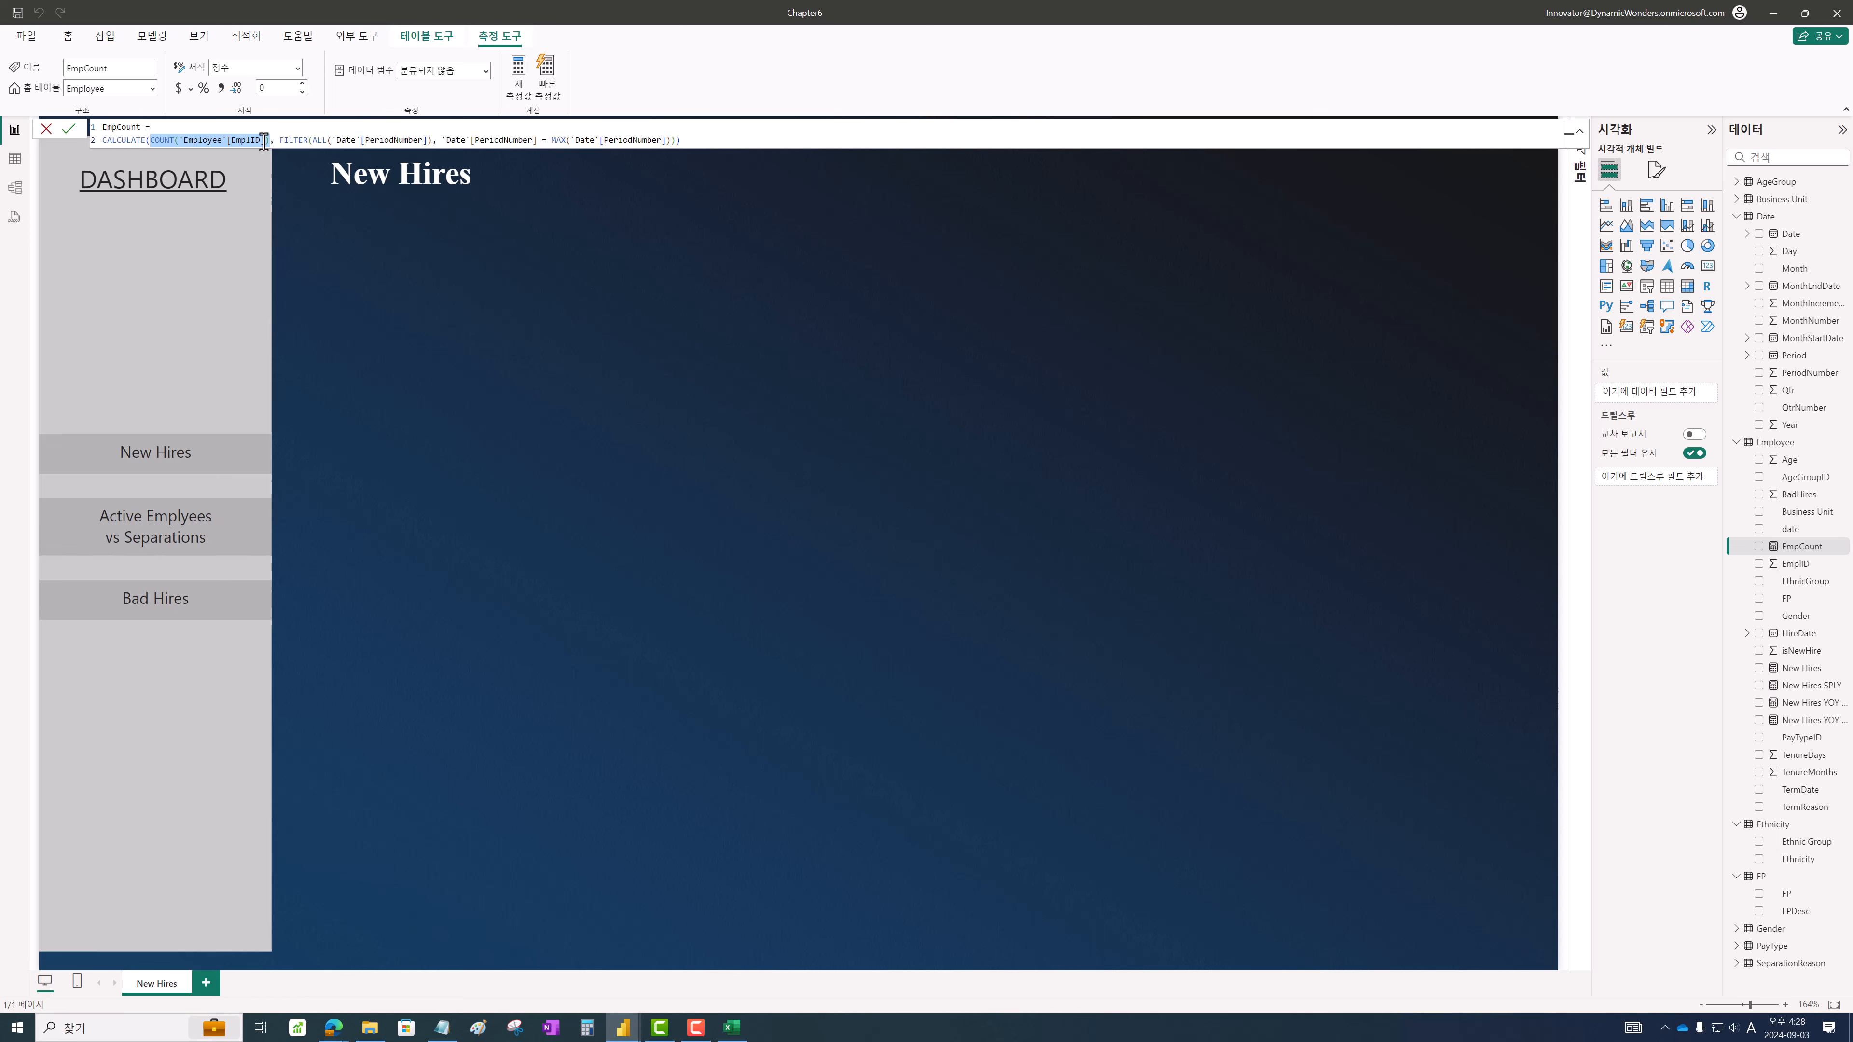
left_click(278, 139)
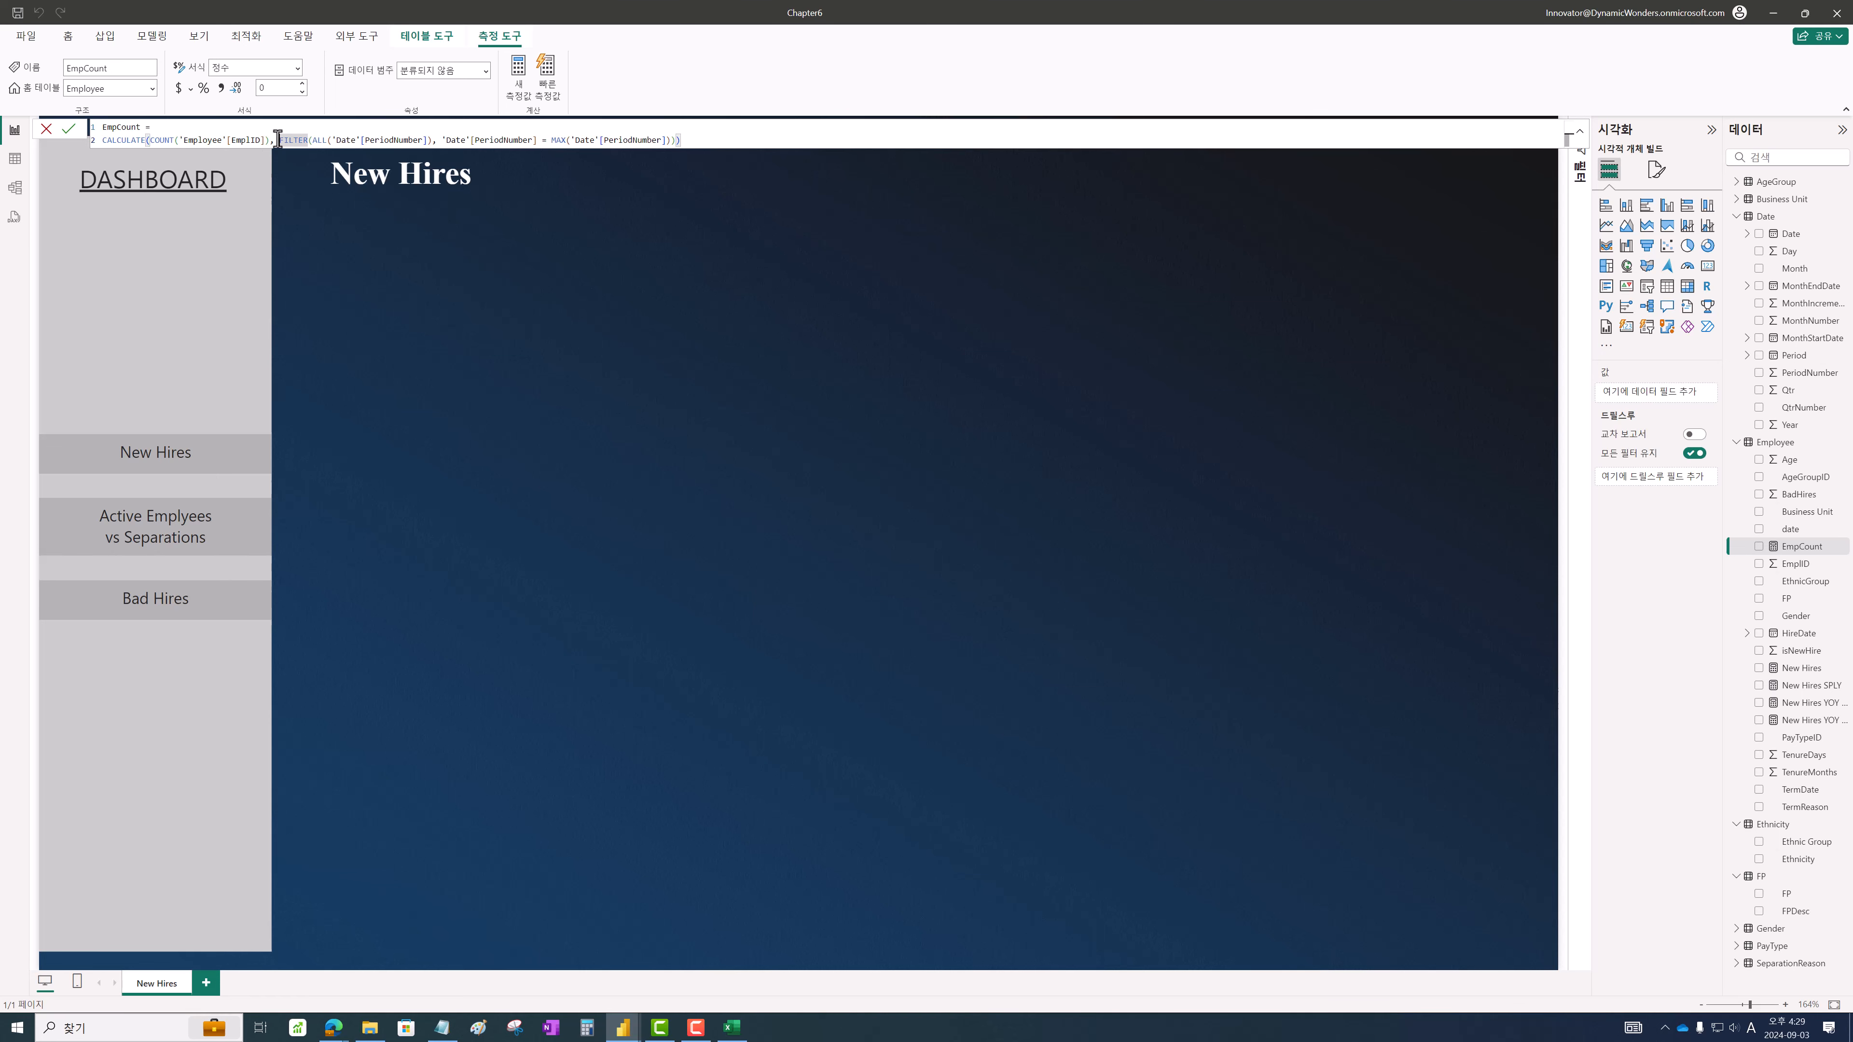
left_click_drag(432, 140, 312, 141)
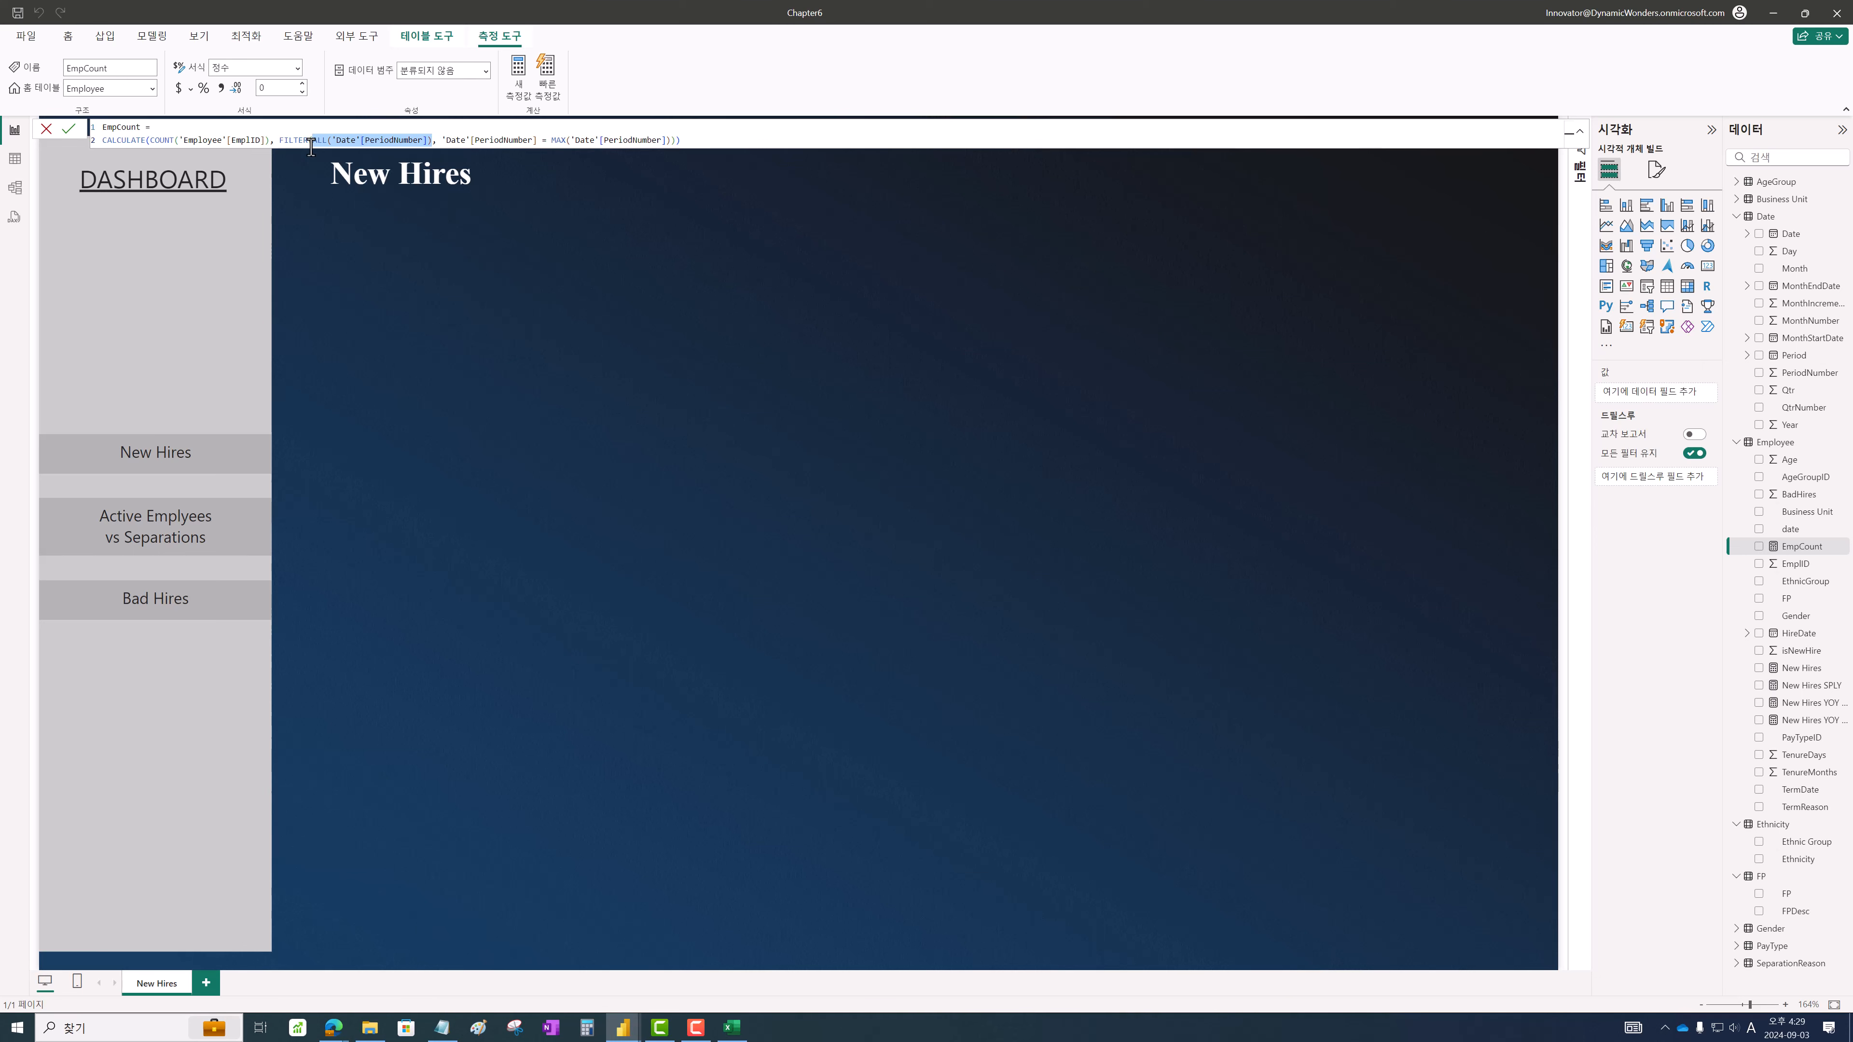
left_click_drag(441, 140, 671, 139)
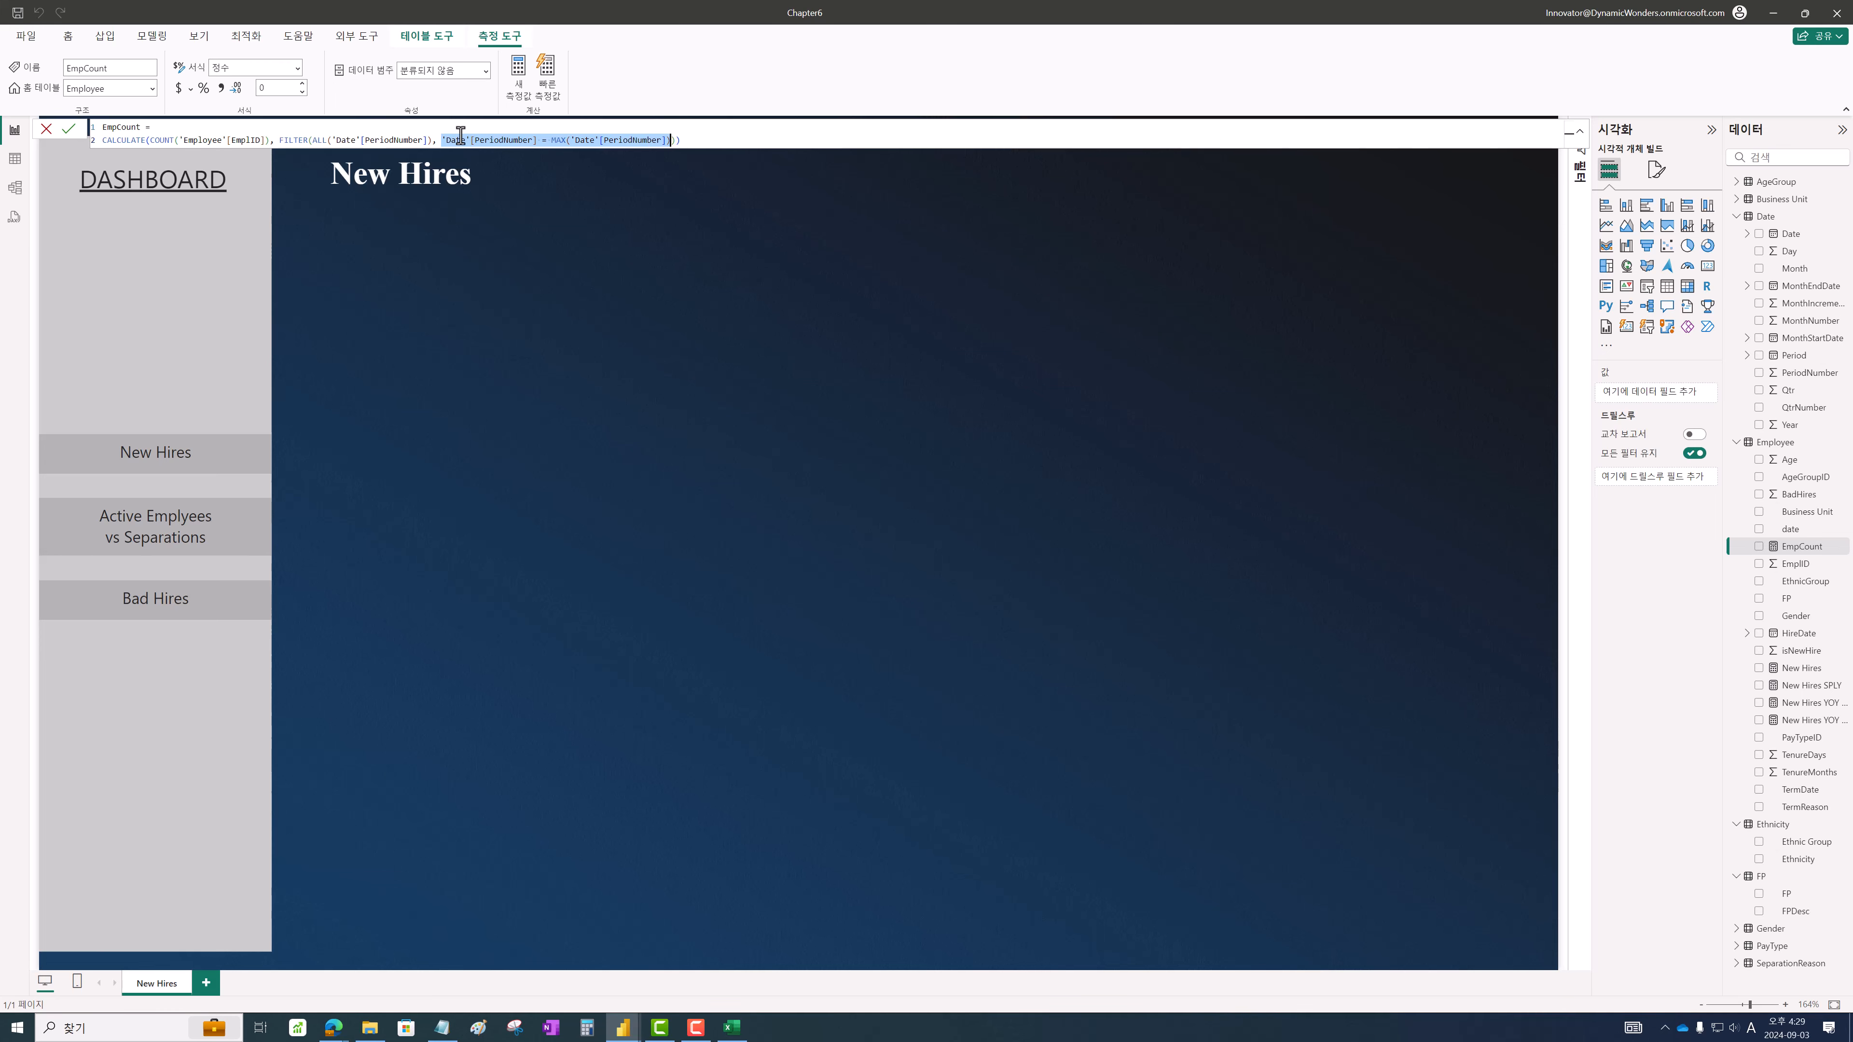
Step: Switch to the Date table's data and filter the PeriodNumber column to 201612 to examine its rows
left_click(15, 158)
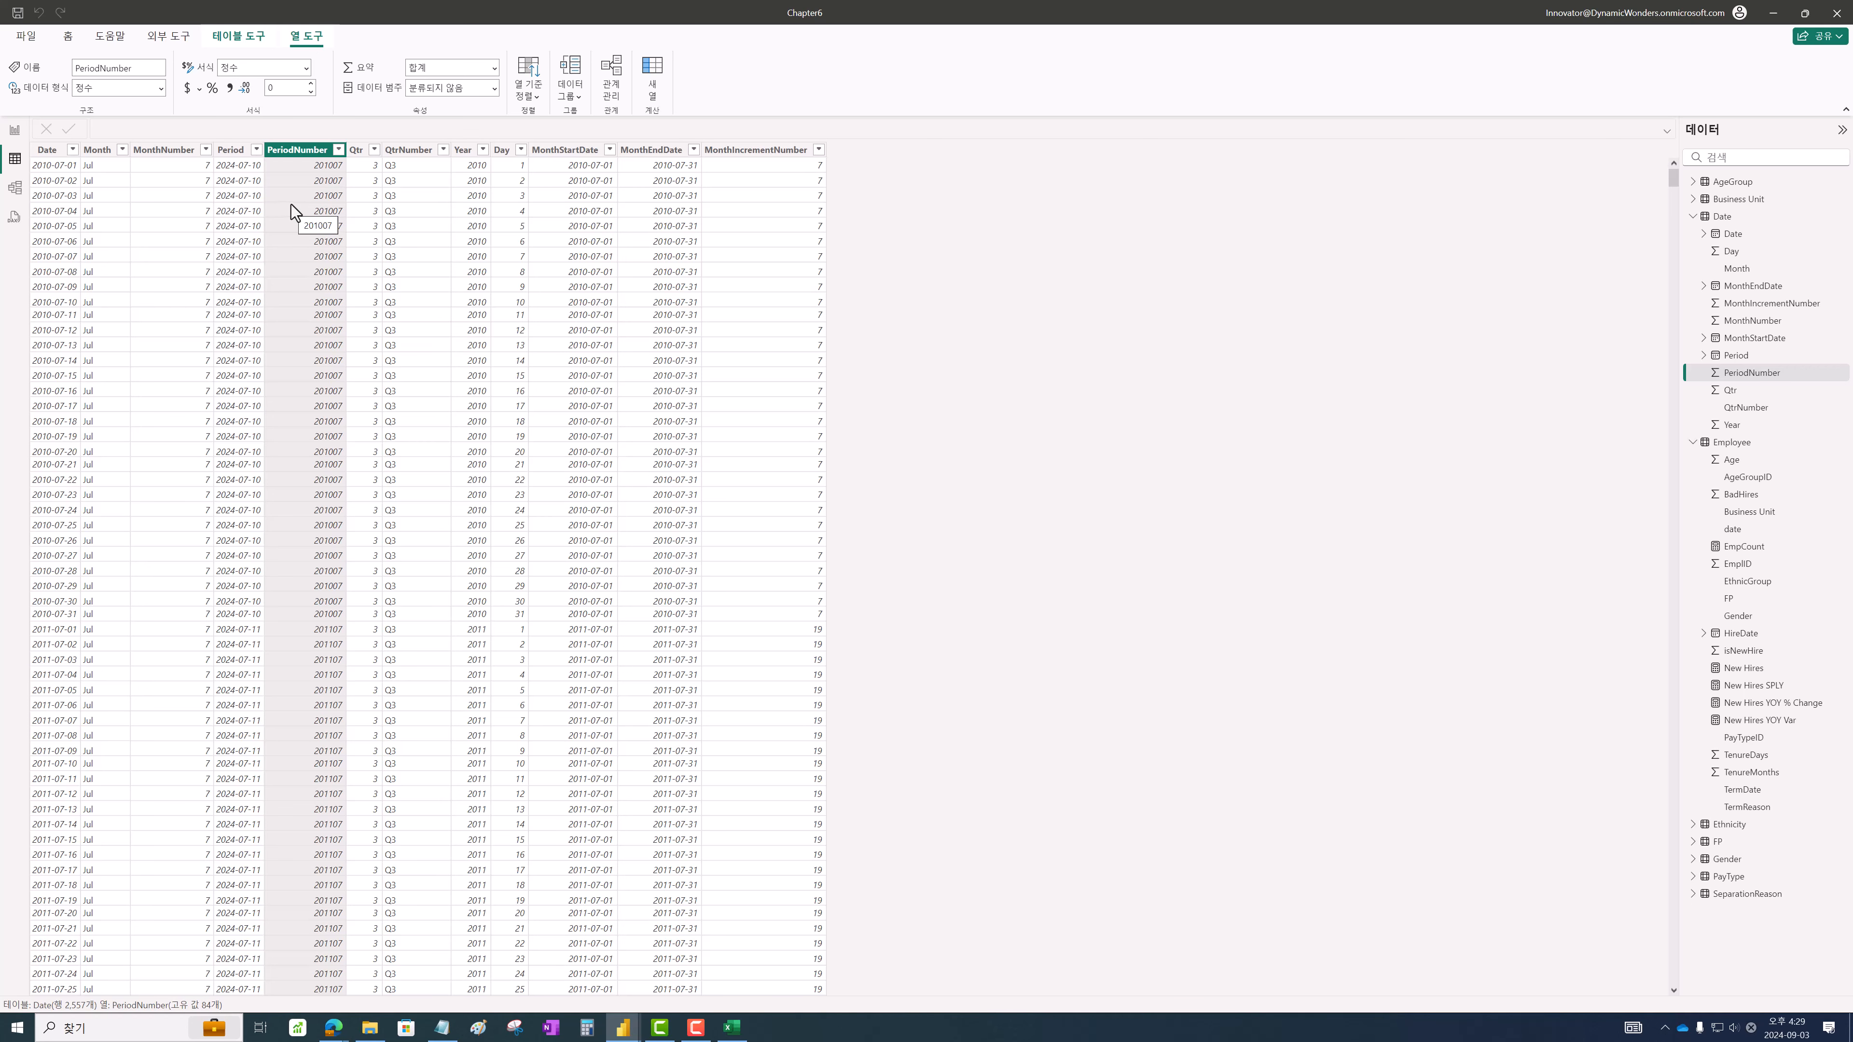
left_click(338, 150)
scroll(401, 504, "down", 10)
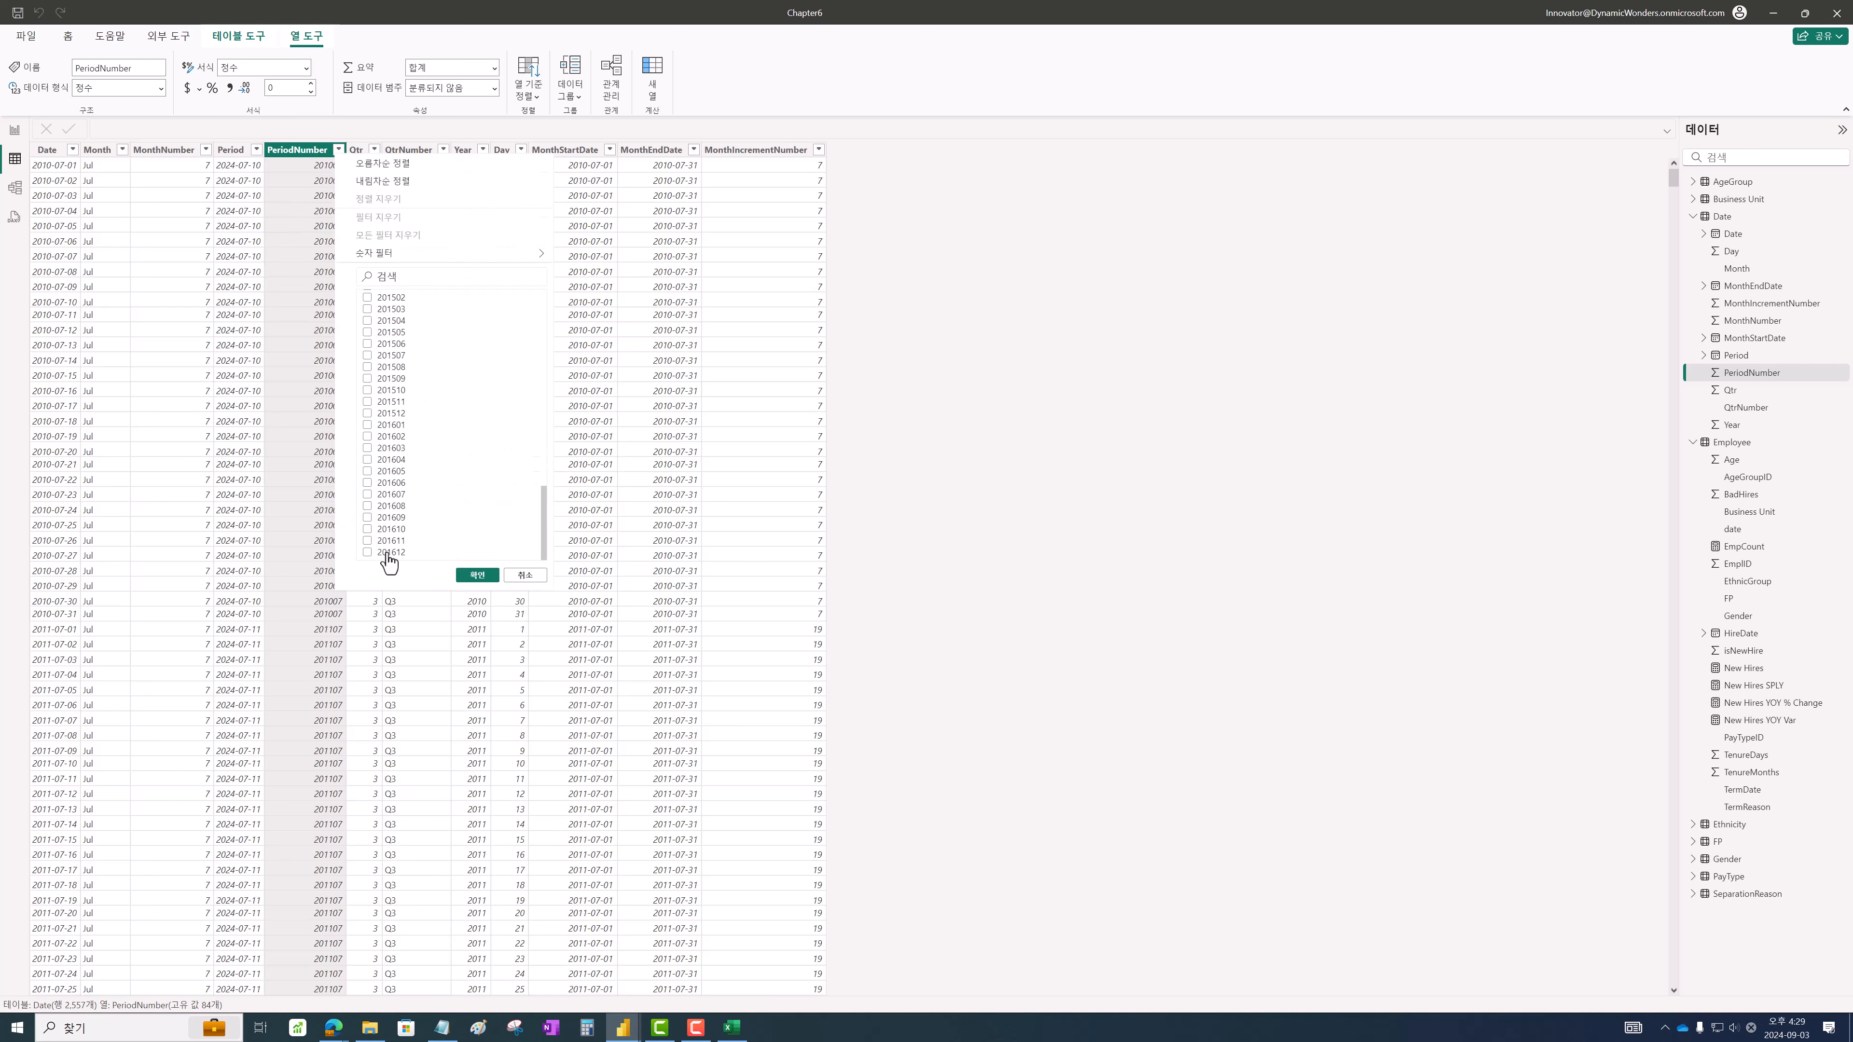
left_click(389, 553)
left_click(477, 576)
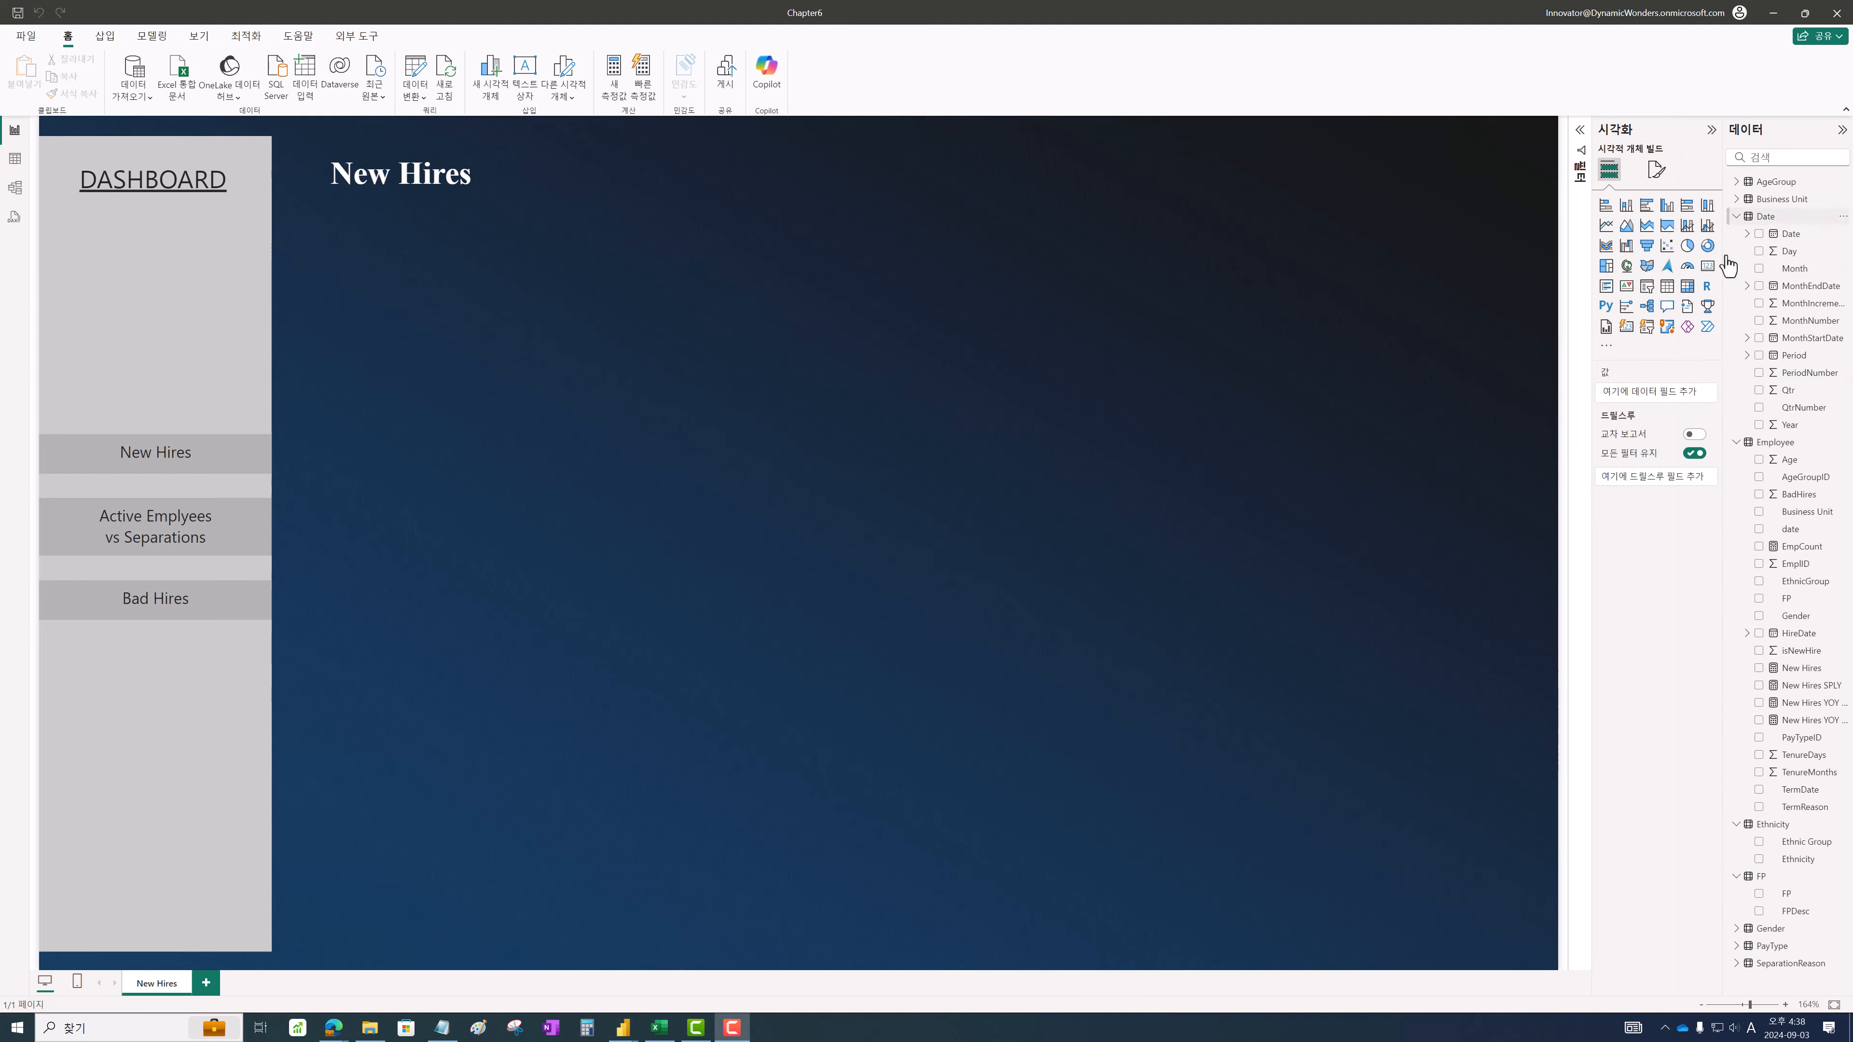
Step: Start a new measure named EmpCount SPLY in the Employee table
left_click(1772, 444)
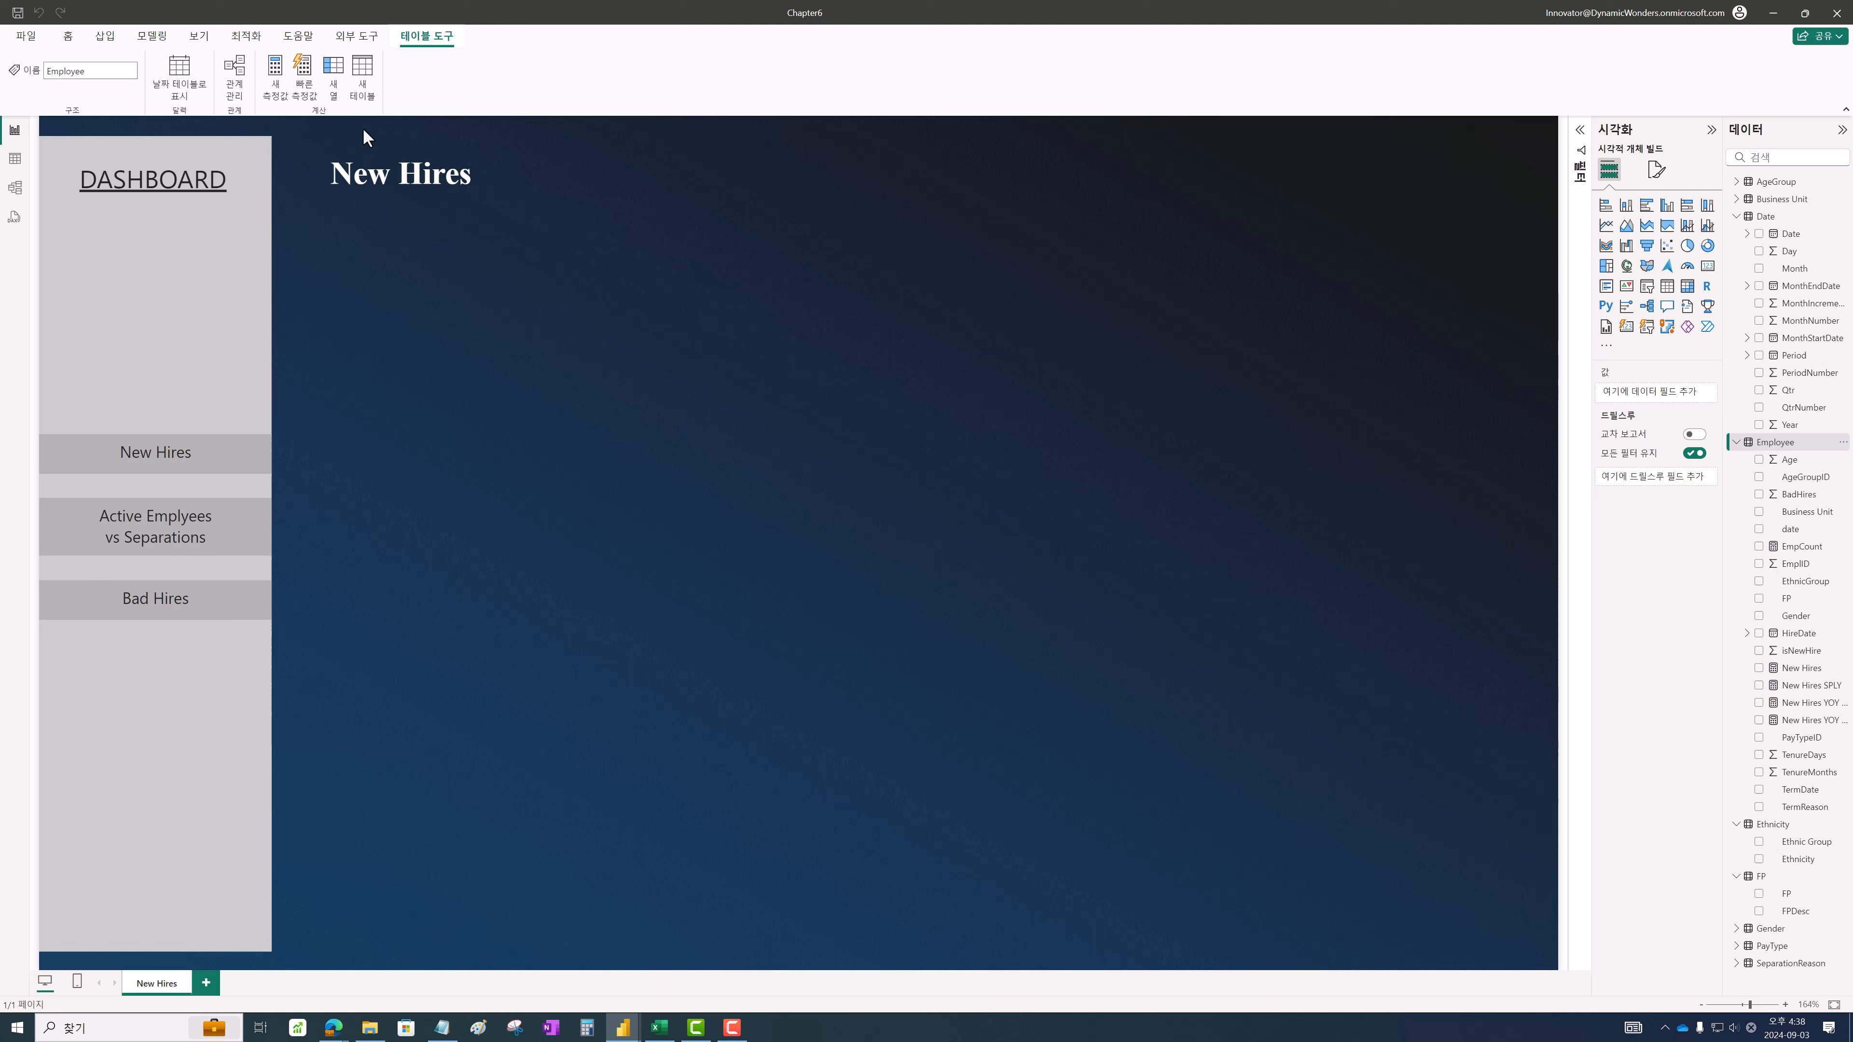
left_click(275, 77)
type("Emp")
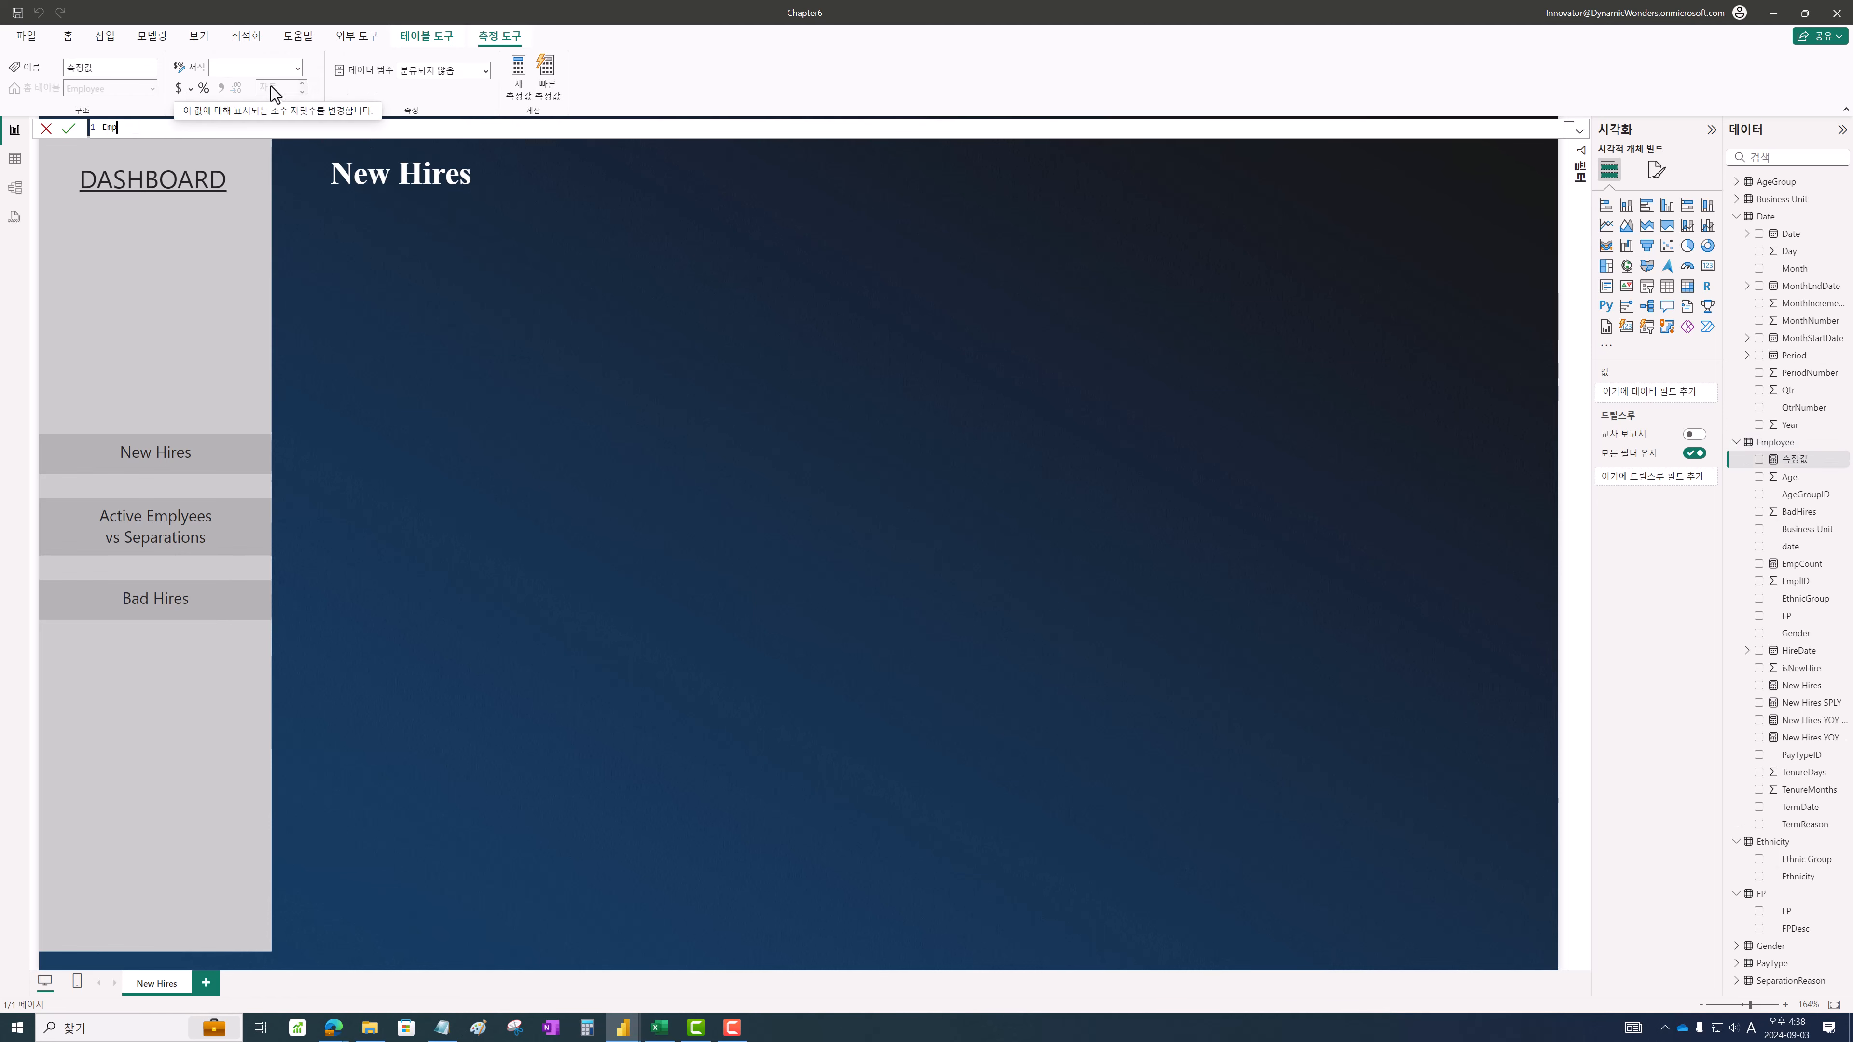
type("Count SPLY")
type("=")
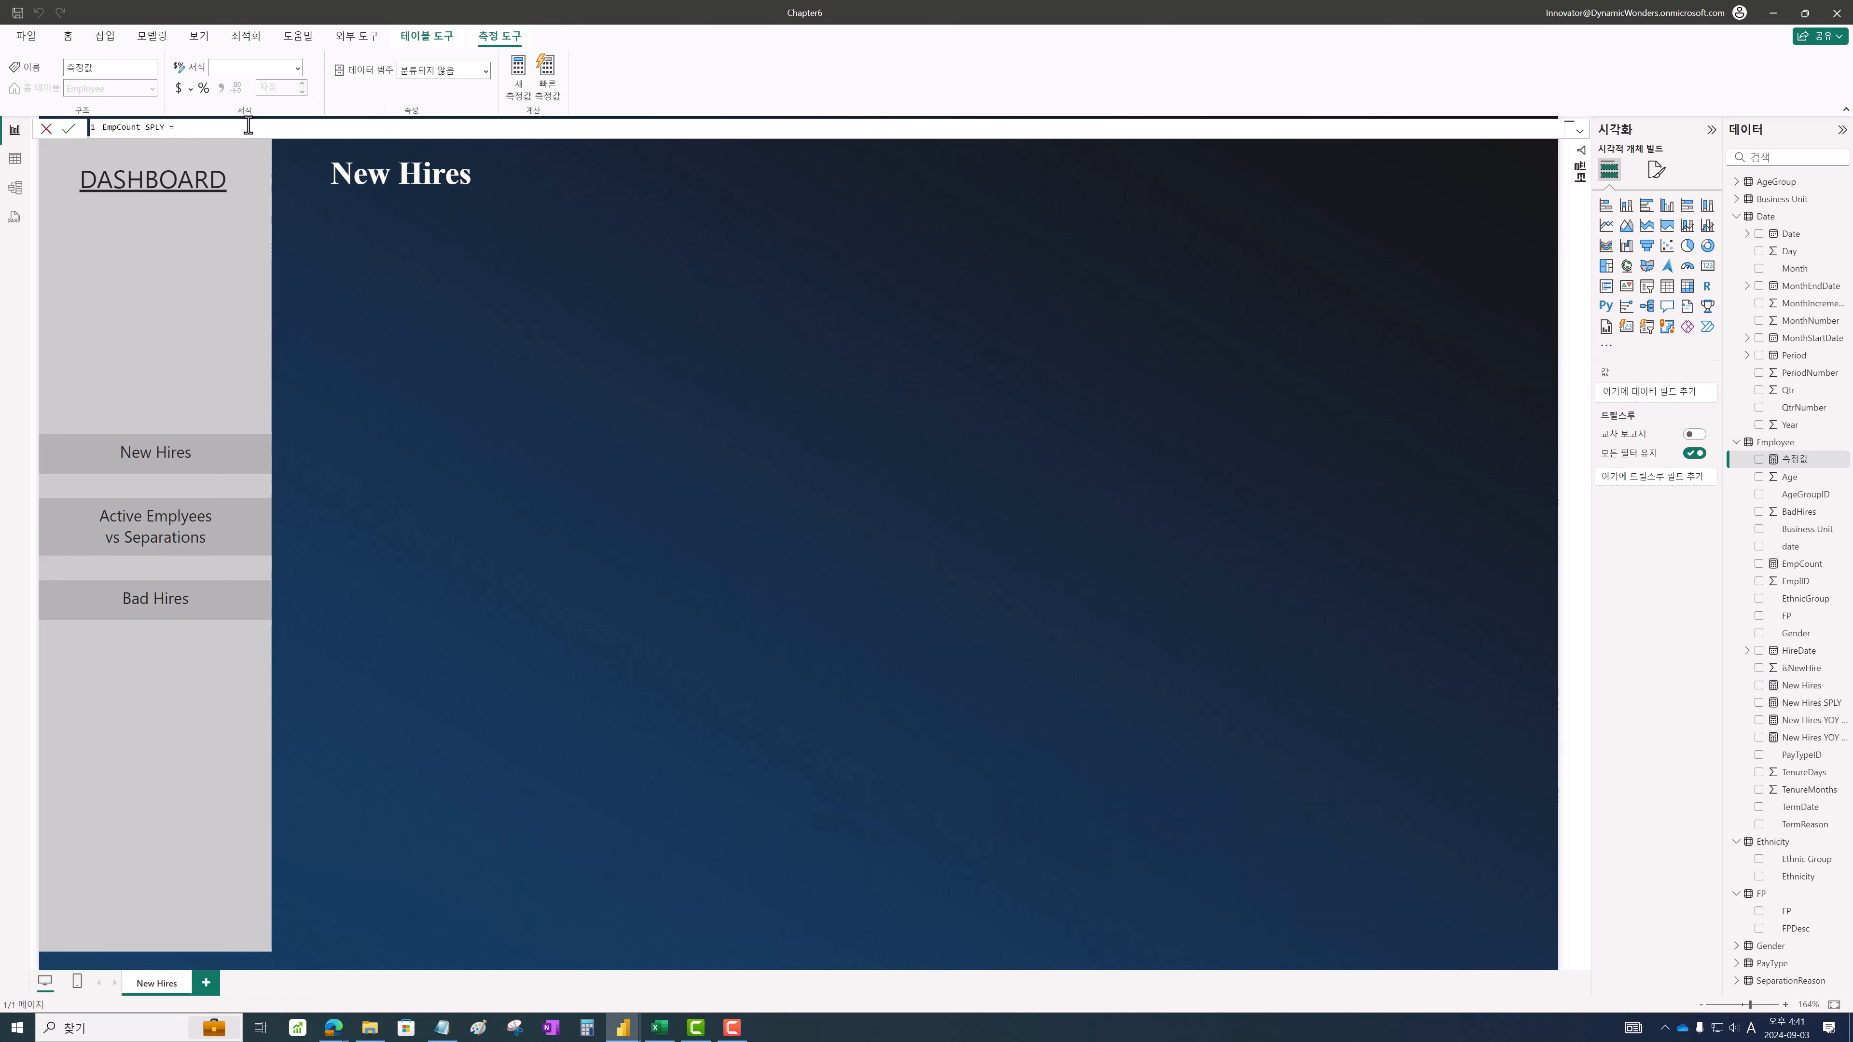
Step: Begin the EmpCount SPLY formula on a new line with CALCULATE, using COUNT('Employee'[EmplID]) as the expression
key("shift+Return")
type("CALCULATE(")
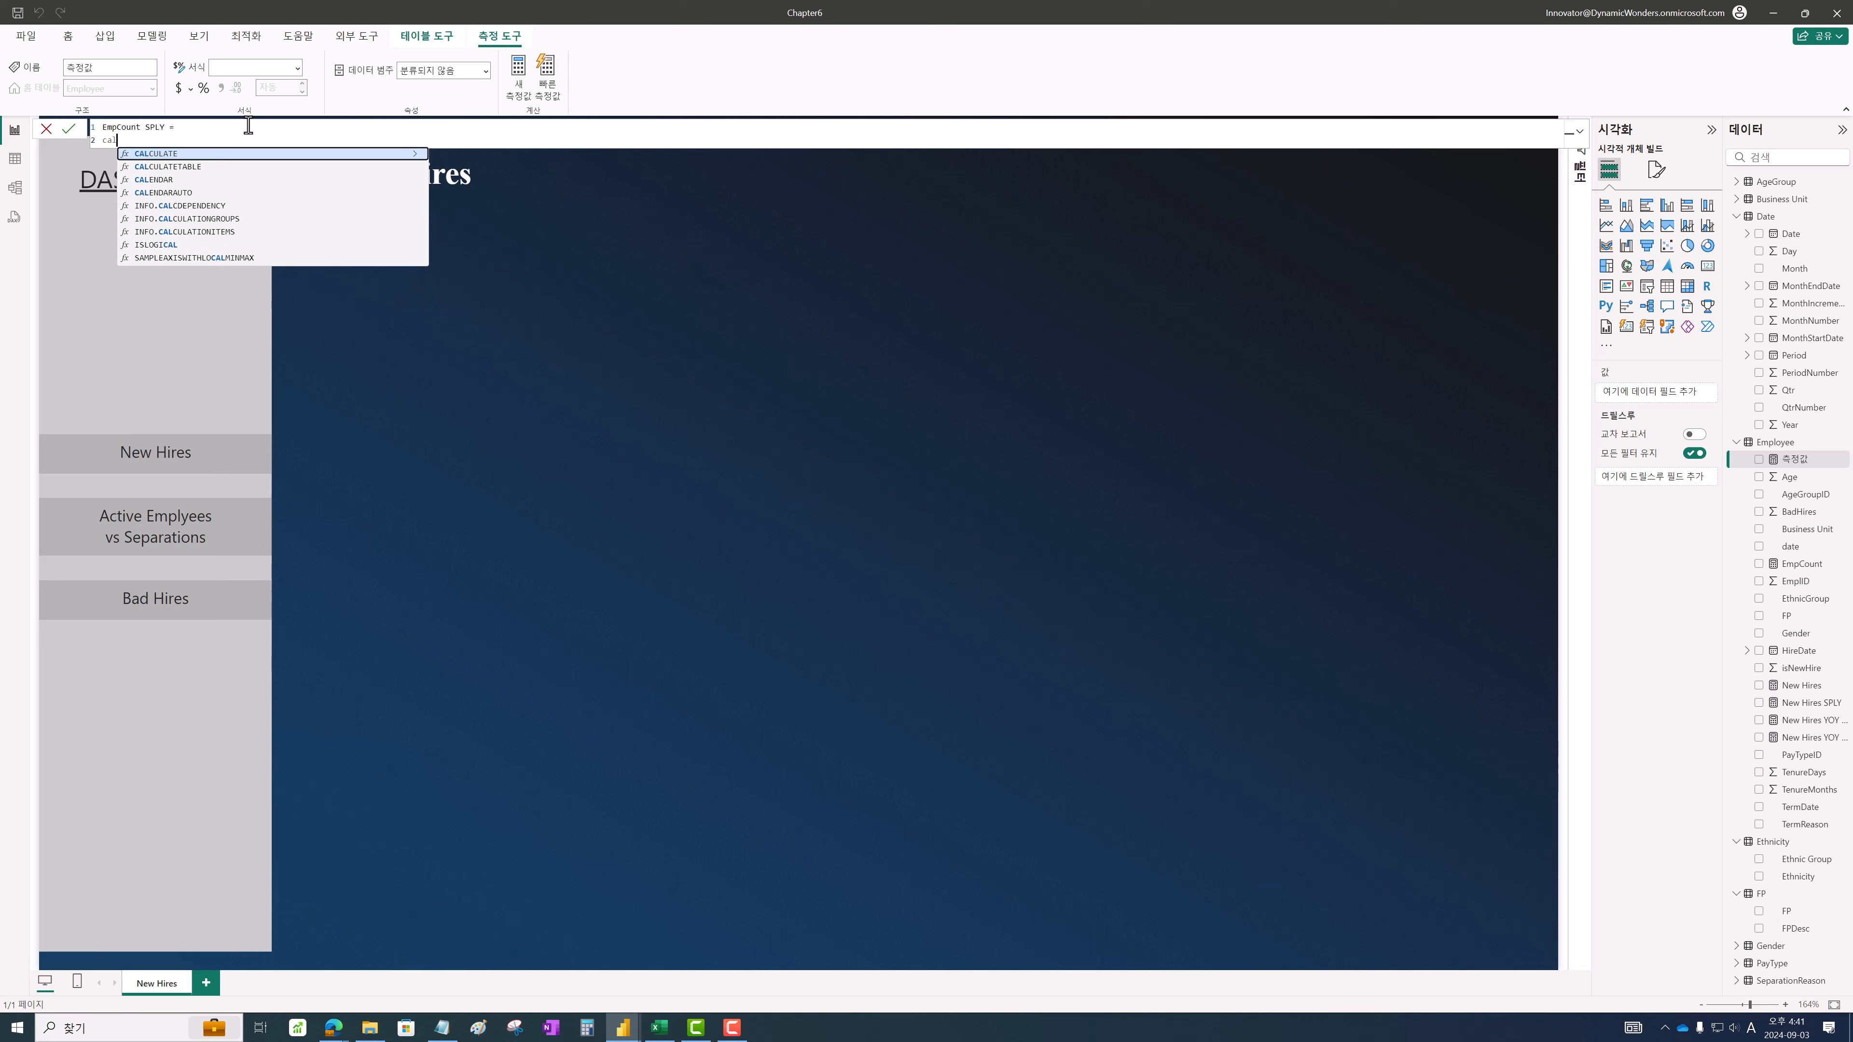
type("Count")
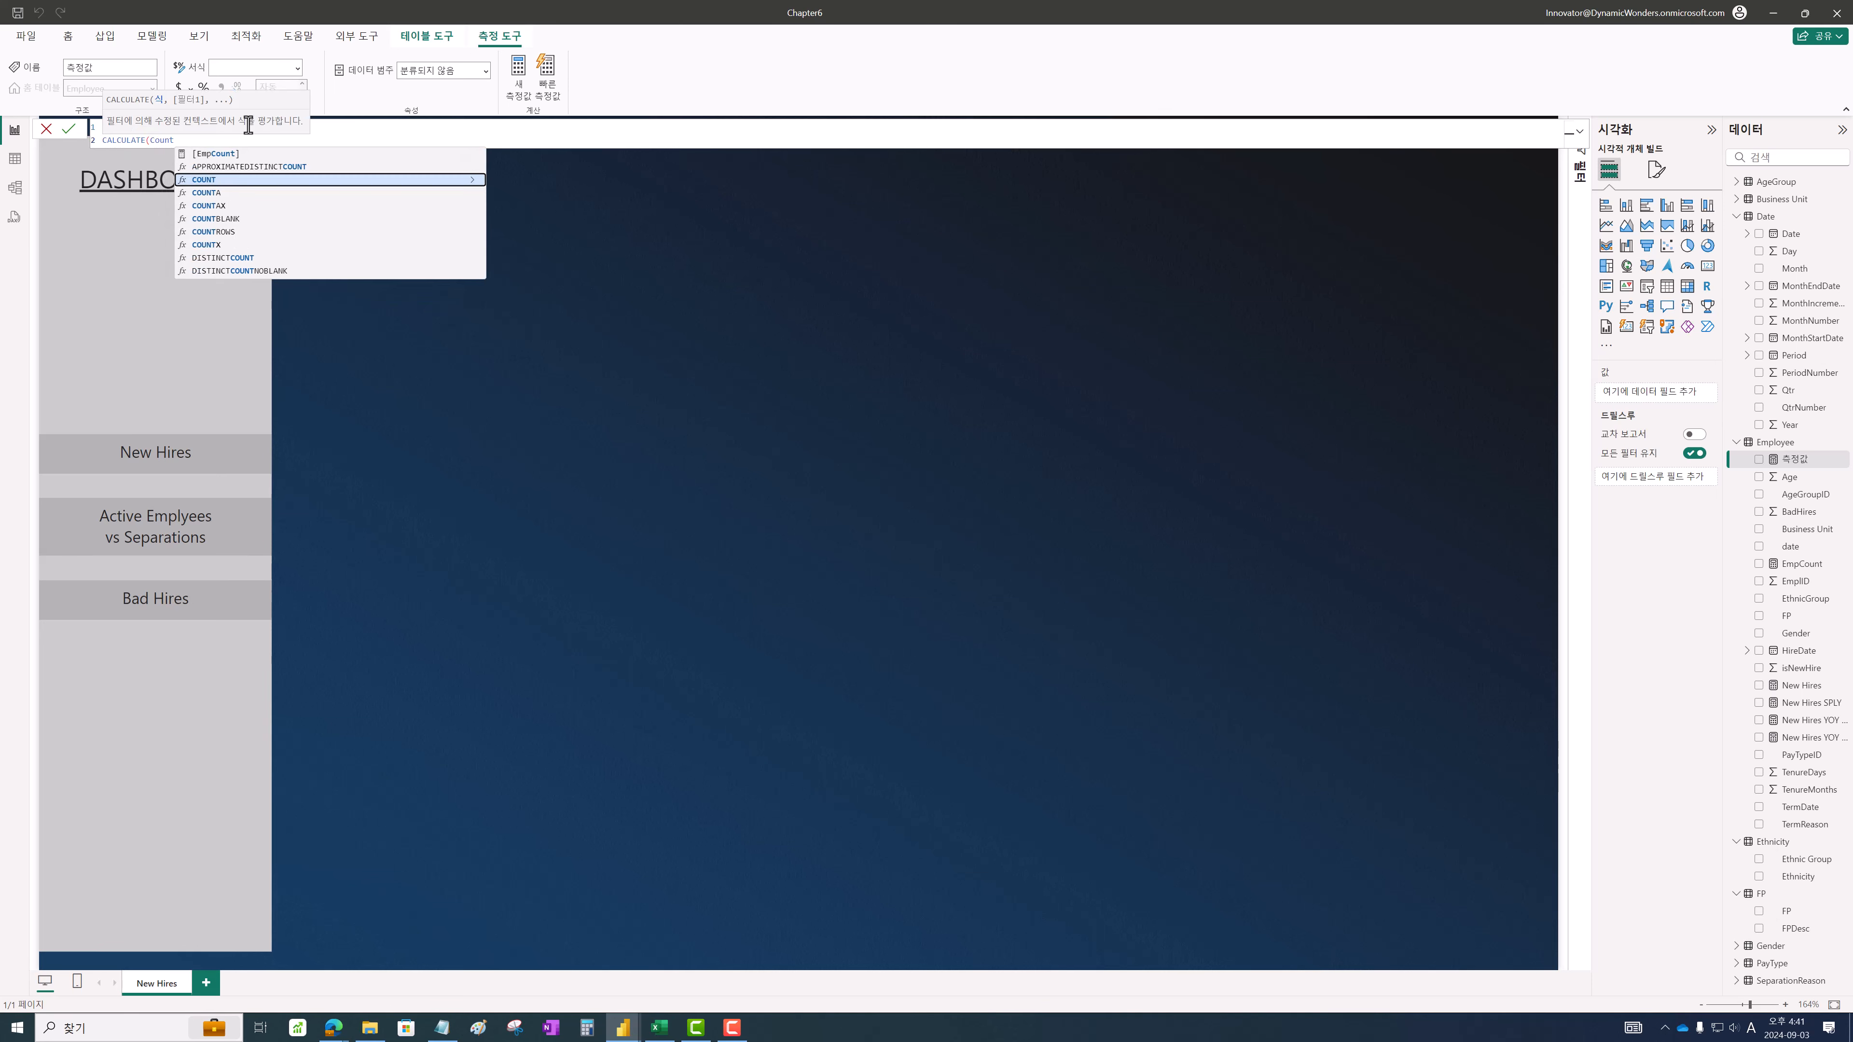
key("Tab")
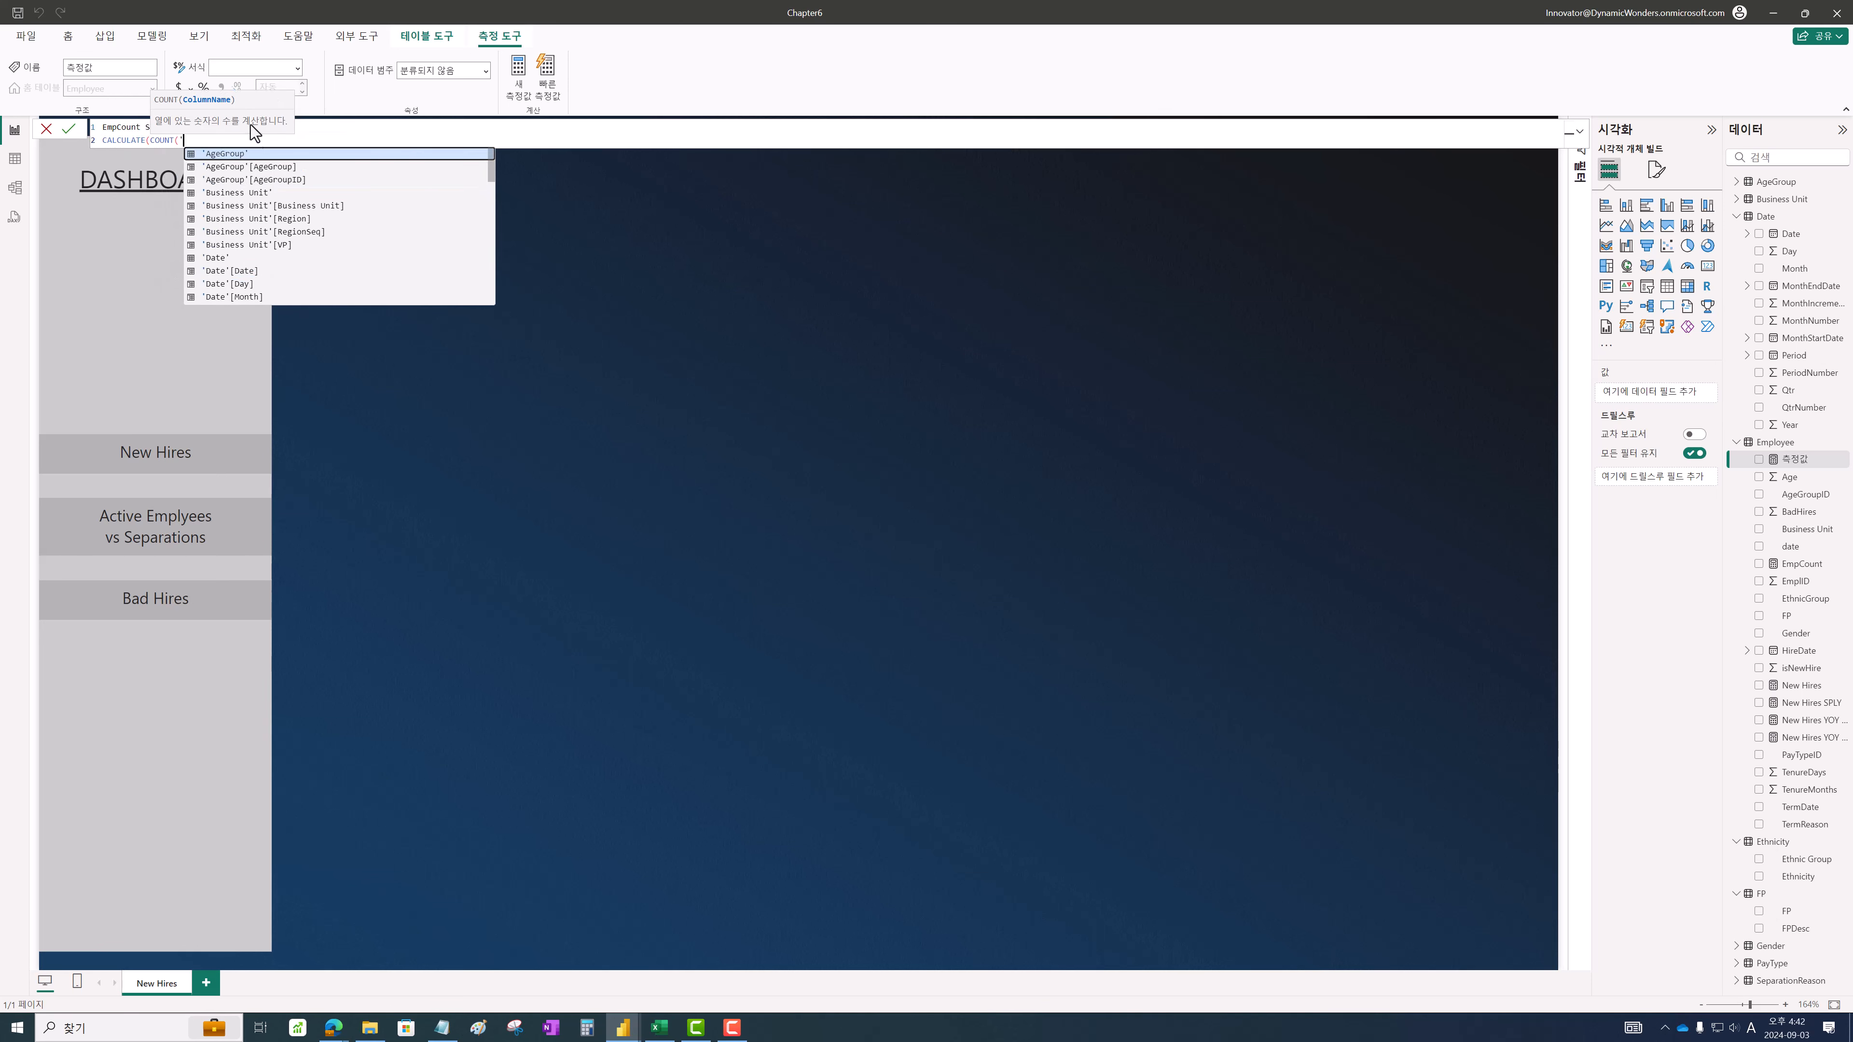
type("'")
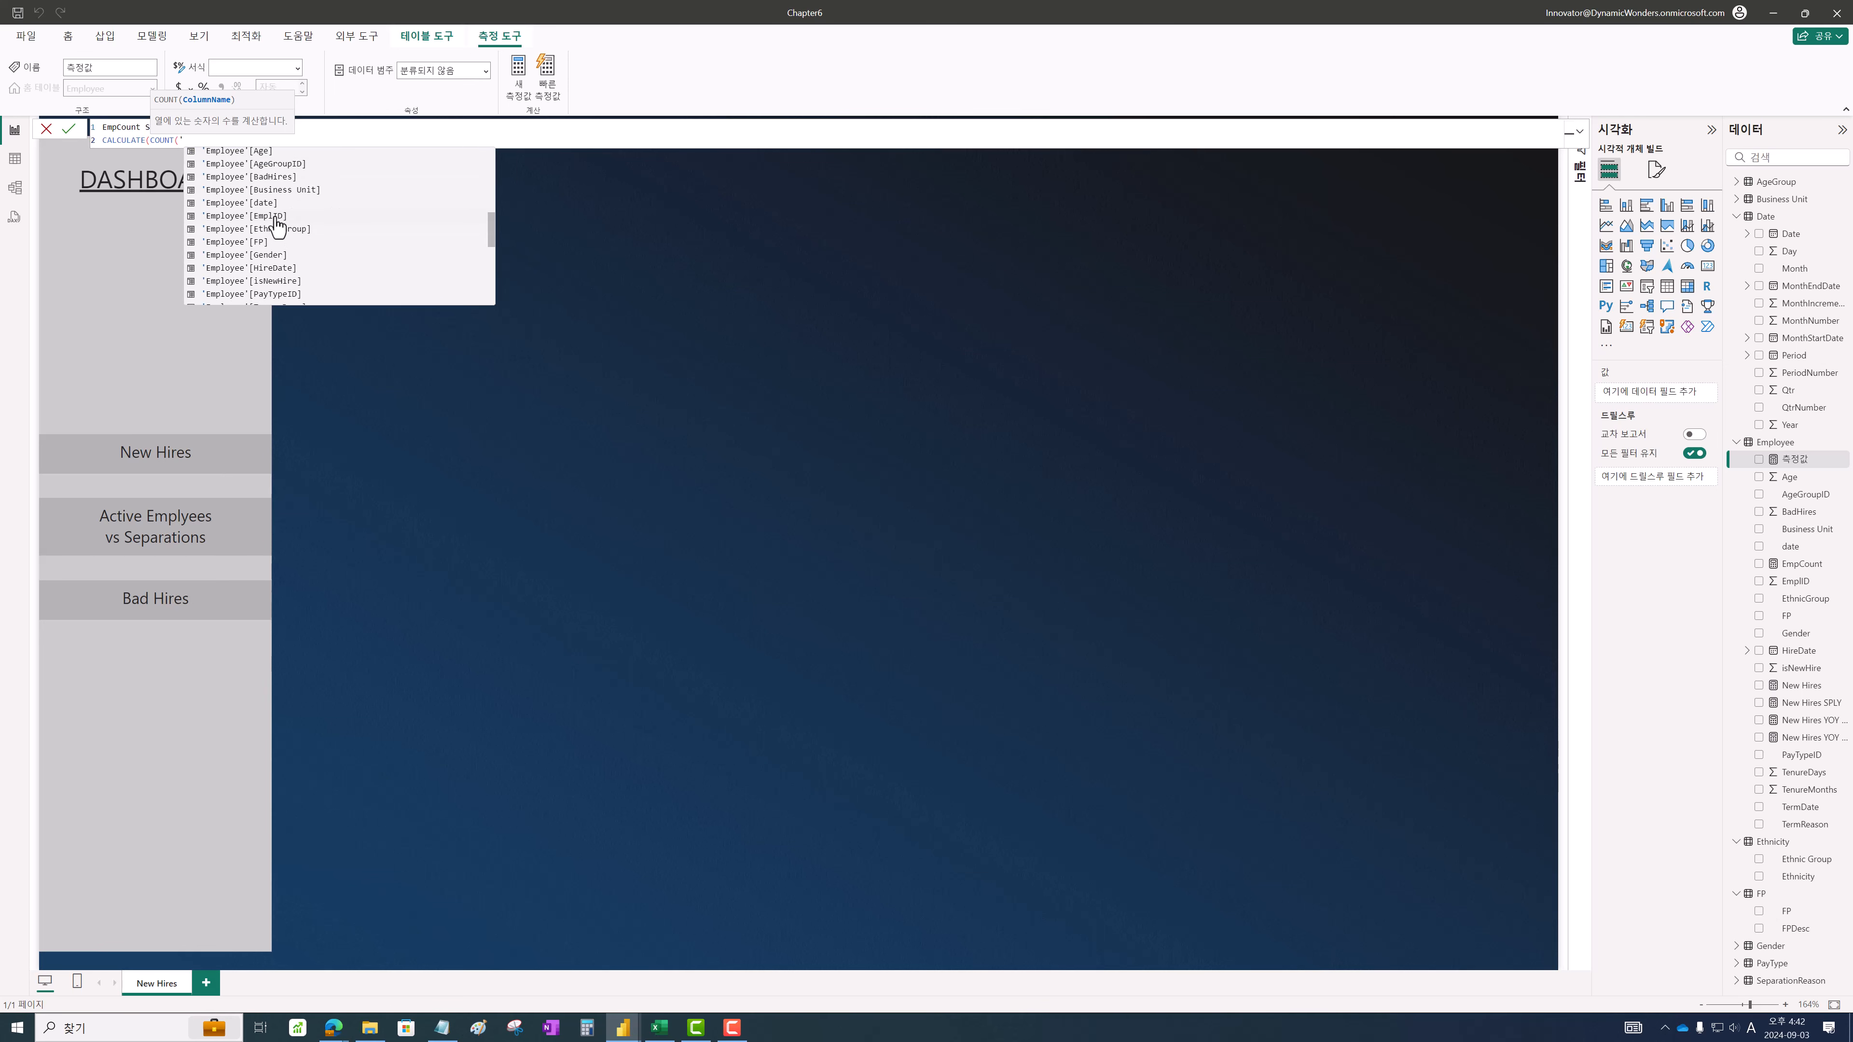
left_click(274, 218)
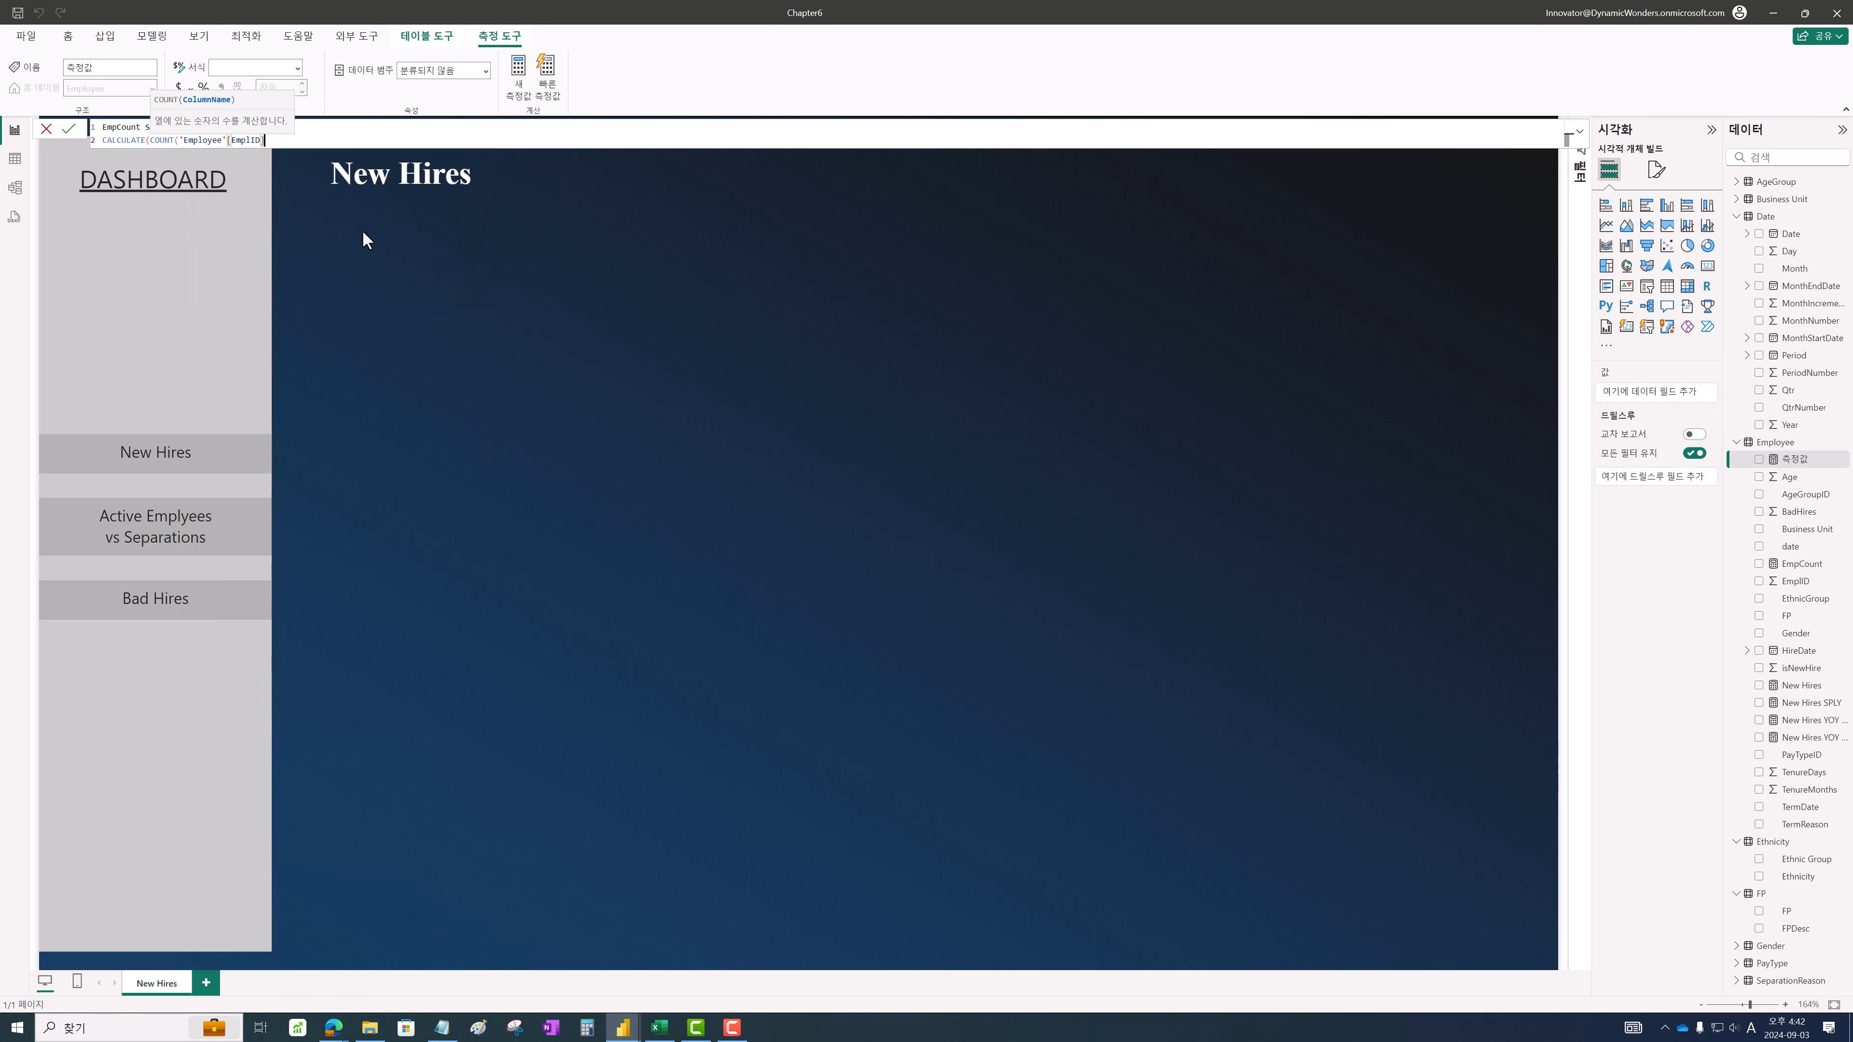
type("), ")
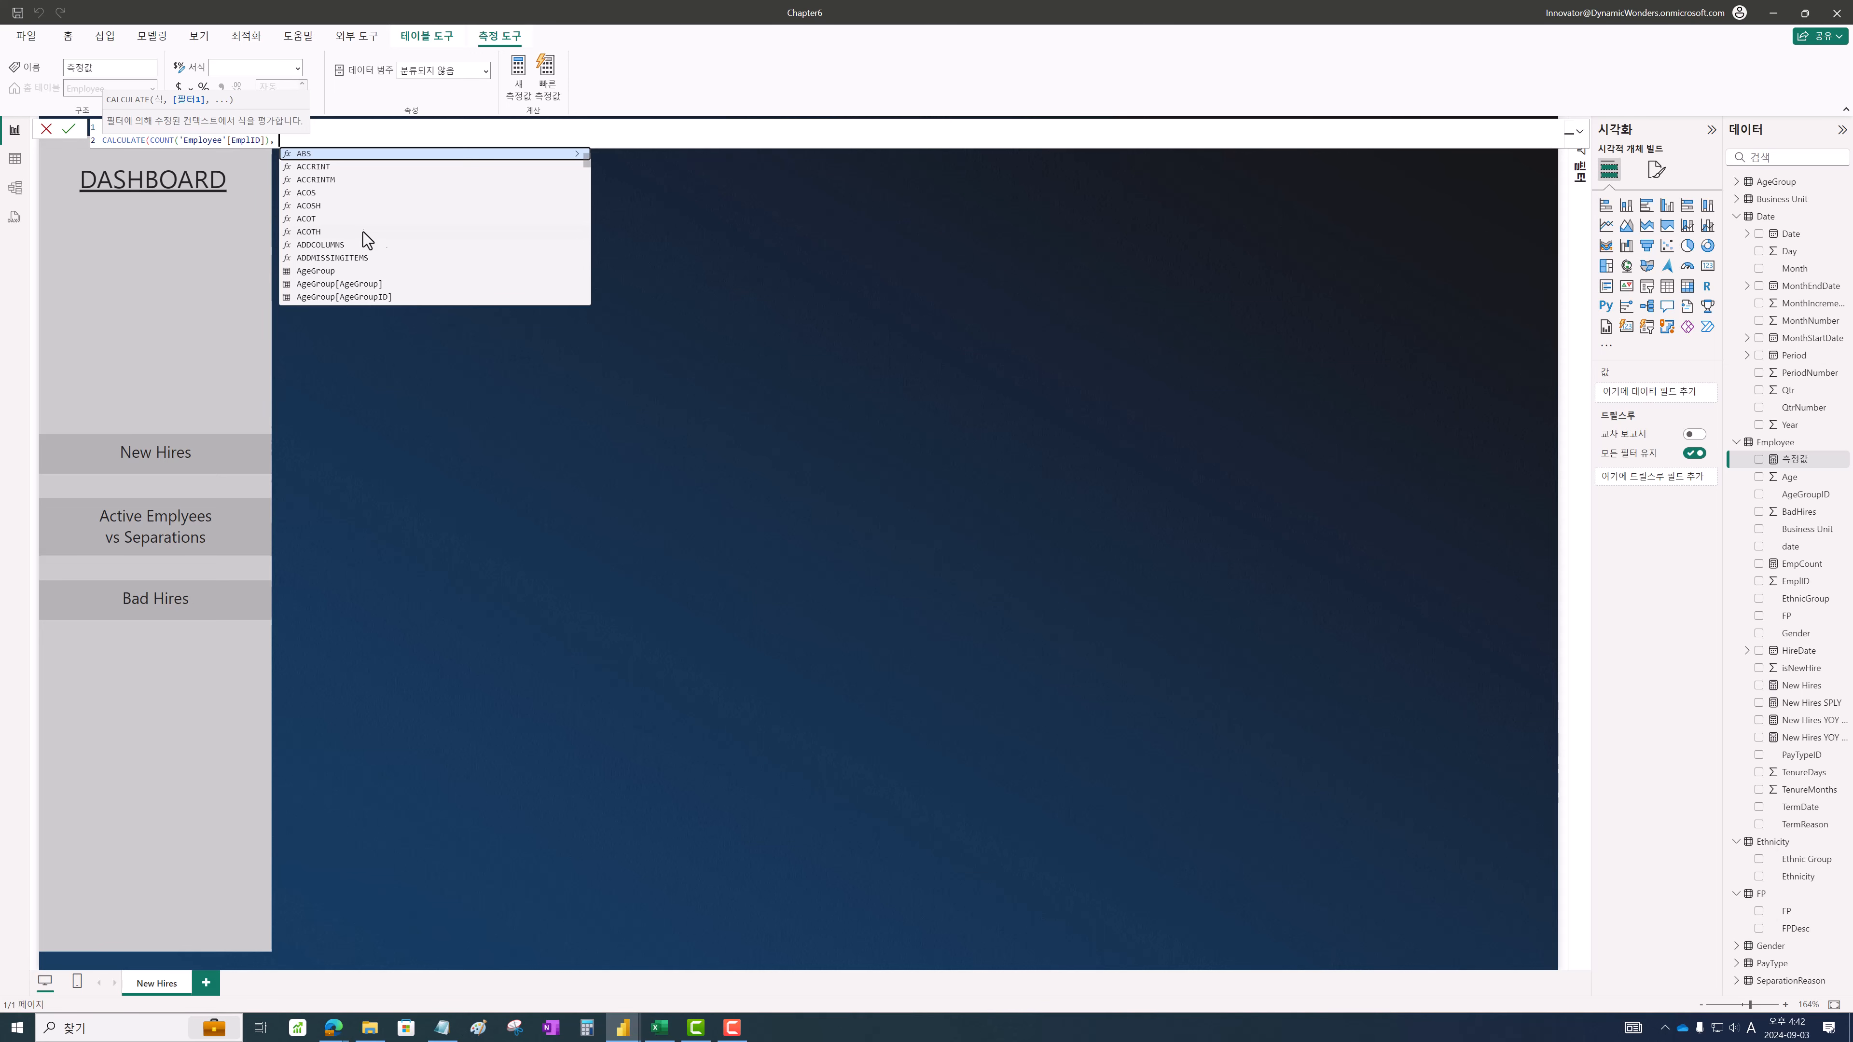
Step: Add a FILTER argument to the formula with ALL('Date'[PeriodNumber]) as its table
type("FILTER(")
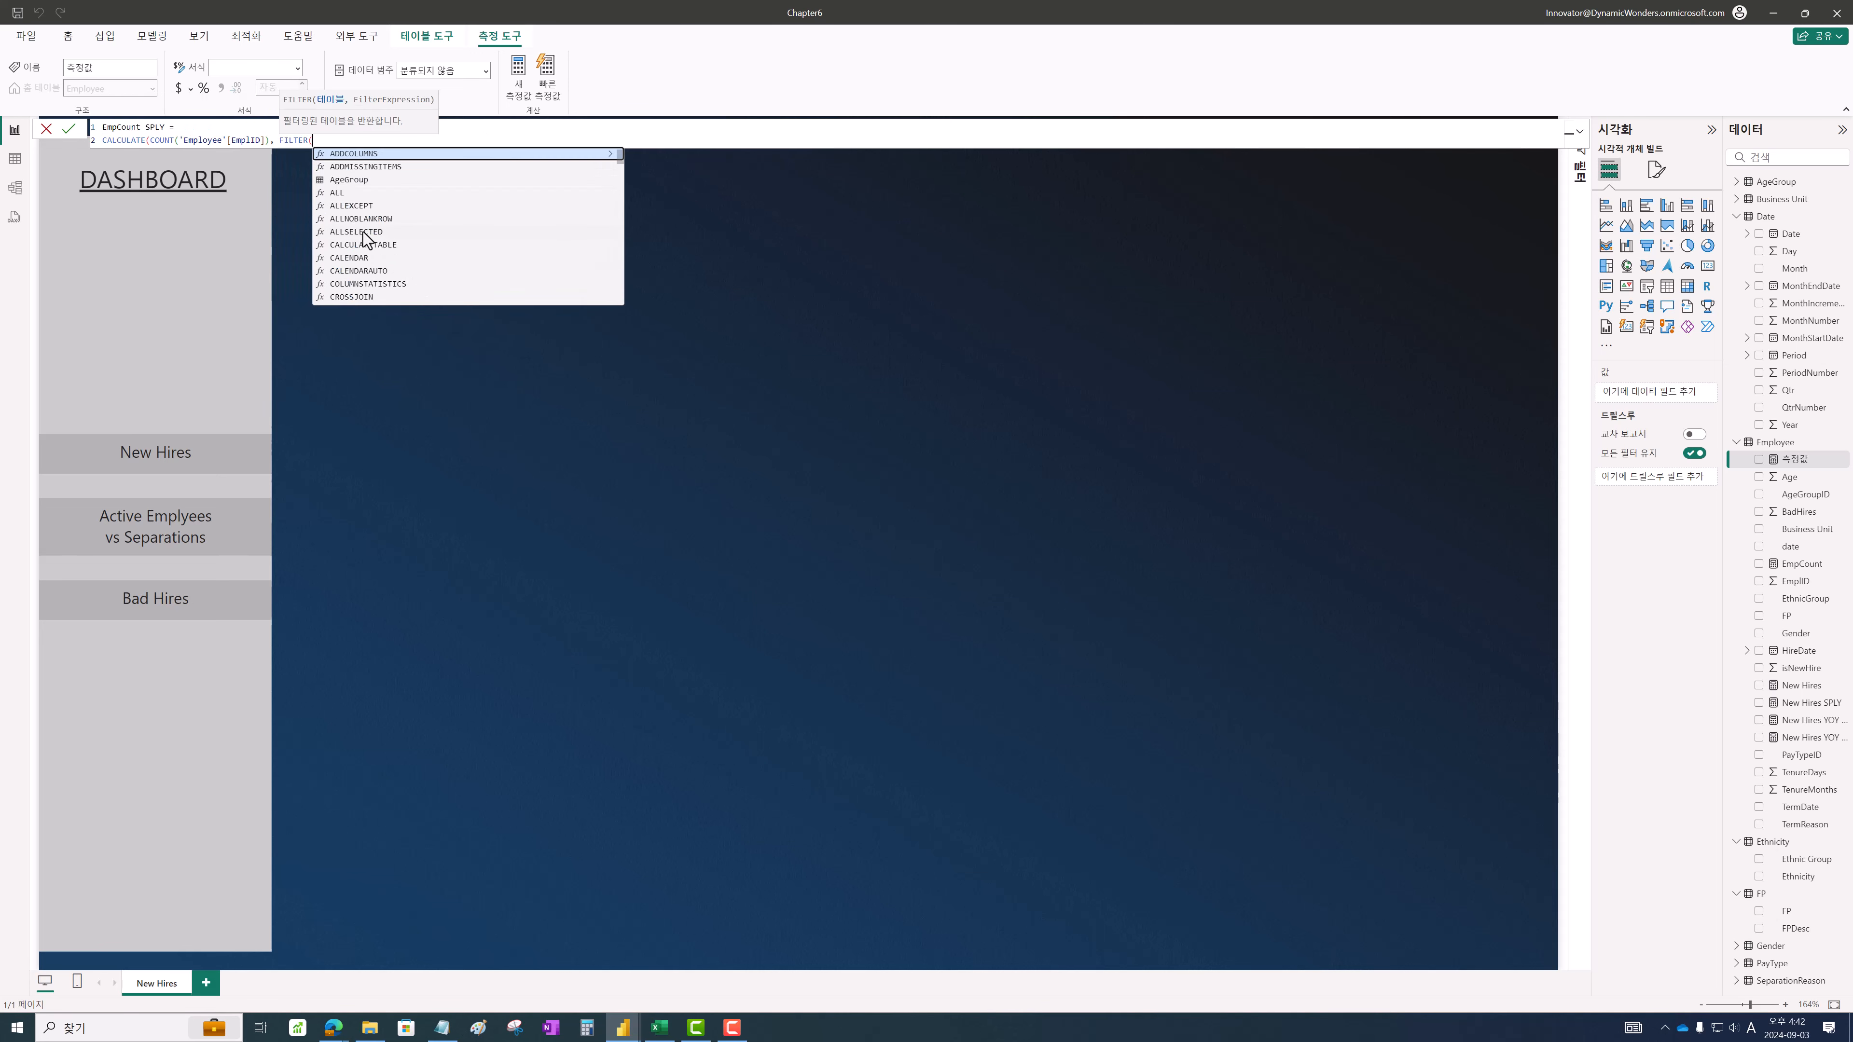
type("ALL(")
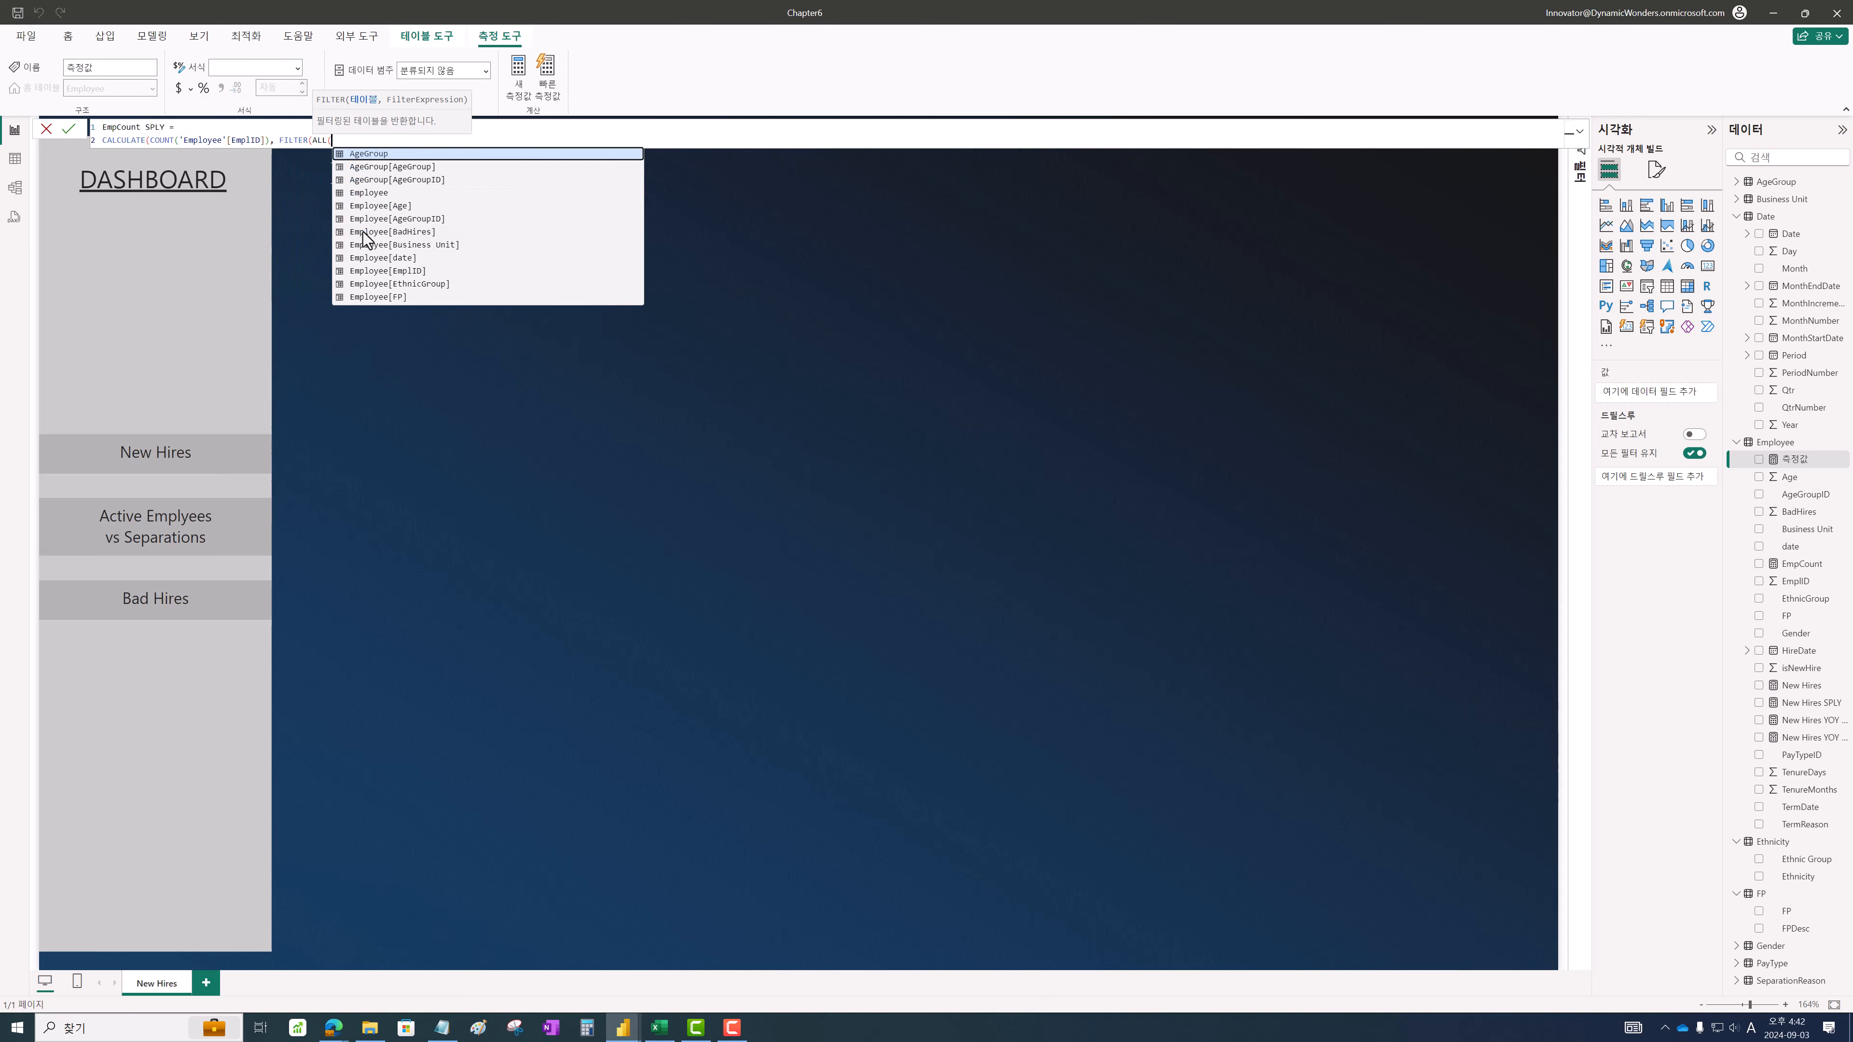
type("'")
scroll(419, 278, "down", 3)
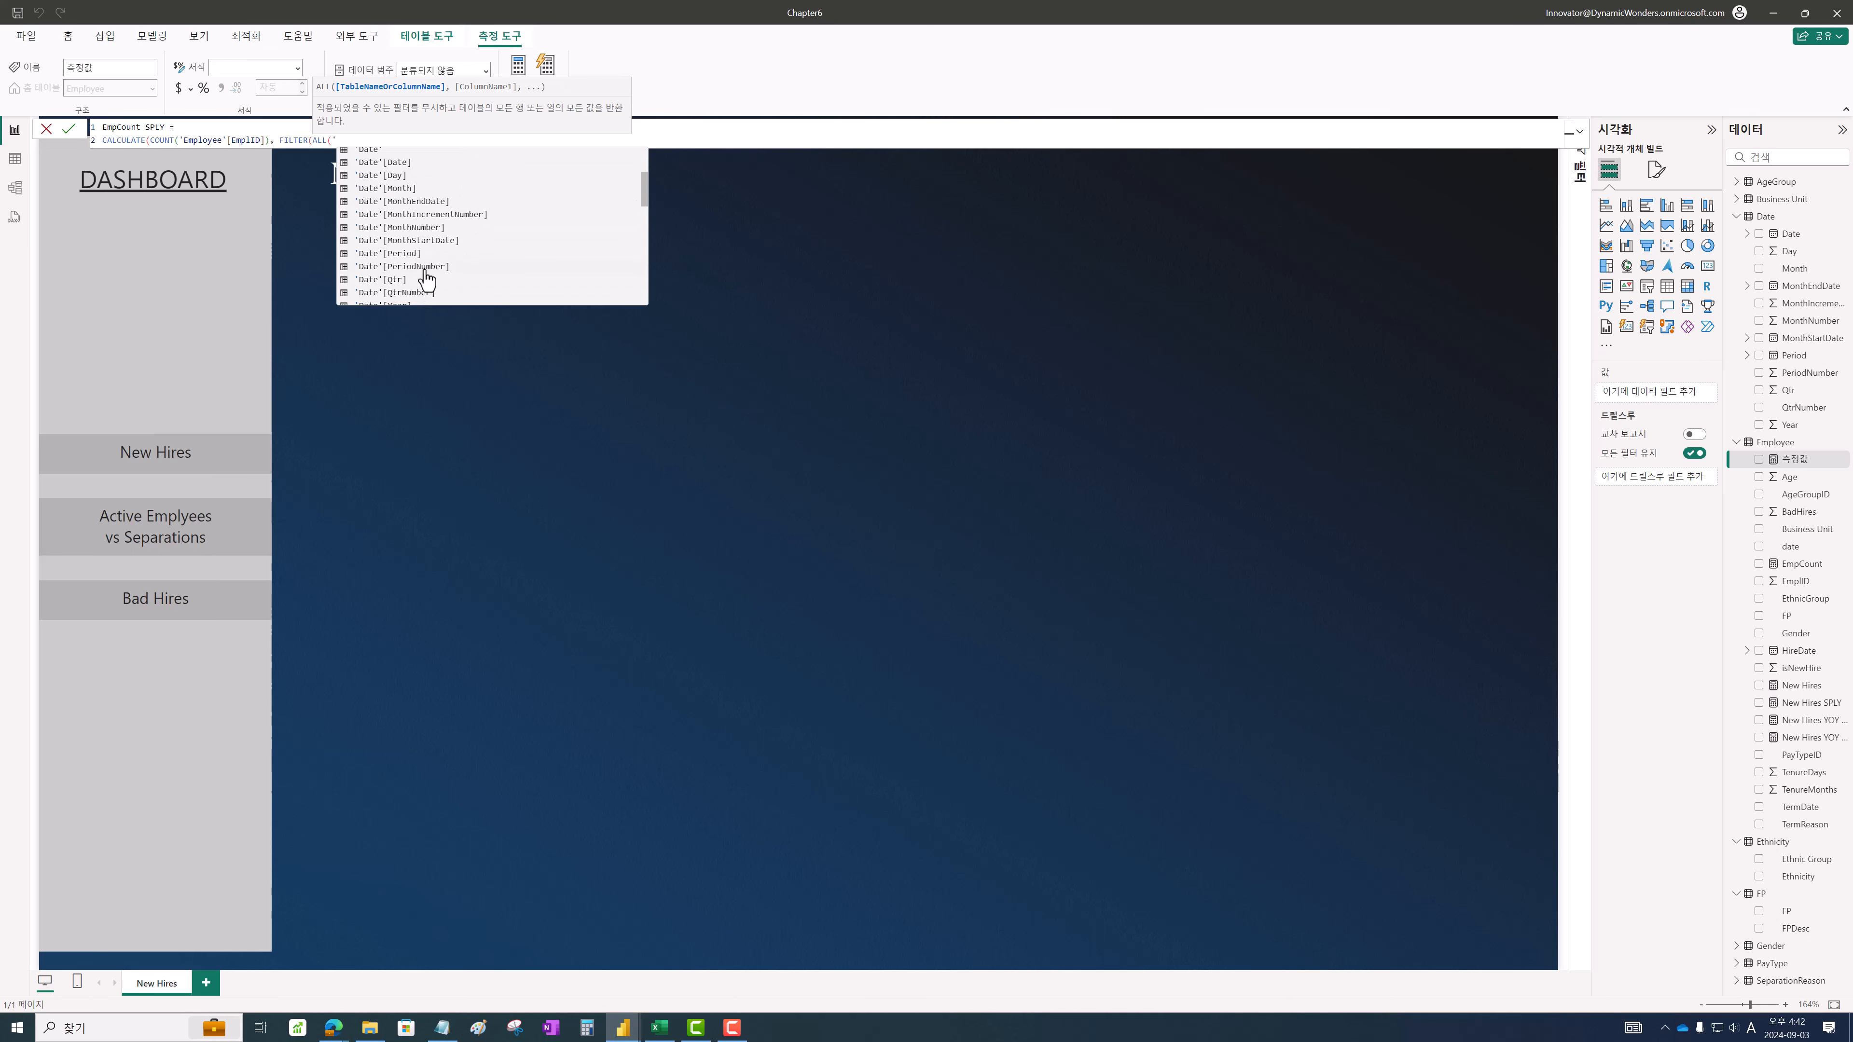
left_click(423, 269)
type("), '")
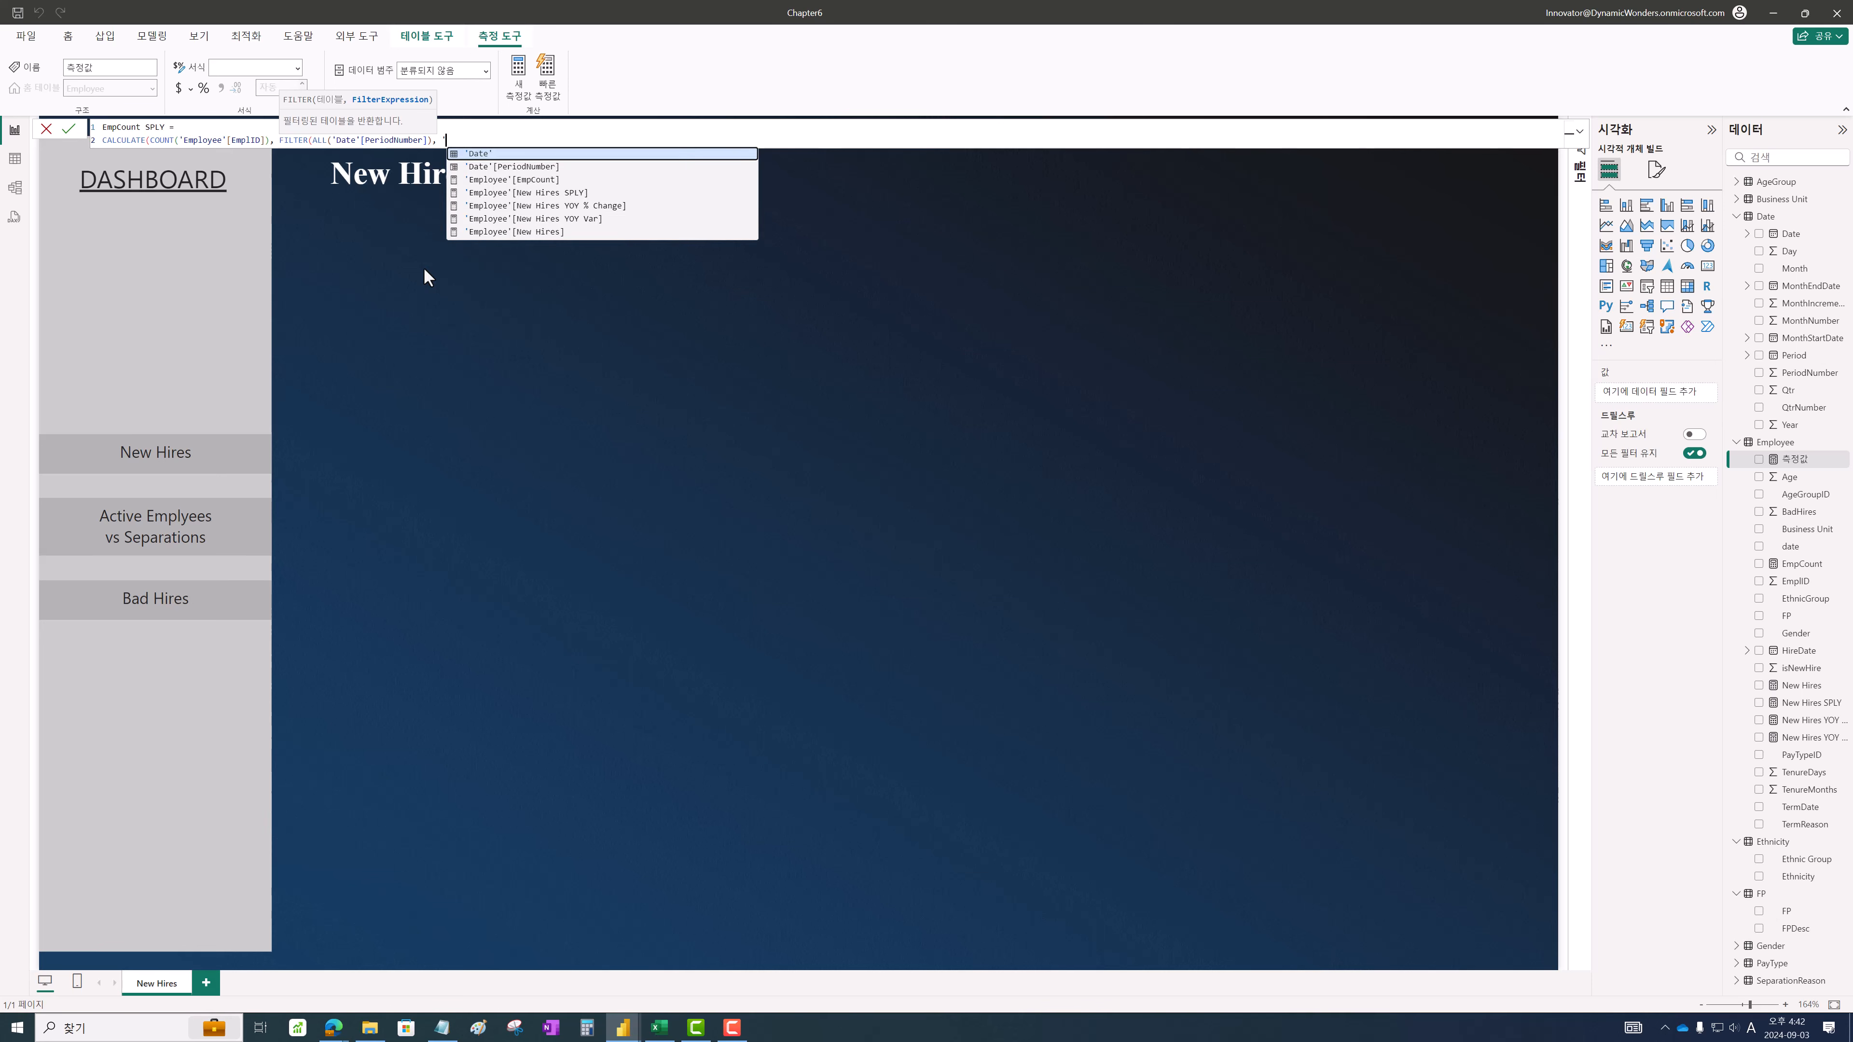
Step: Set the filter condition to 'Date'[PeriodNumber] = MAX('Date'[PeriodNumber]) and close the FILTER function
left_click(487, 169)
type("= ")
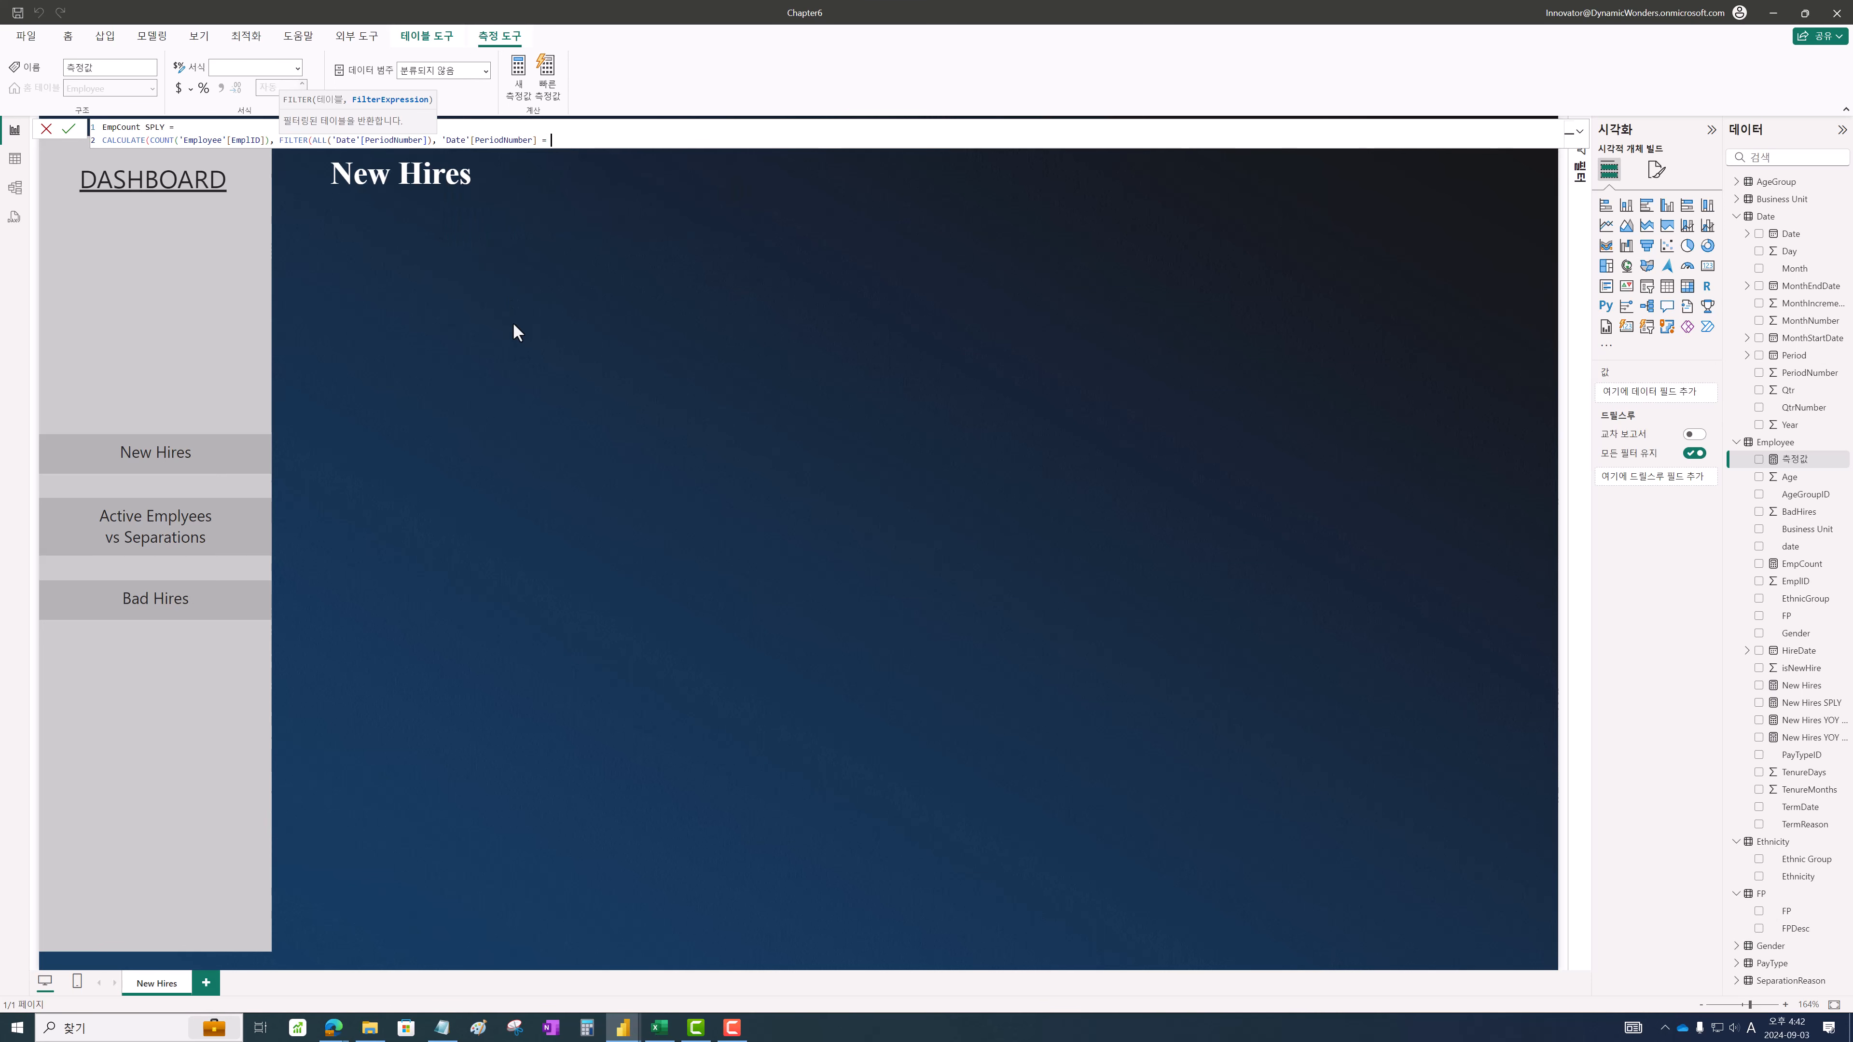
type("Ma")
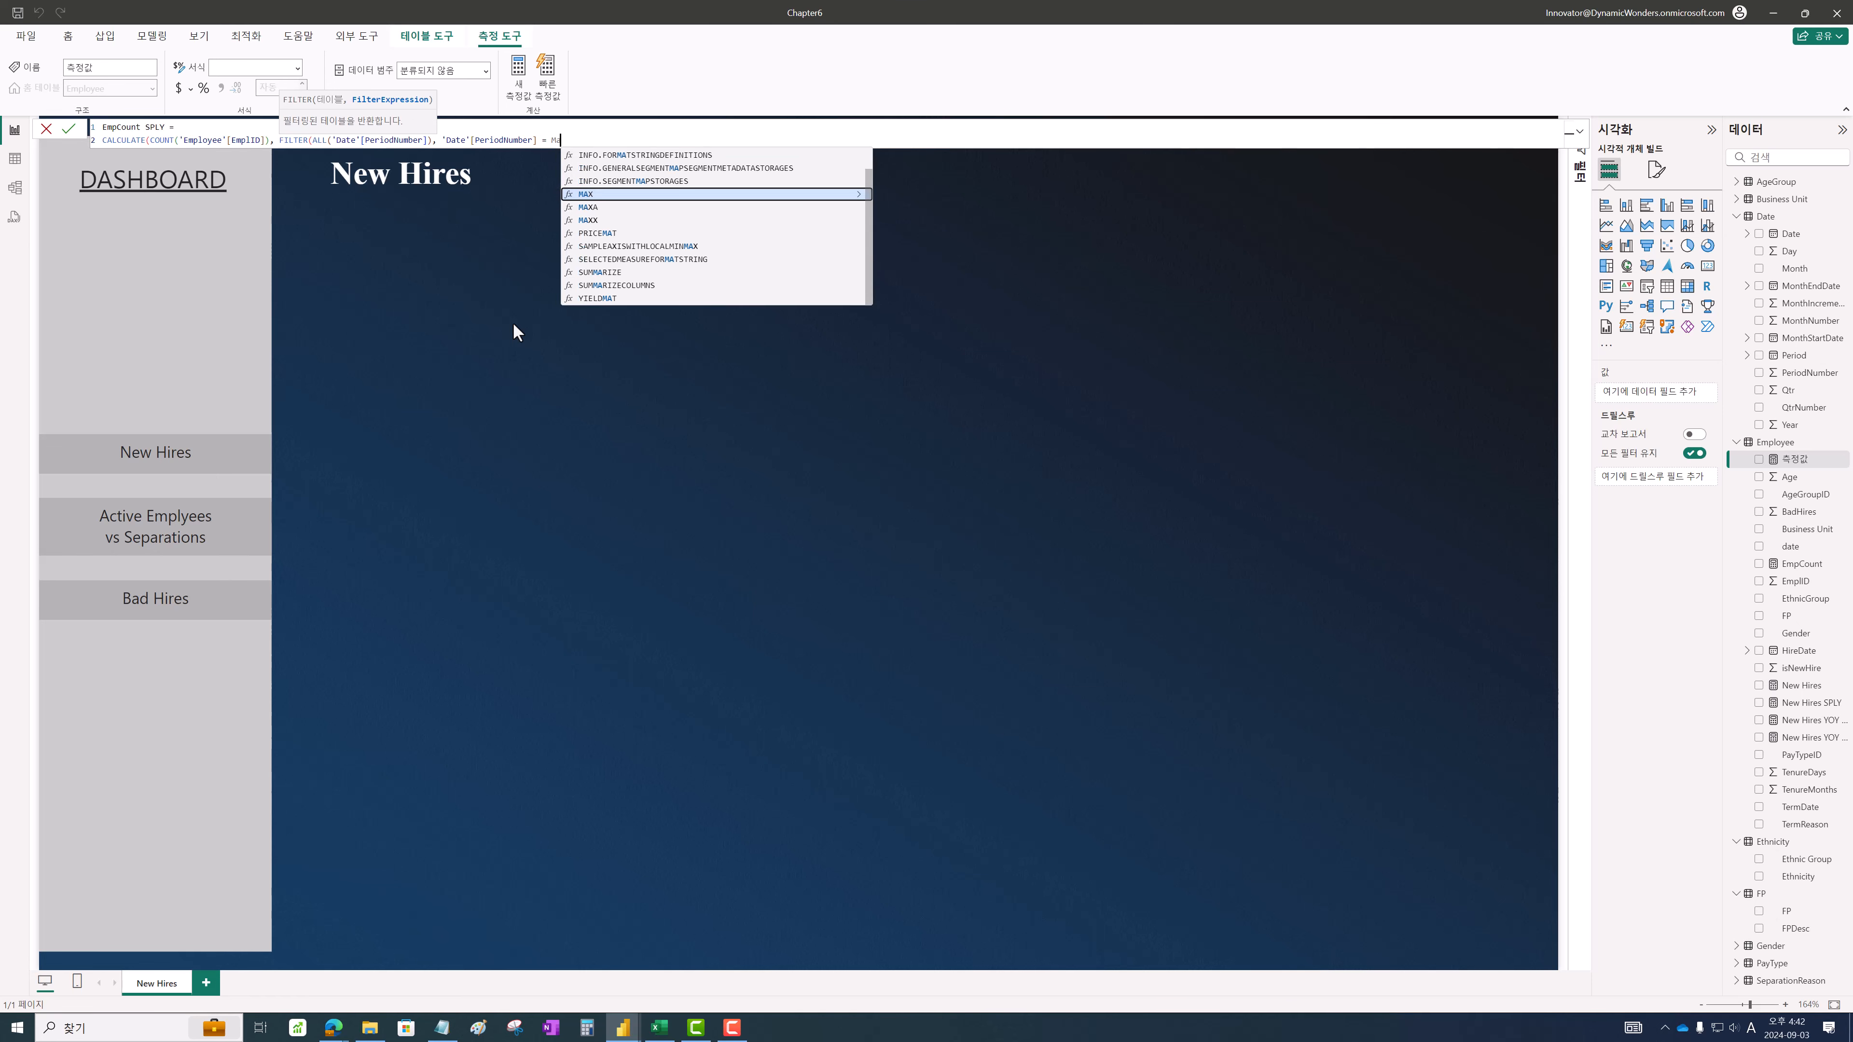
key("Tab")
type("'")
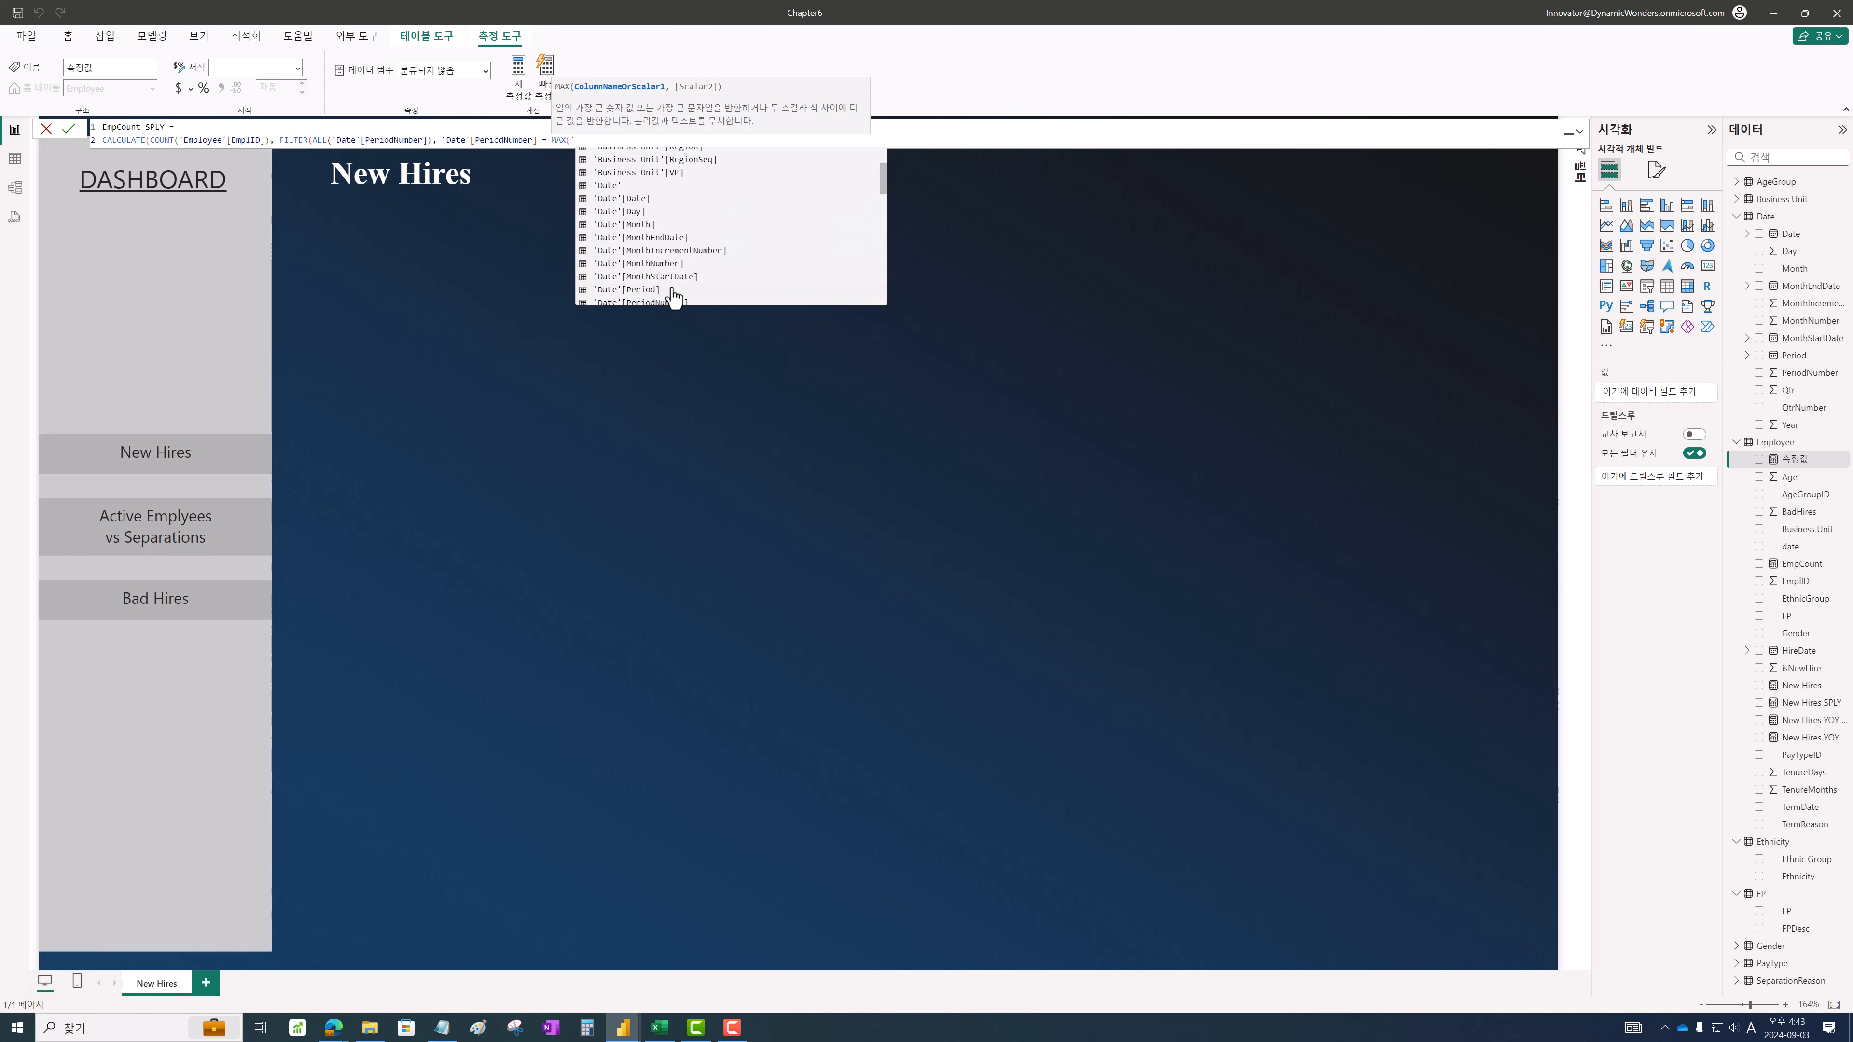
scroll(673, 296, "down", 2)
left_click(677, 240)
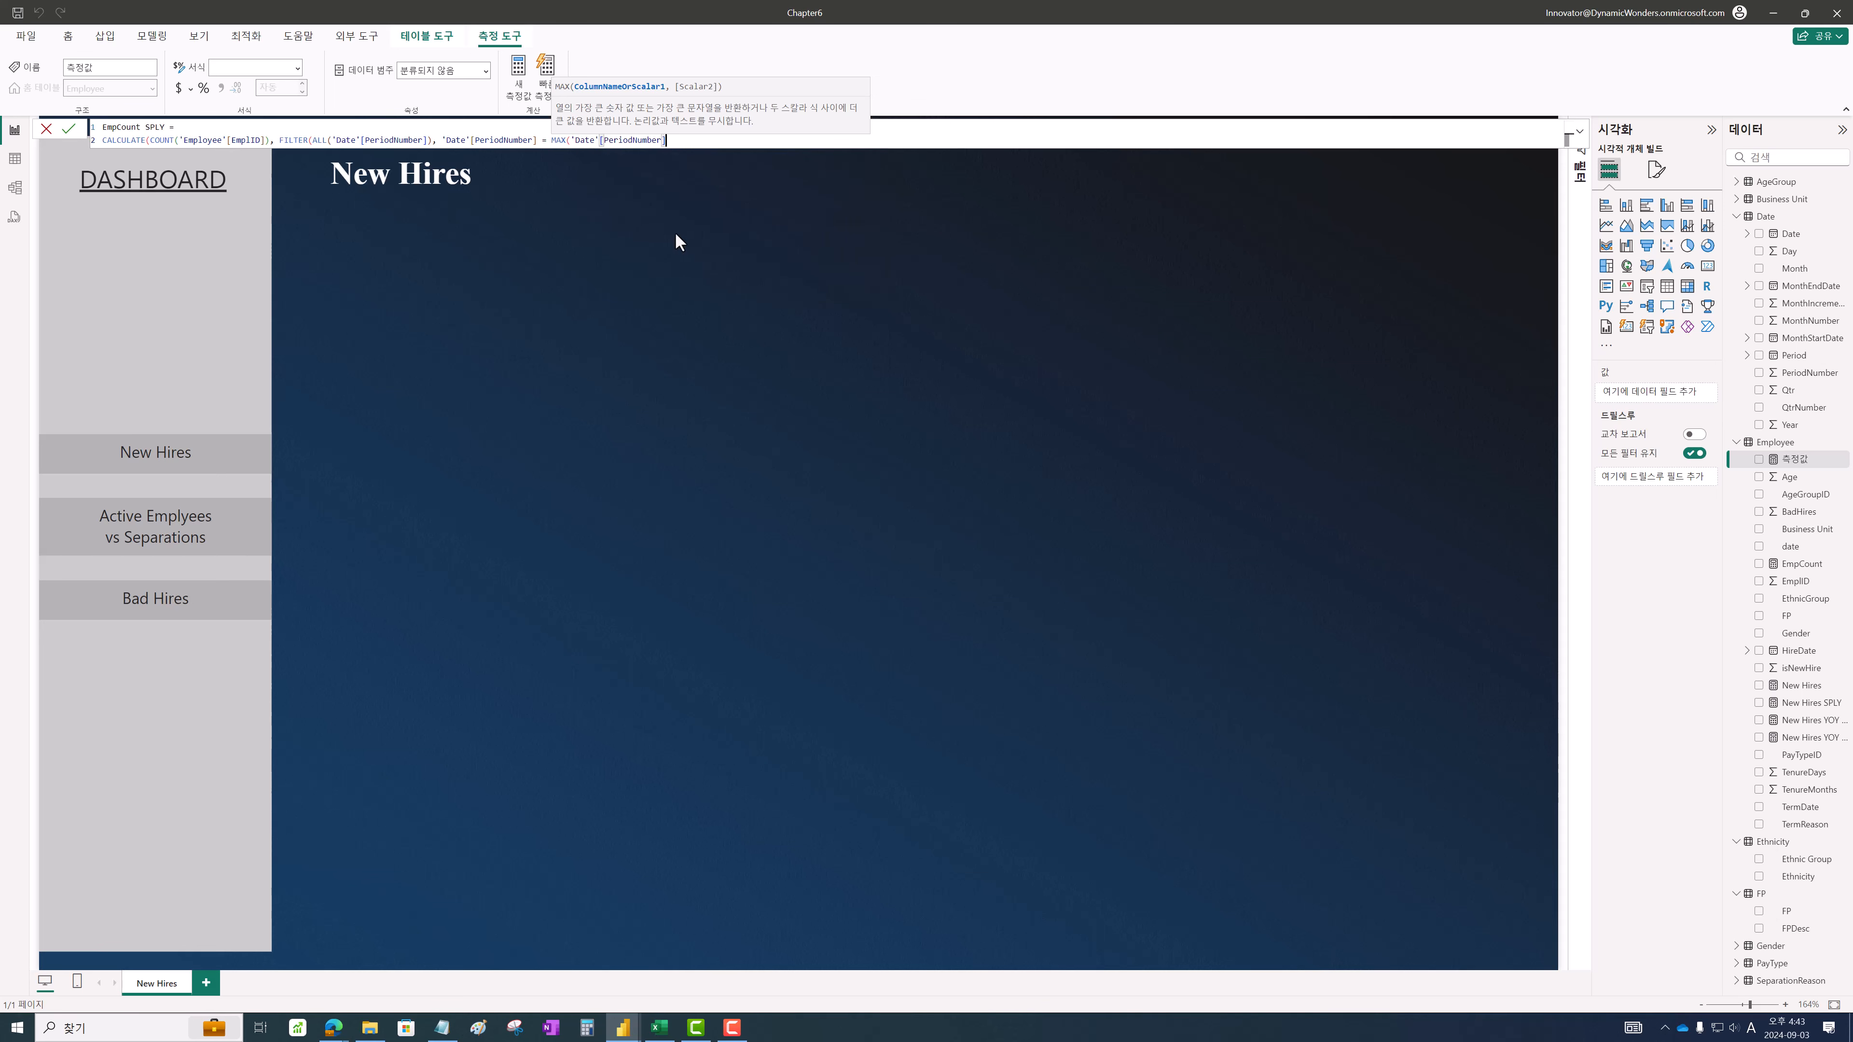
type(")")
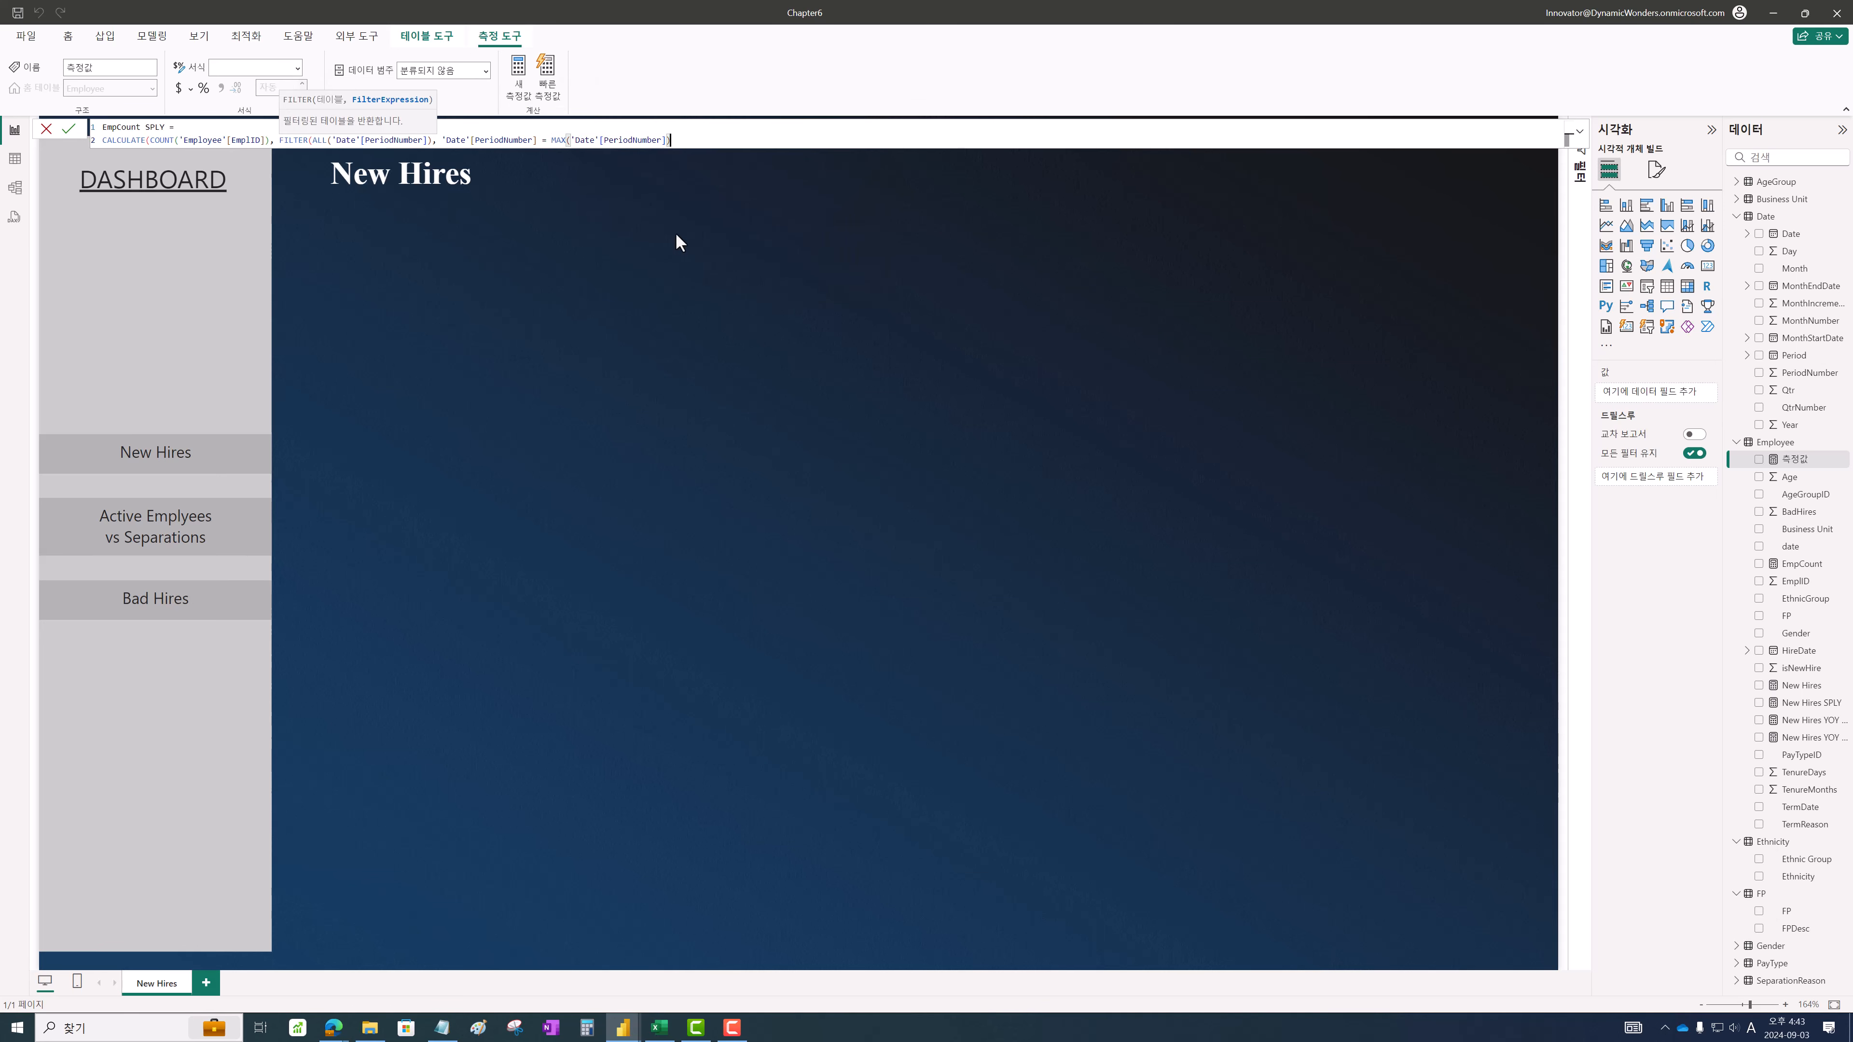
type(")")
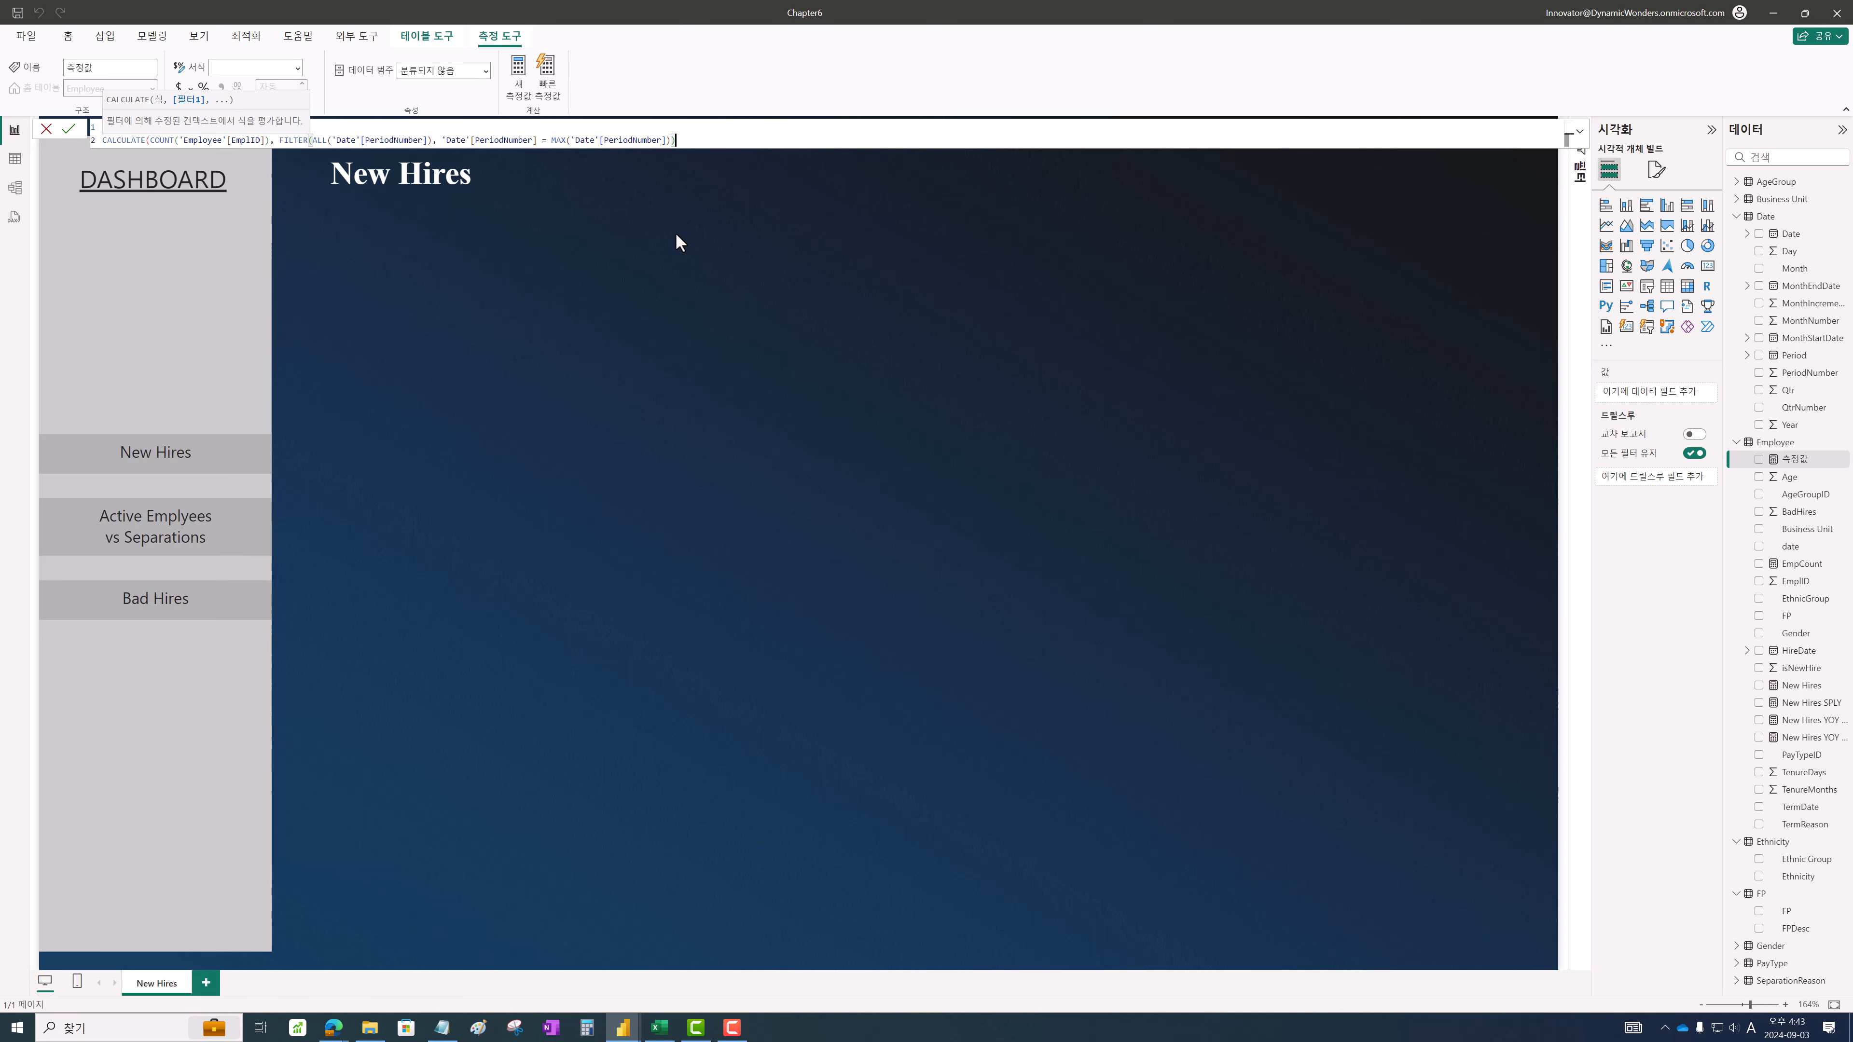
Step: Add SAMEPERIODLASTYEAR('Date'[Date]) as a second CALCULATE filter, commit the EmpCount SPLY measure and highlight that part
type(", ")
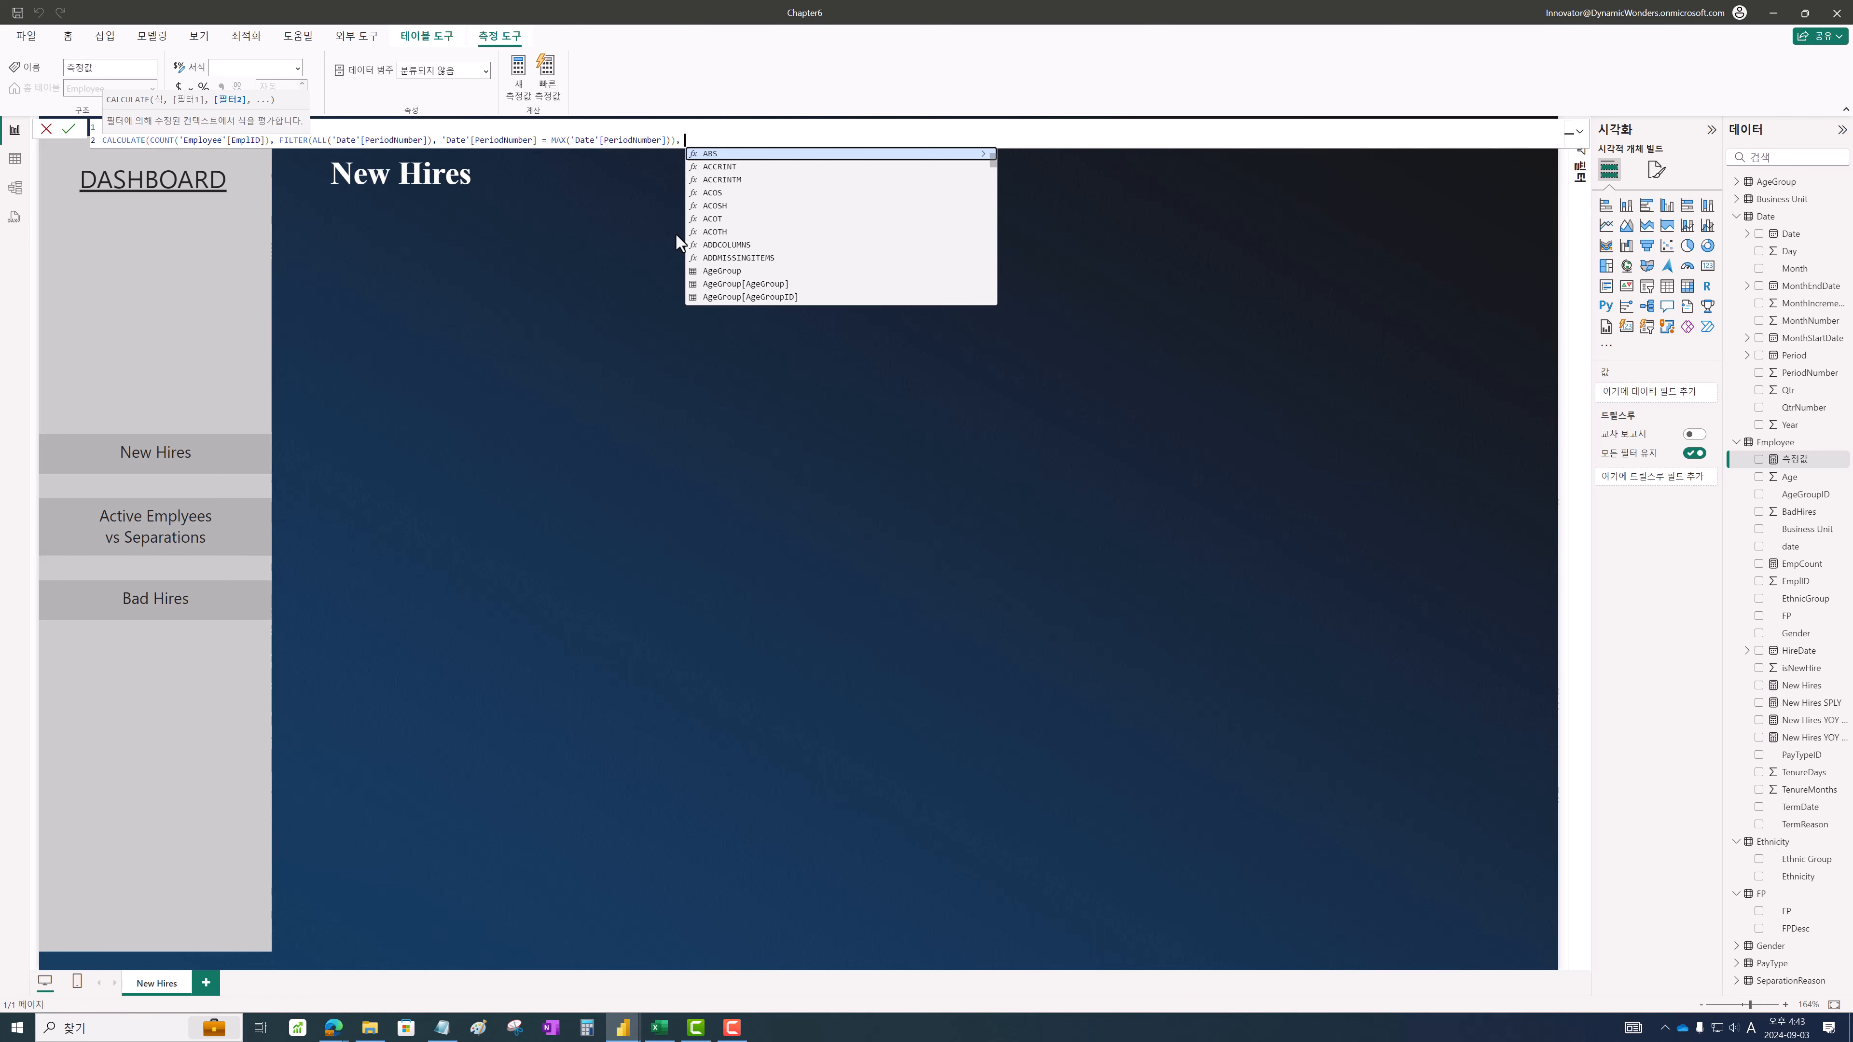
type("SAMEPERIODLASTYEAR('")
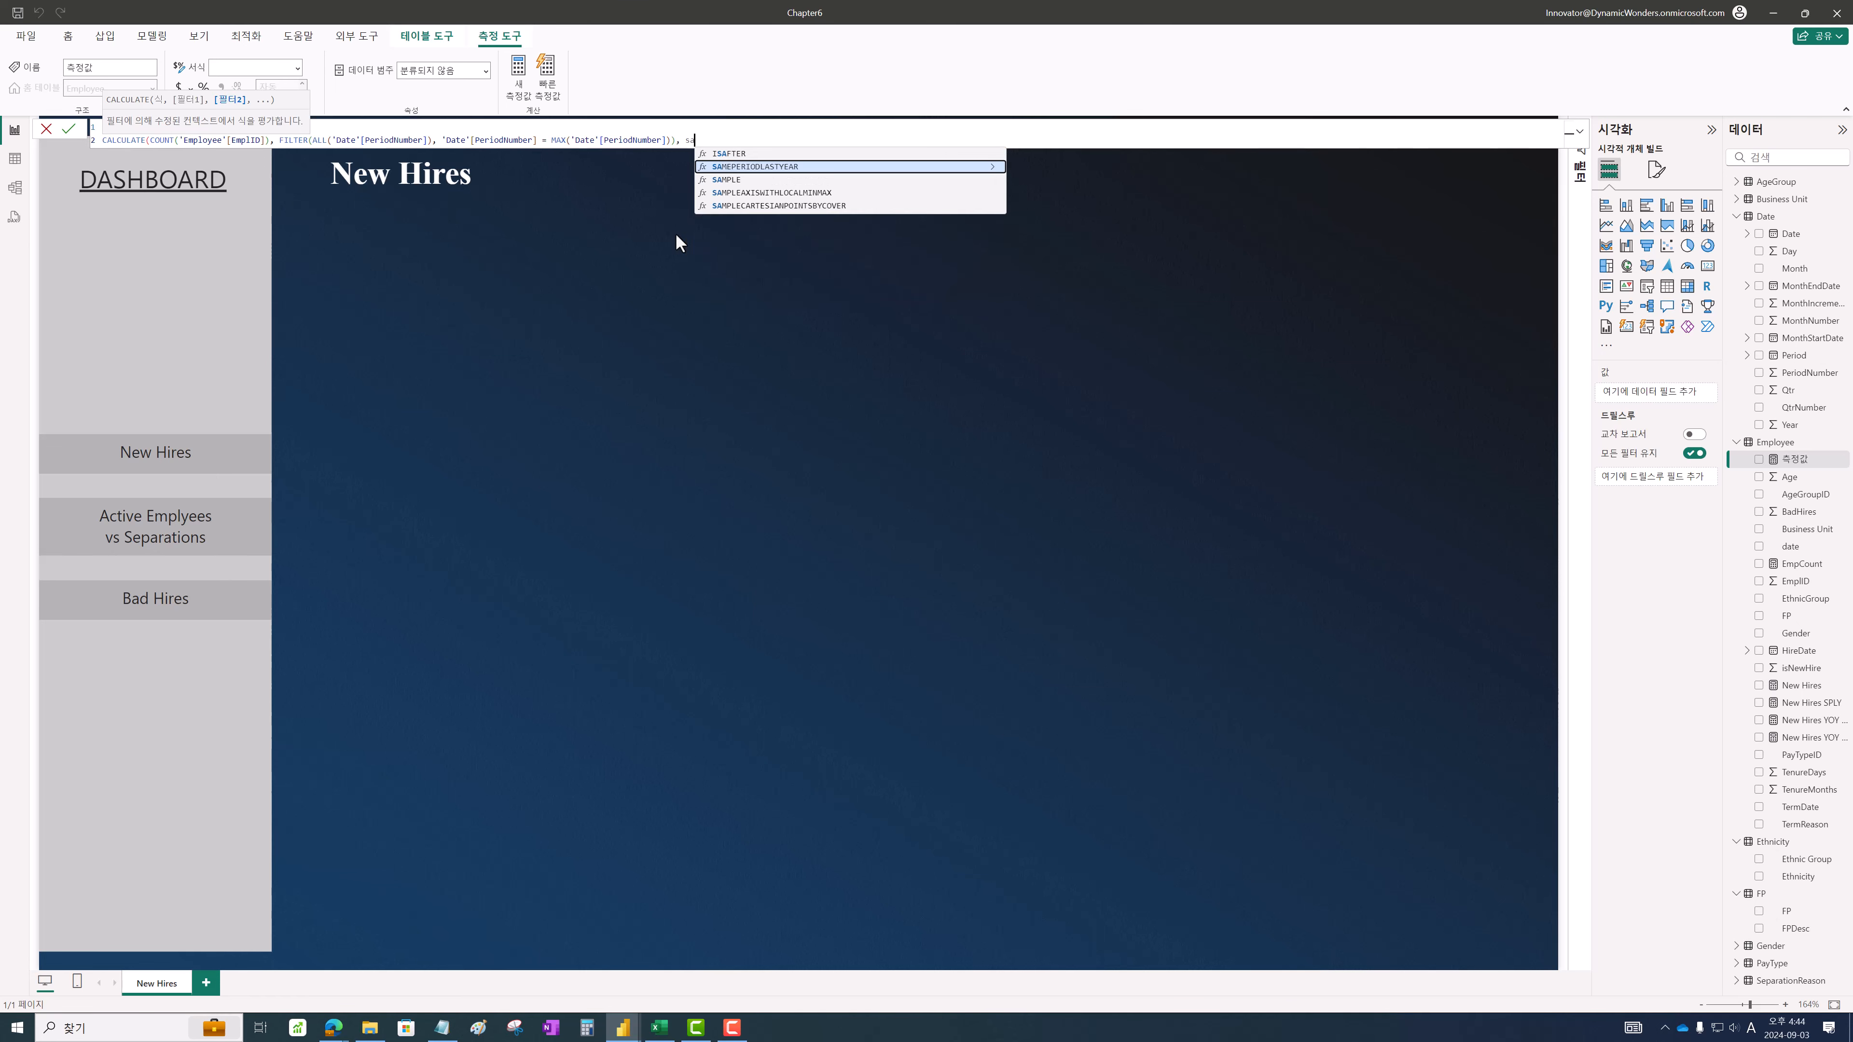
type("Date'[Date")
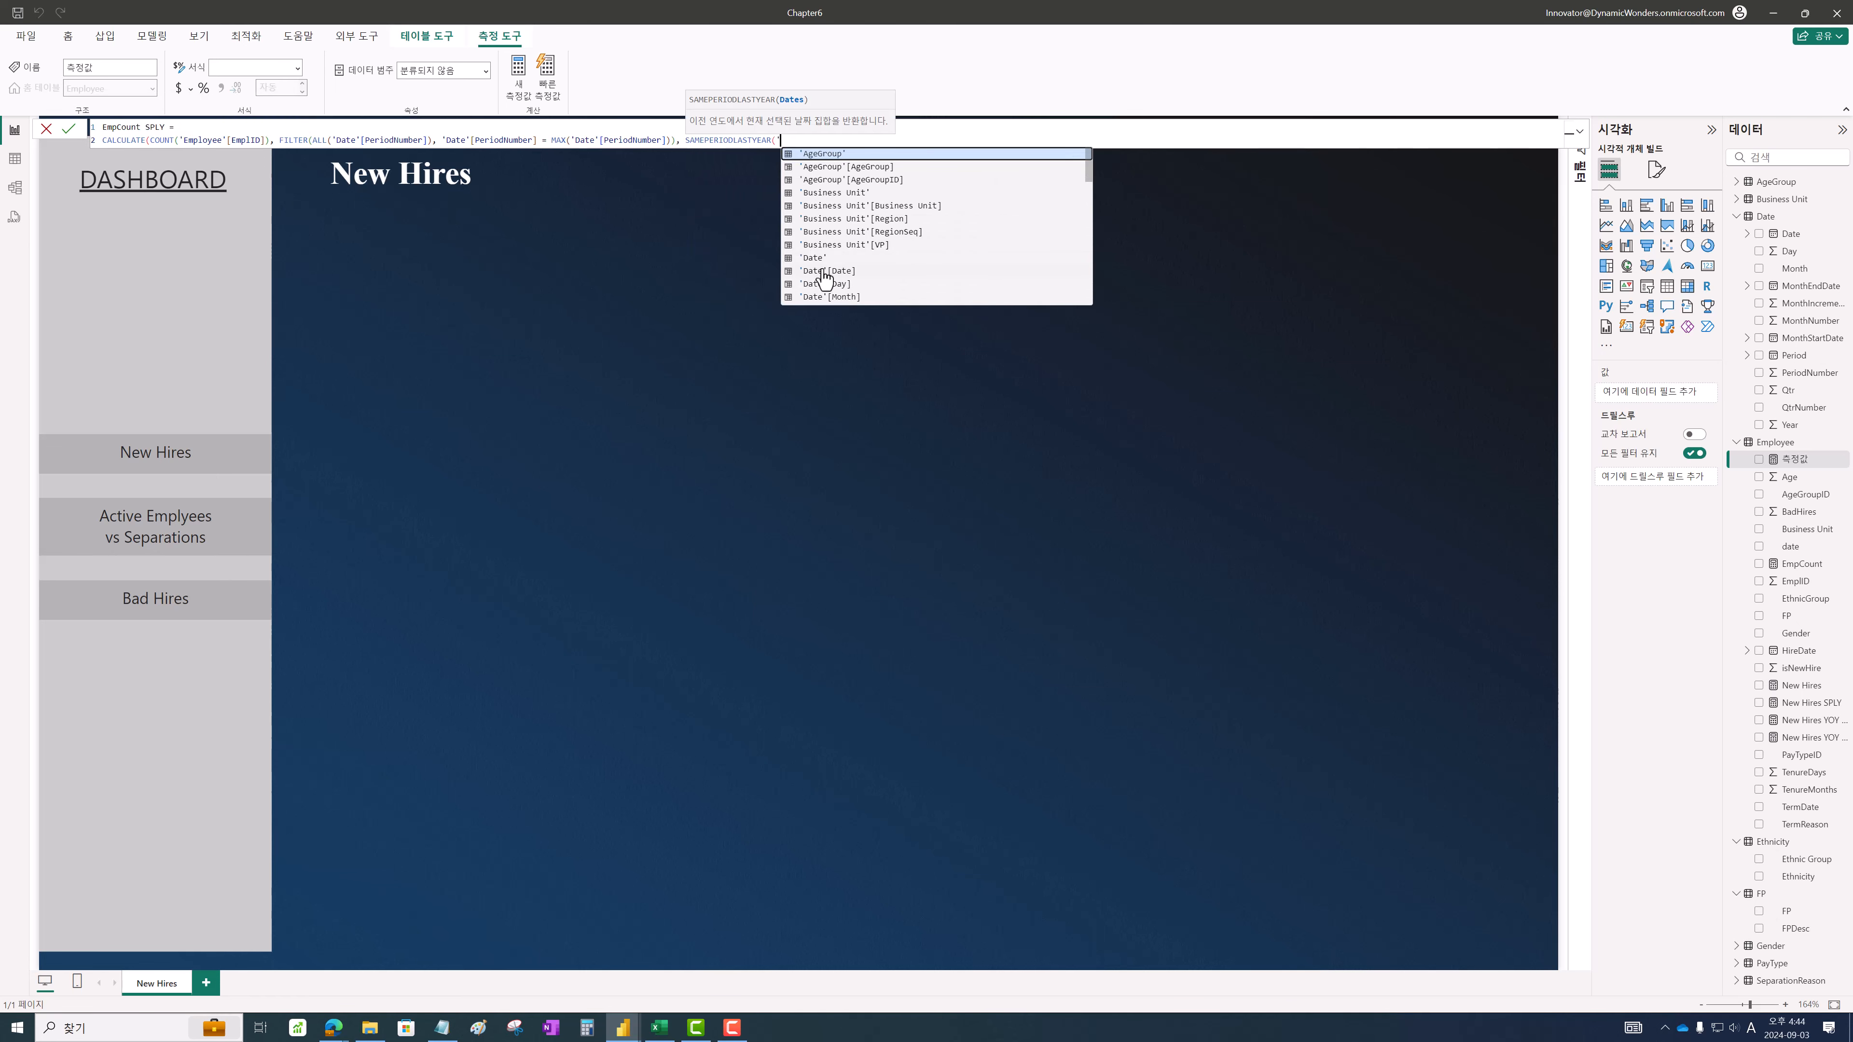
type("])")
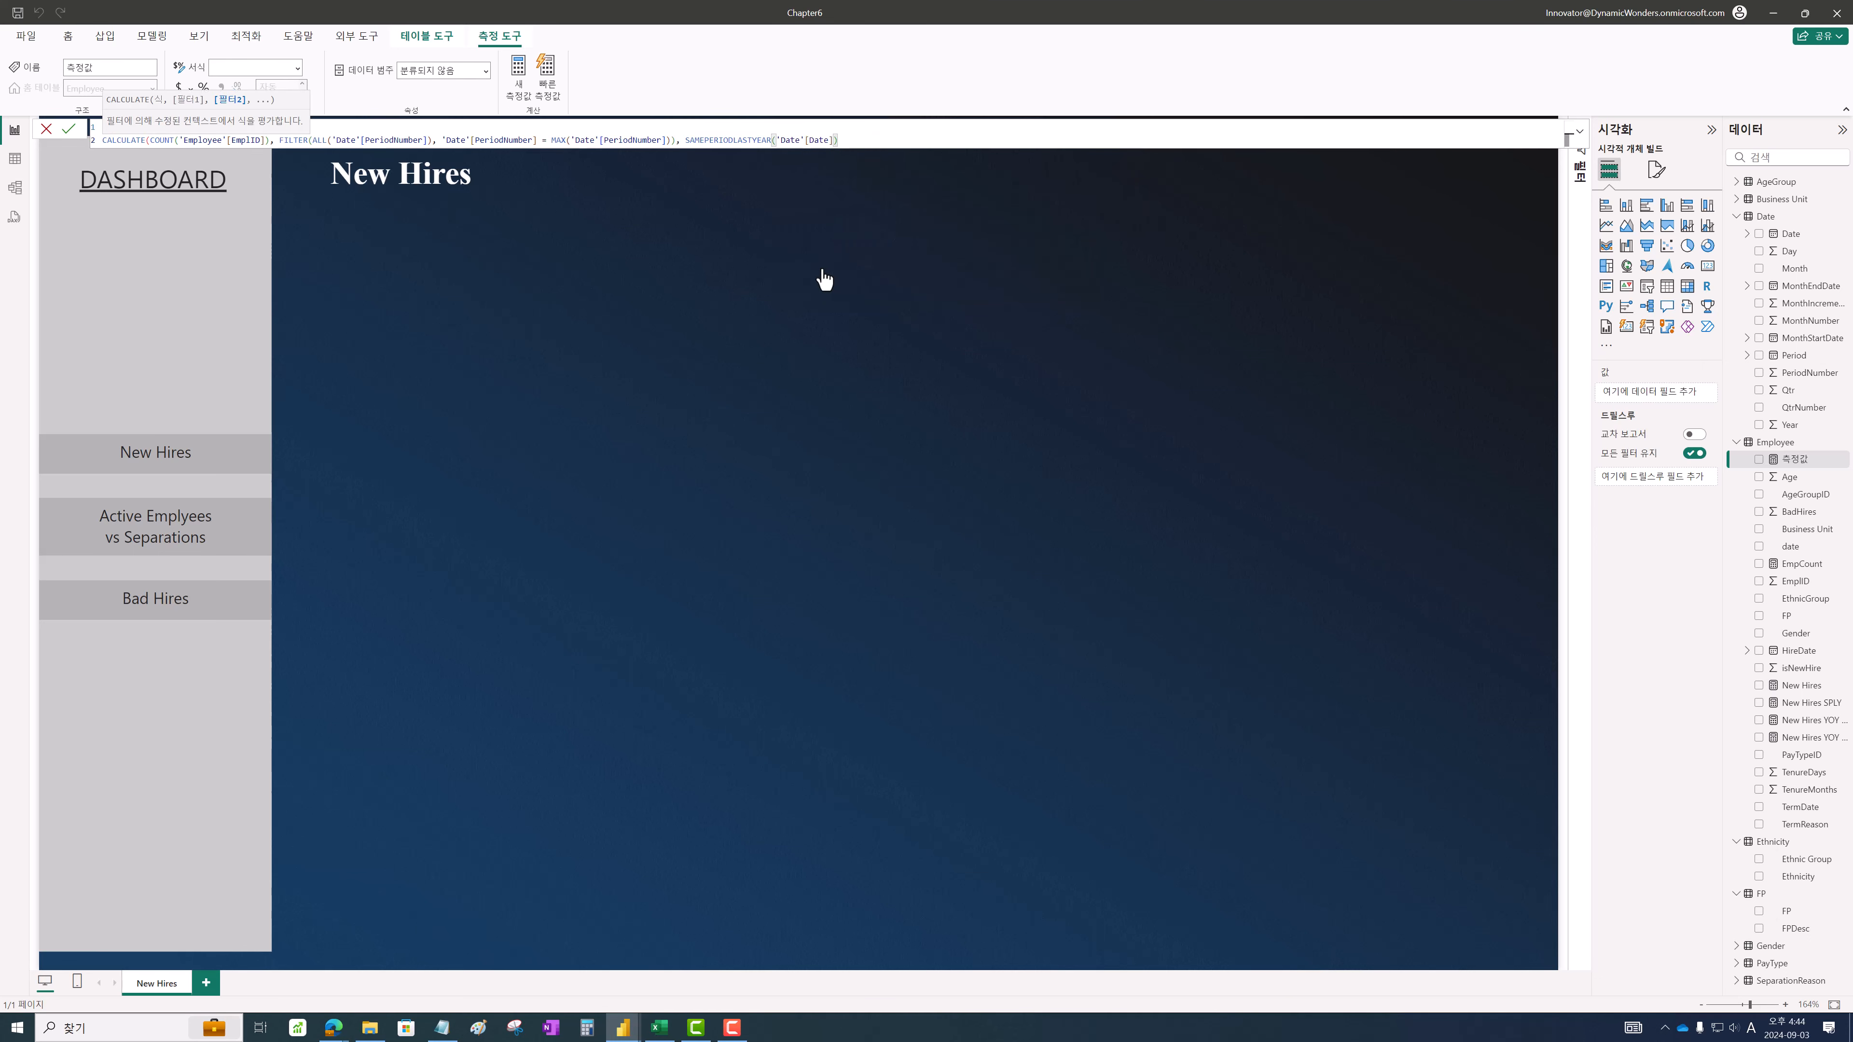
type(")")
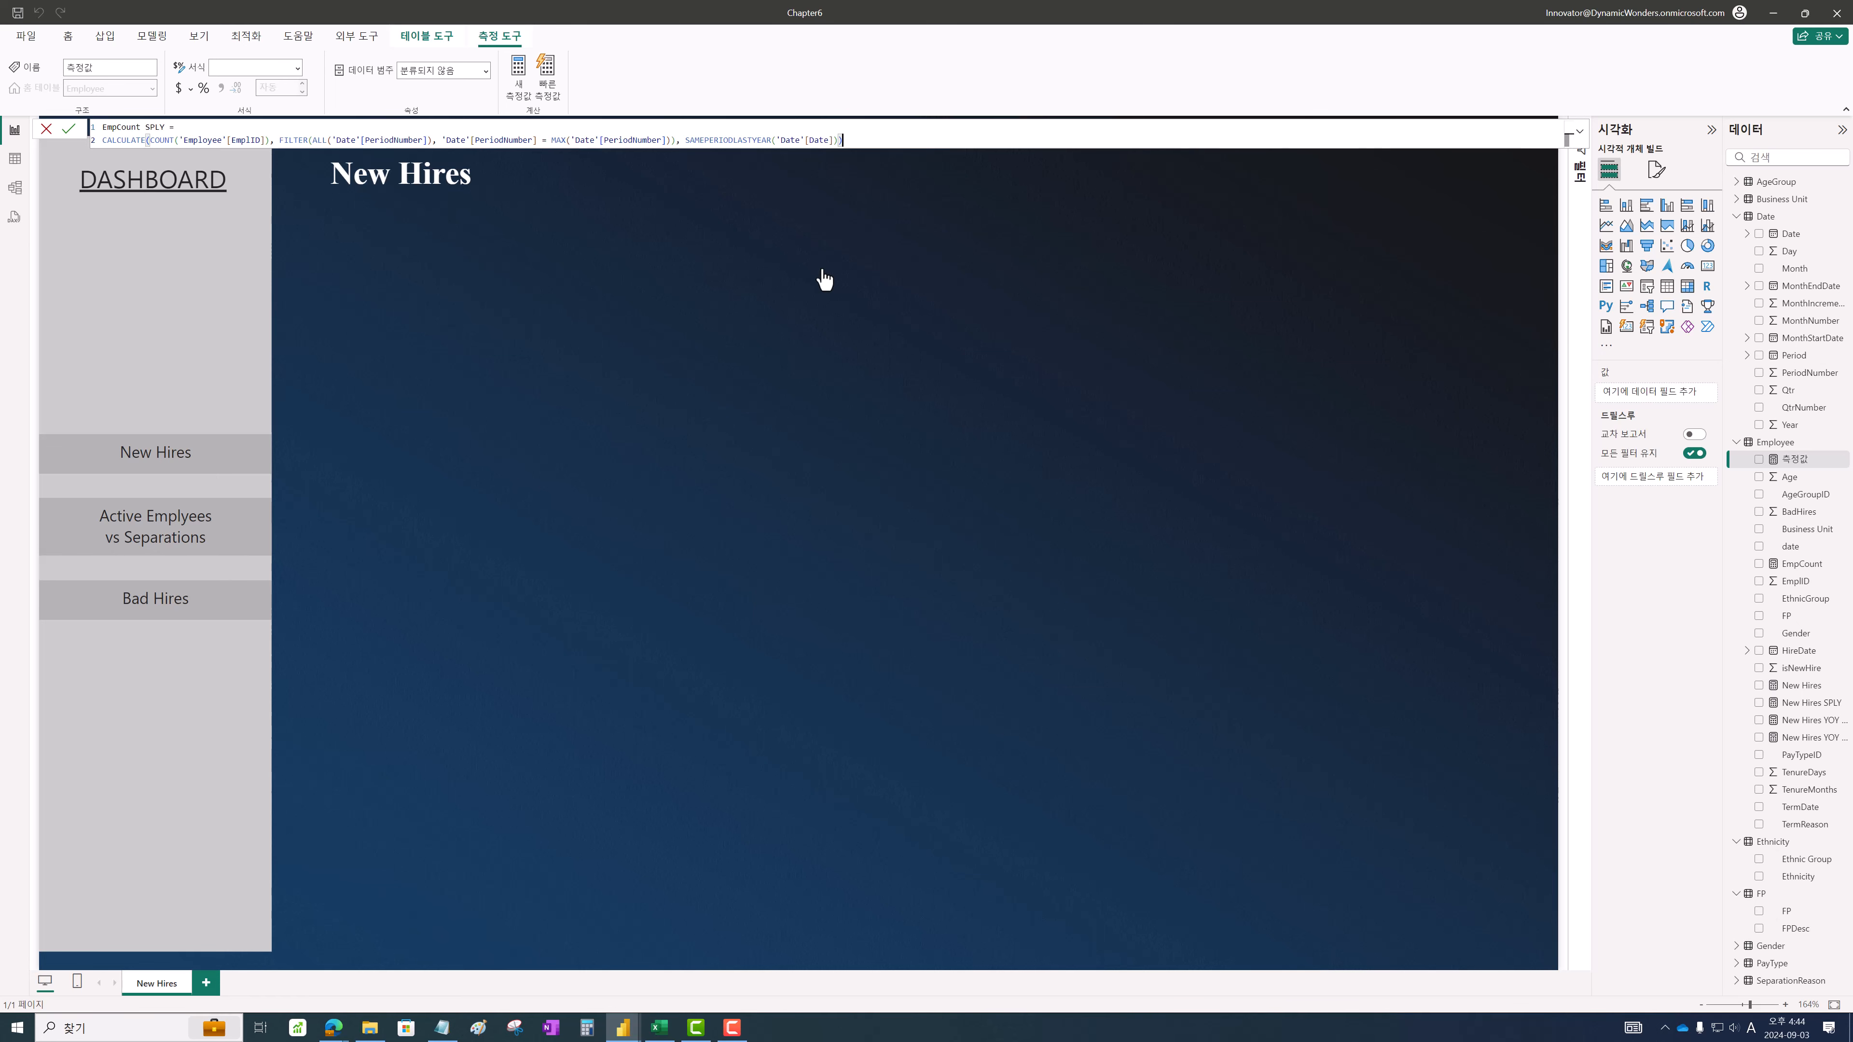
key("Return")
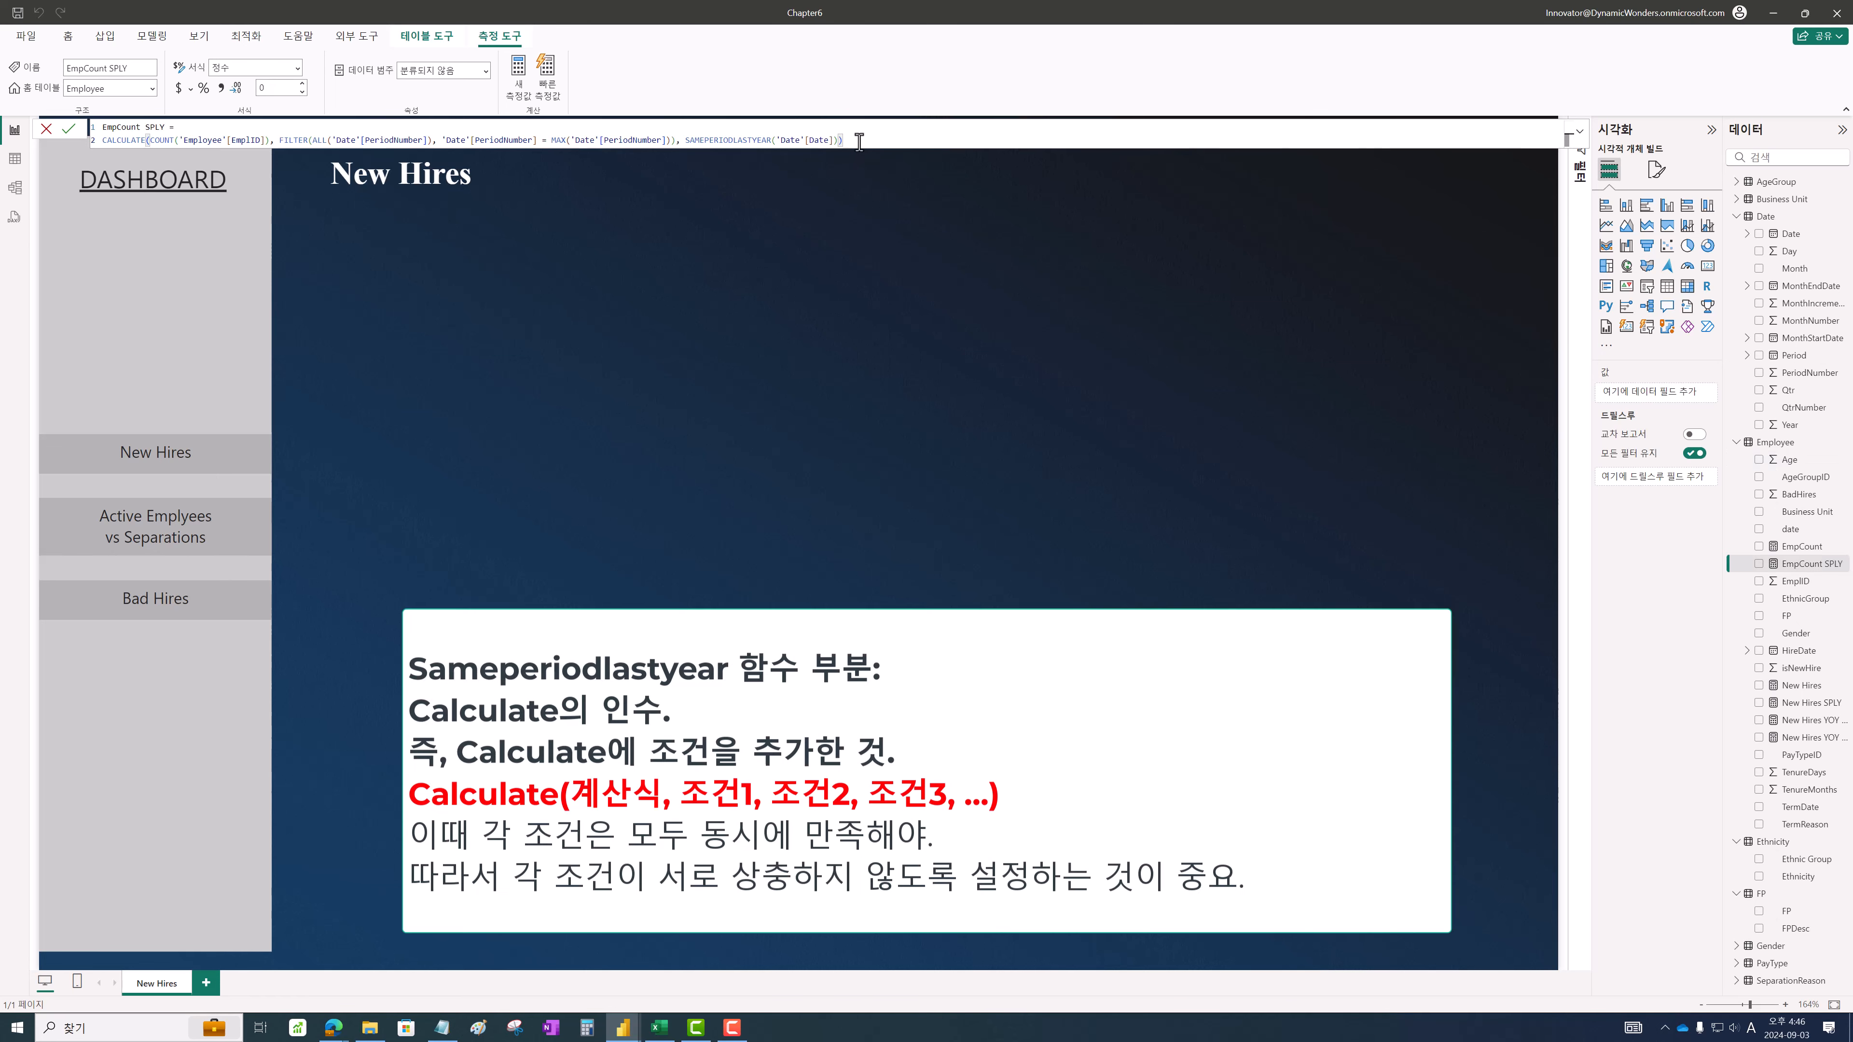
left_click_drag(844, 139, 683, 140)
left_click_drag(693, 140, 858, 138)
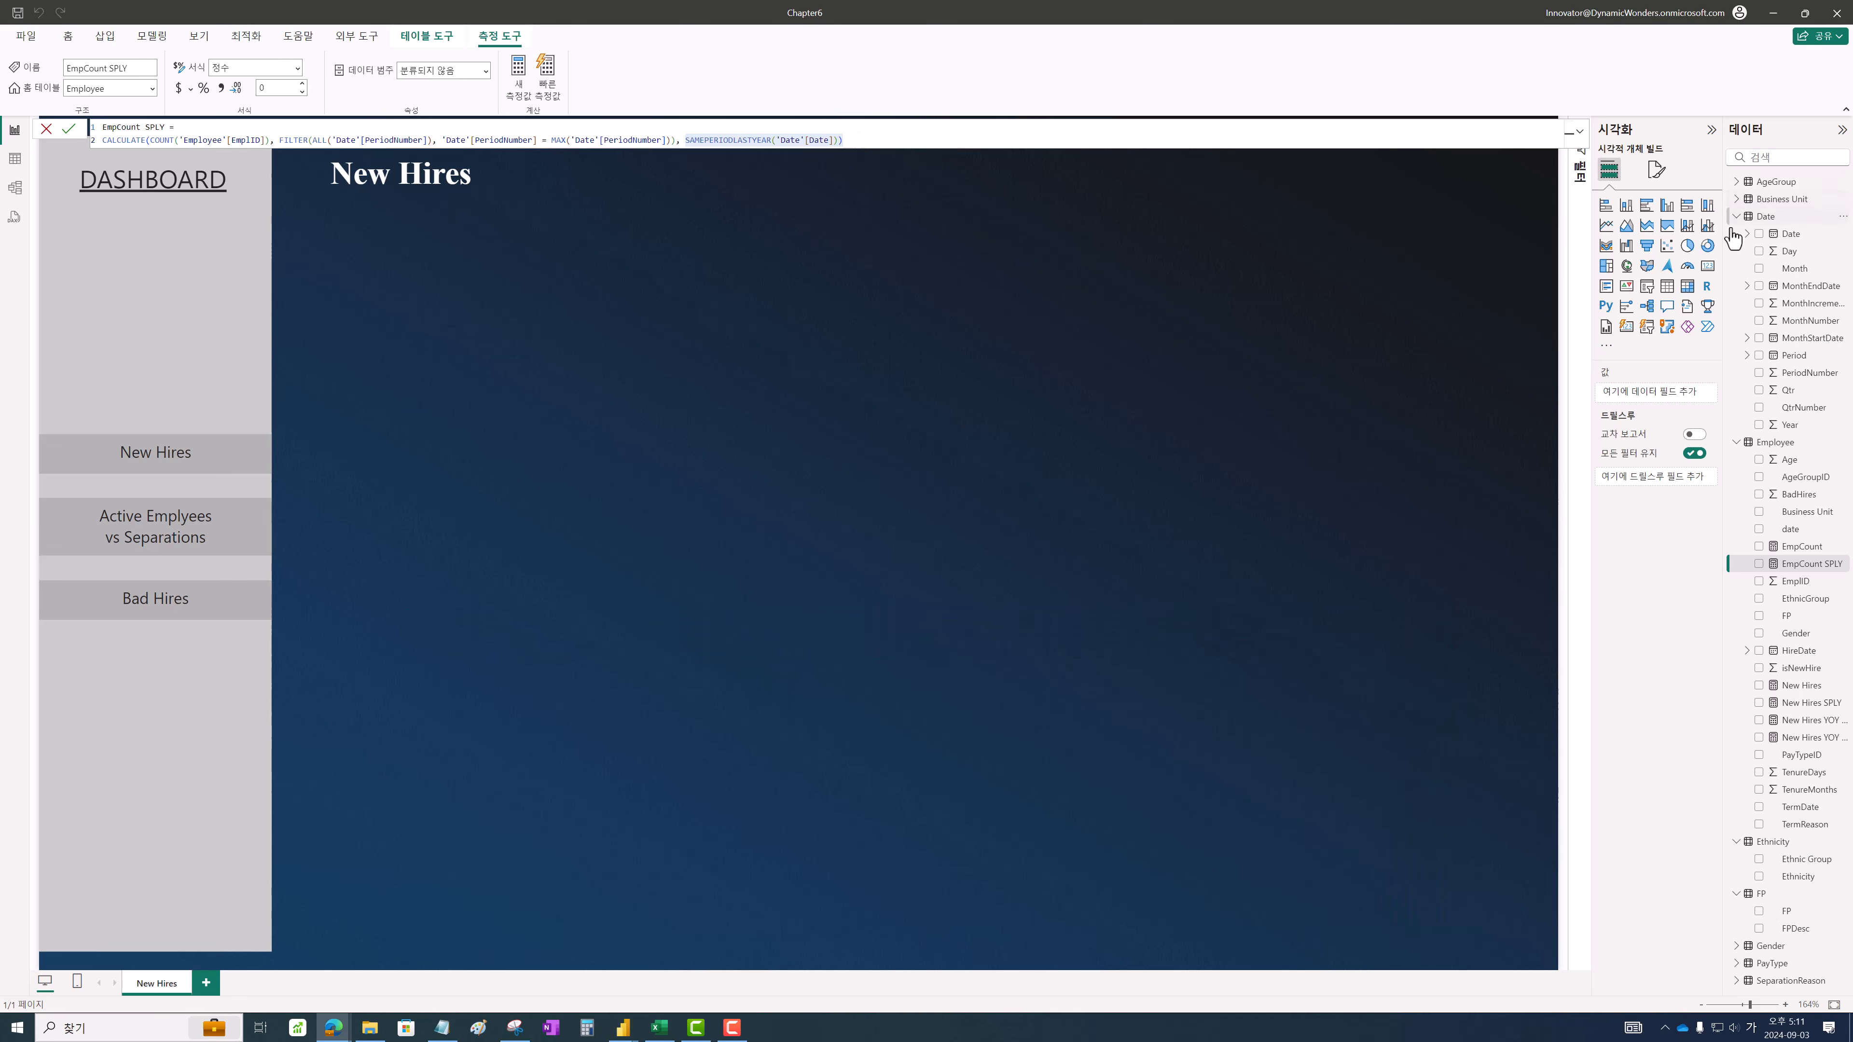
Step: Start a new measure named Actives in the Employee table, with its formula on a second line
left_click(1777, 443)
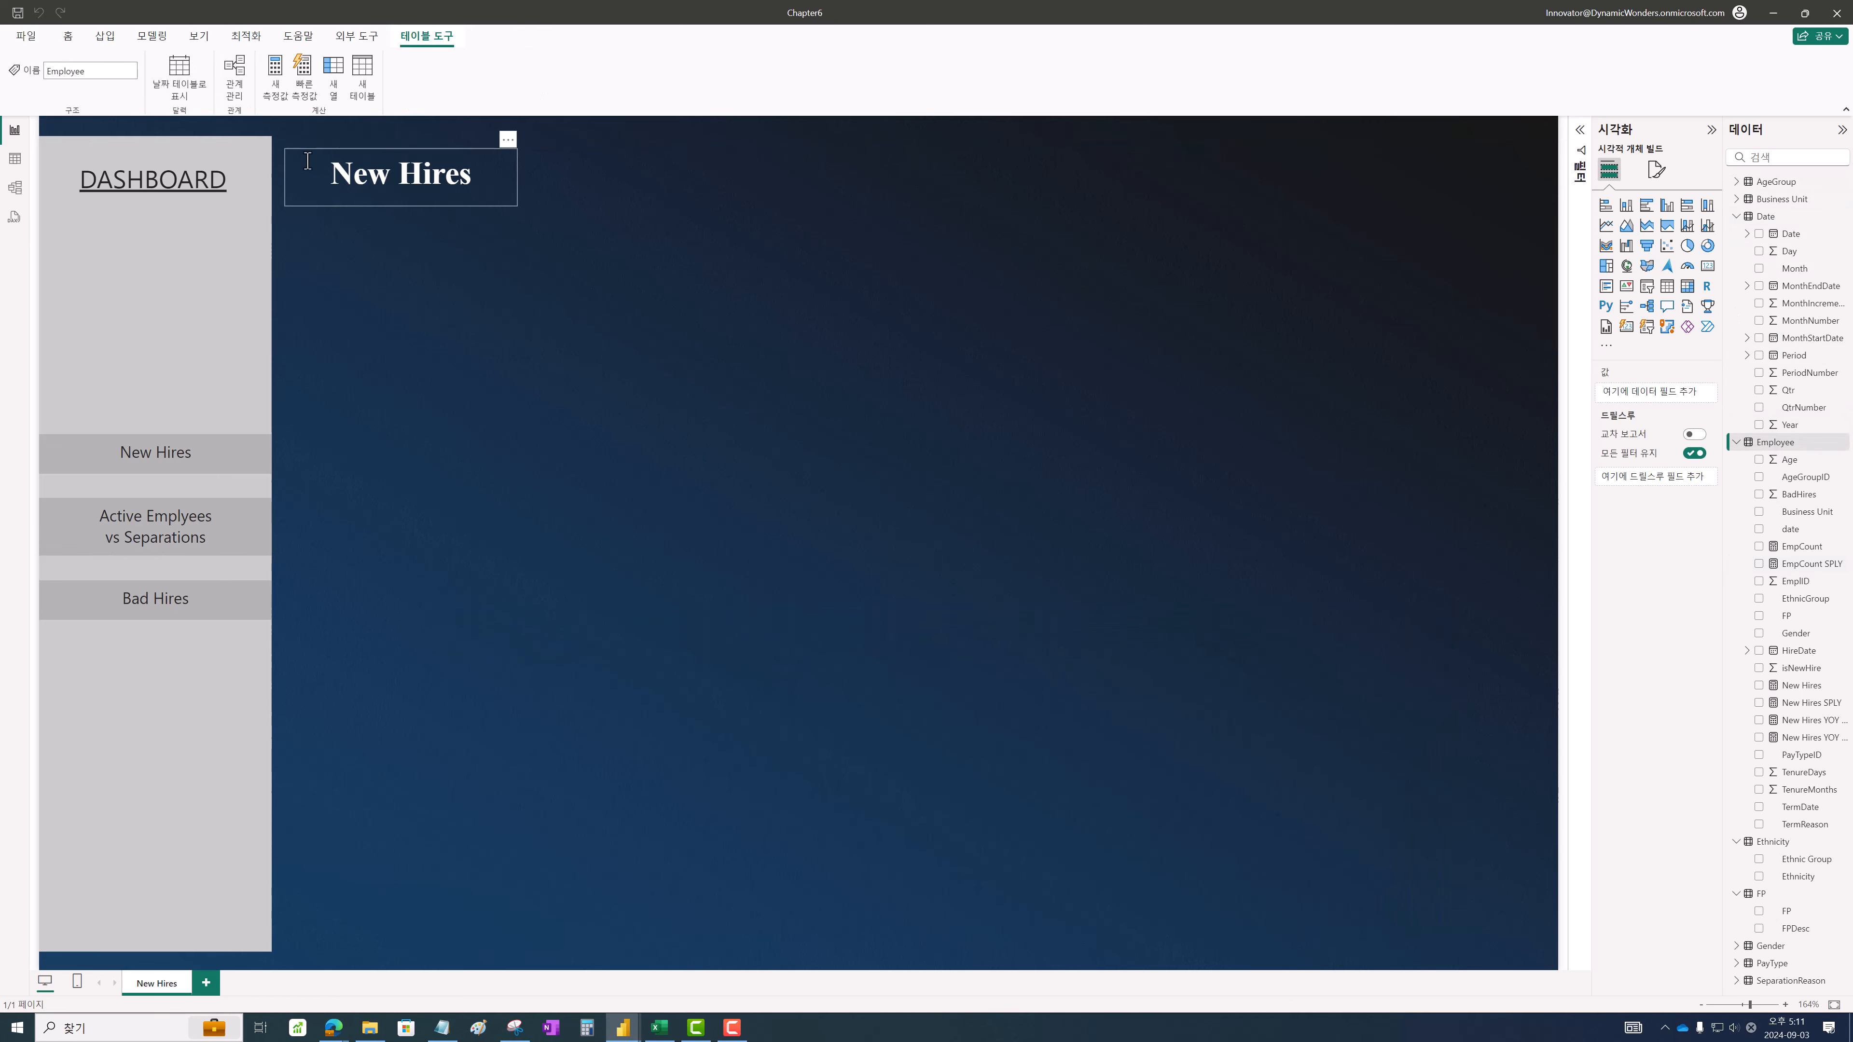
left_click(275, 80)
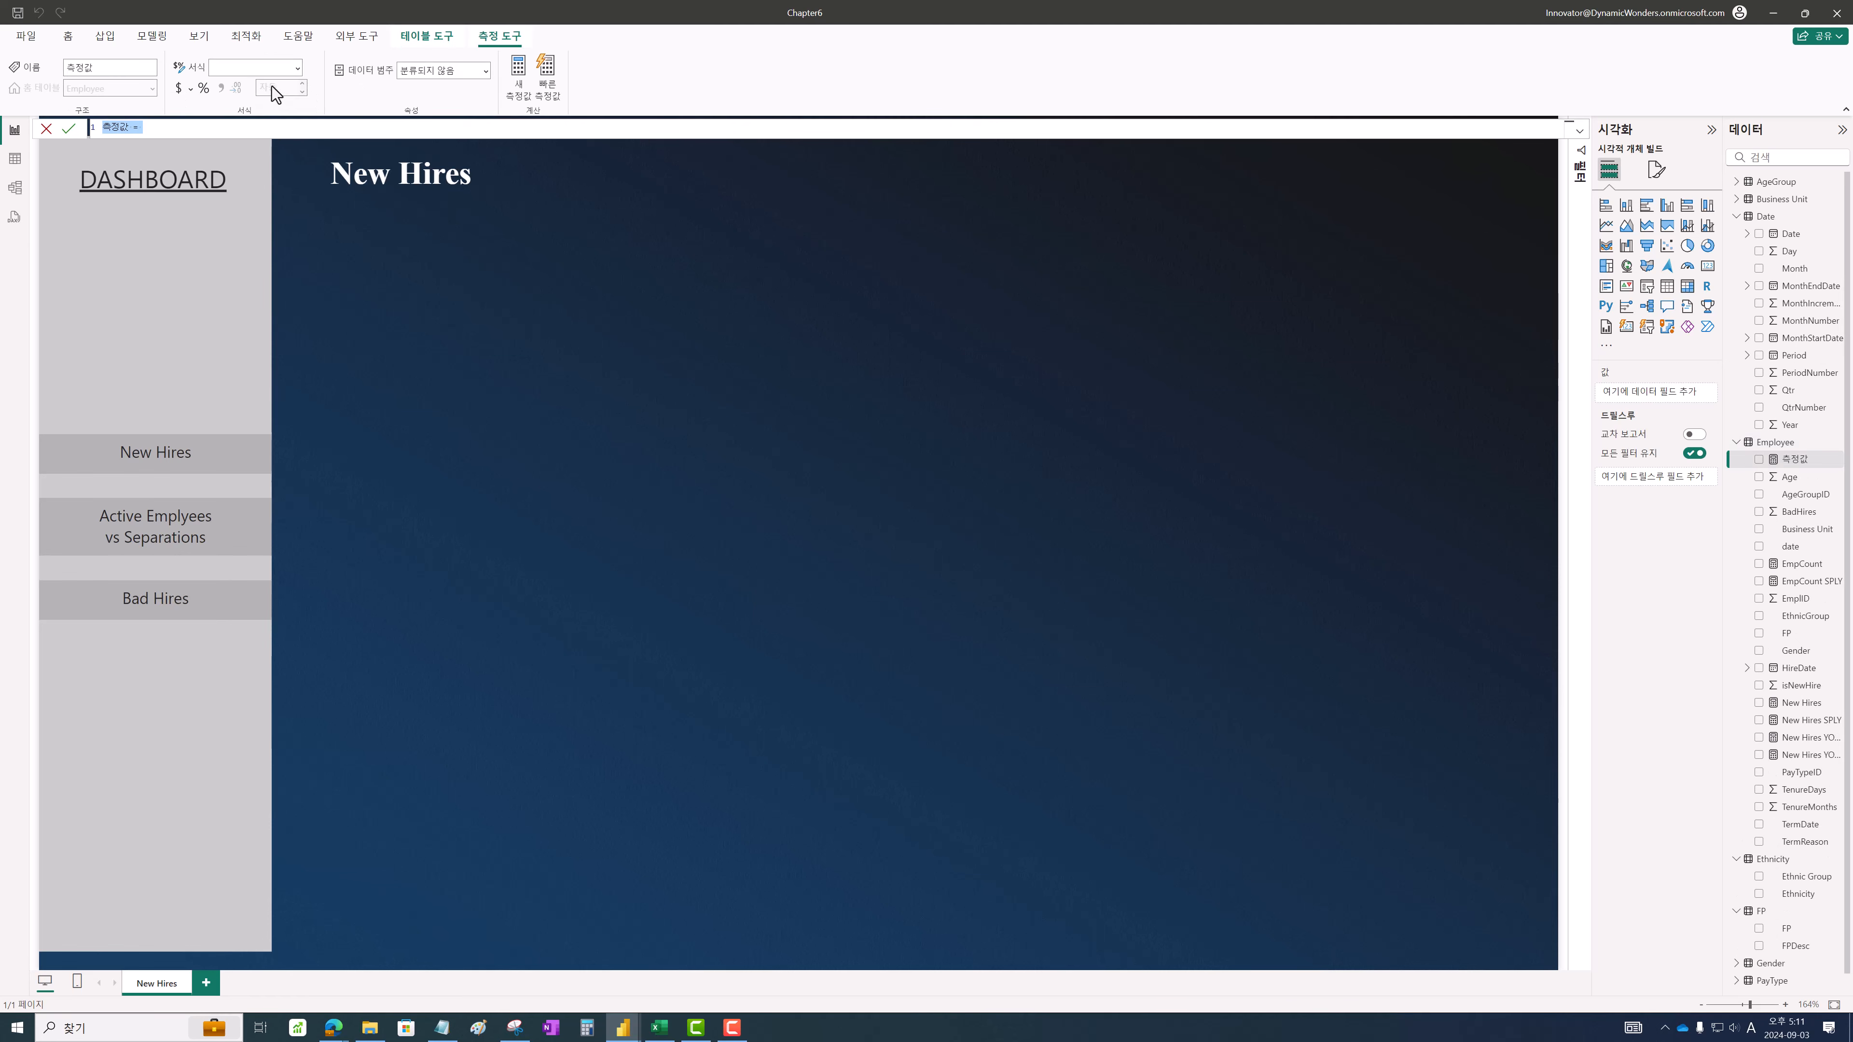
type("Actives =")
key("shift+Return")
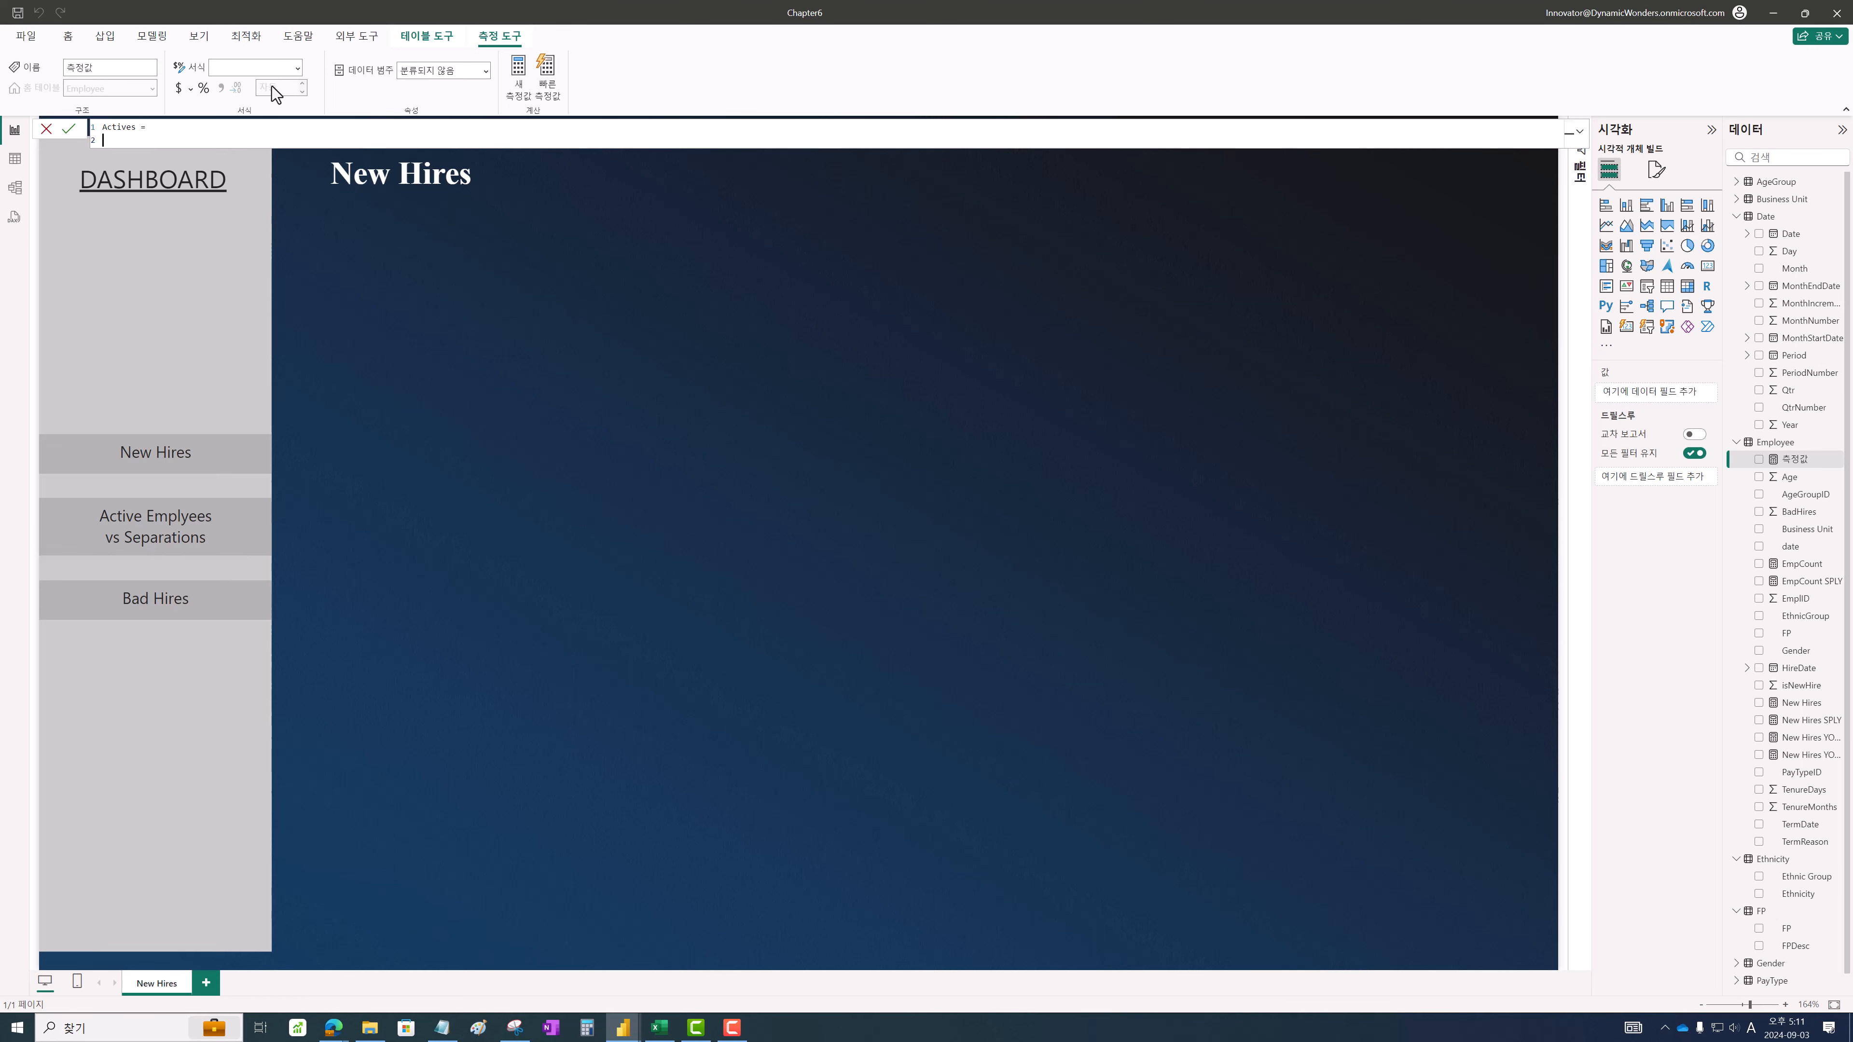
Step: Begin the Actives formula with CALCULATE, using the [EmpCount] measure as its expression
type("cal")
key("Tab")
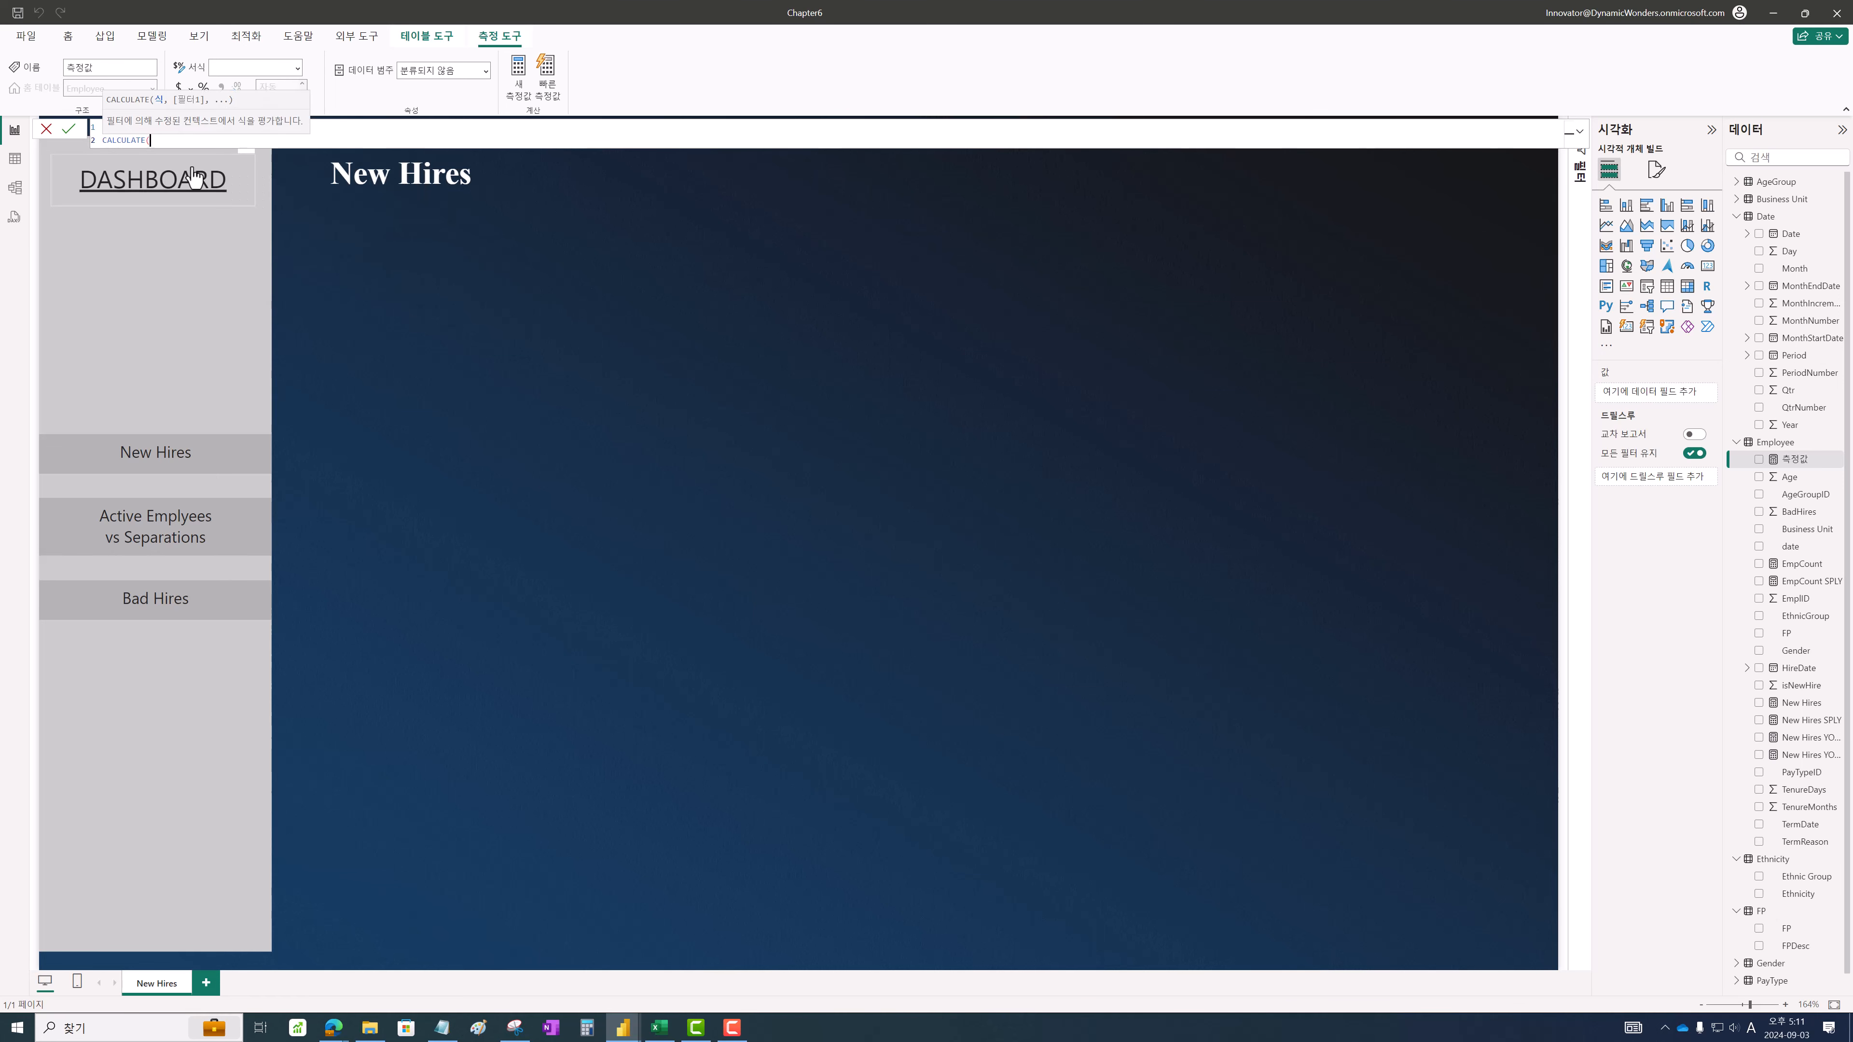
type("[")
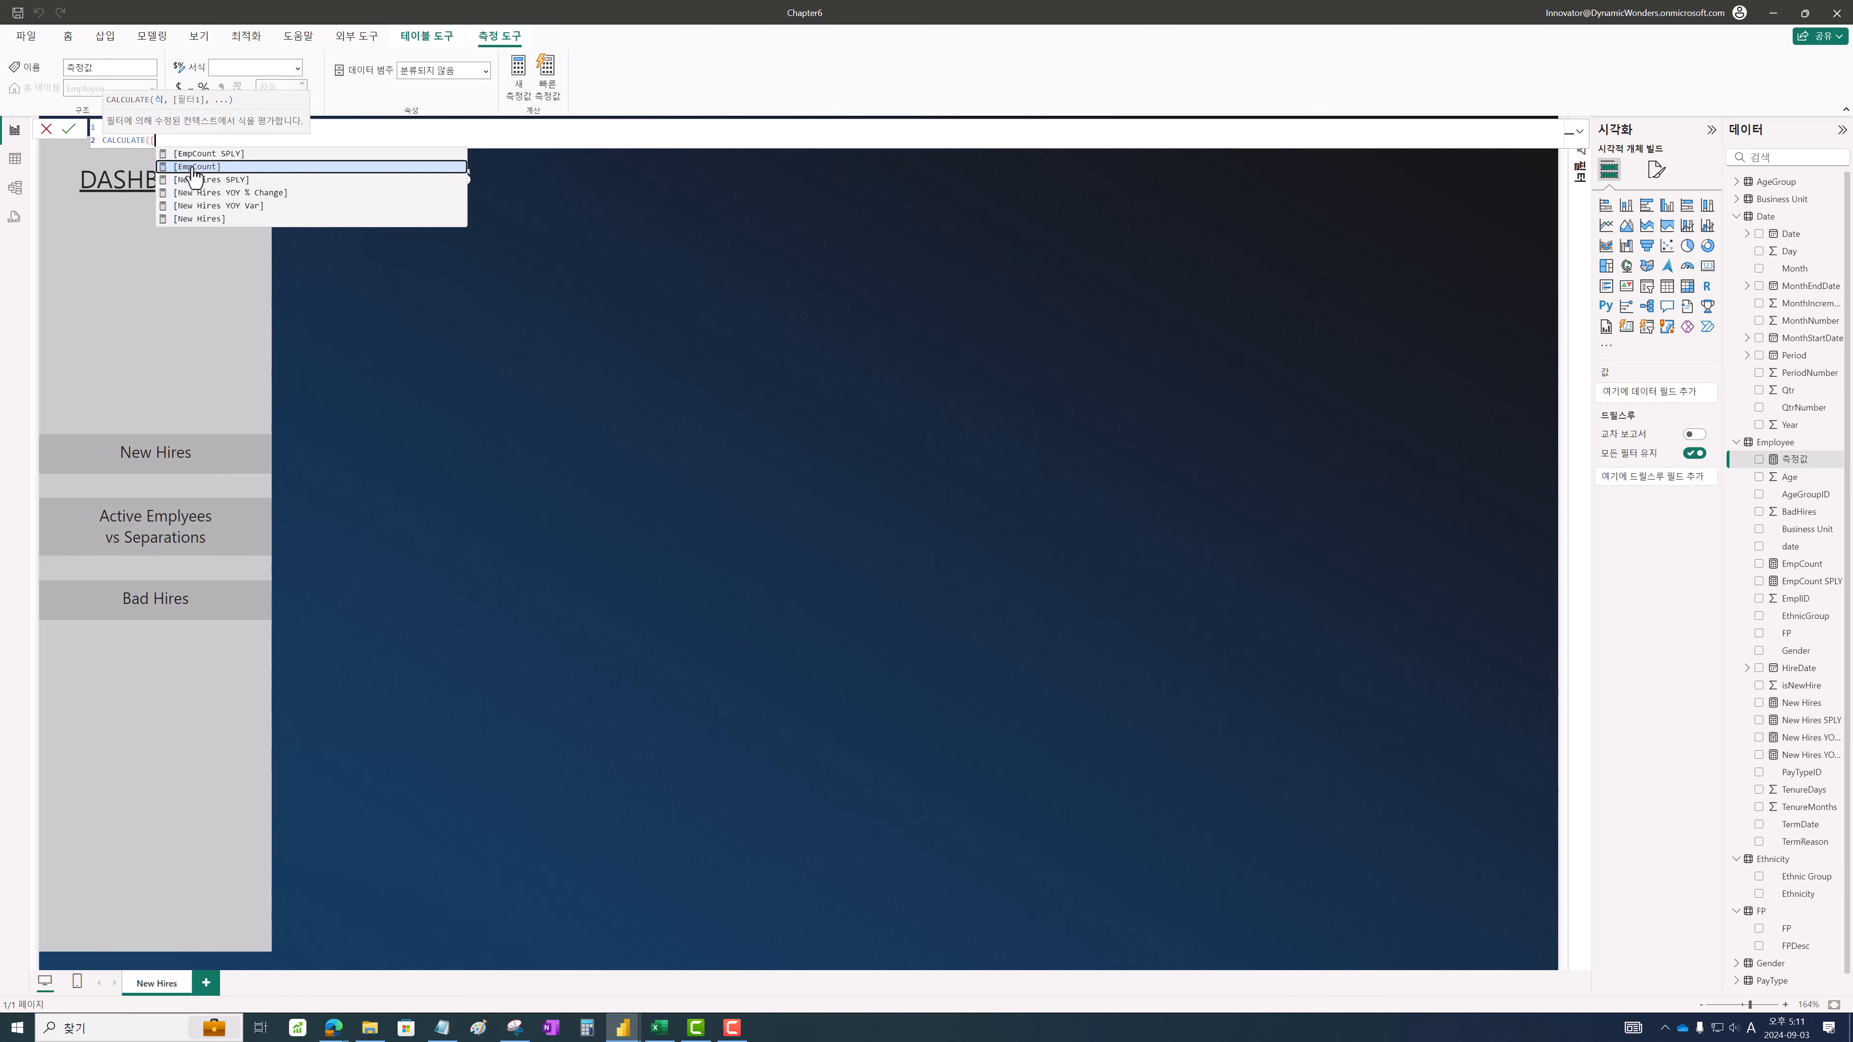
left_click(192, 167)
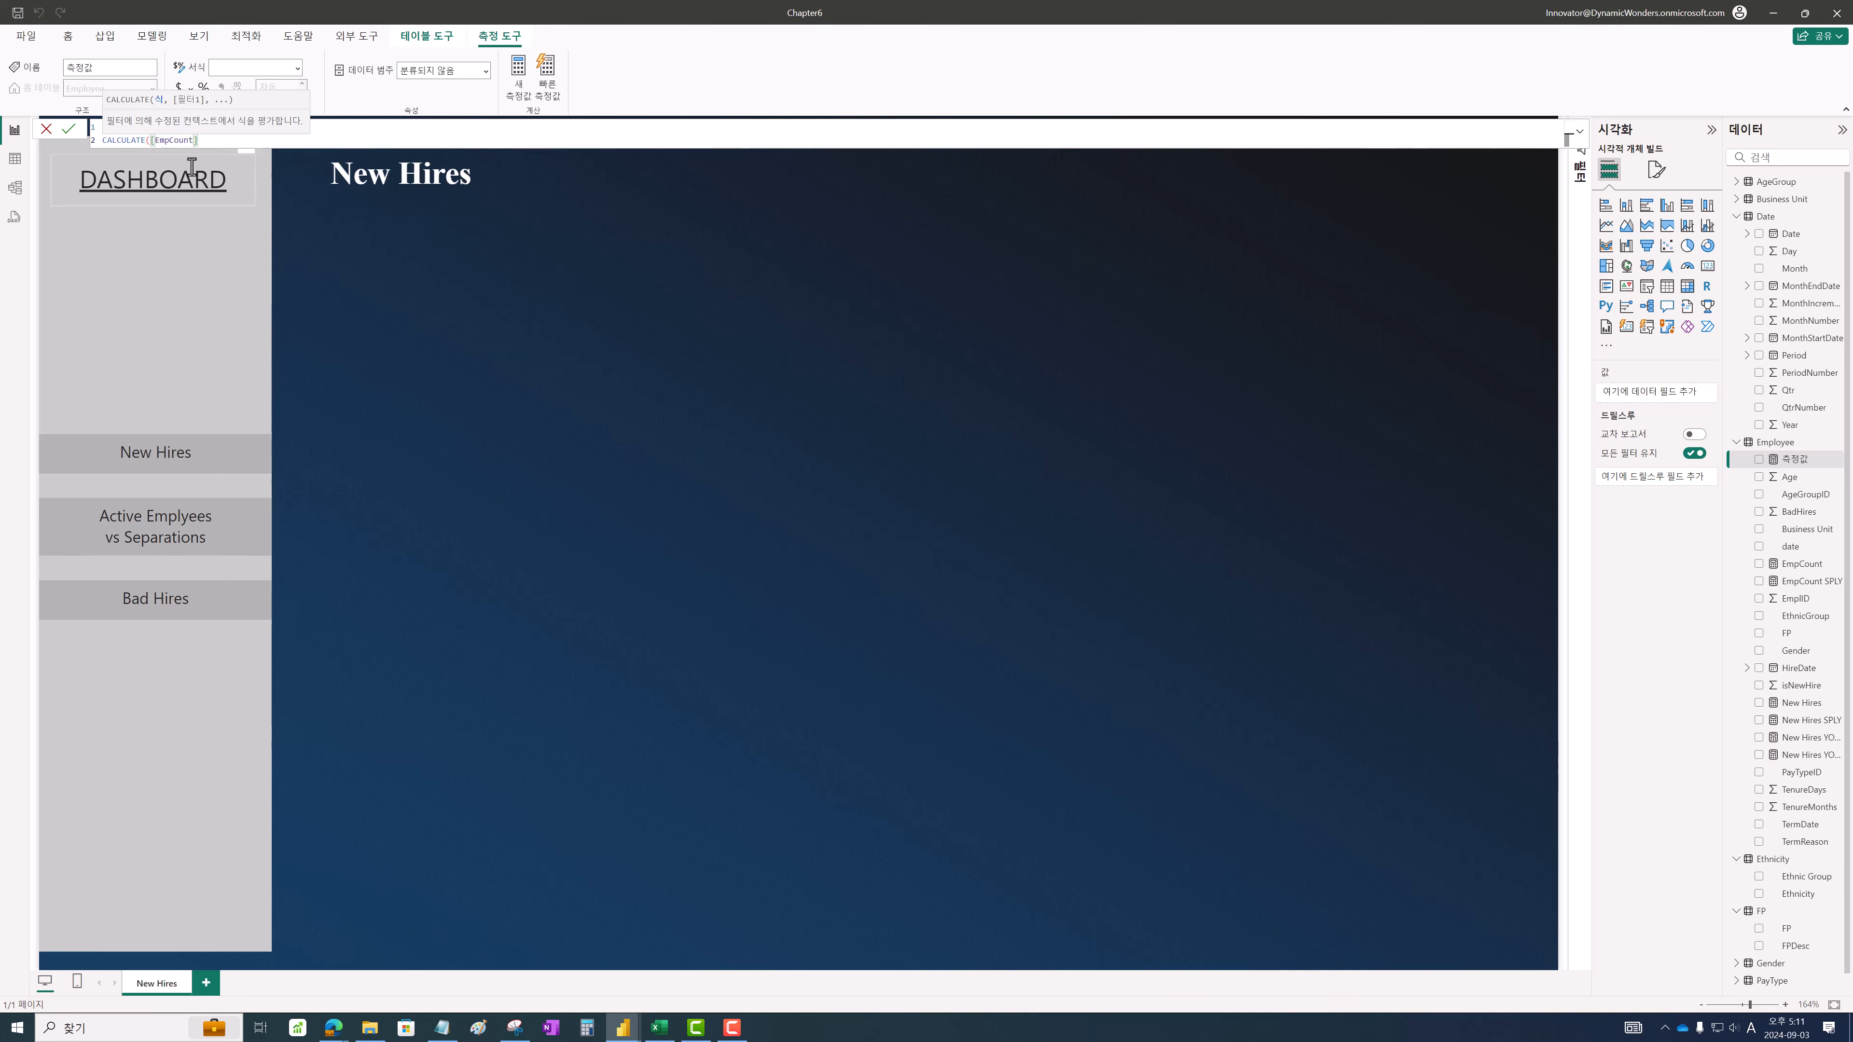
type(", ")
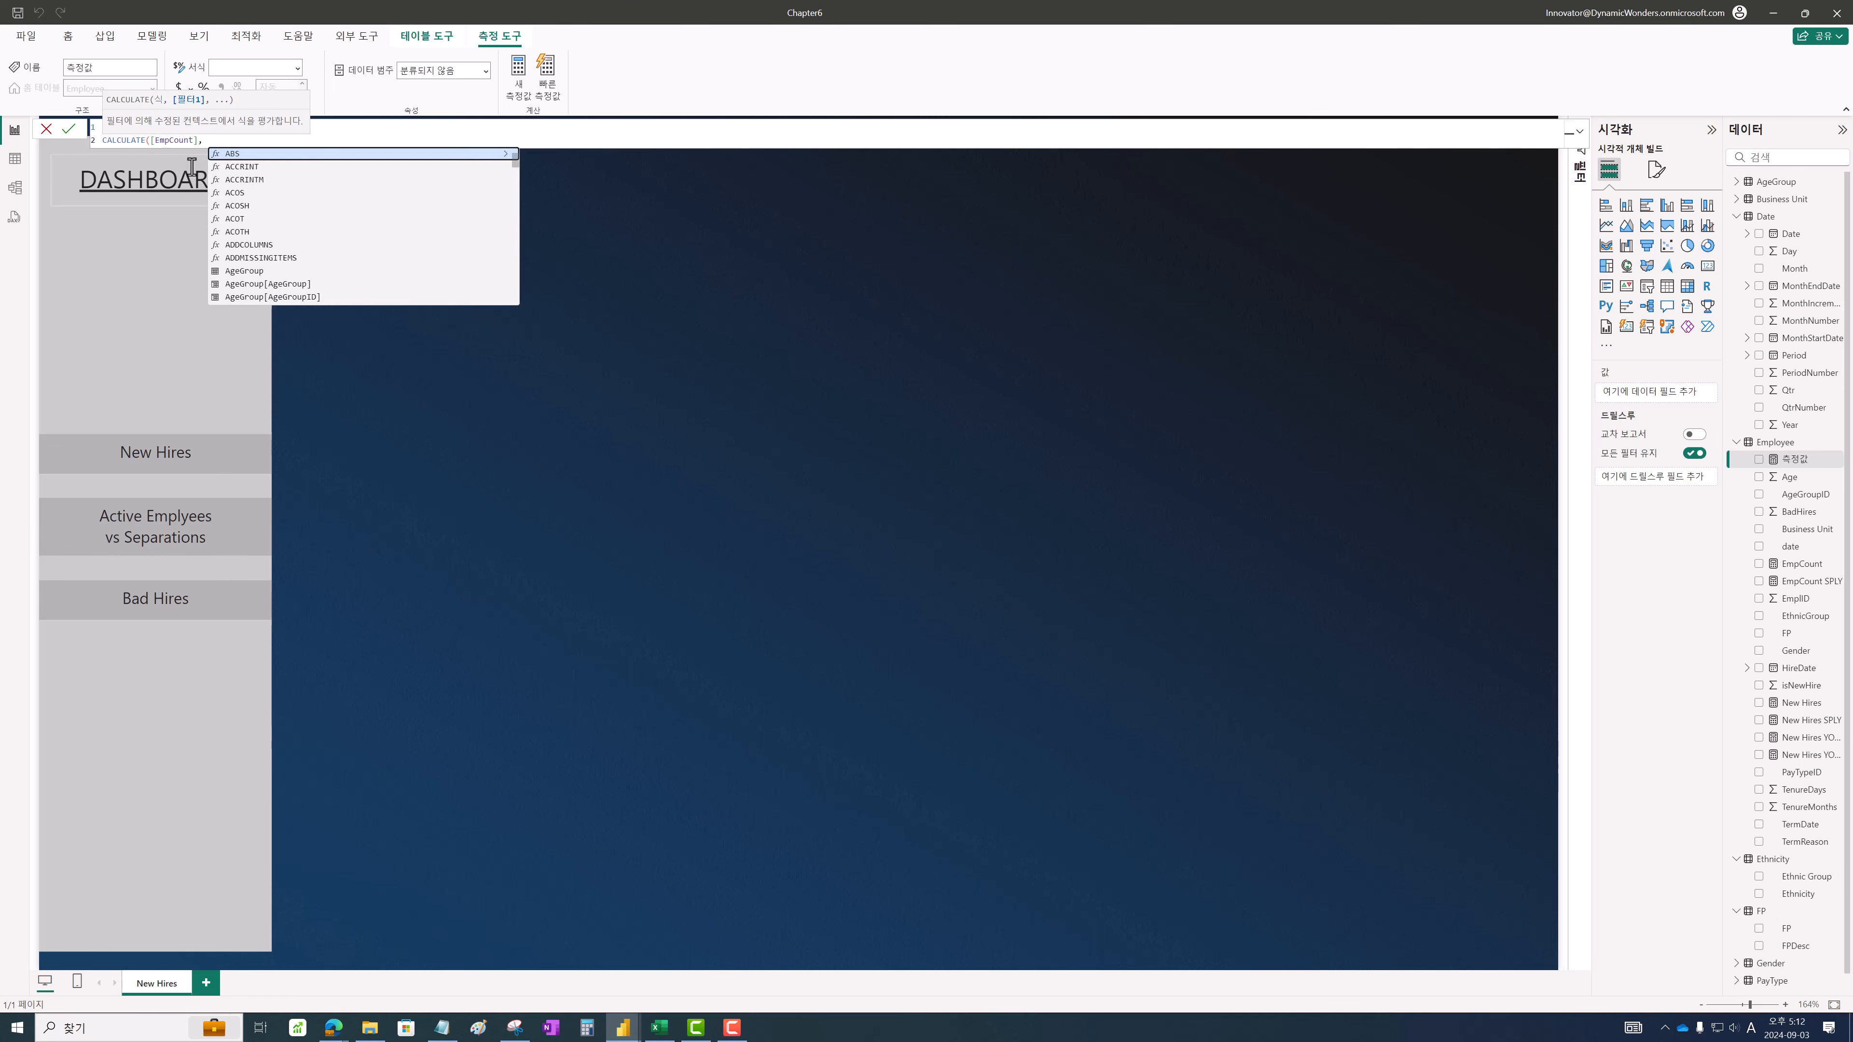
Step: Add a FILTER on the 'Employee' table with the condition ISBLANK('Employee'[TermDate]) to the Actives formula
type("FILTER('Employee'")
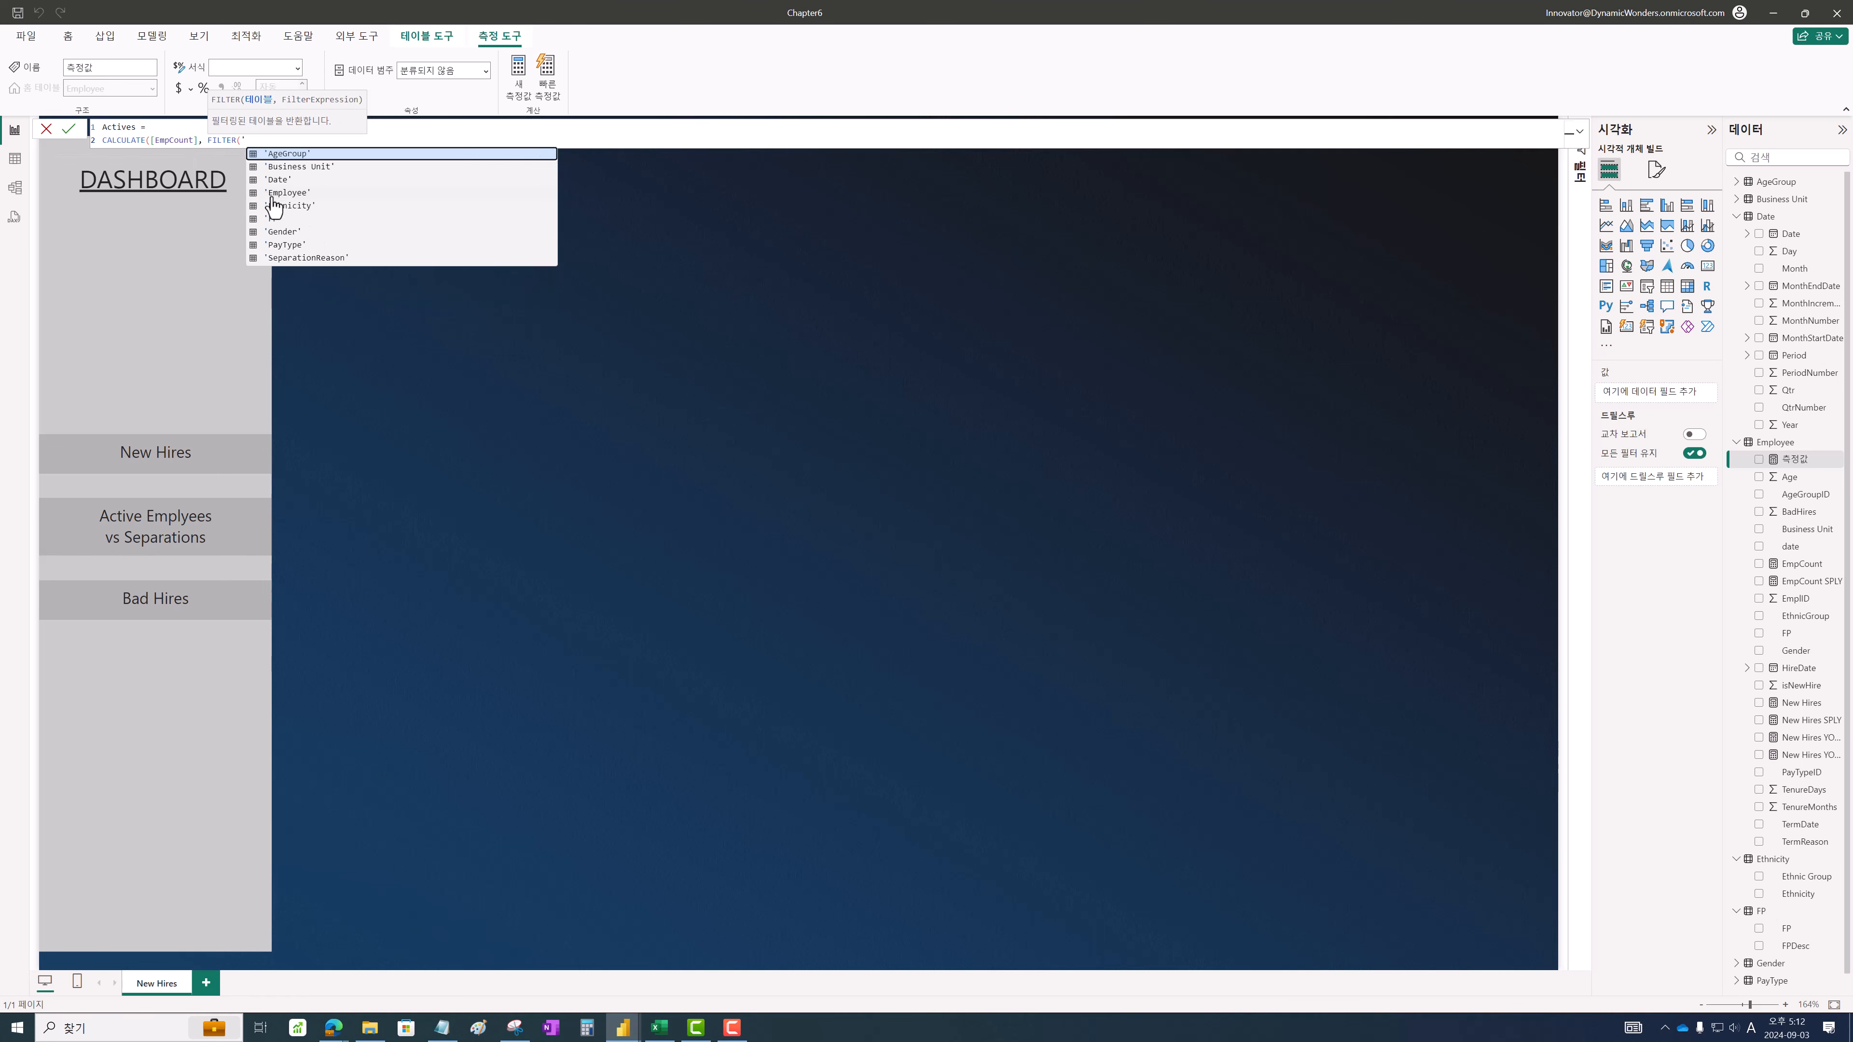
type(", ")
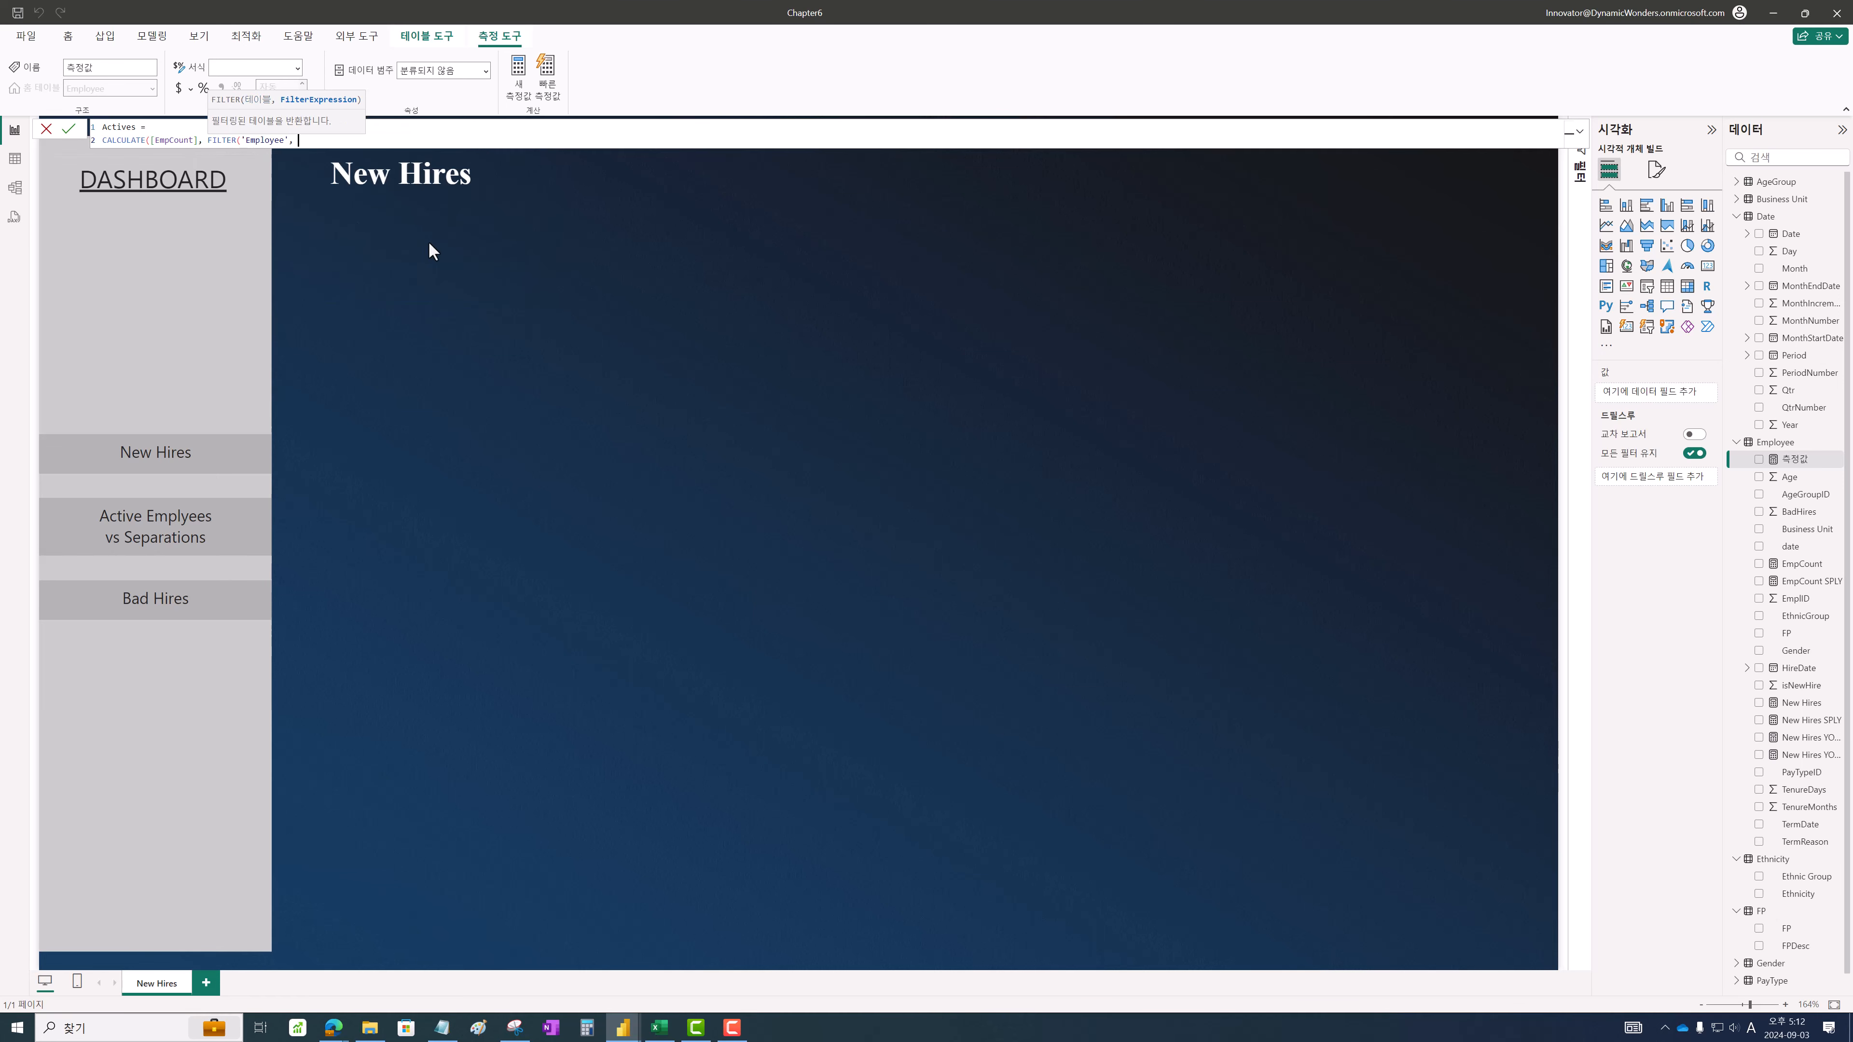
type("ISBLANK(")
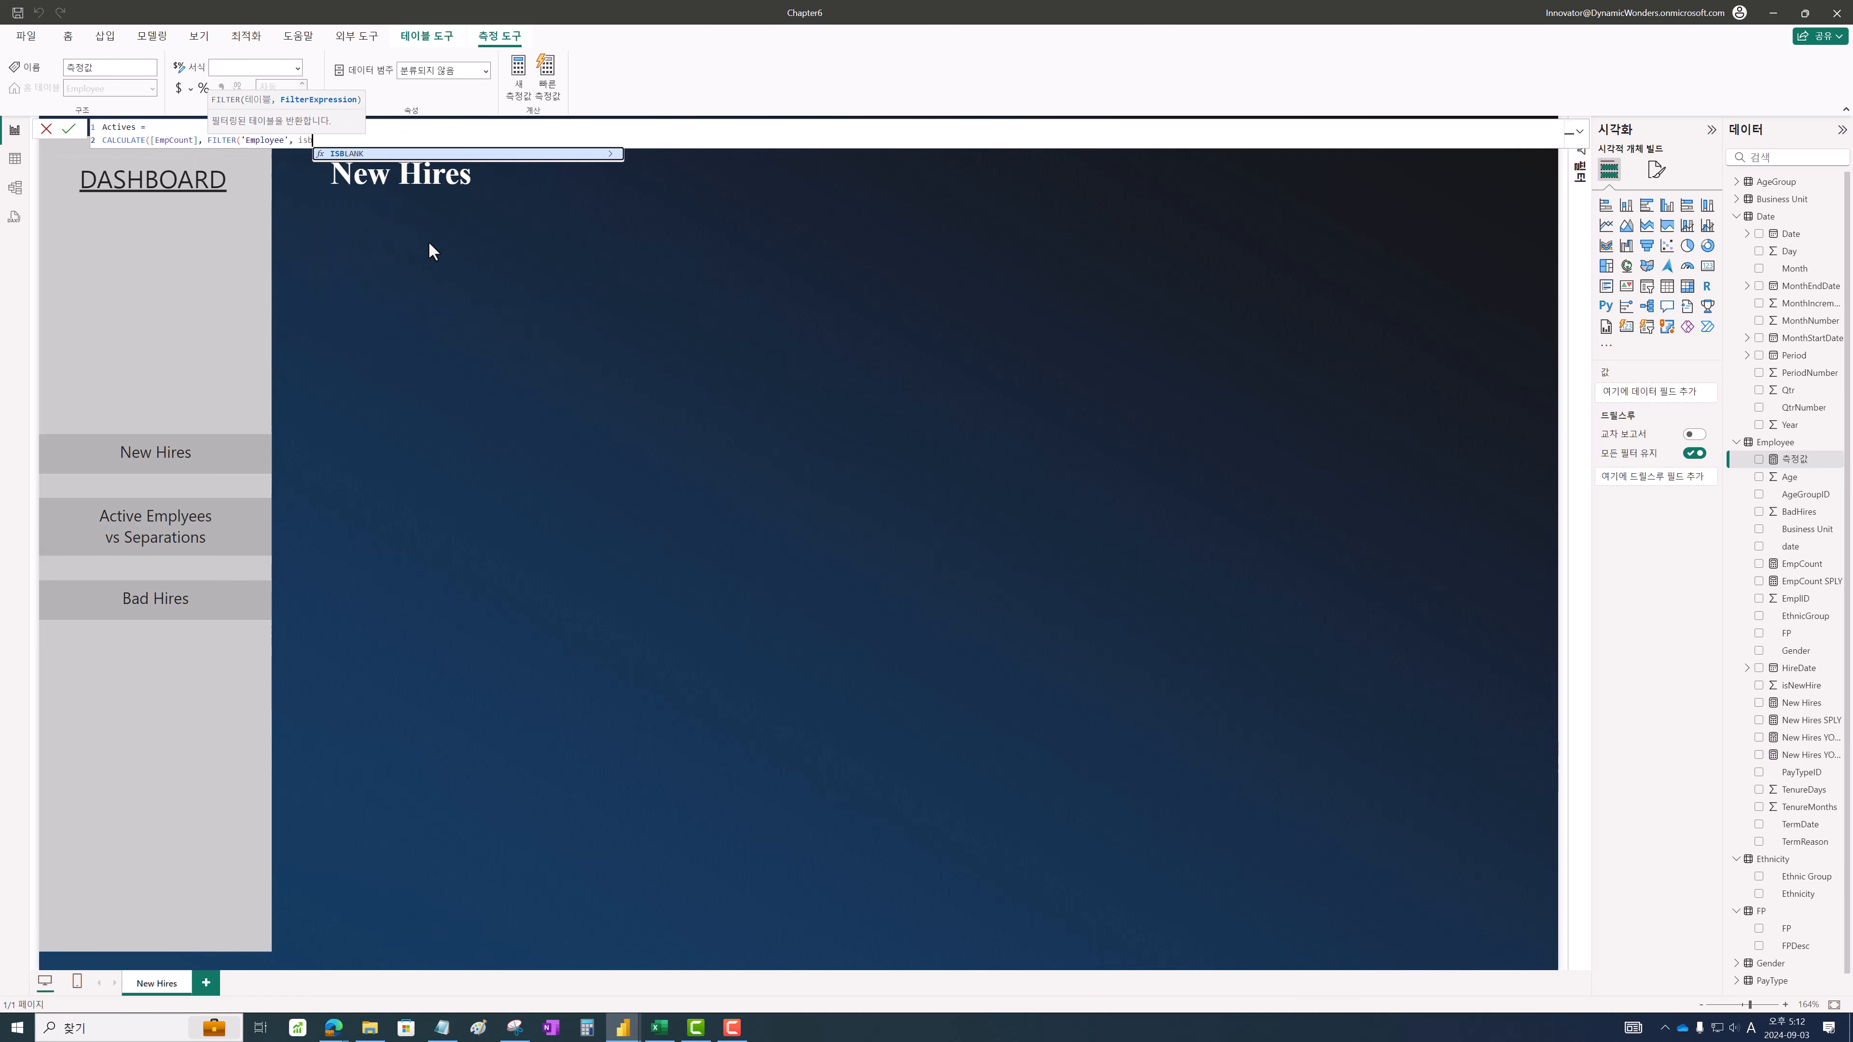
type("'")
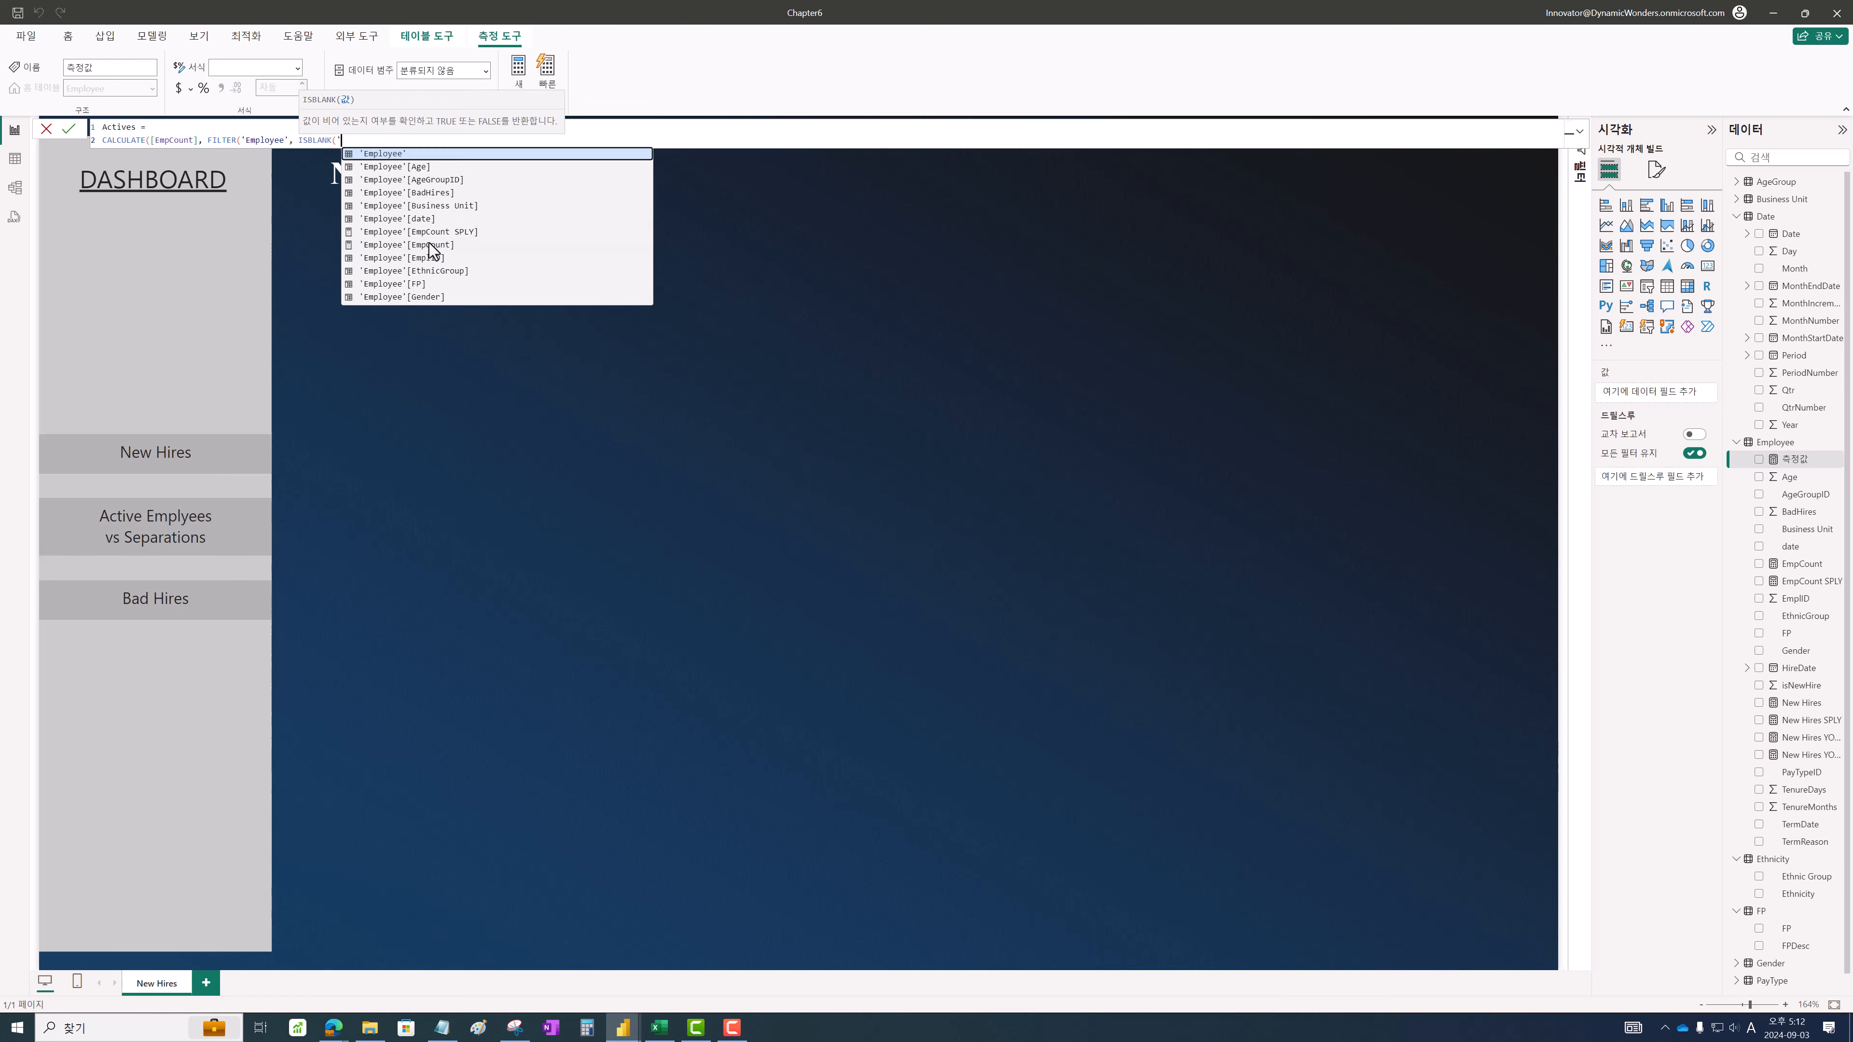
scroll(437, 277, "down", 4)
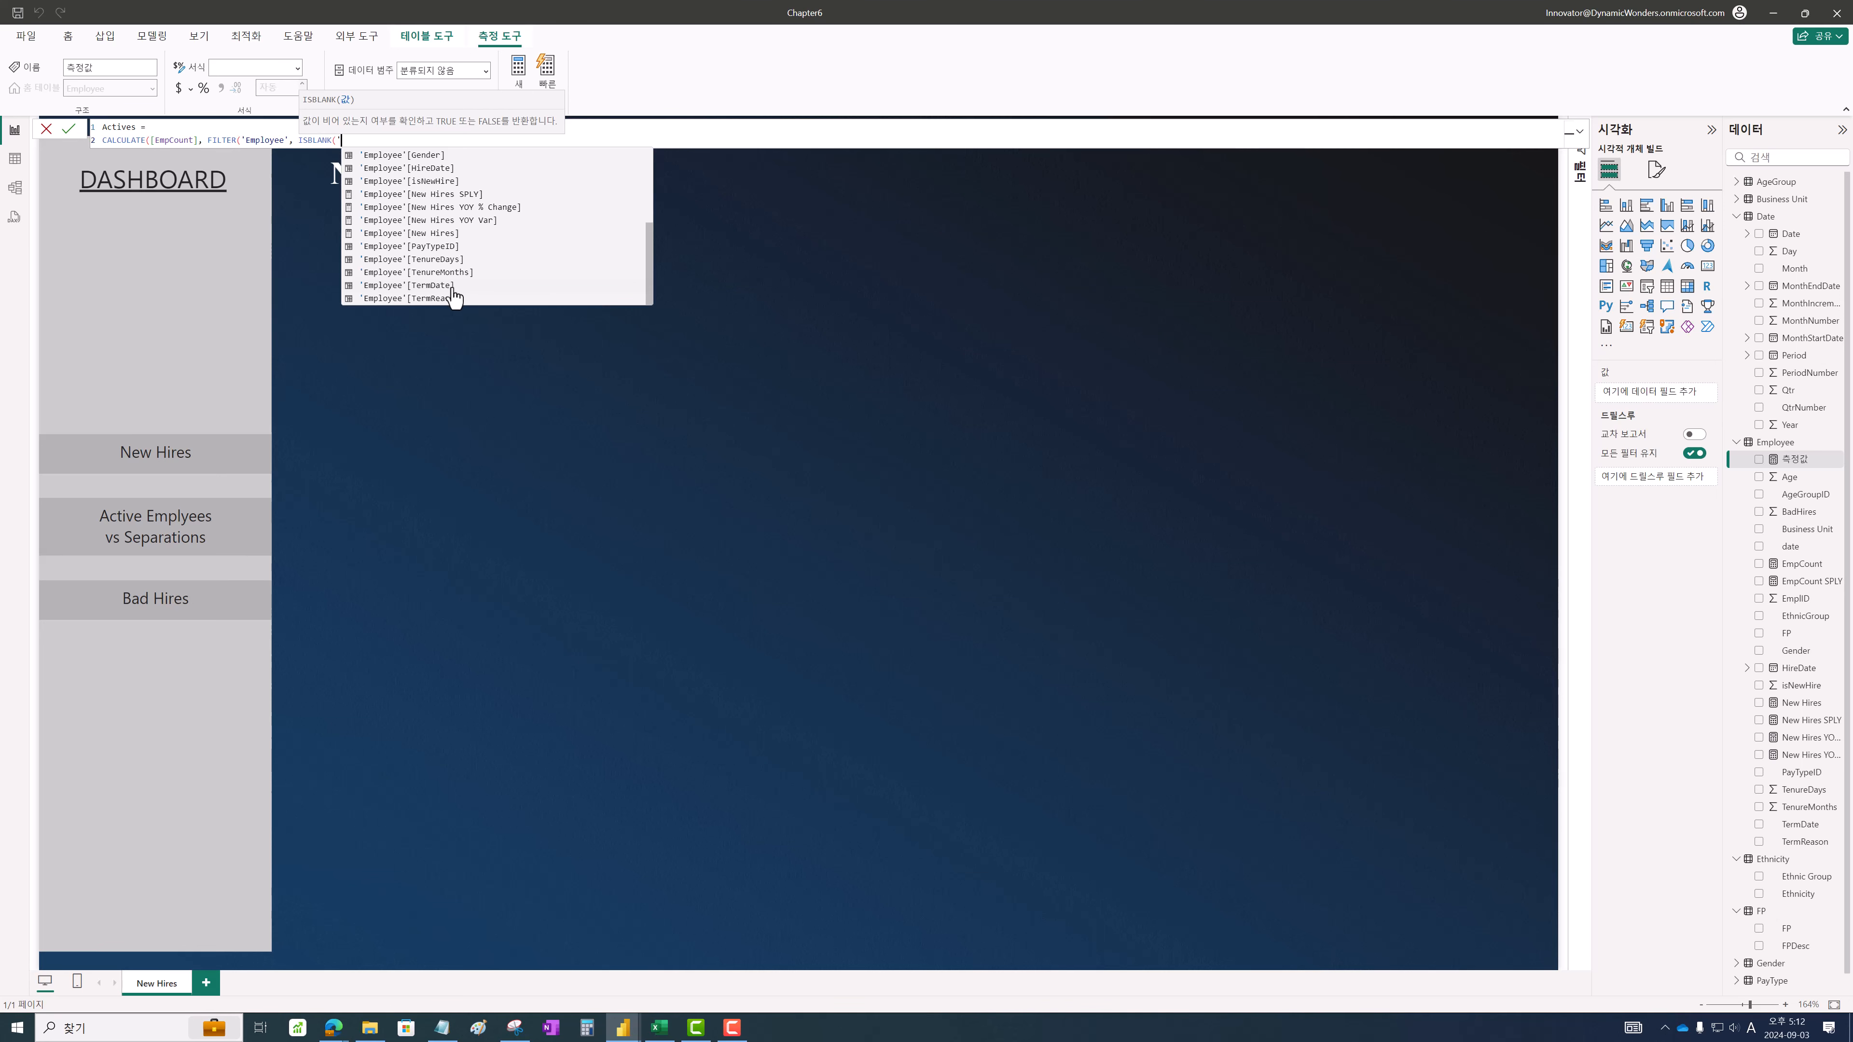
left_click(438, 285)
type(")")
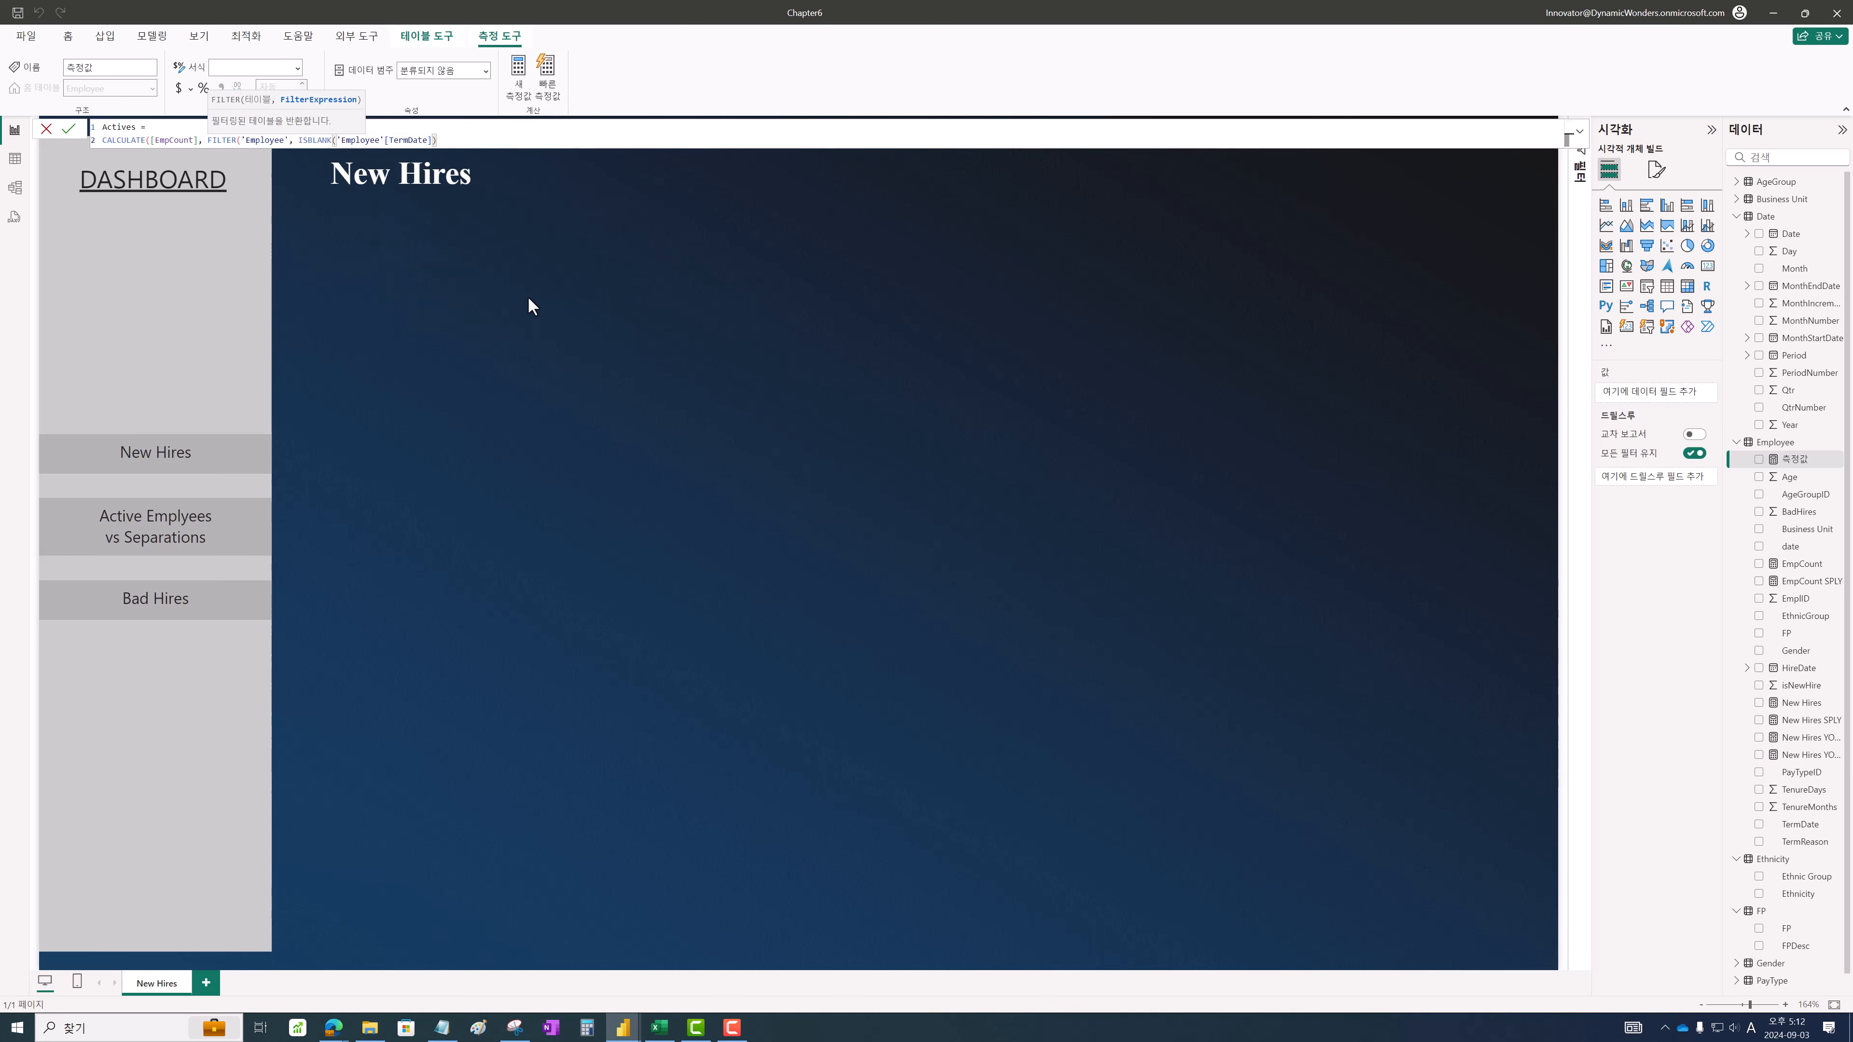
Step: Close the FILTER and CALCULATE functions, commit the Actives measure and highlight its ISBLANK condition
type(")")
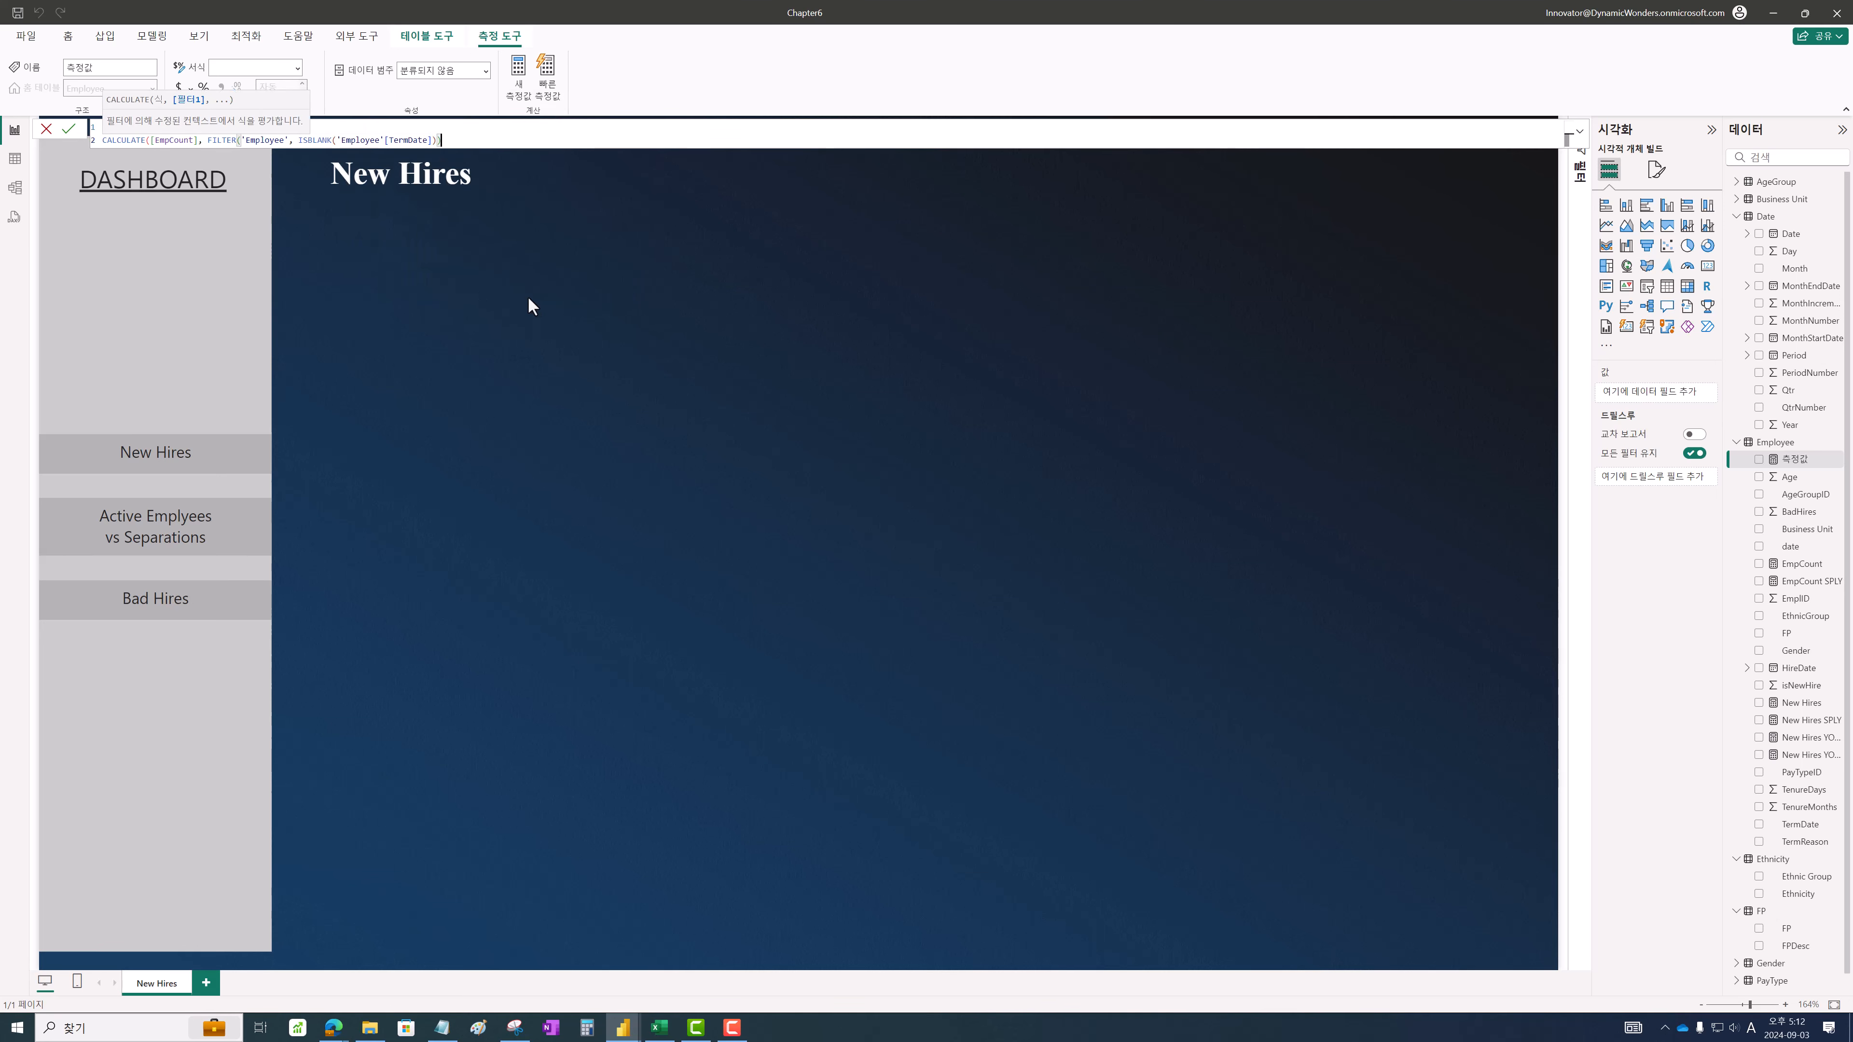
type(")")
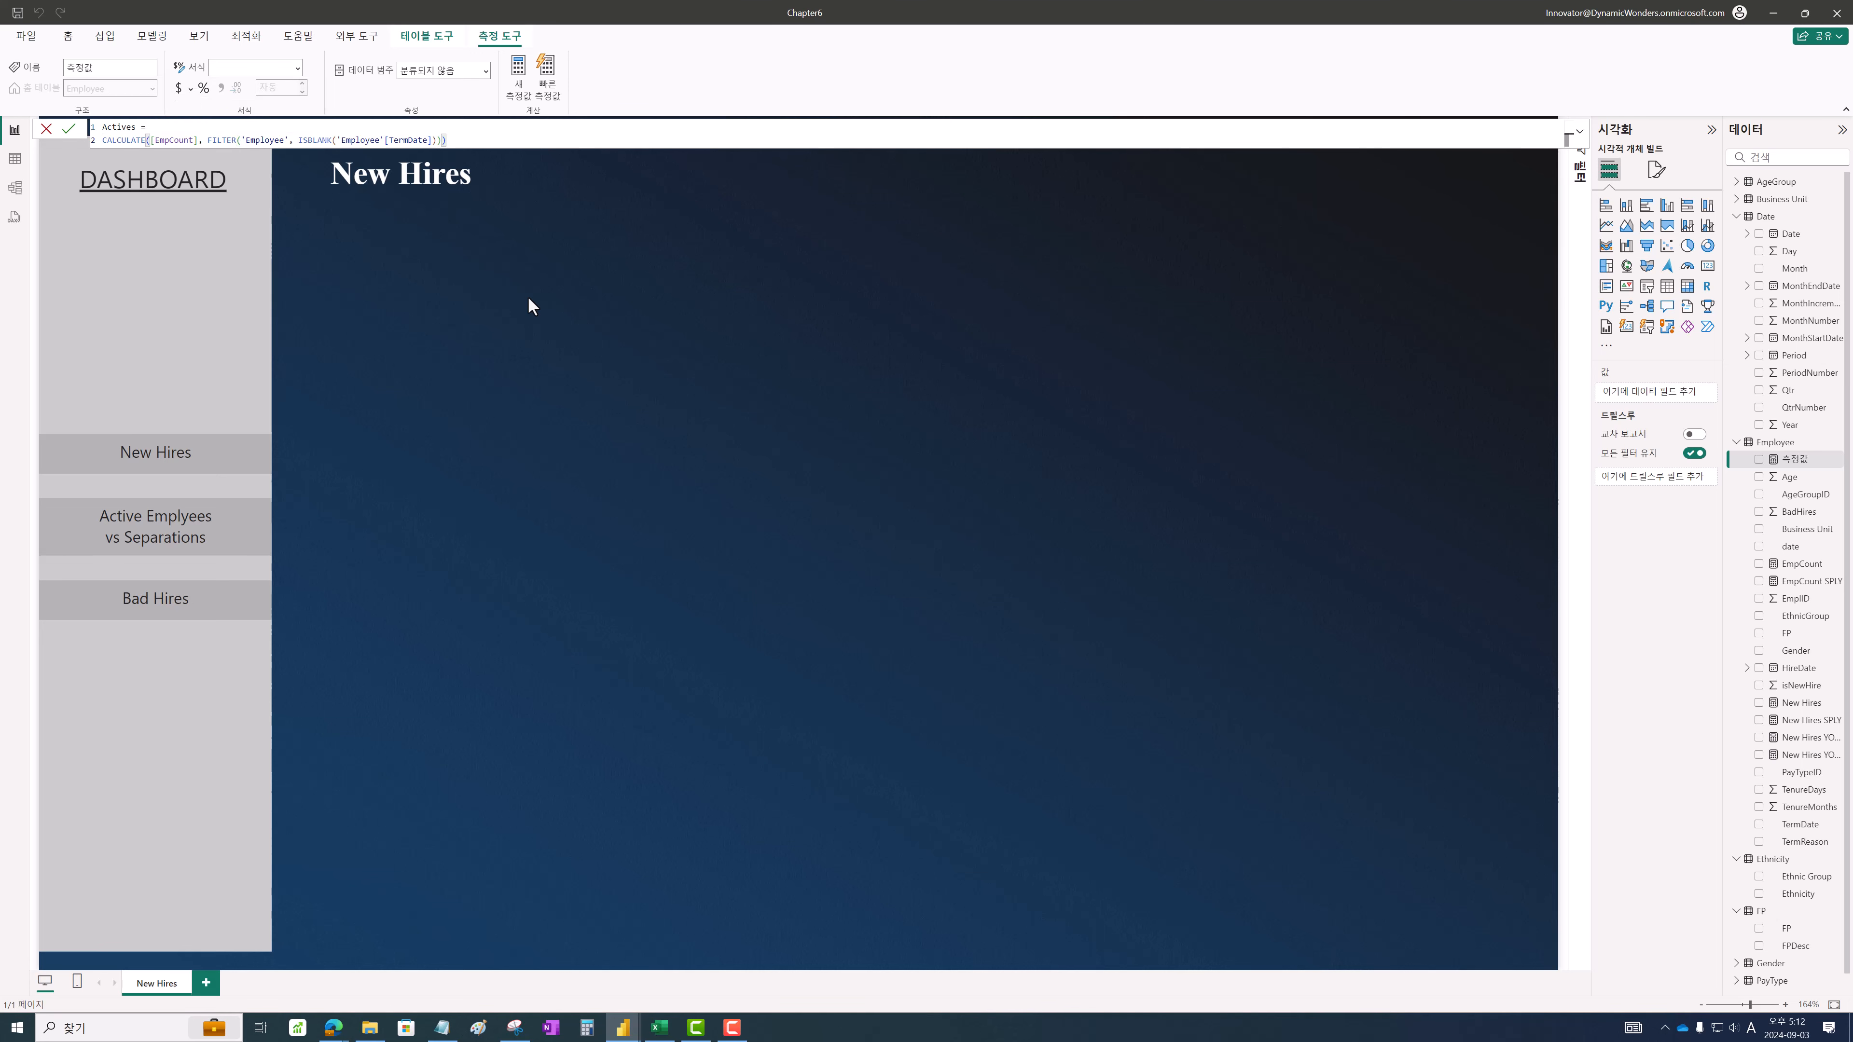
key("Return")
left_click(296, 140)
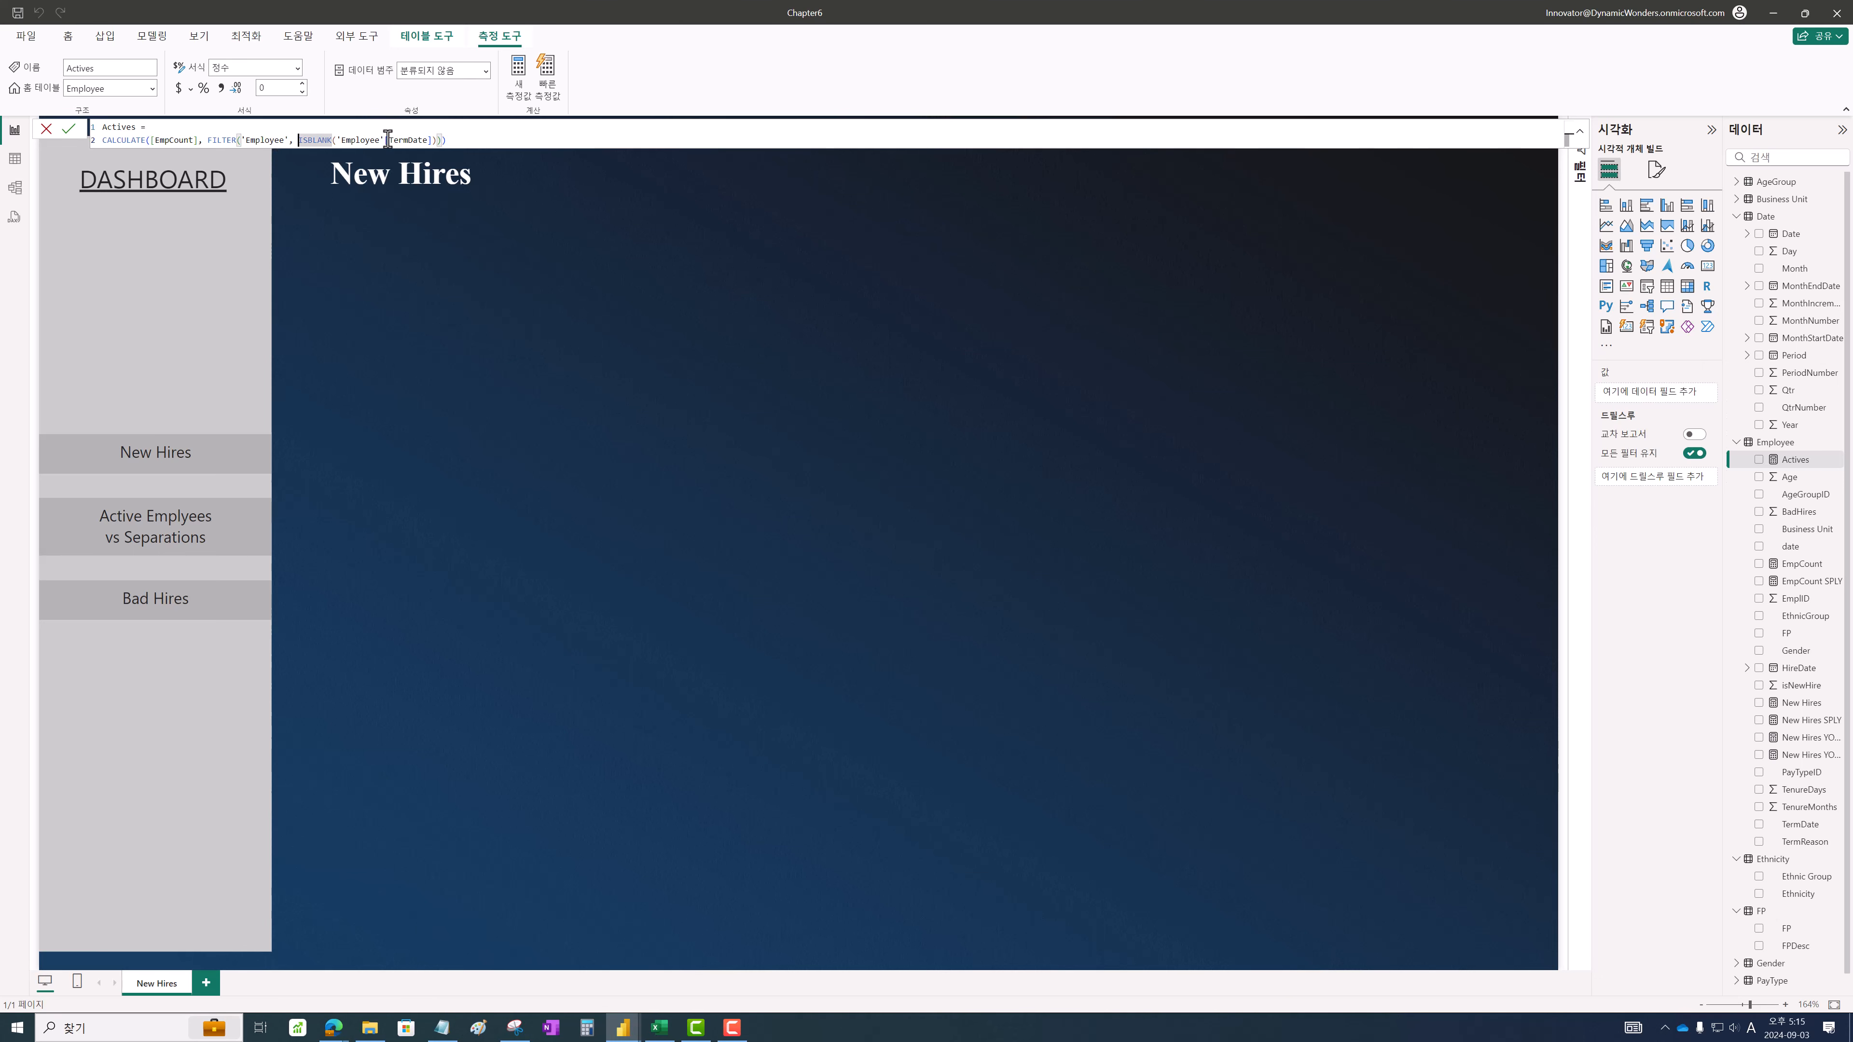
left_click_drag(295, 140, 484, 140)
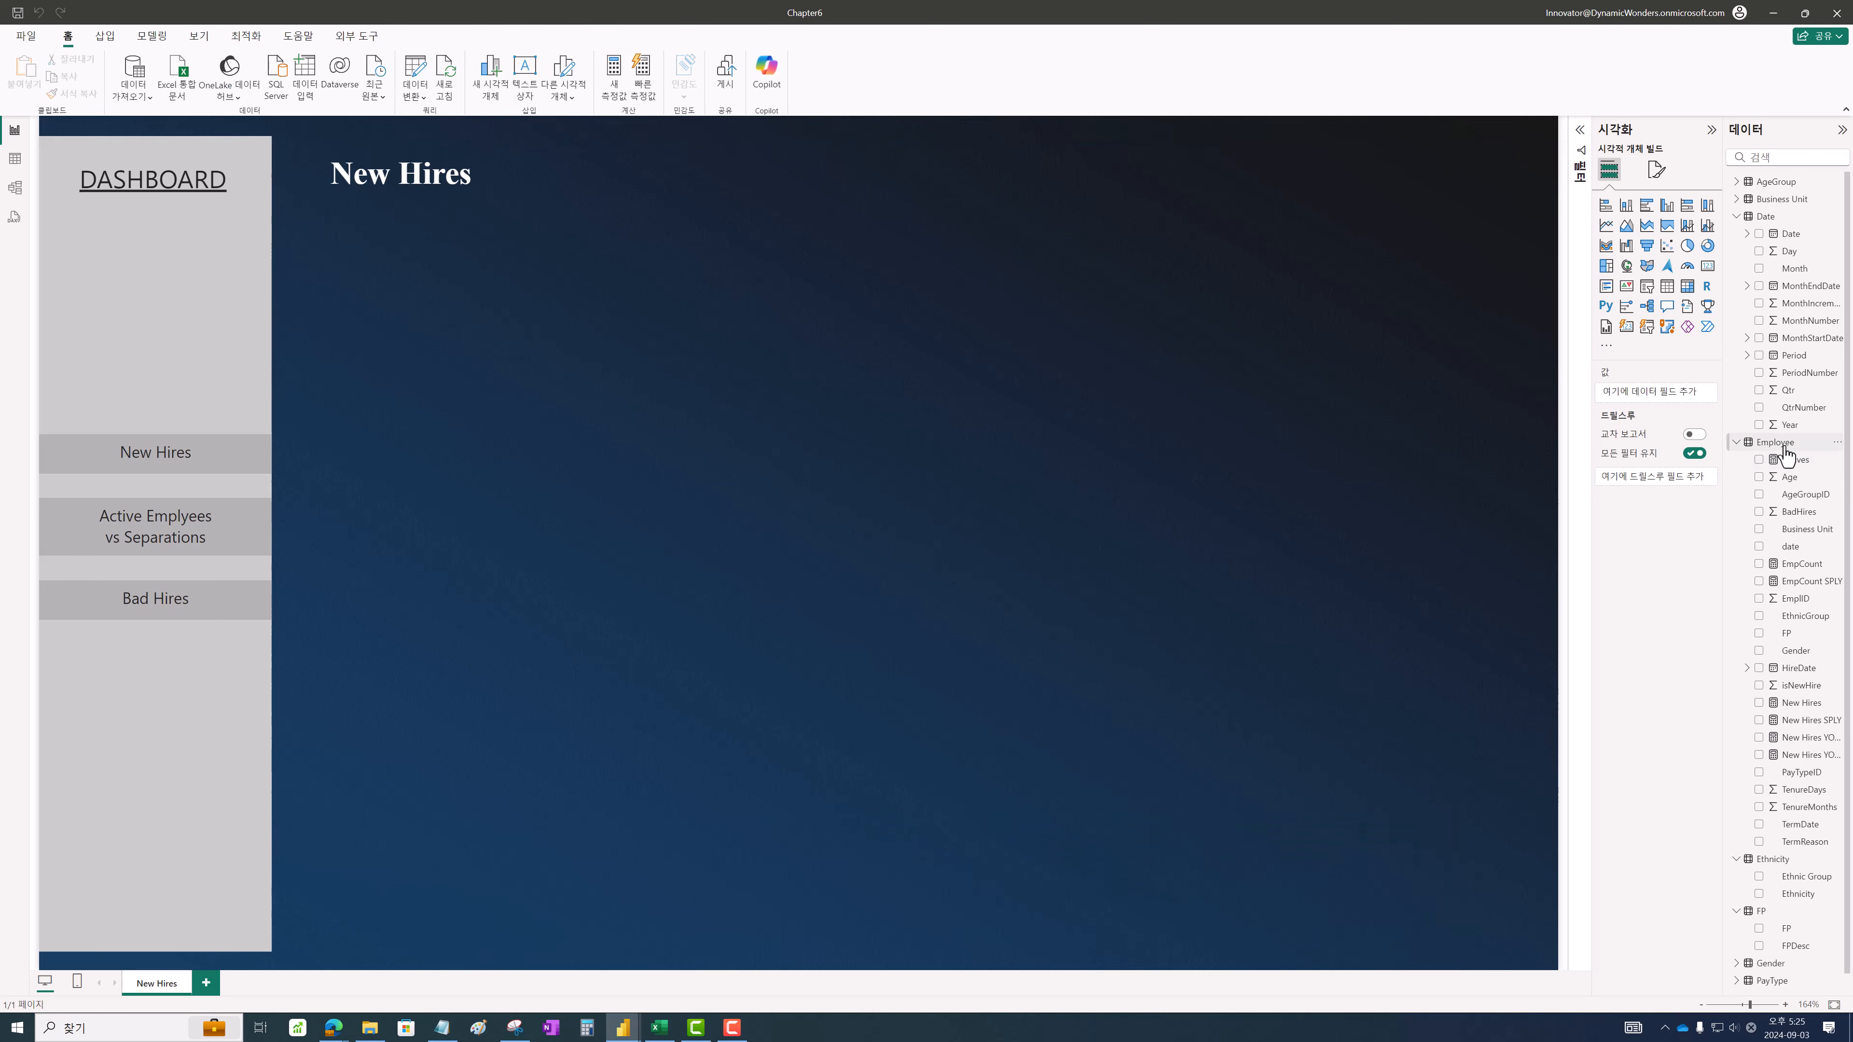
Step: Start a new measure named Actives SPLY in the Employee table, with its formula on a second line
left_click(1779, 443)
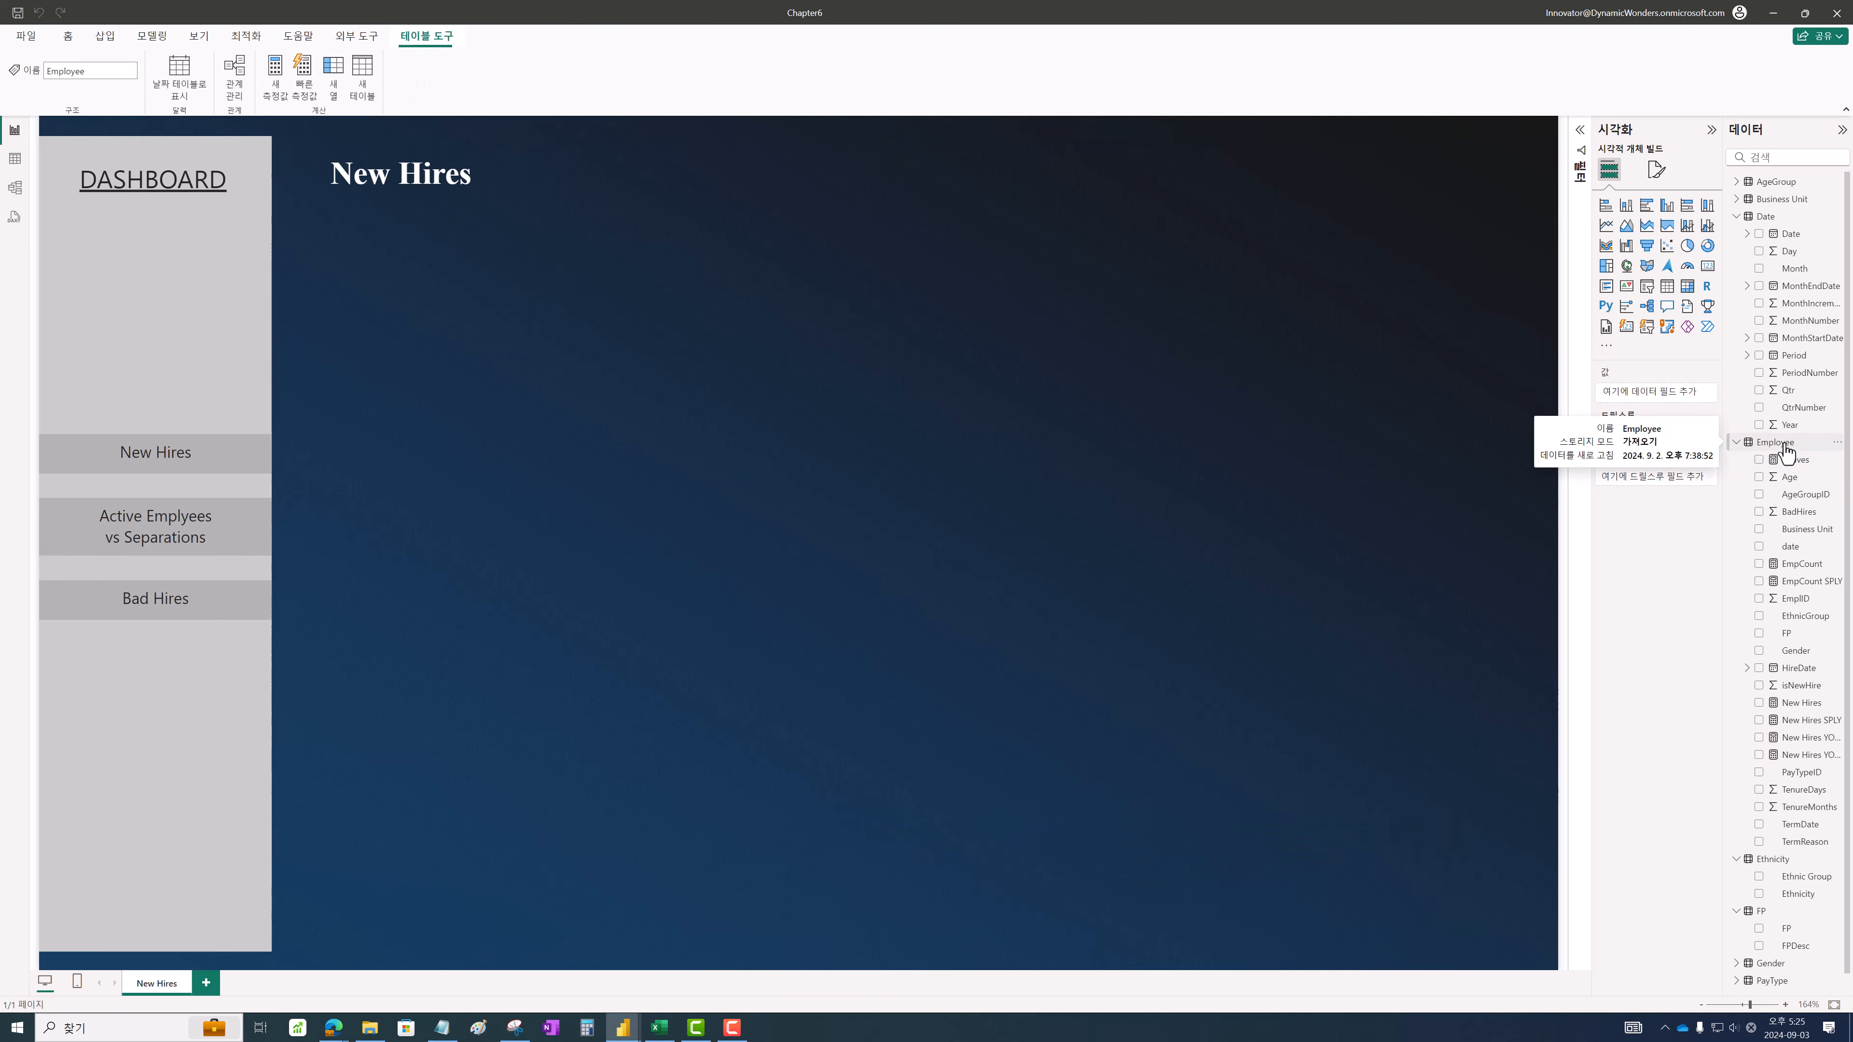
left_click(277, 95)
type("Active")
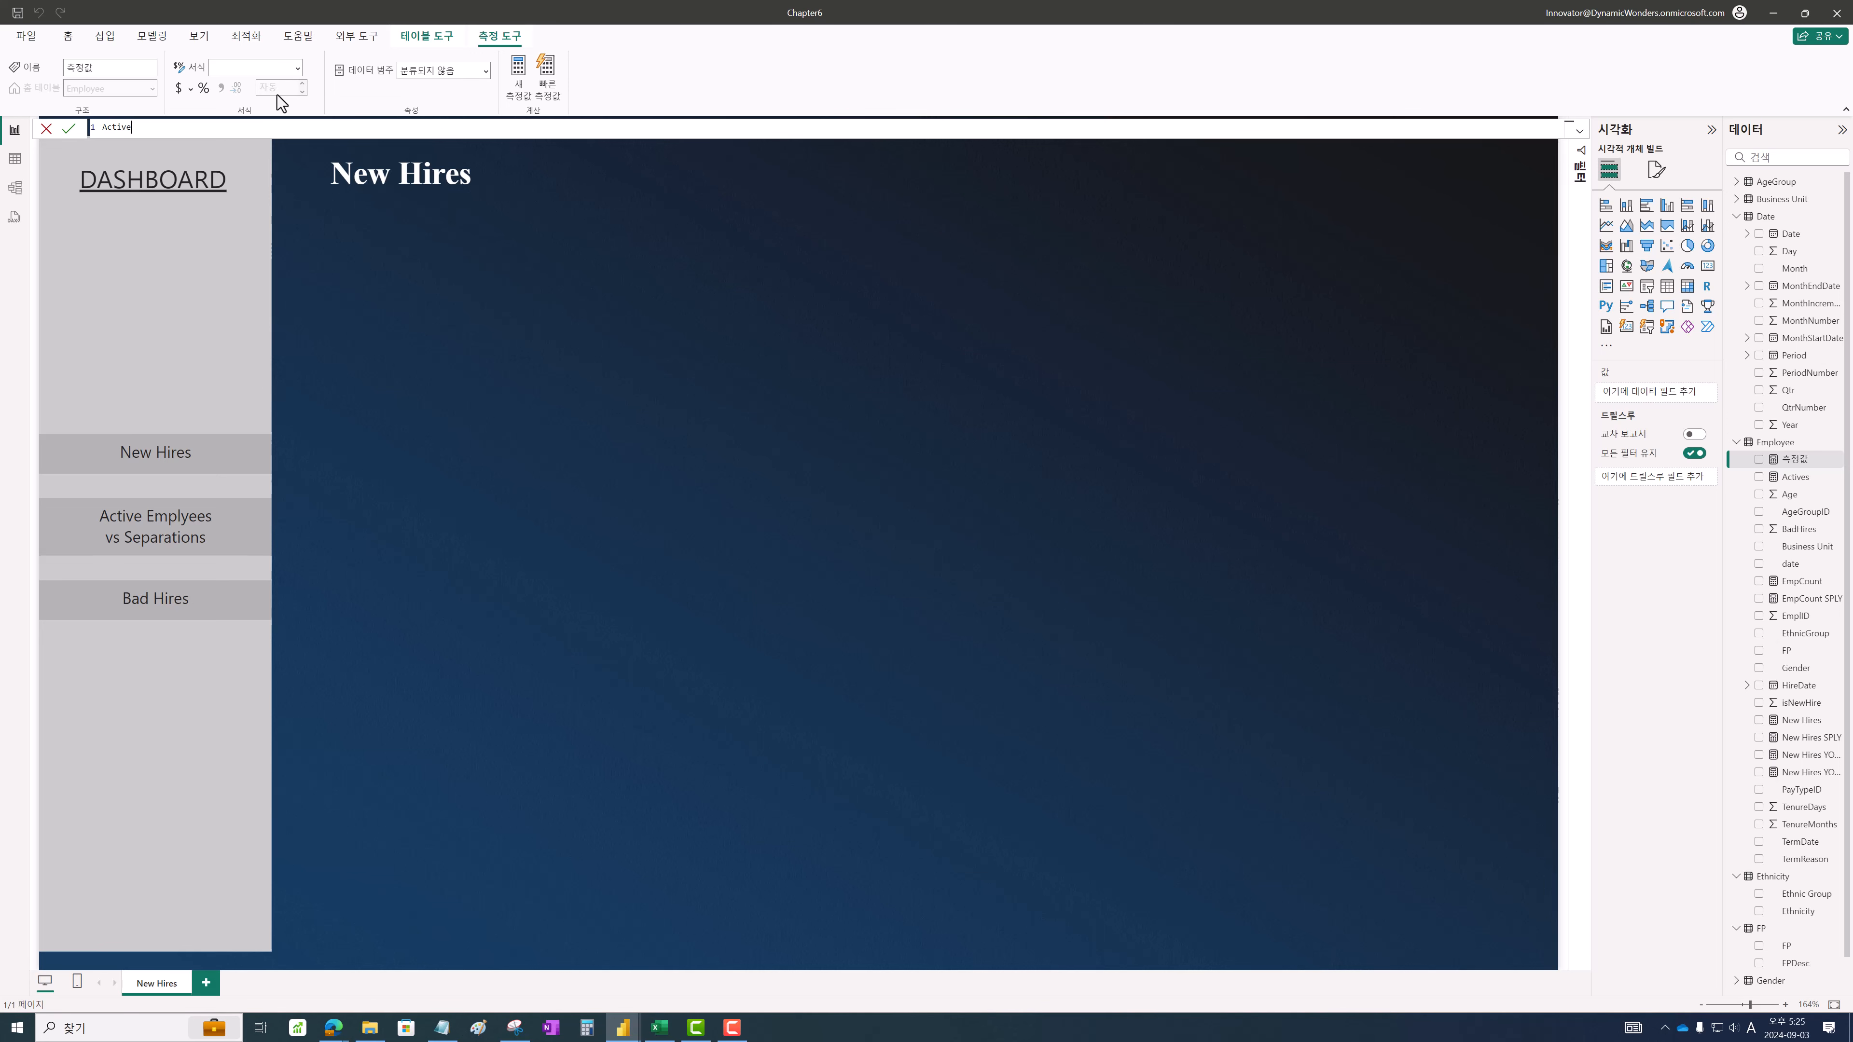
type("s SPLY =")
key("shift+Return")
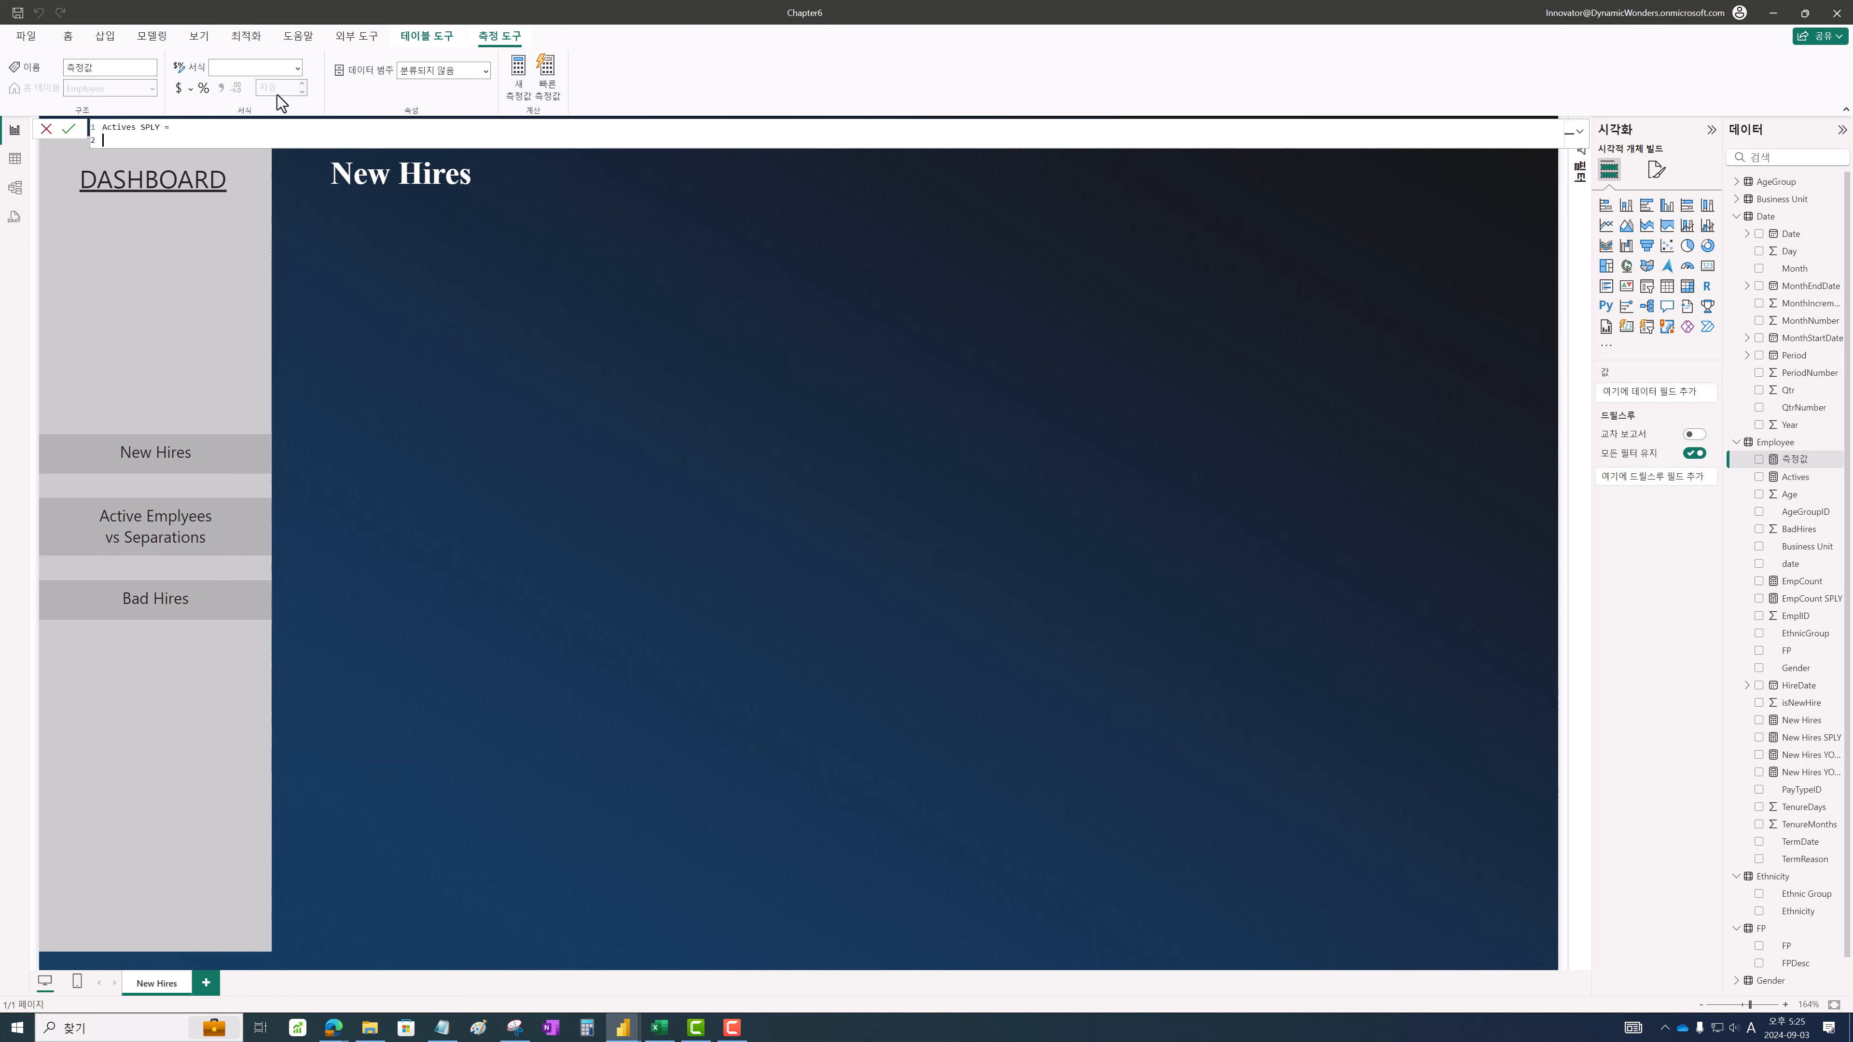
Step: Define Actives SPLY as CALCULATE([Actives], SAMEPERIODLASTYEAR('Date'[Date])) and commit the measure
type("CALCULATE(")
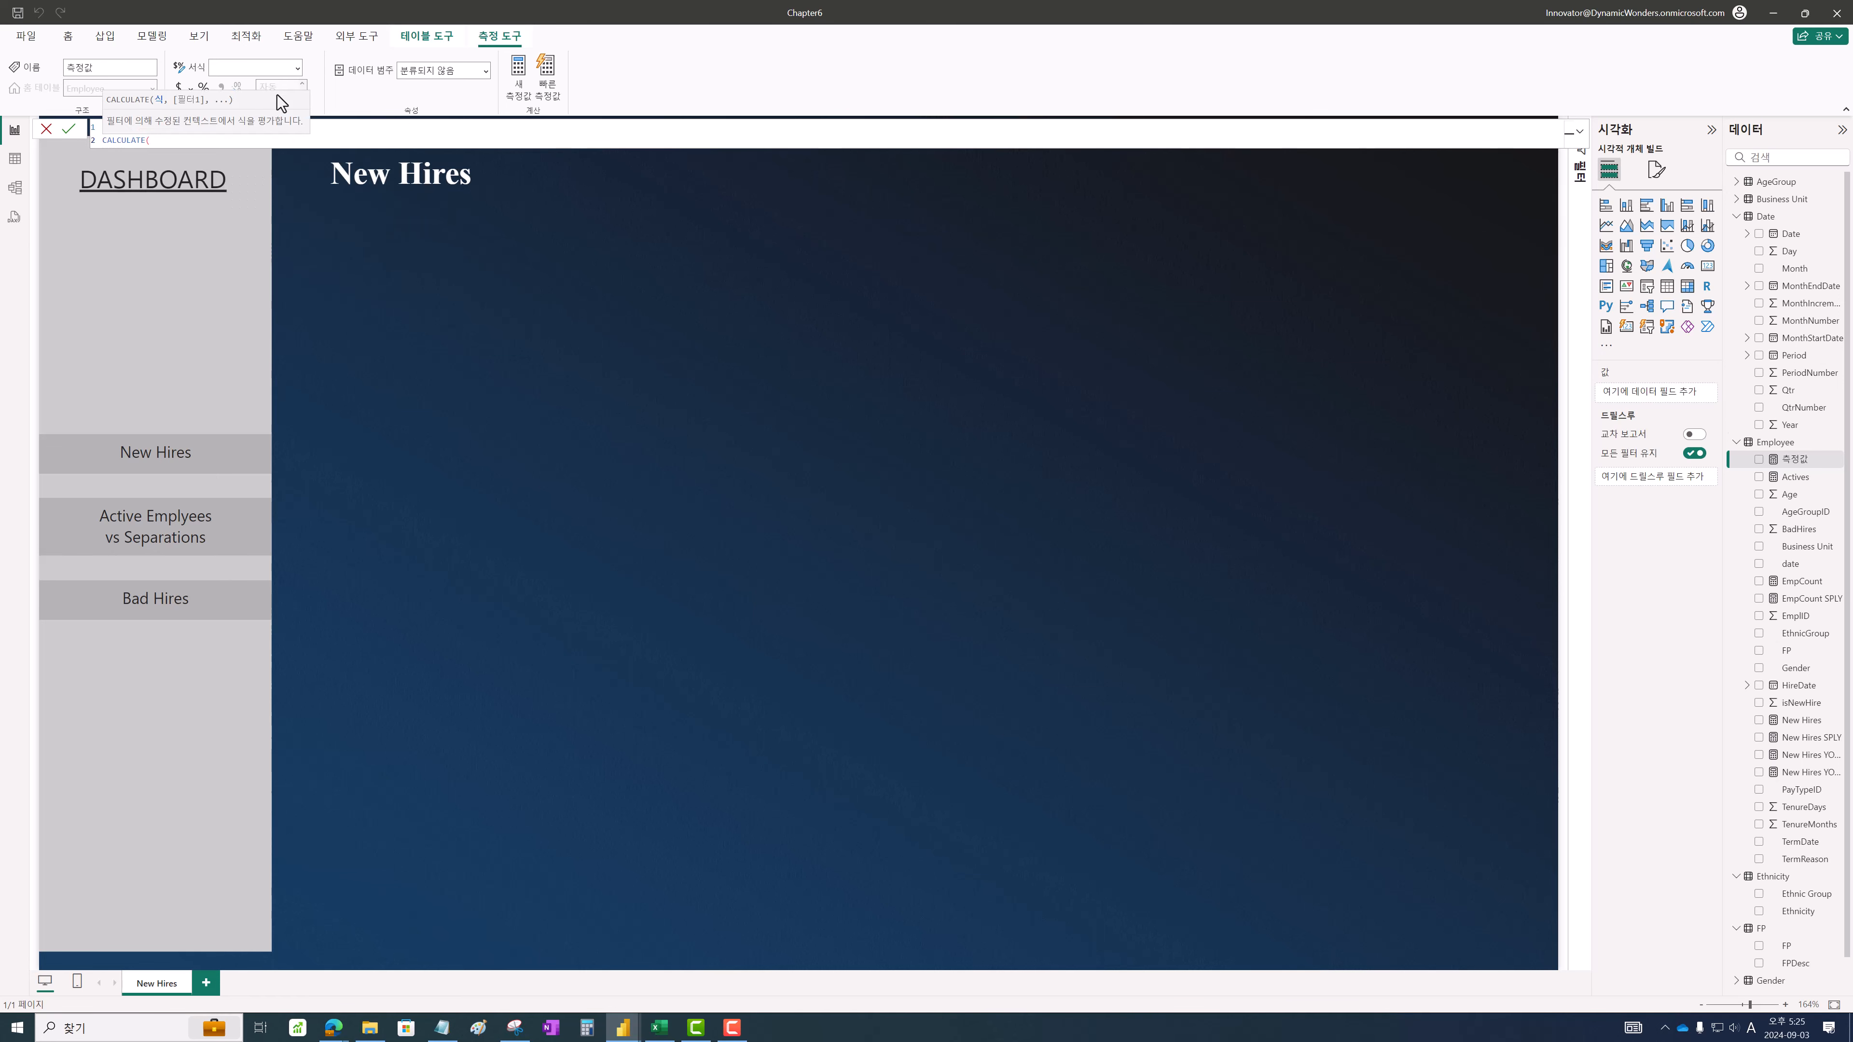
type("[")
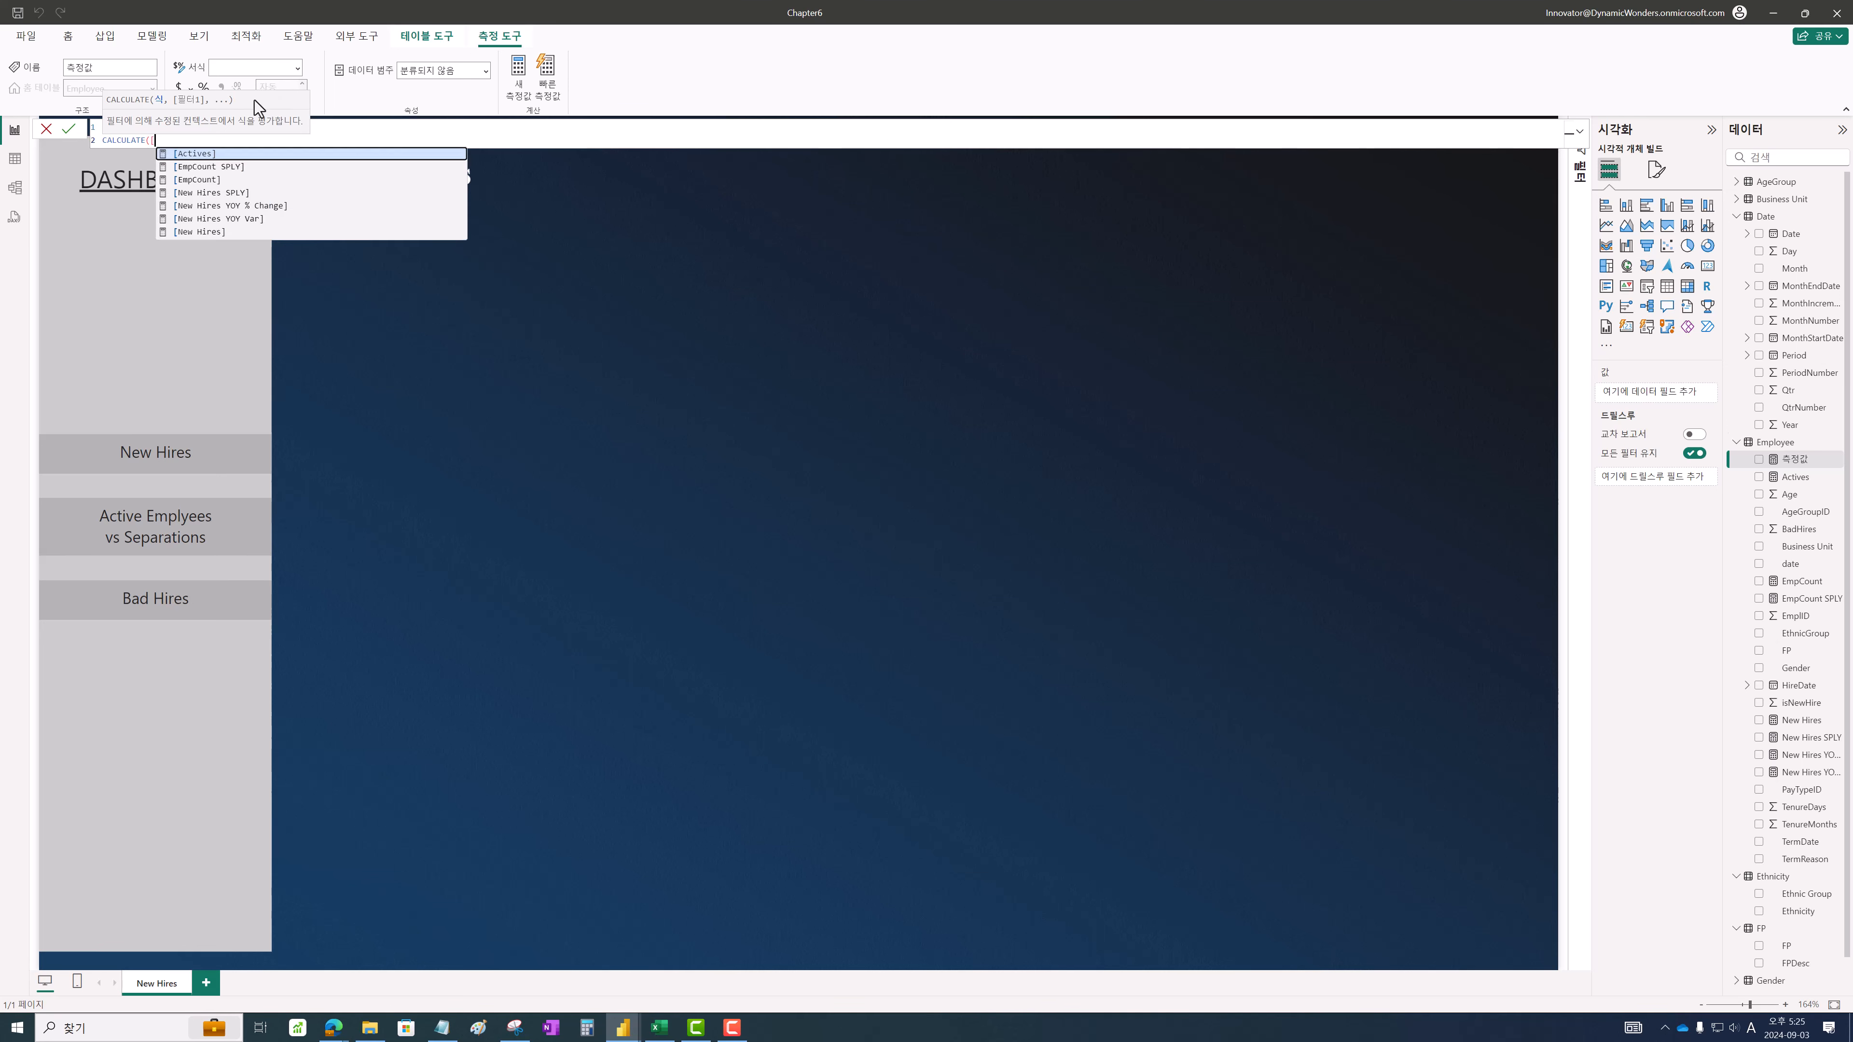
left_click(218, 153)
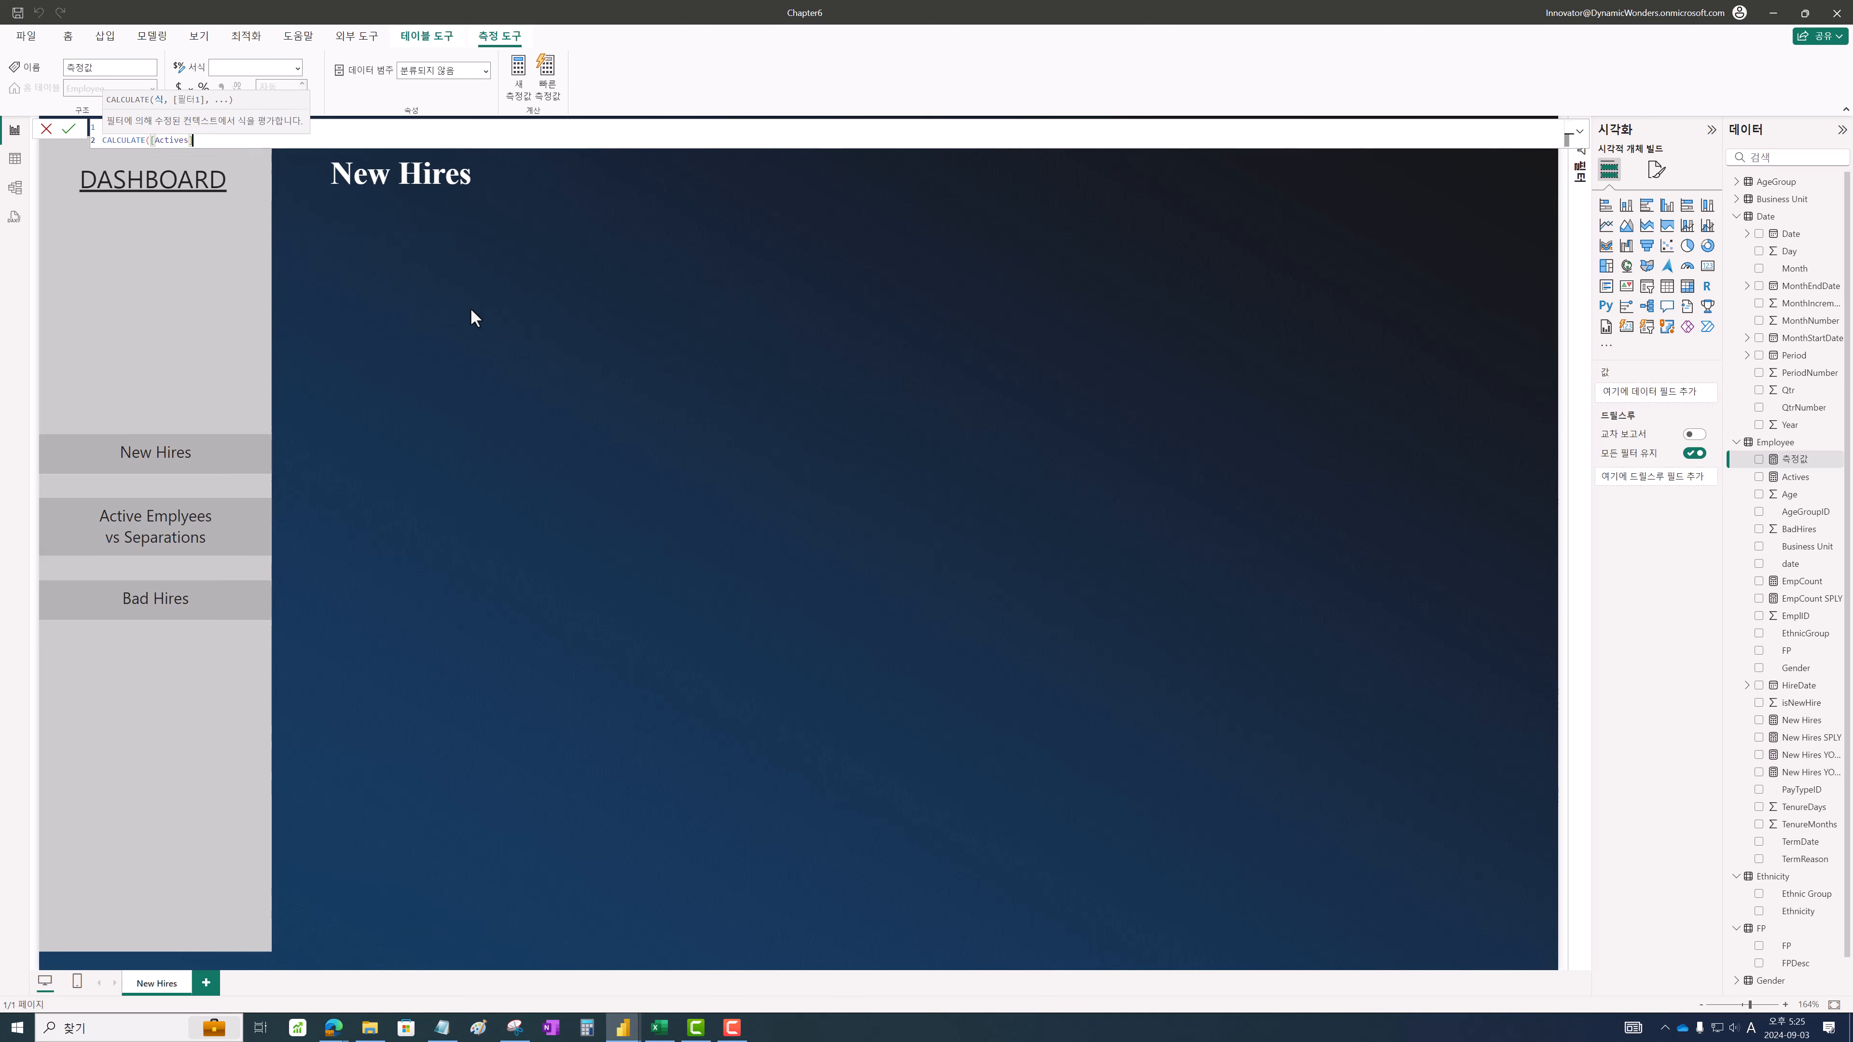
type(", sa")
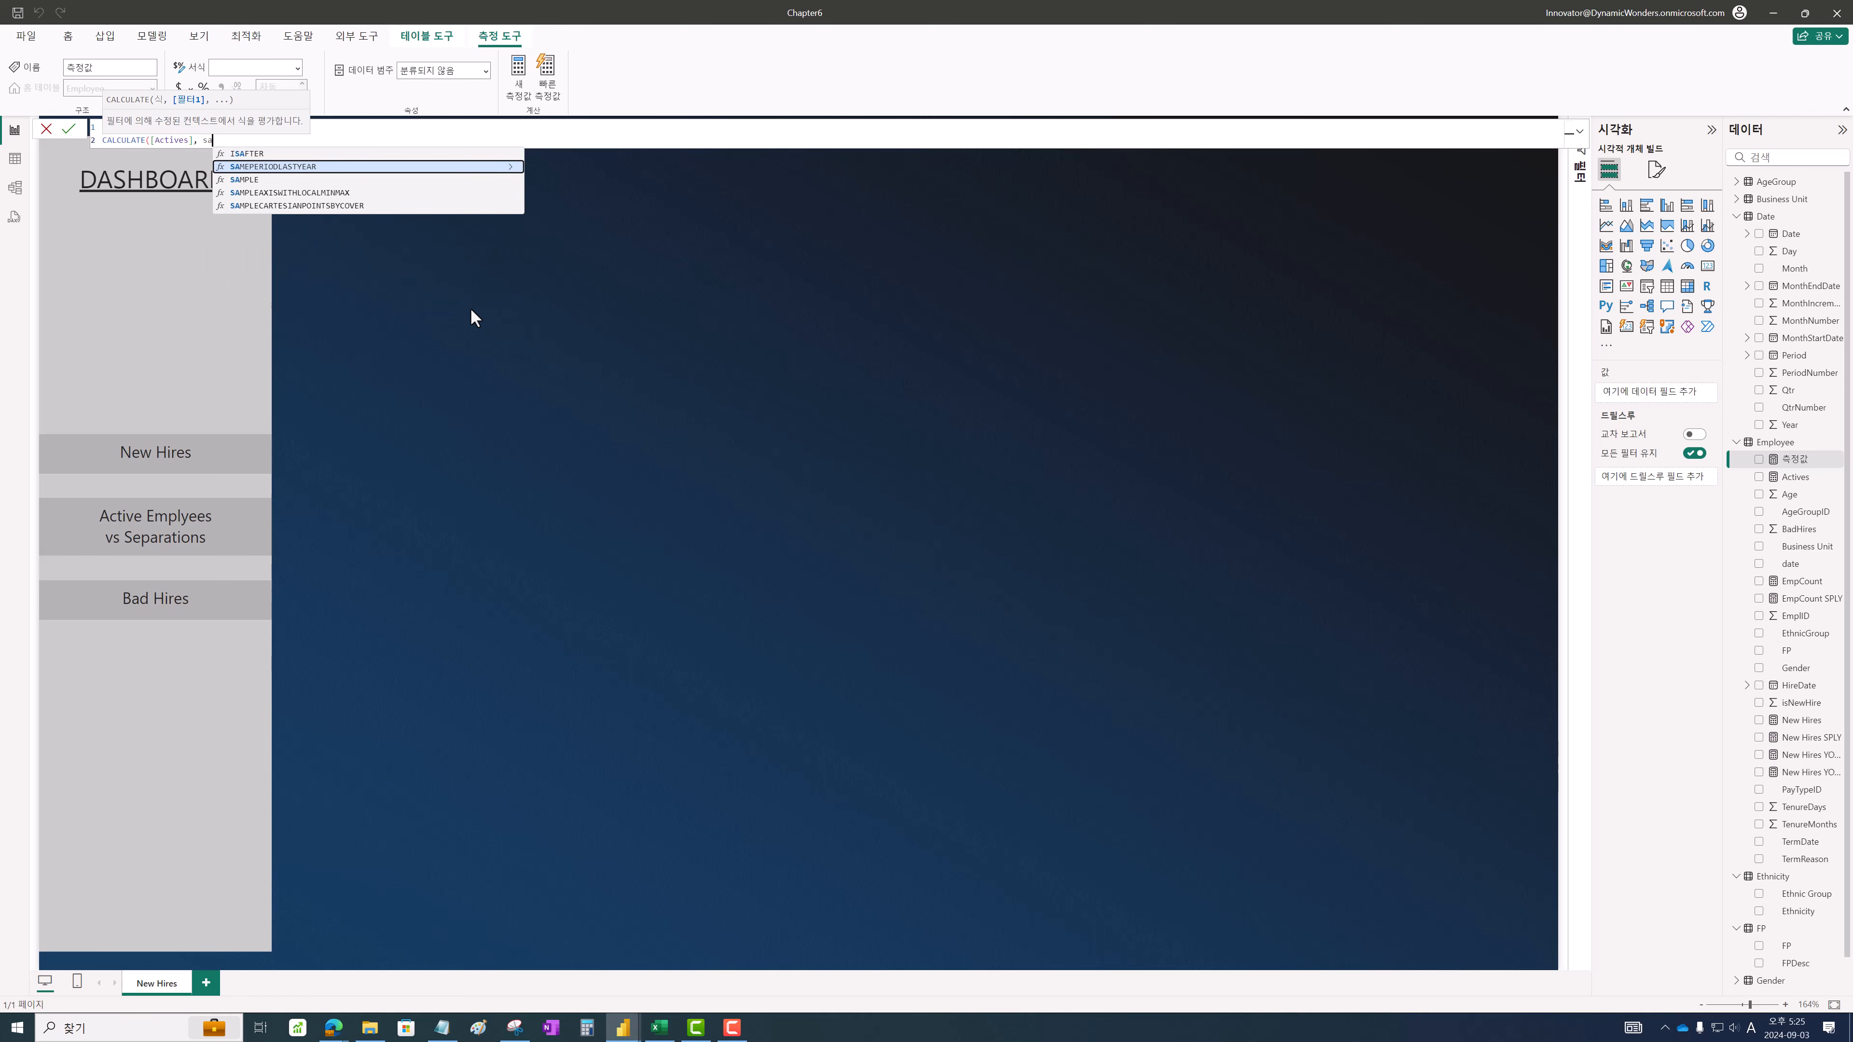
key("Tab")
type("'")
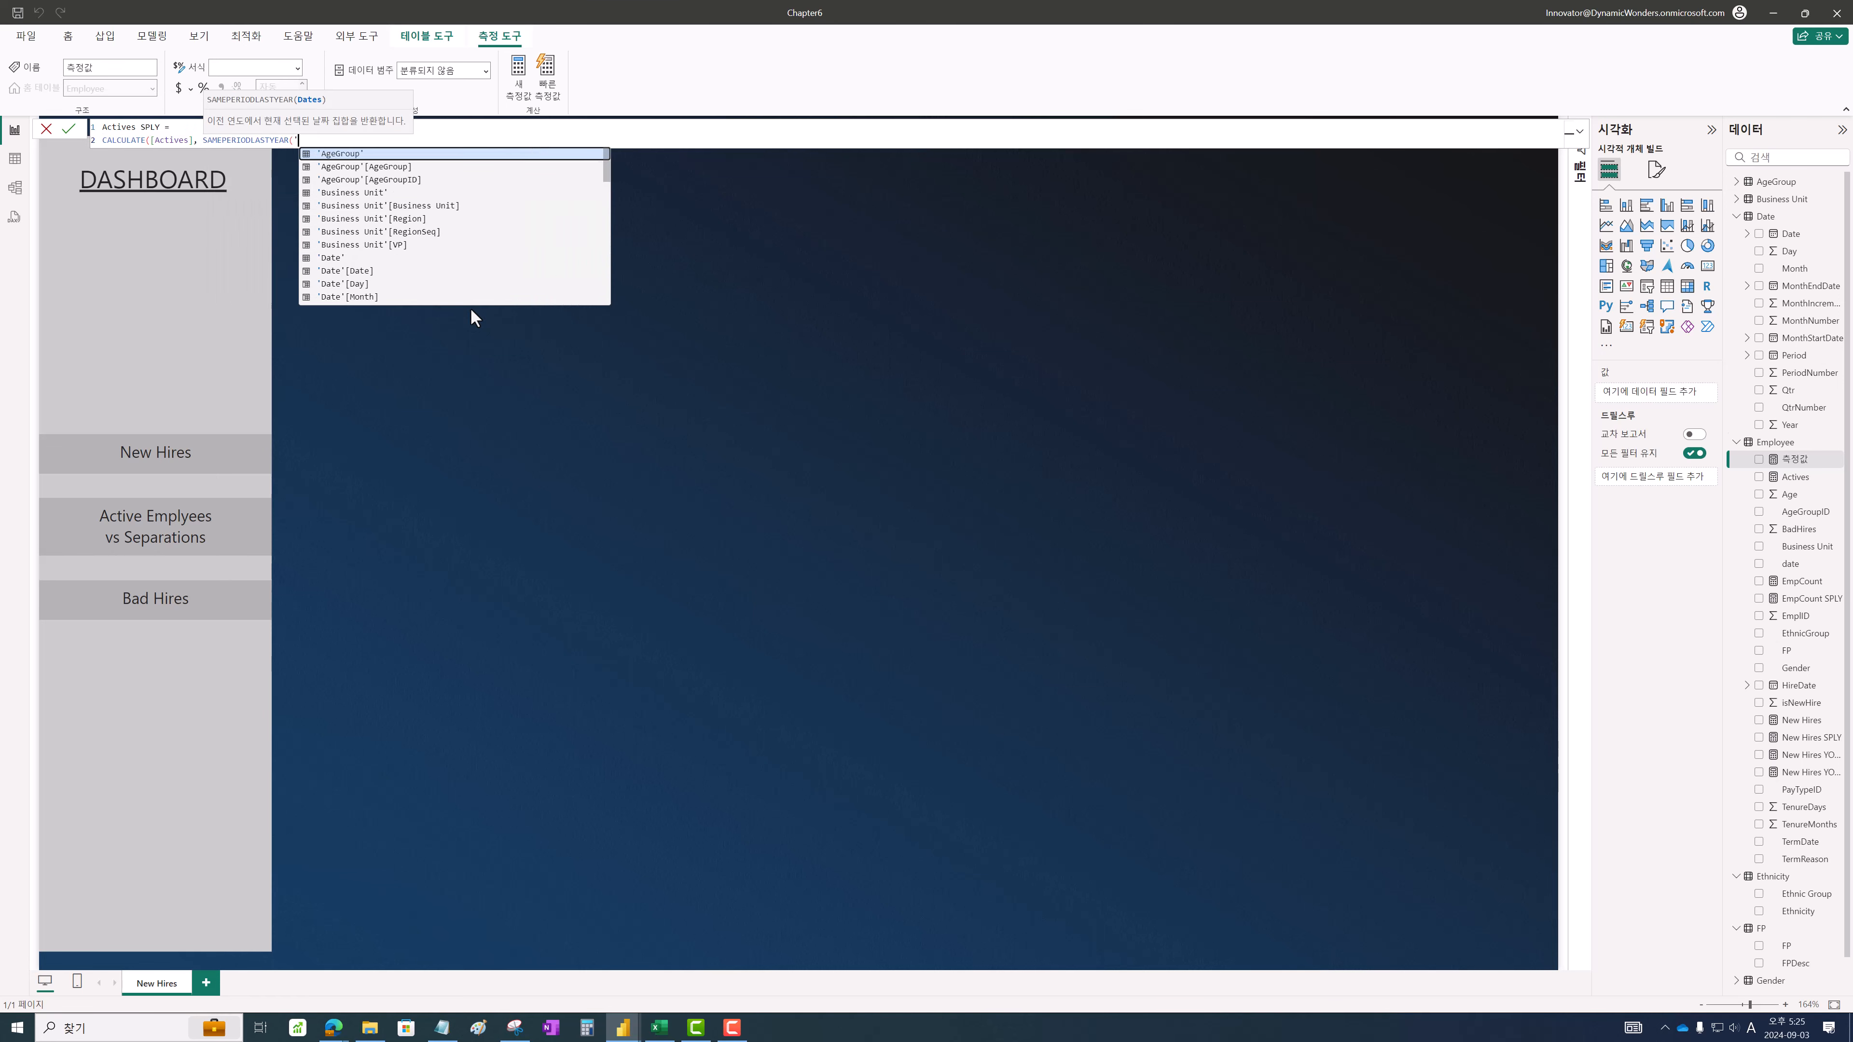
left_click(346, 271)
type(")")
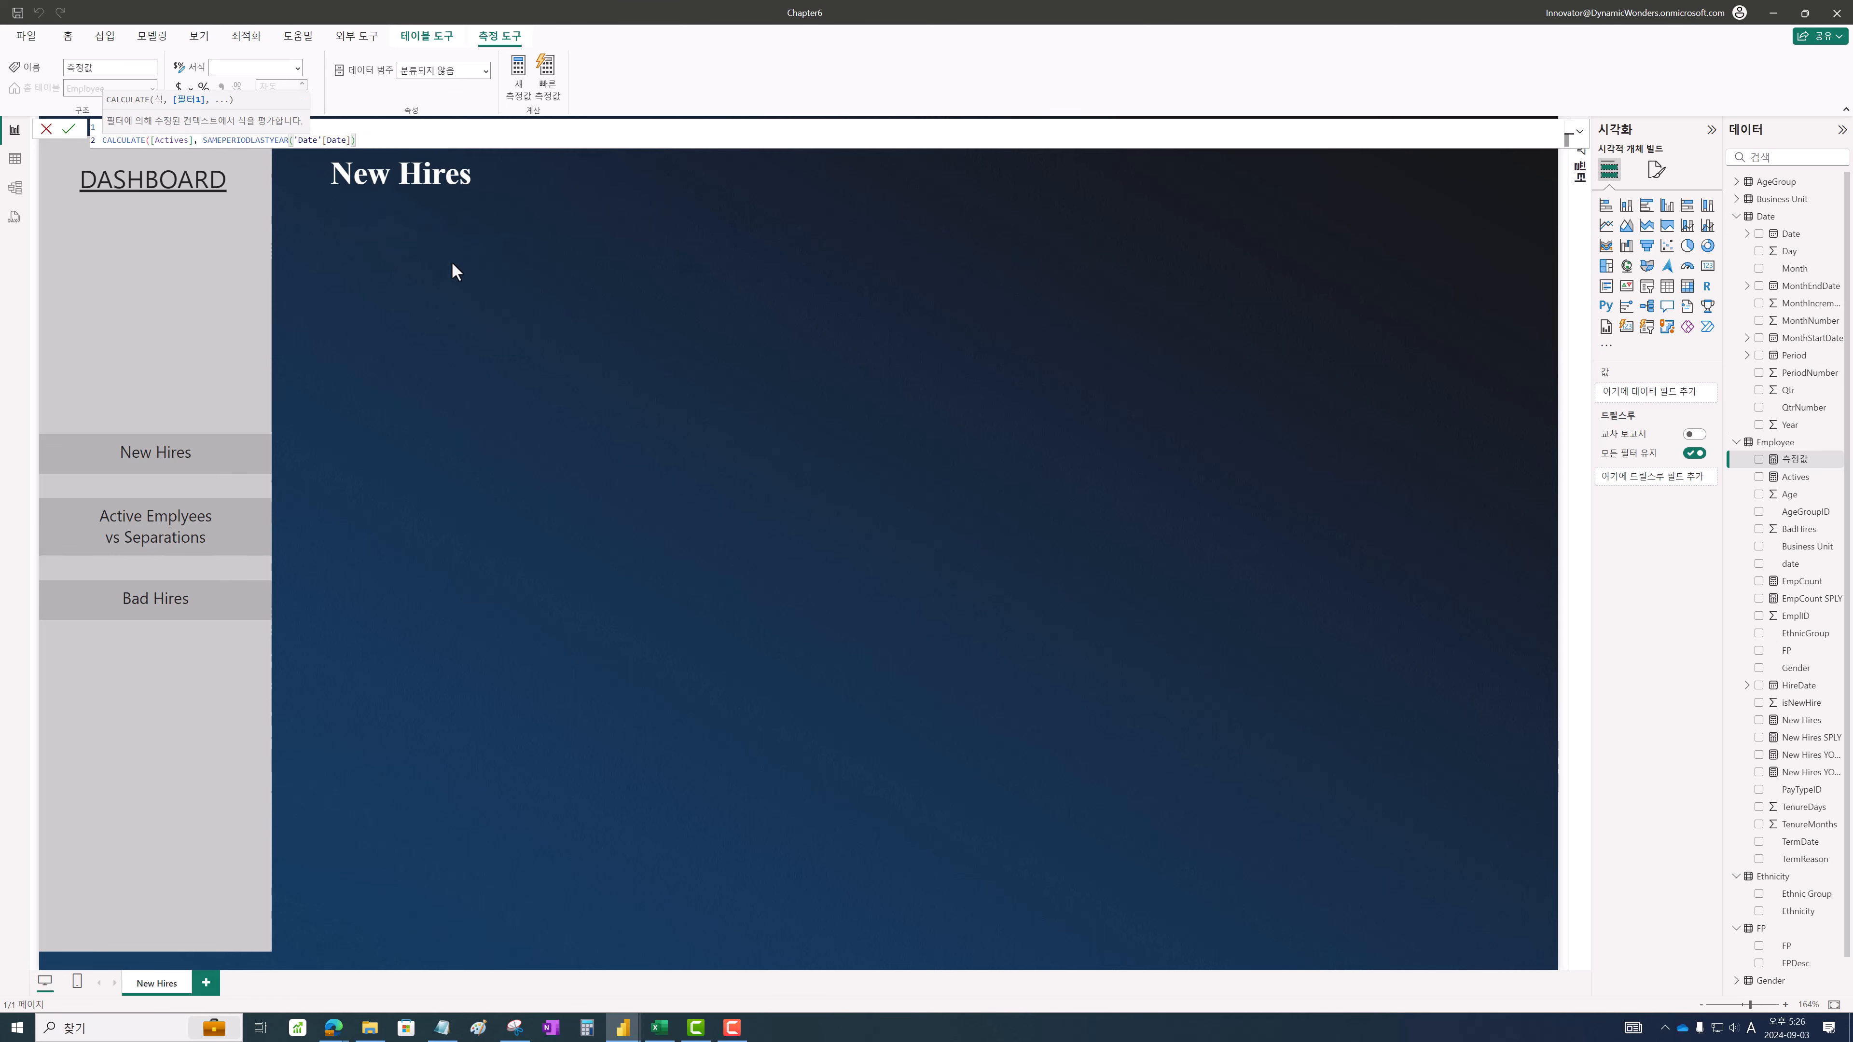
type(")")
key("Return")
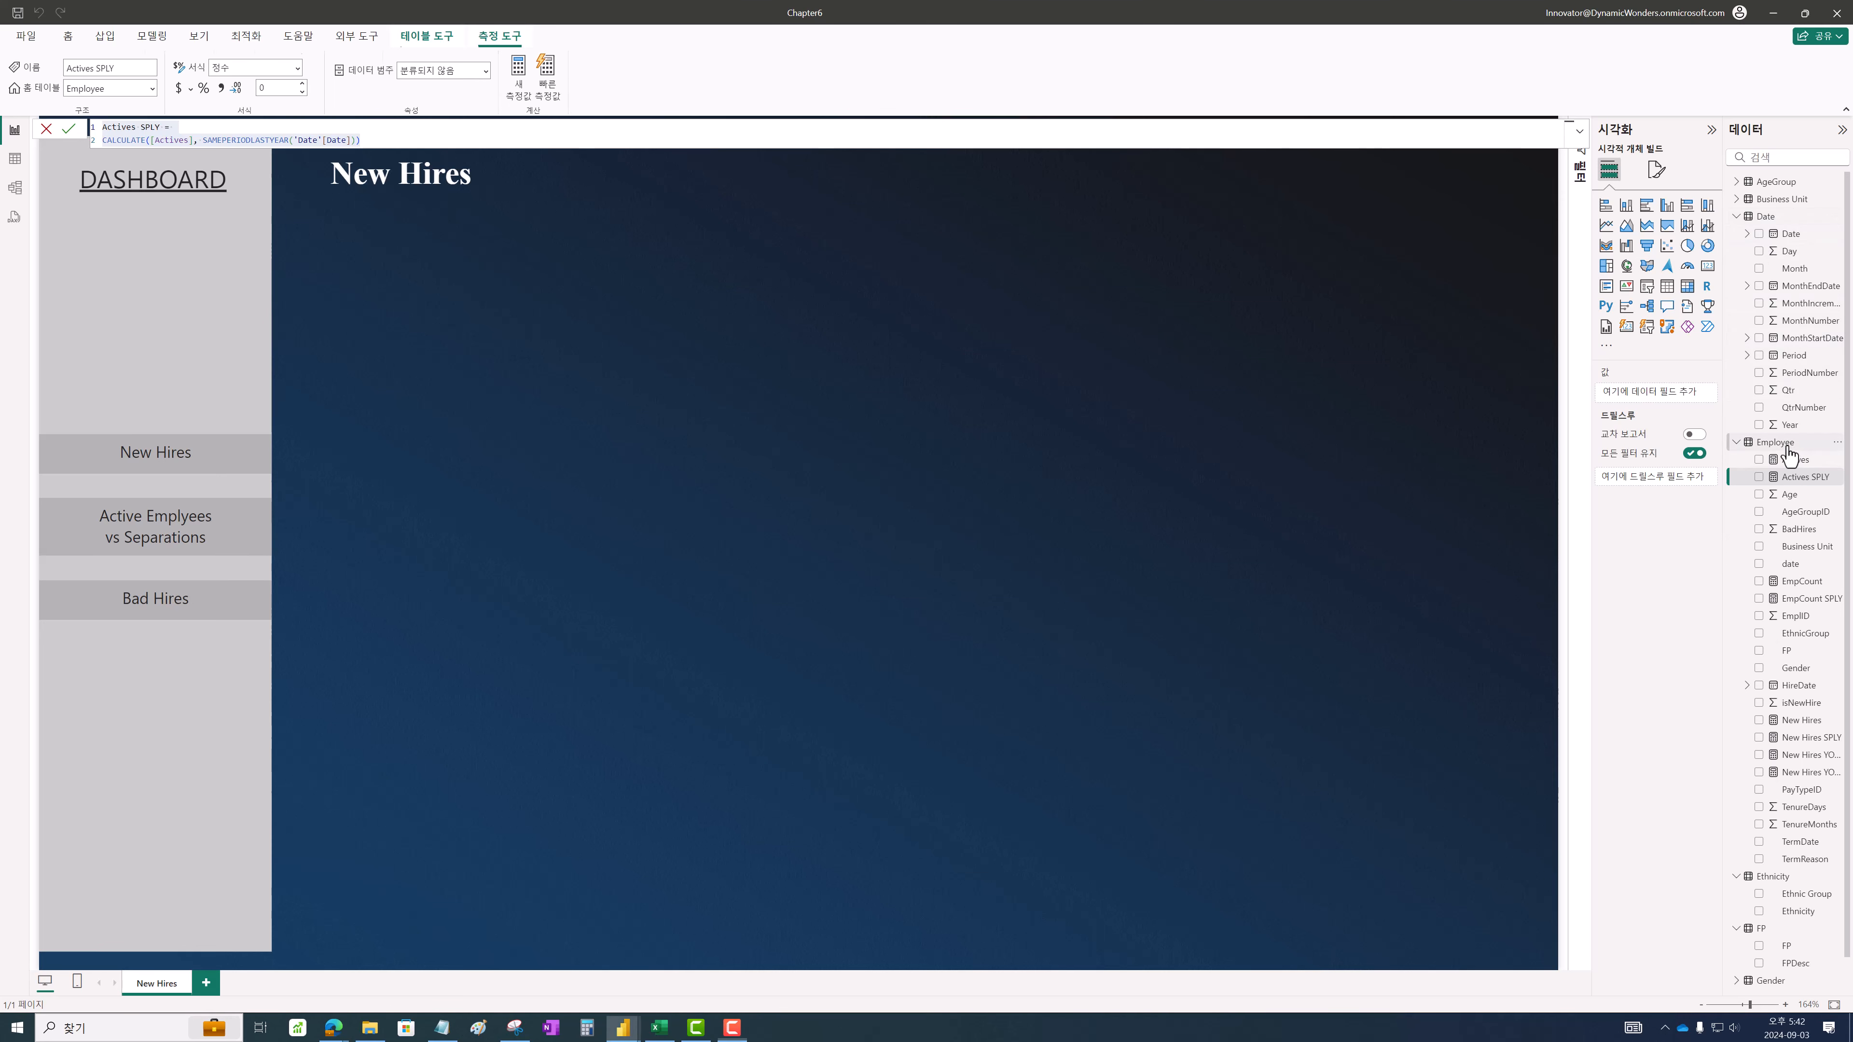
Step: Start a new measure named Actives YoY Var in the Employee table, with its formula on a second line
left_click(1787, 444)
left_click(274, 80)
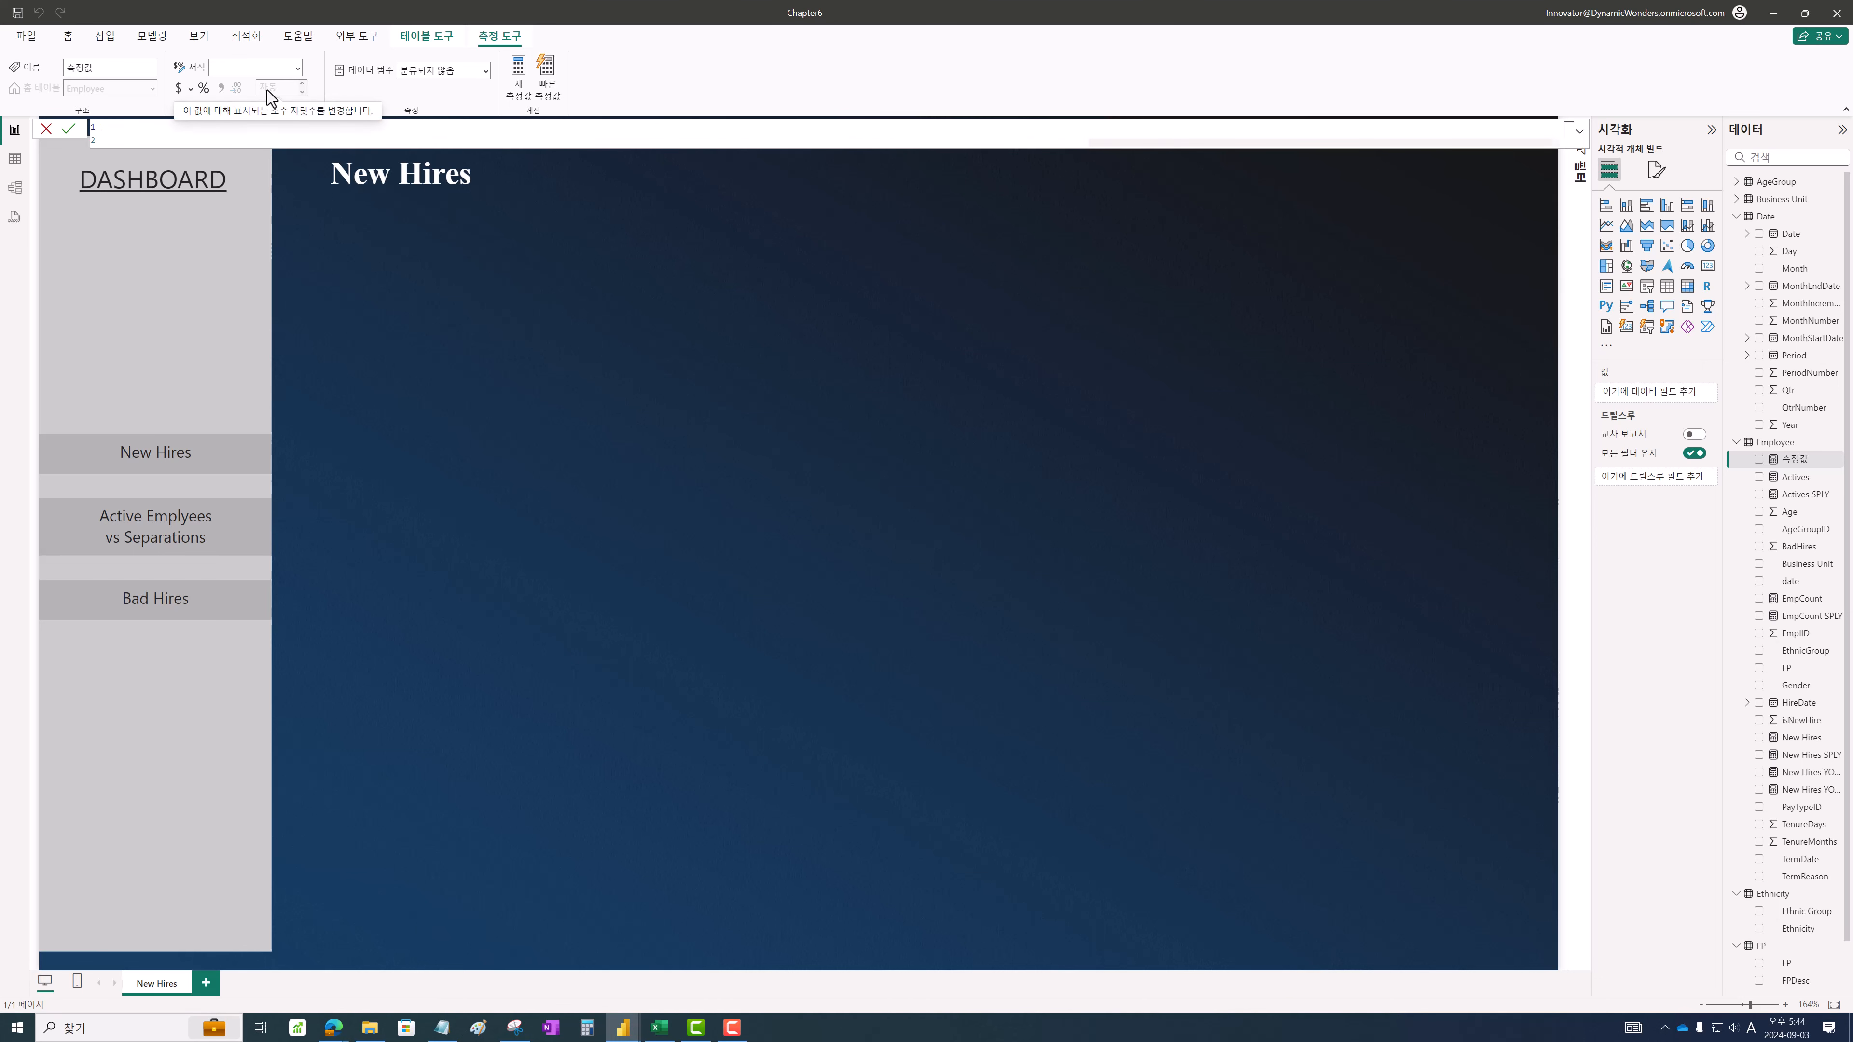
type("Actives YoY Var =")
key("shift+Return")
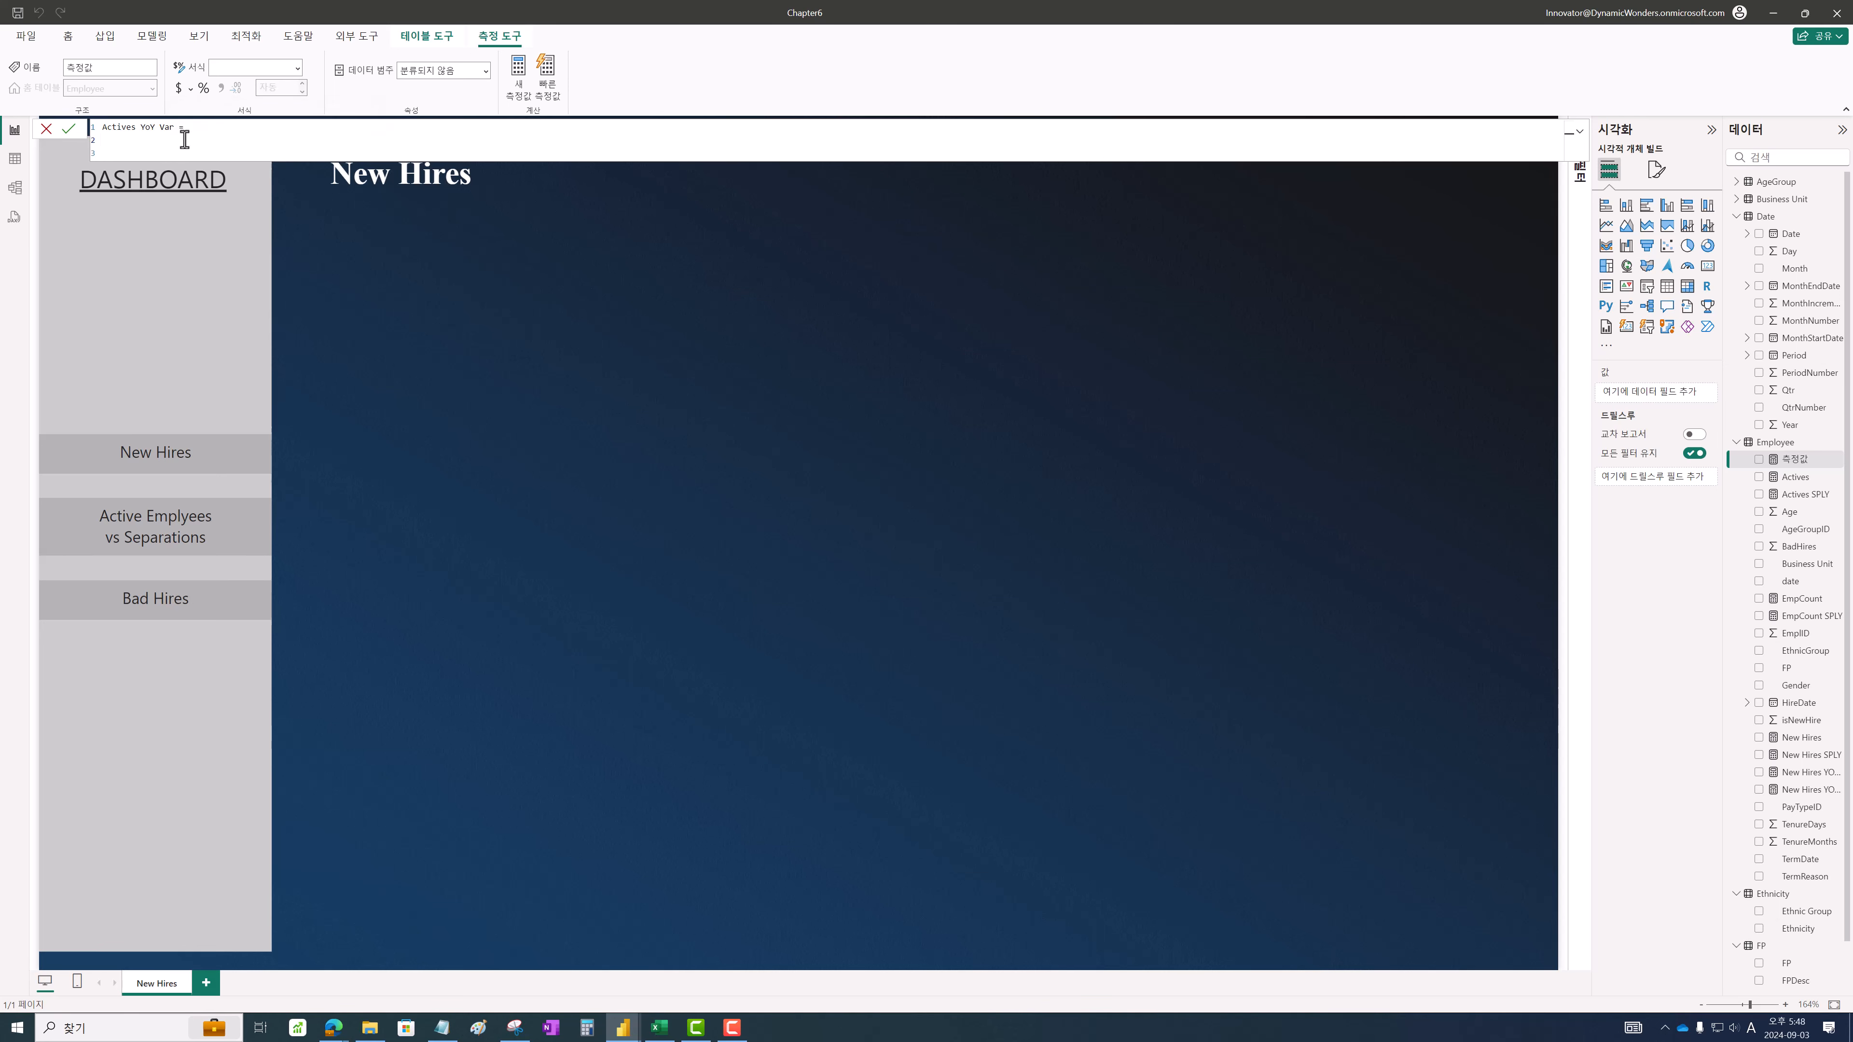
Step: Define Actives YoY Var as [Actives] - [Actives SPLY] and commit the measure
type("[")
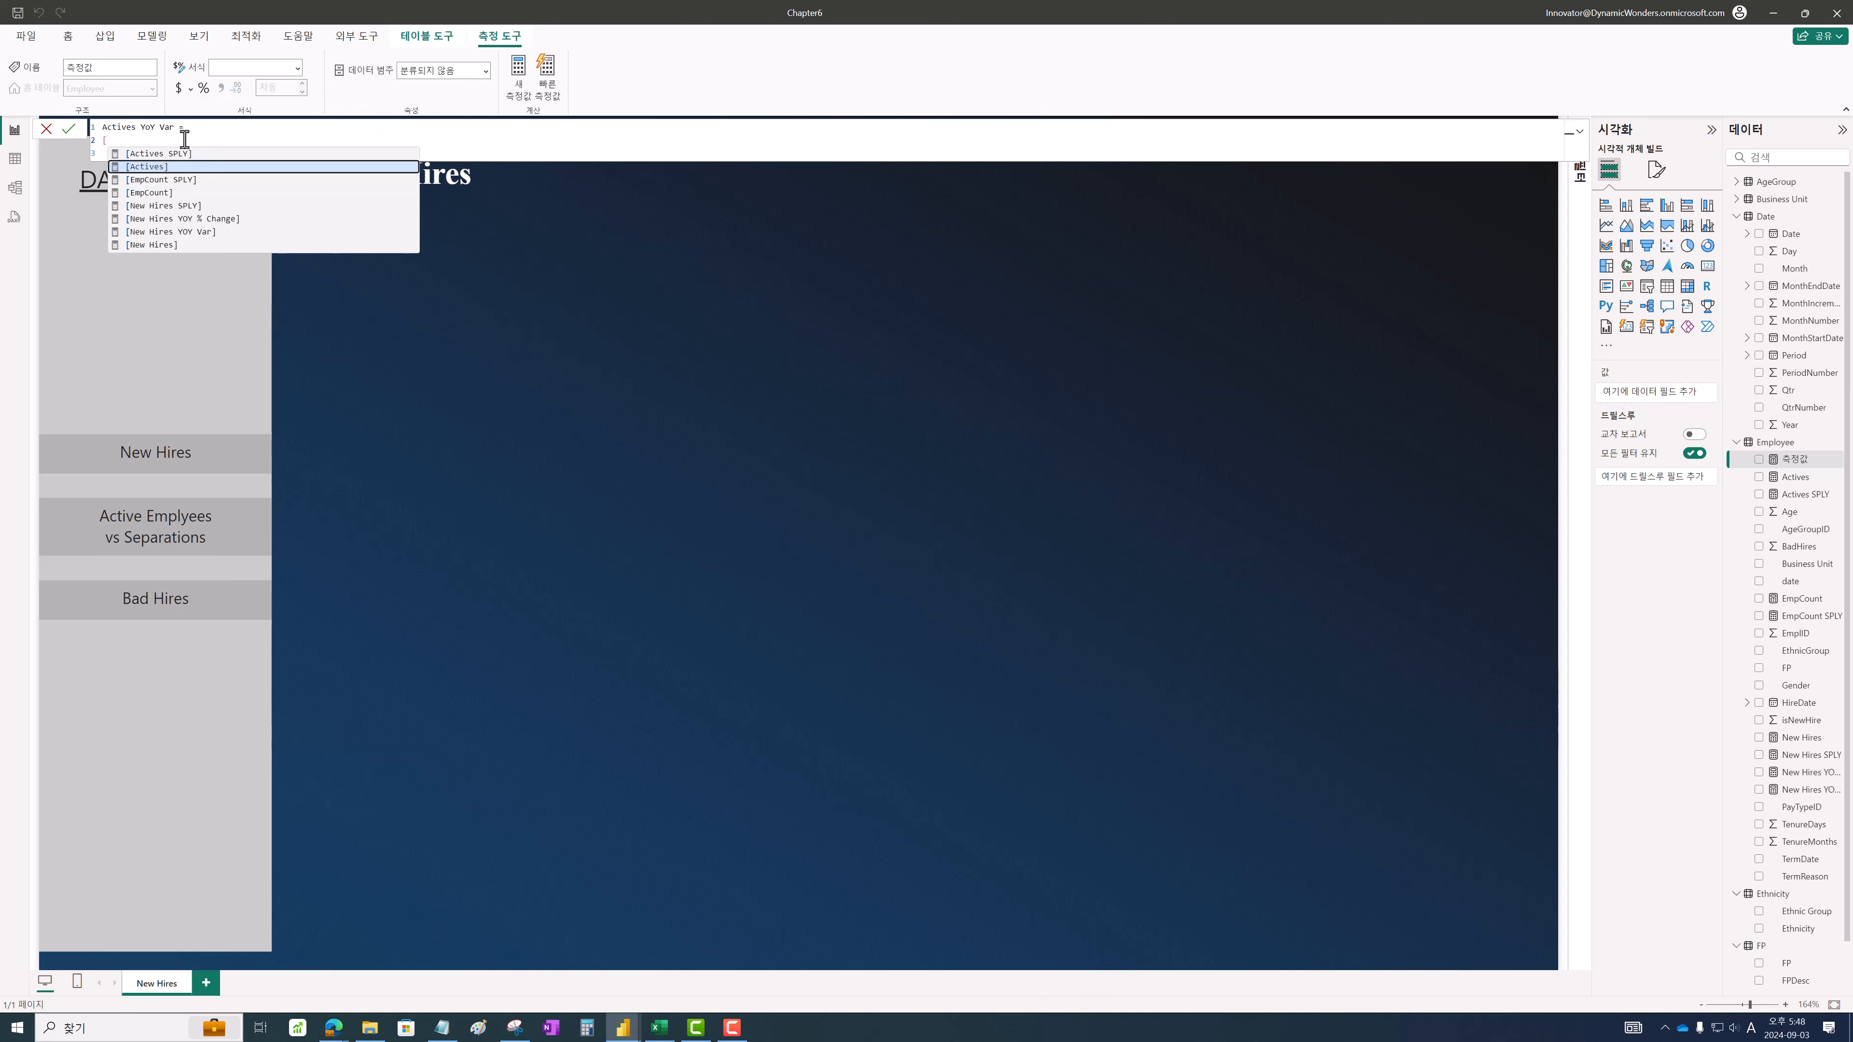
left_click(158, 167)
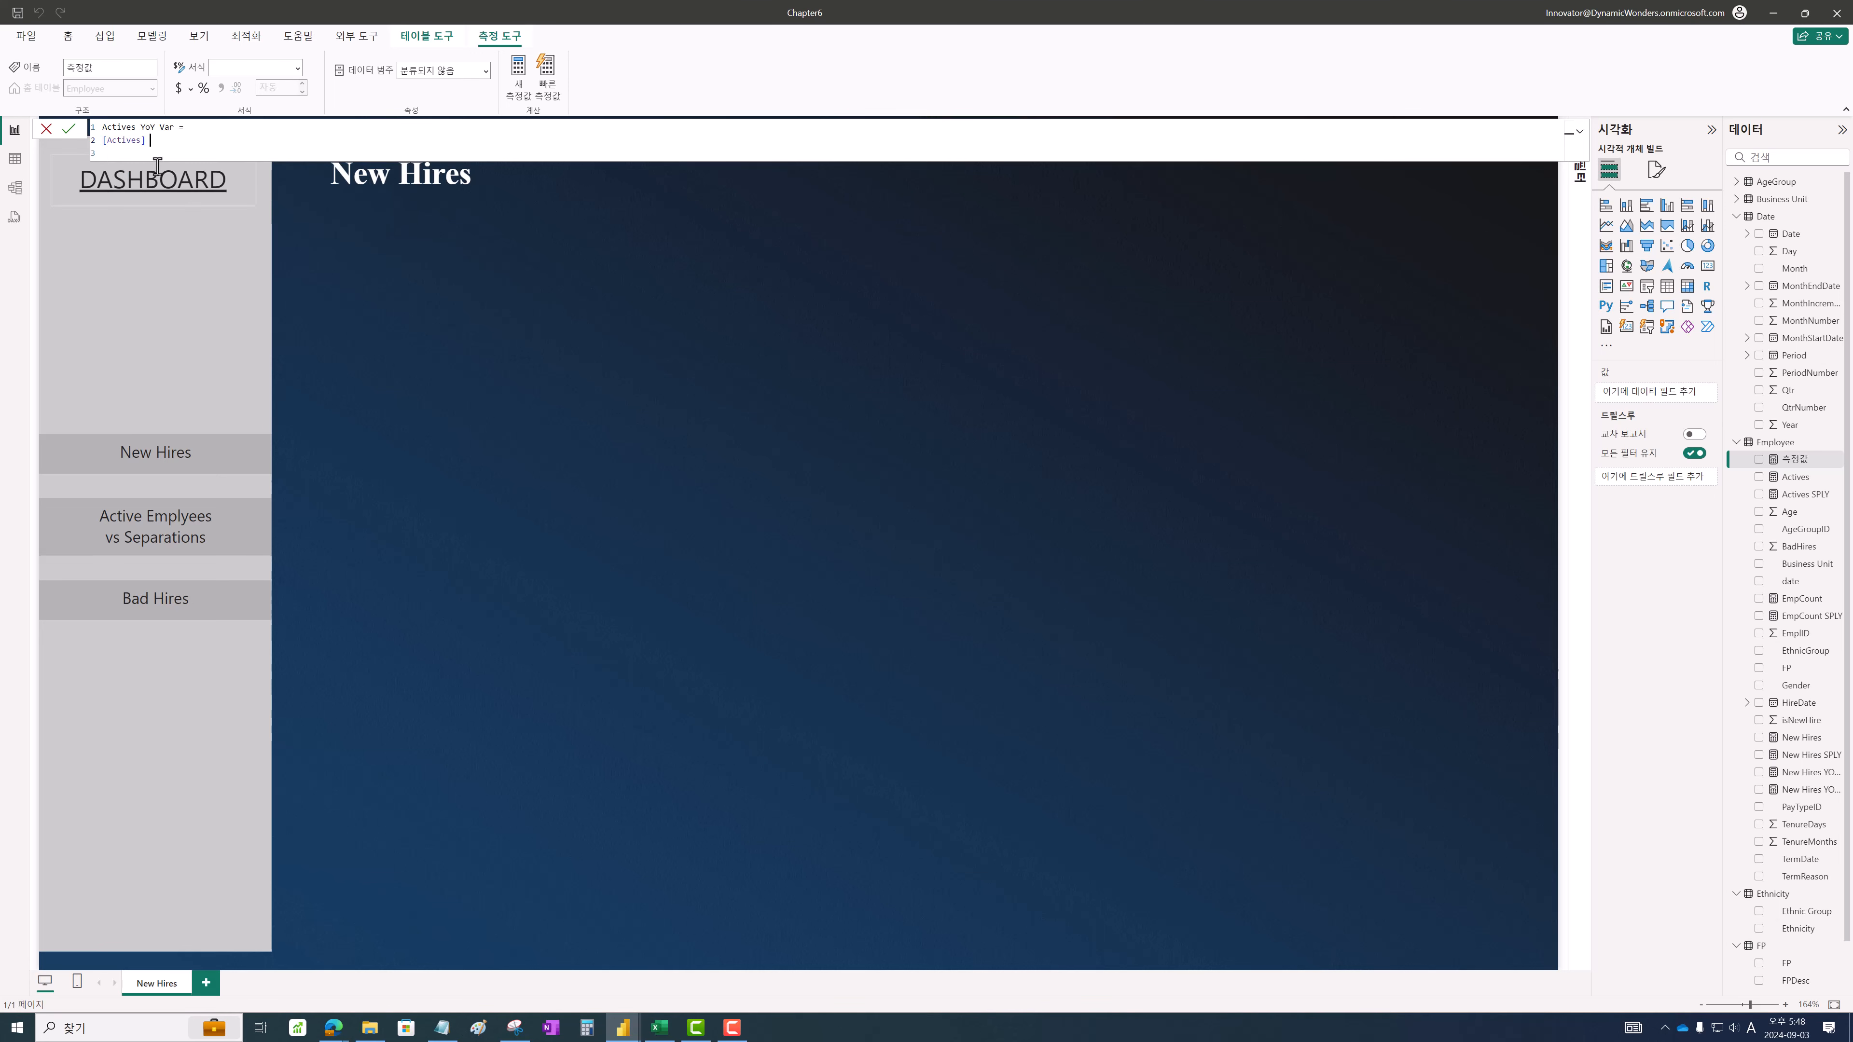
type("- [")
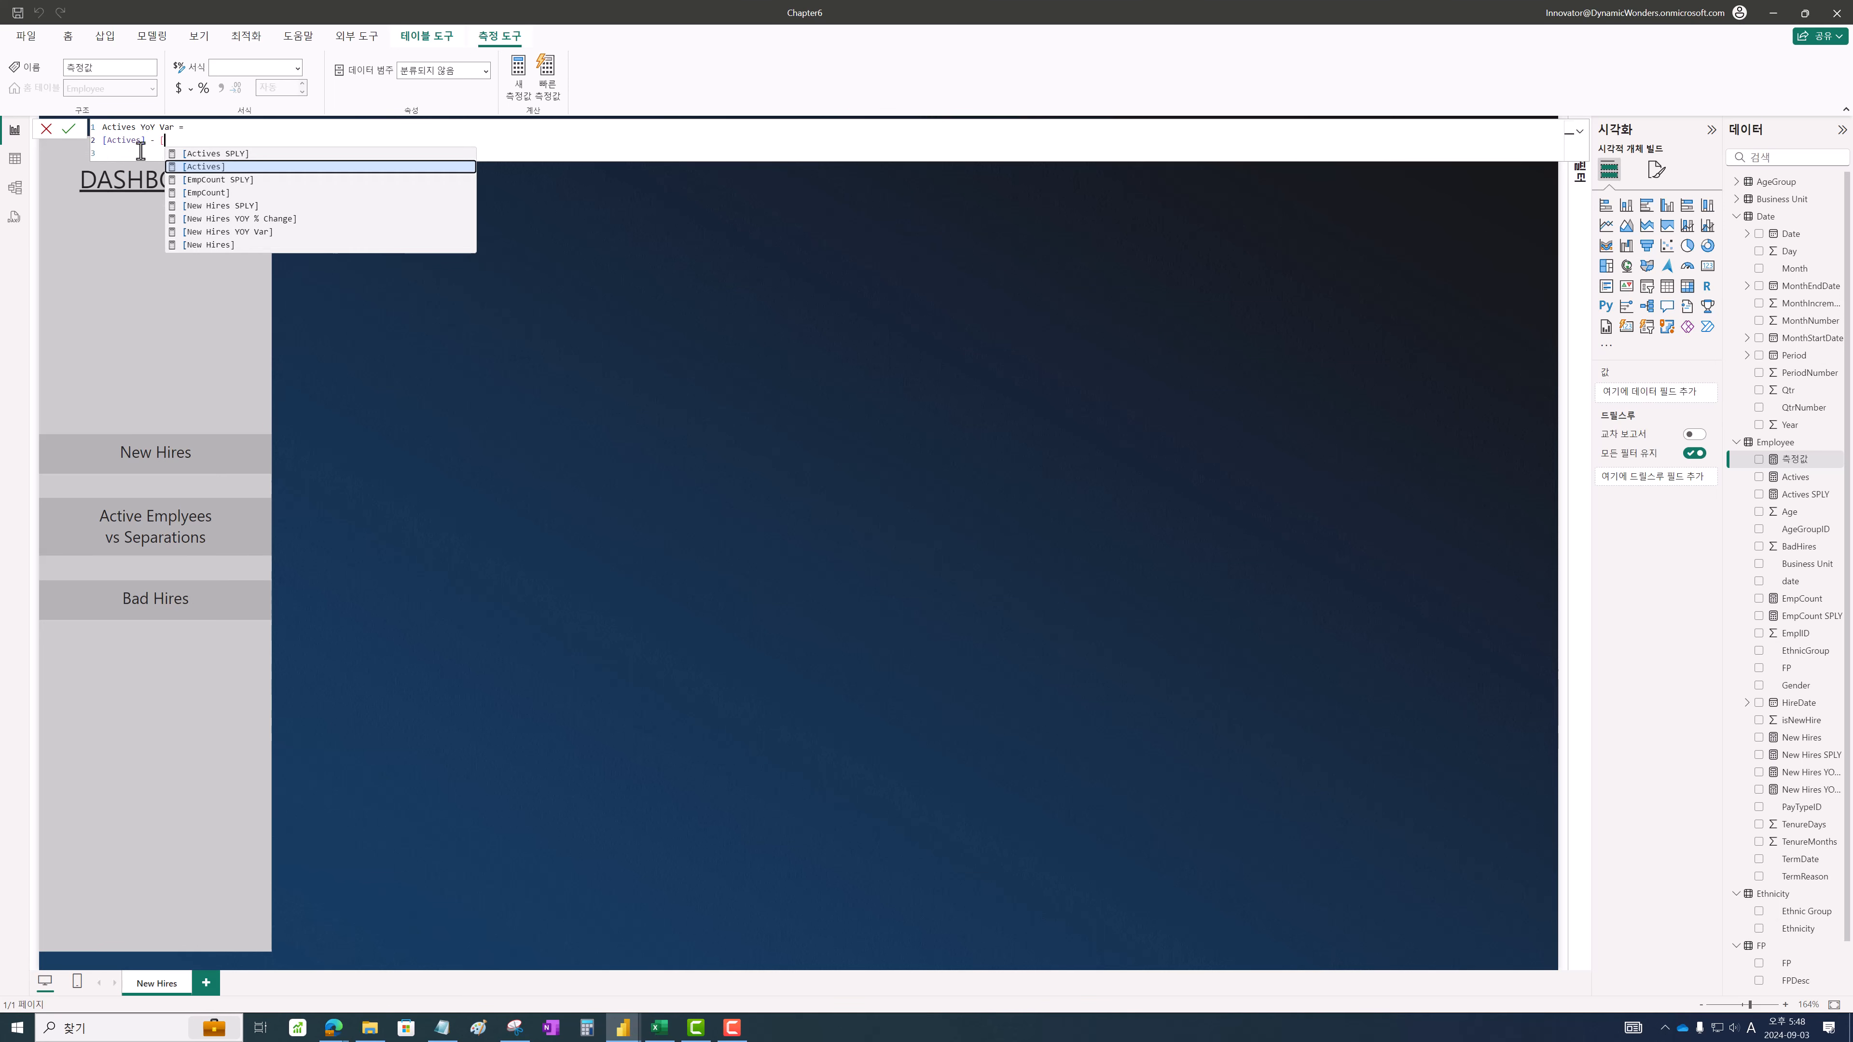
left_click(215, 153)
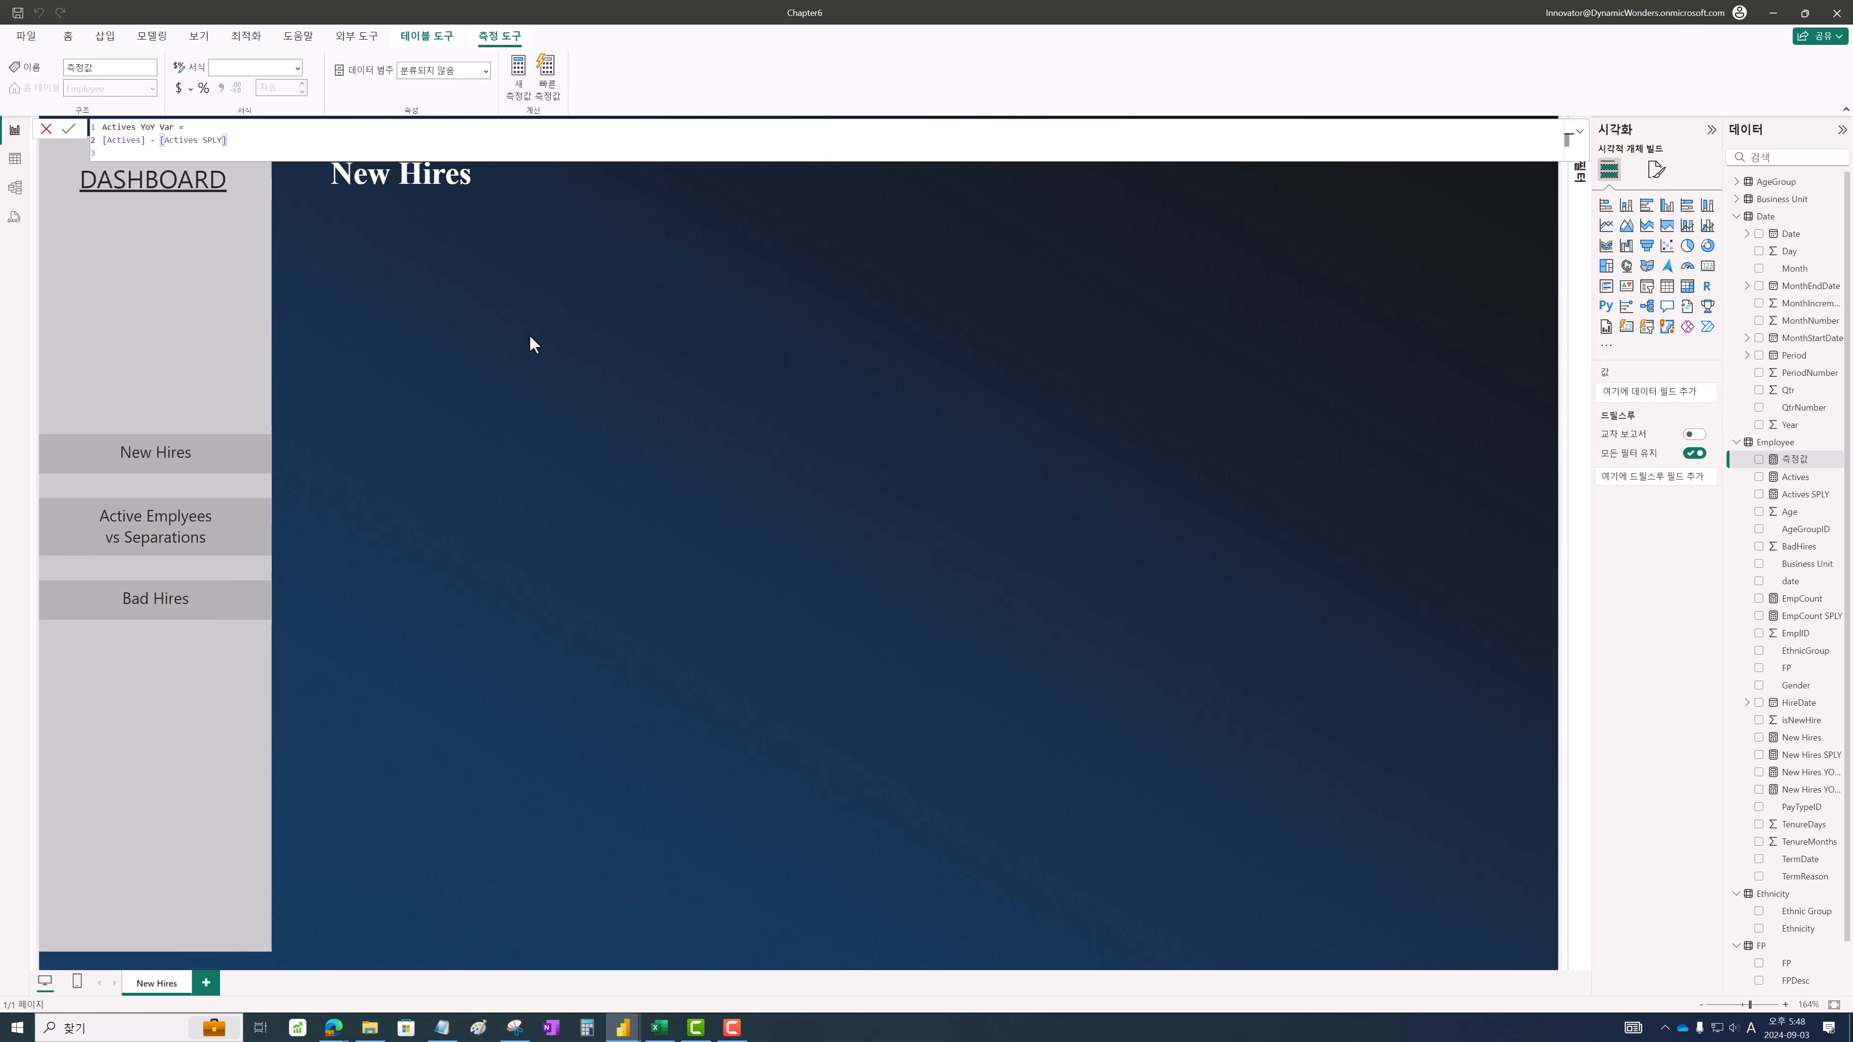
key("Return")
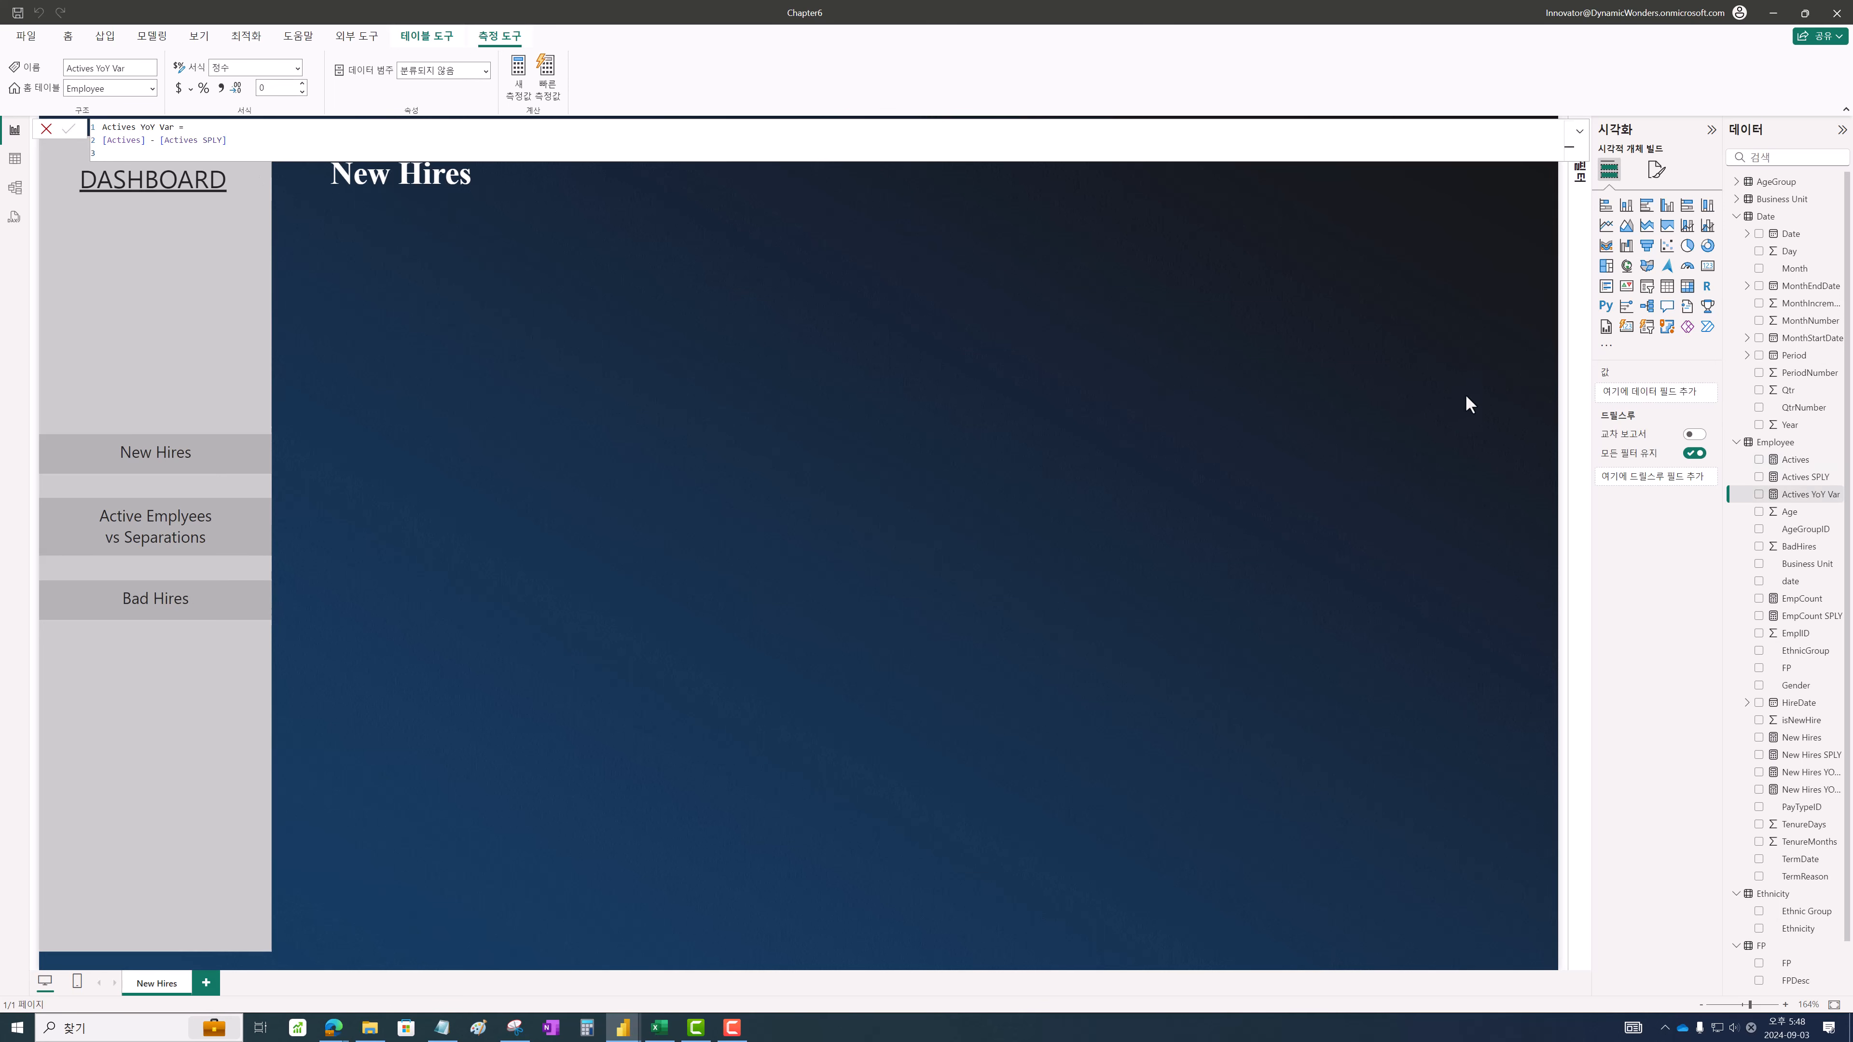
Step: Start a new measure named Actives YoY % Change in the Employee table, with its formula on a second line
left_click(1773, 442)
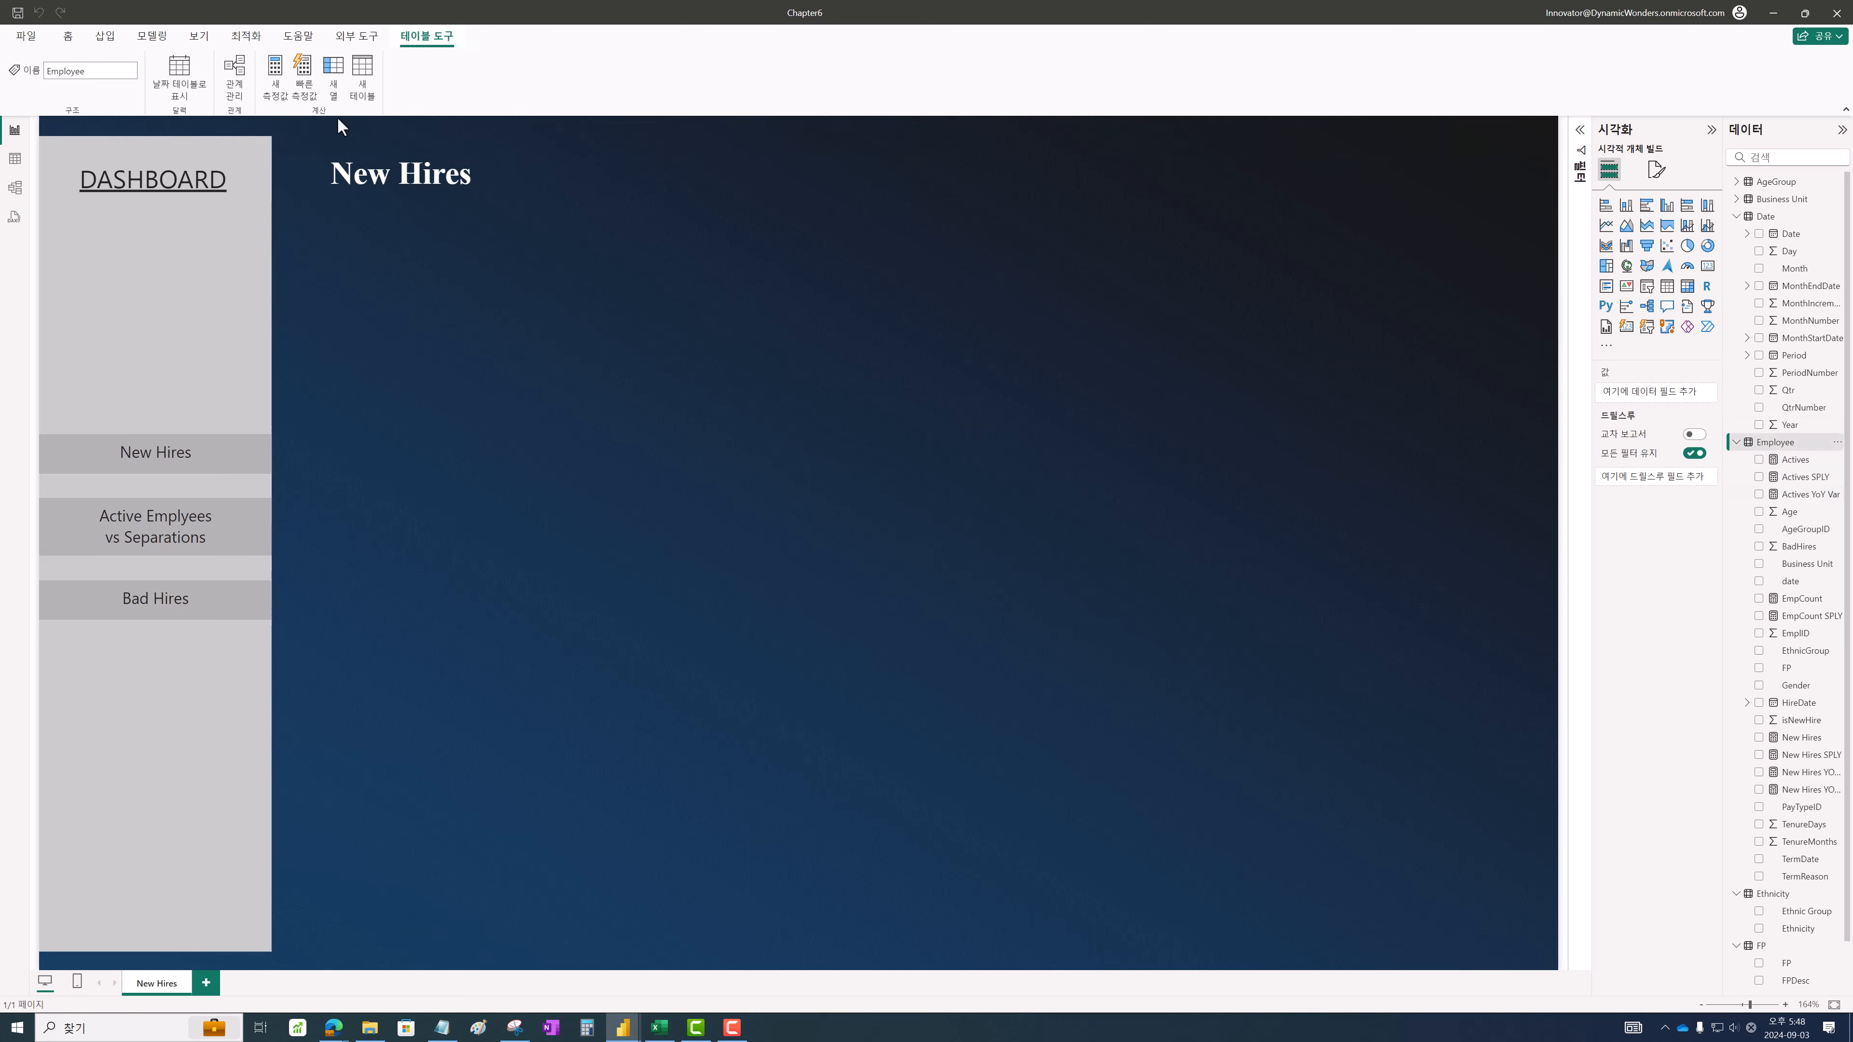
left_click(278, 90)
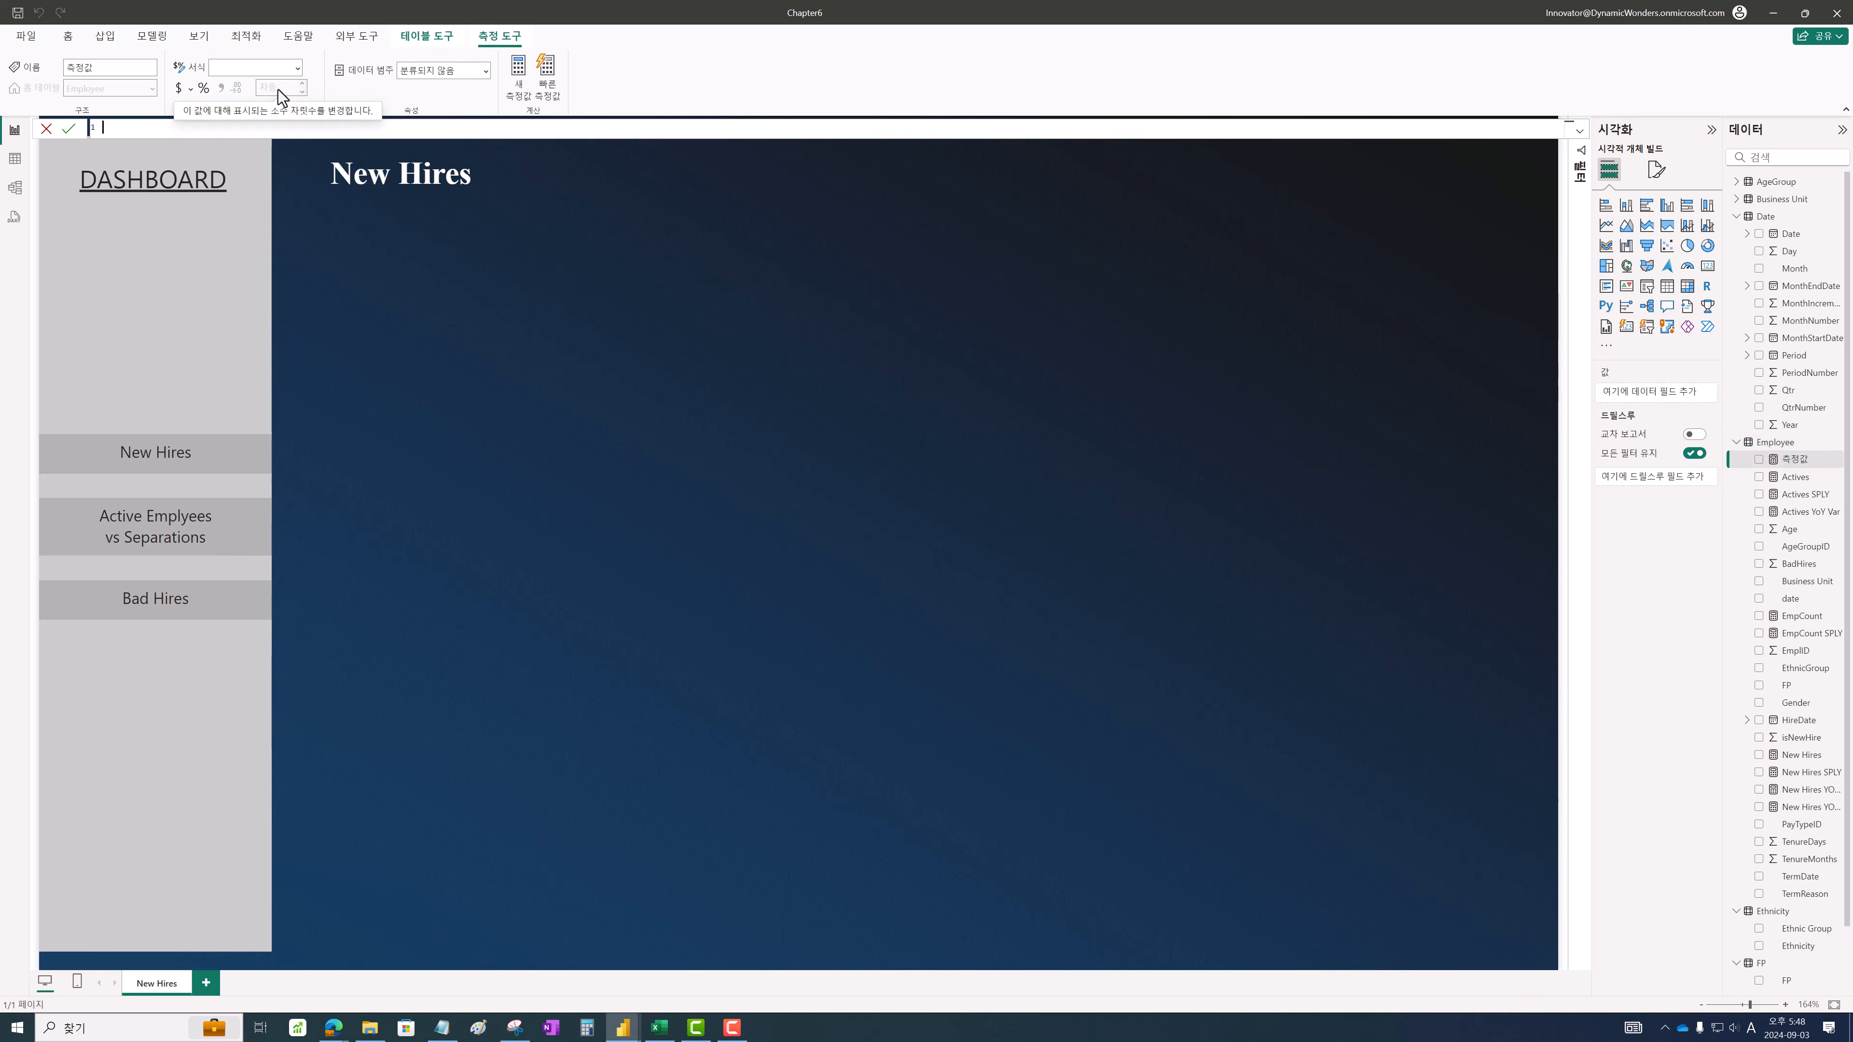
type("Actives YoY % Change =")
key("shift+Return")
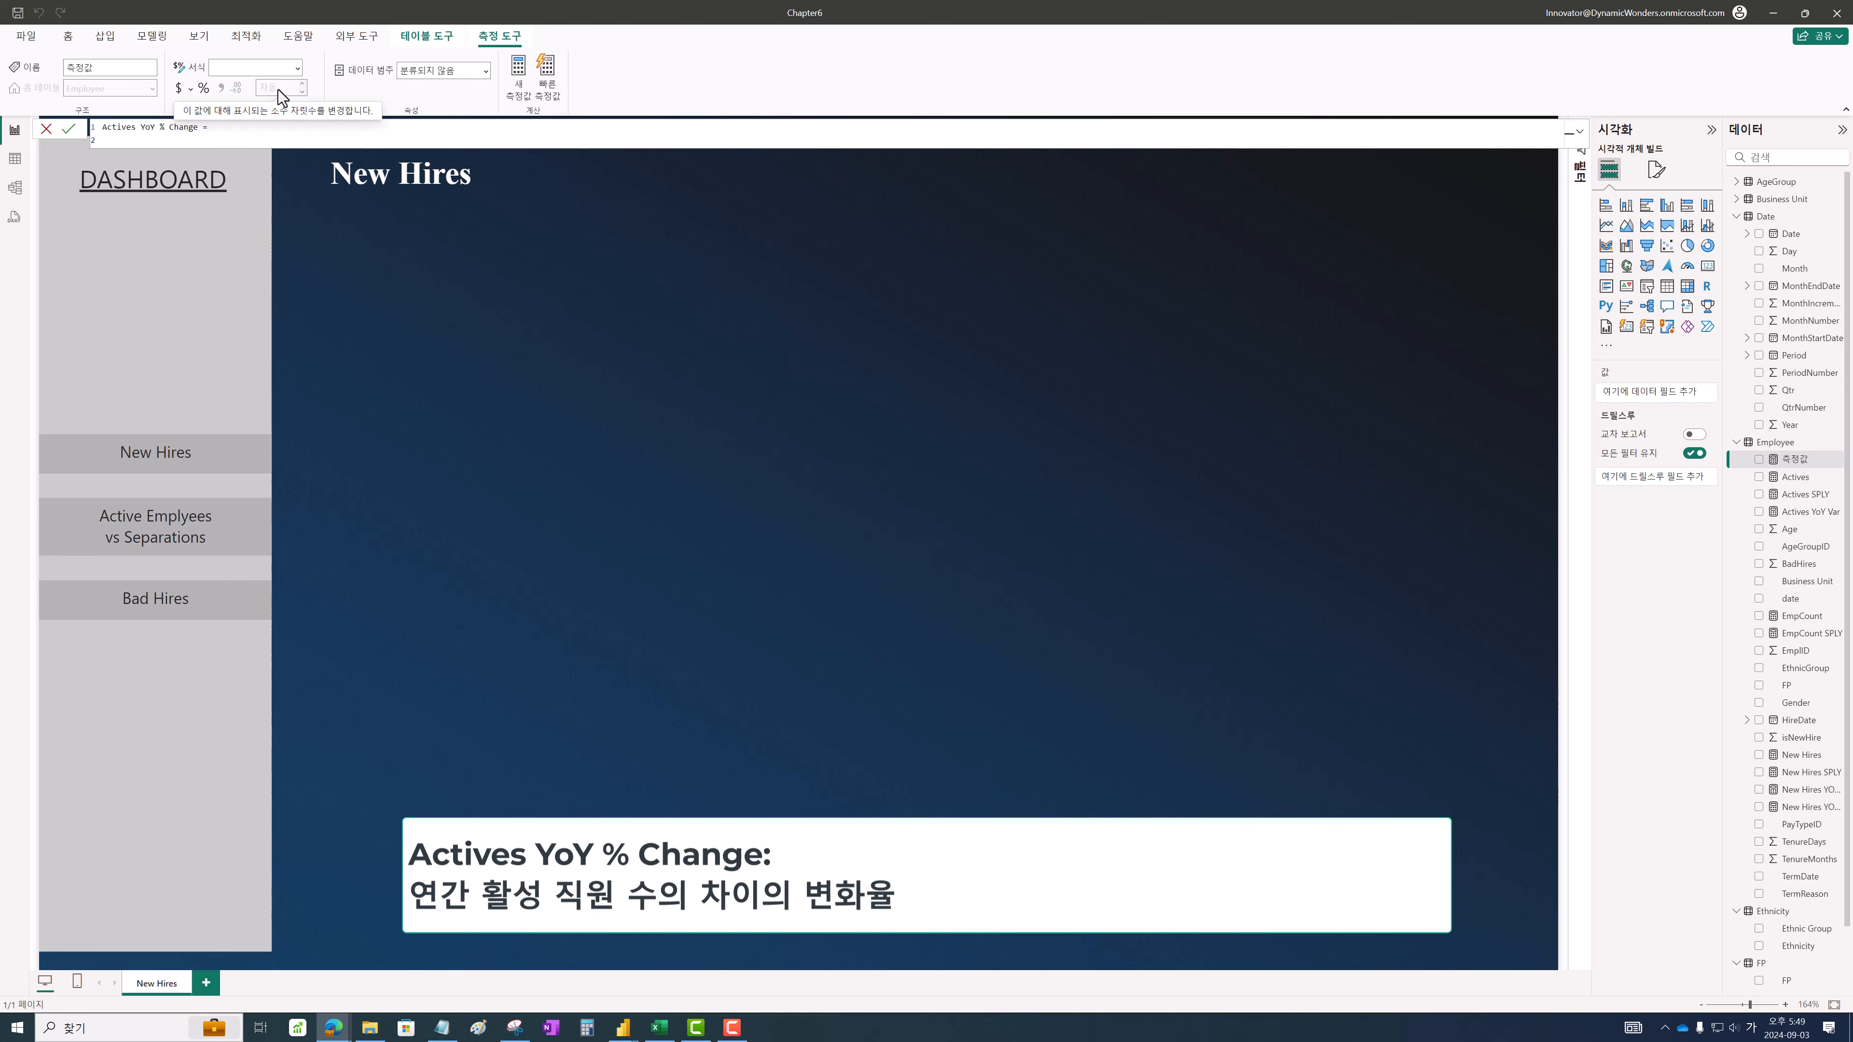
Step: Define Actives YoY % Change as DIVIDE([Actives YoY Var], [Actives SPLY]) and commit the measure
type("Div")
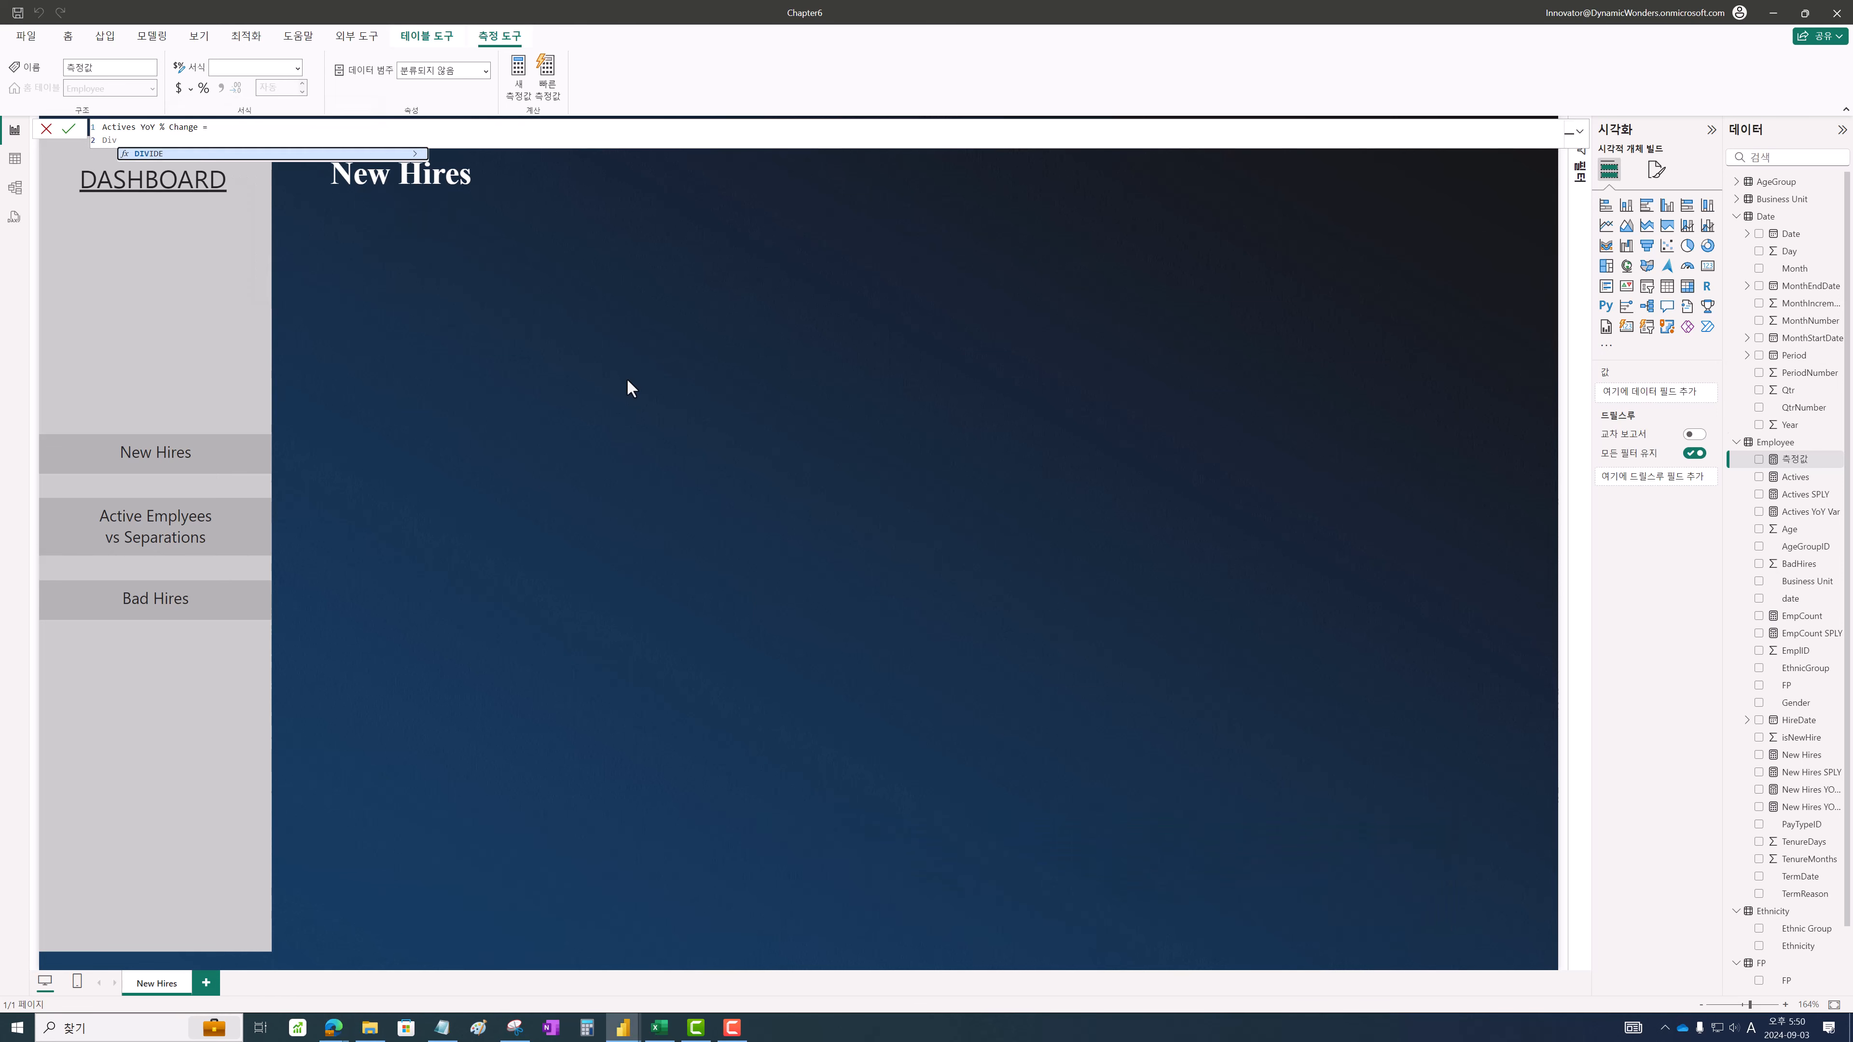
key("Tab")
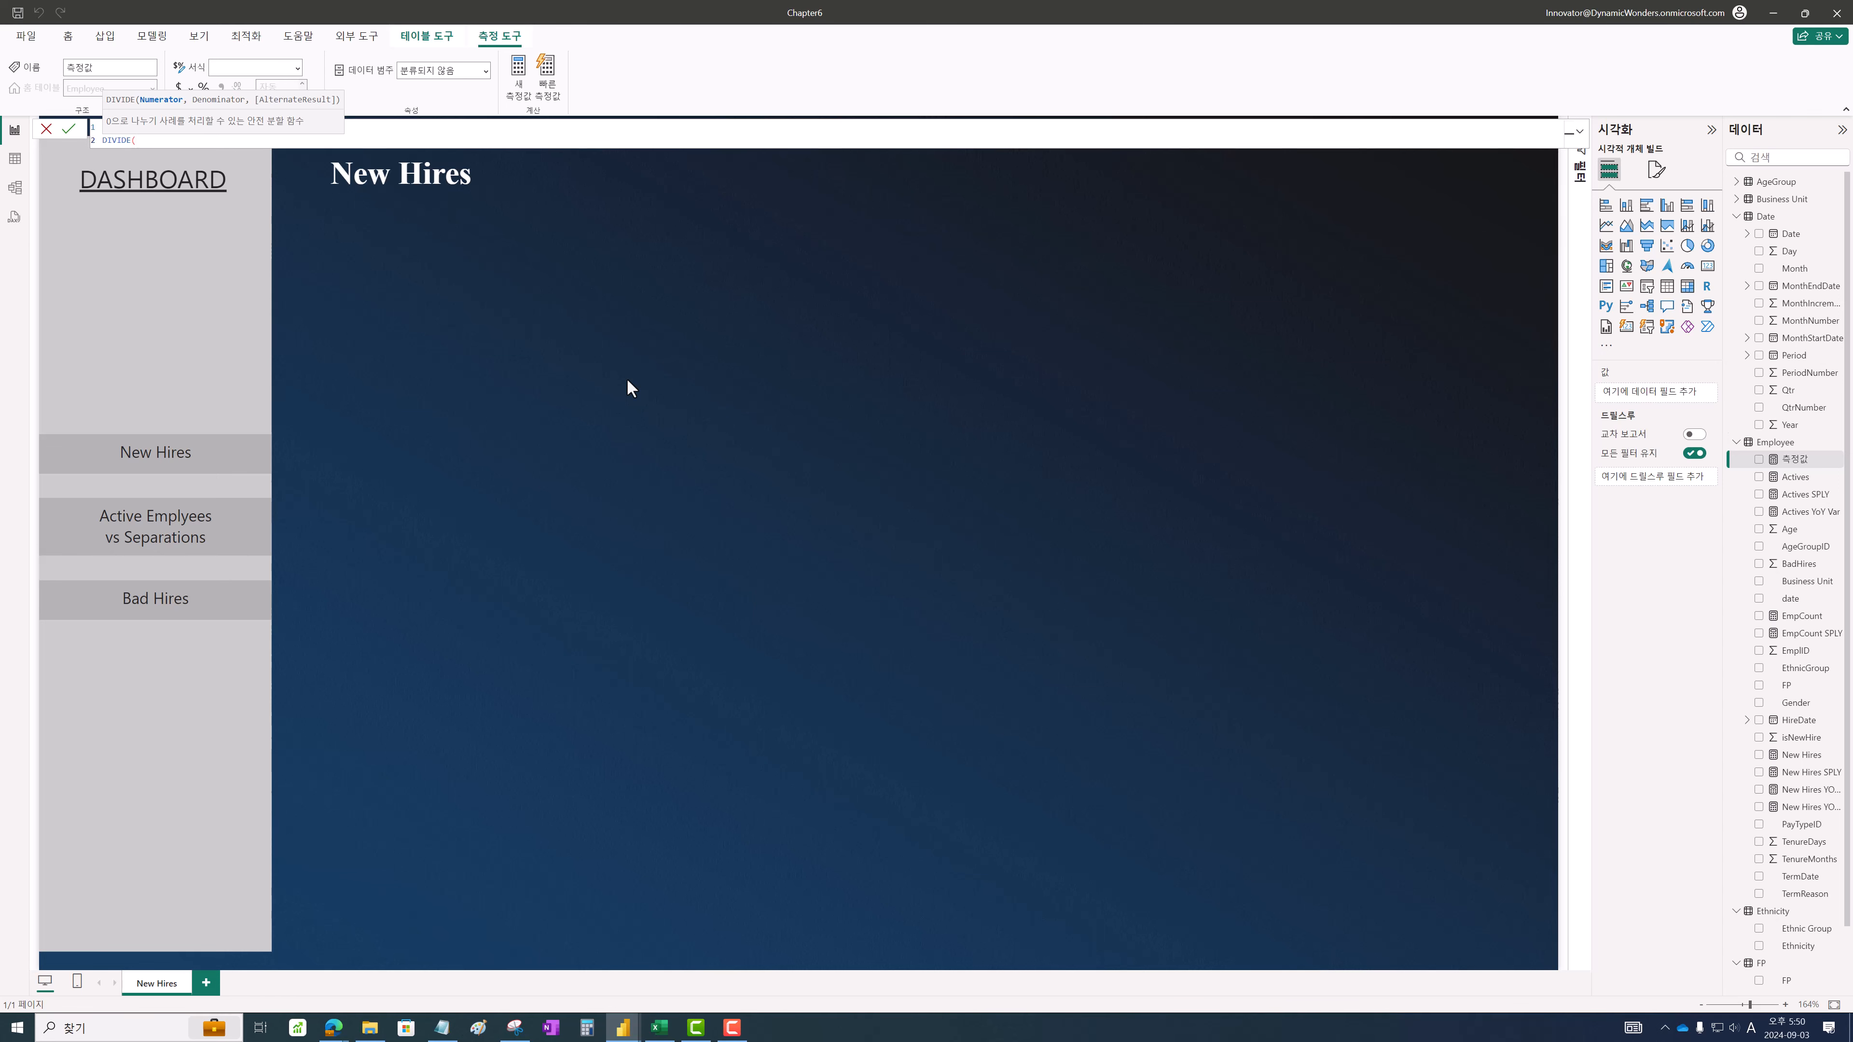
type("[")
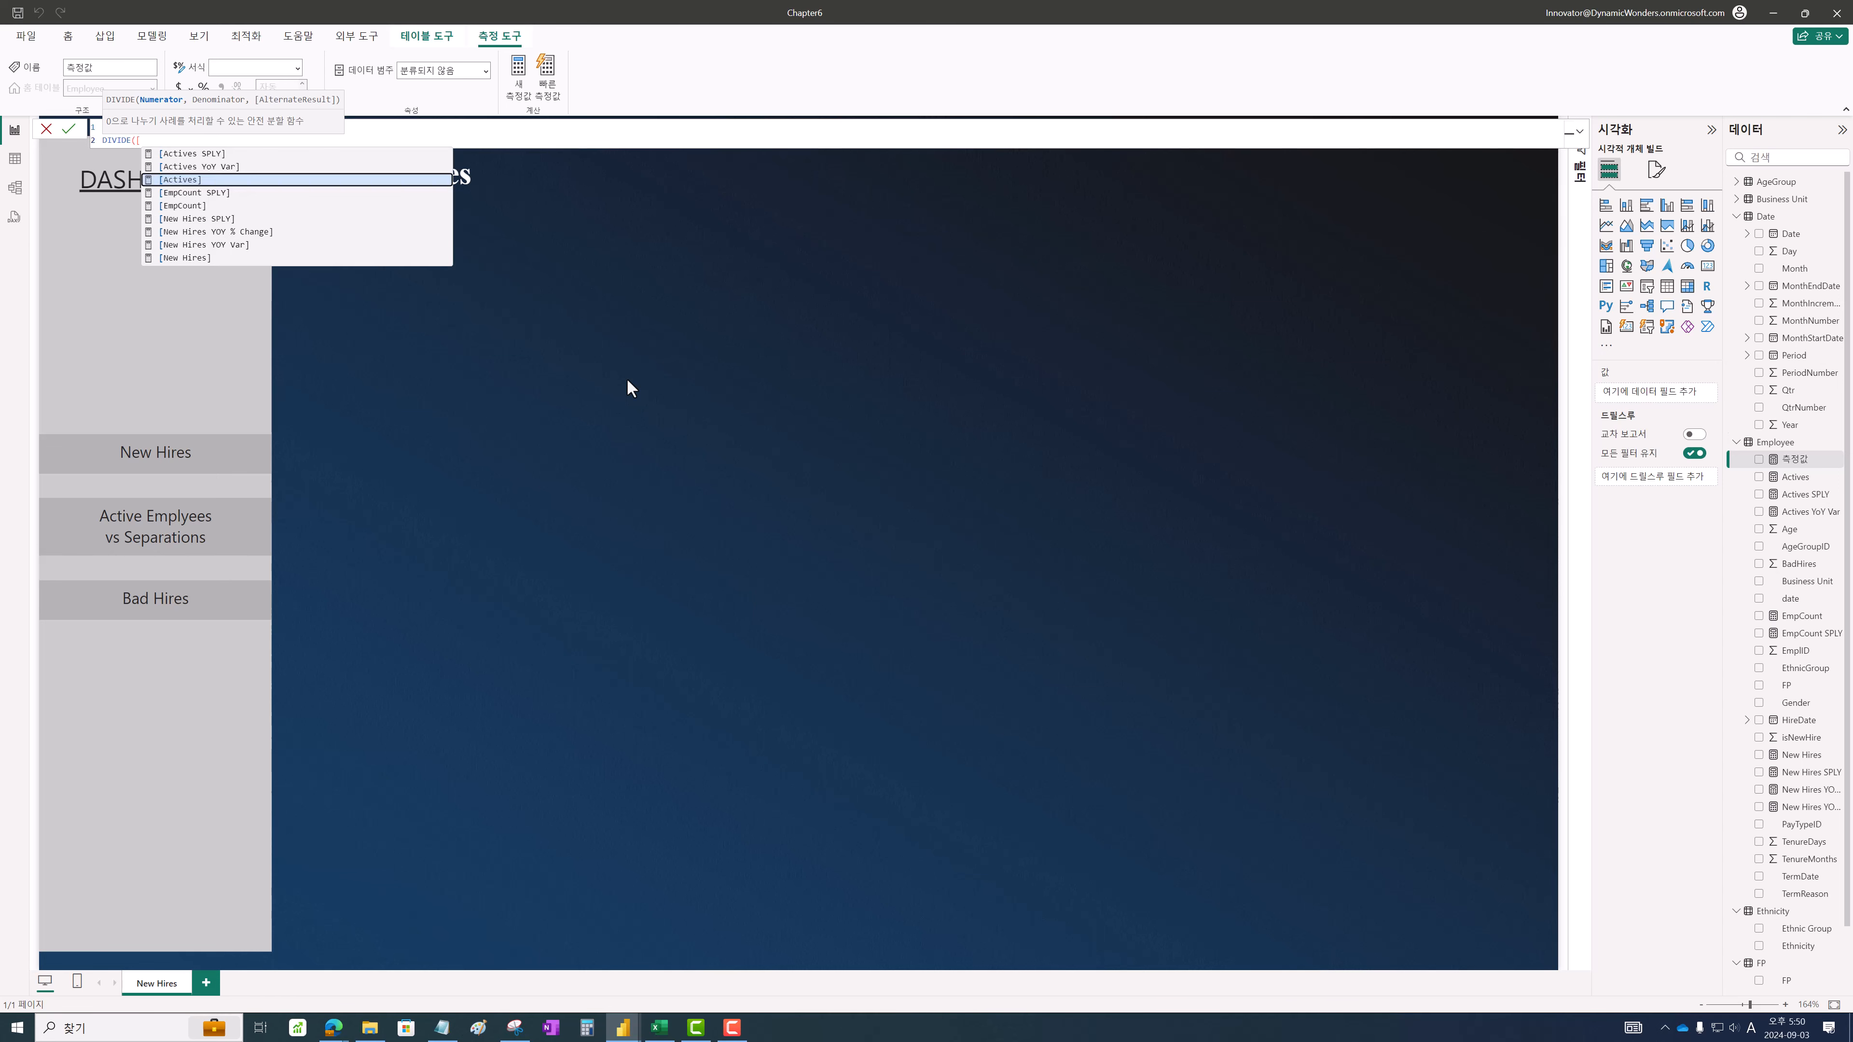
left_click(228, 167)
type(",")
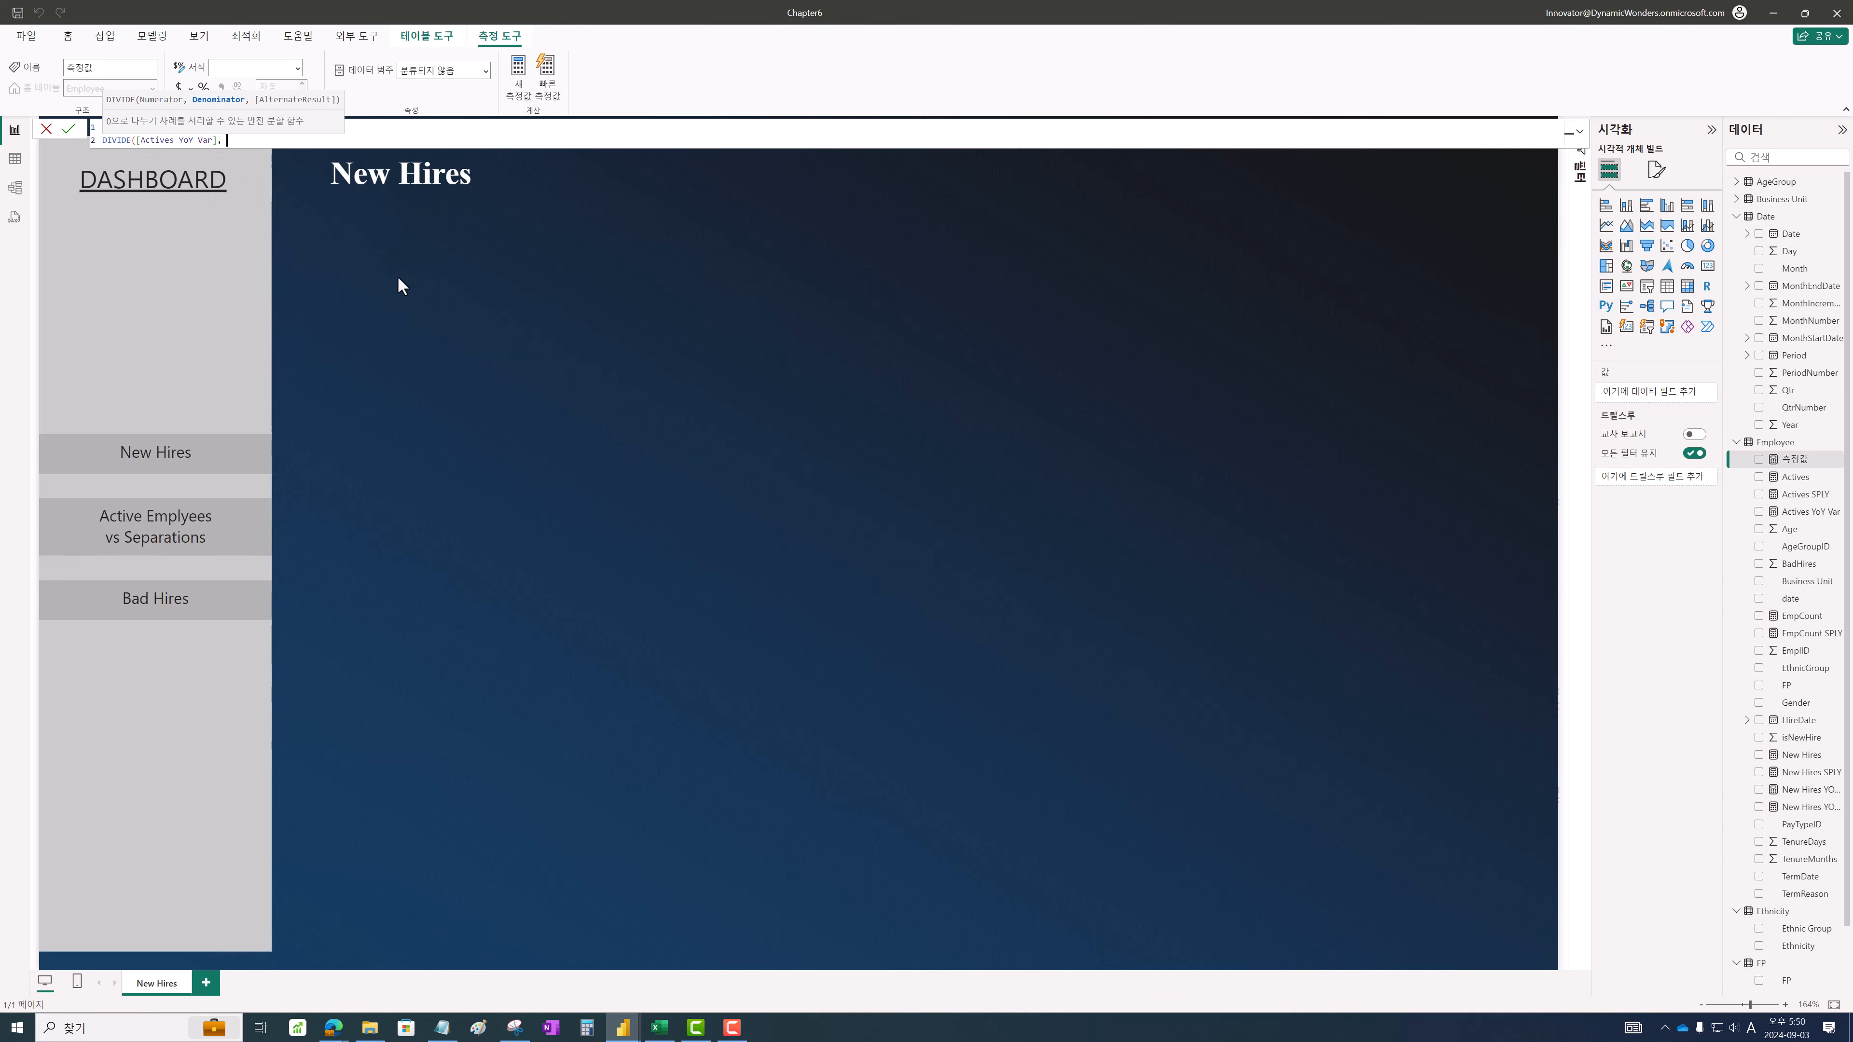
type(" [")
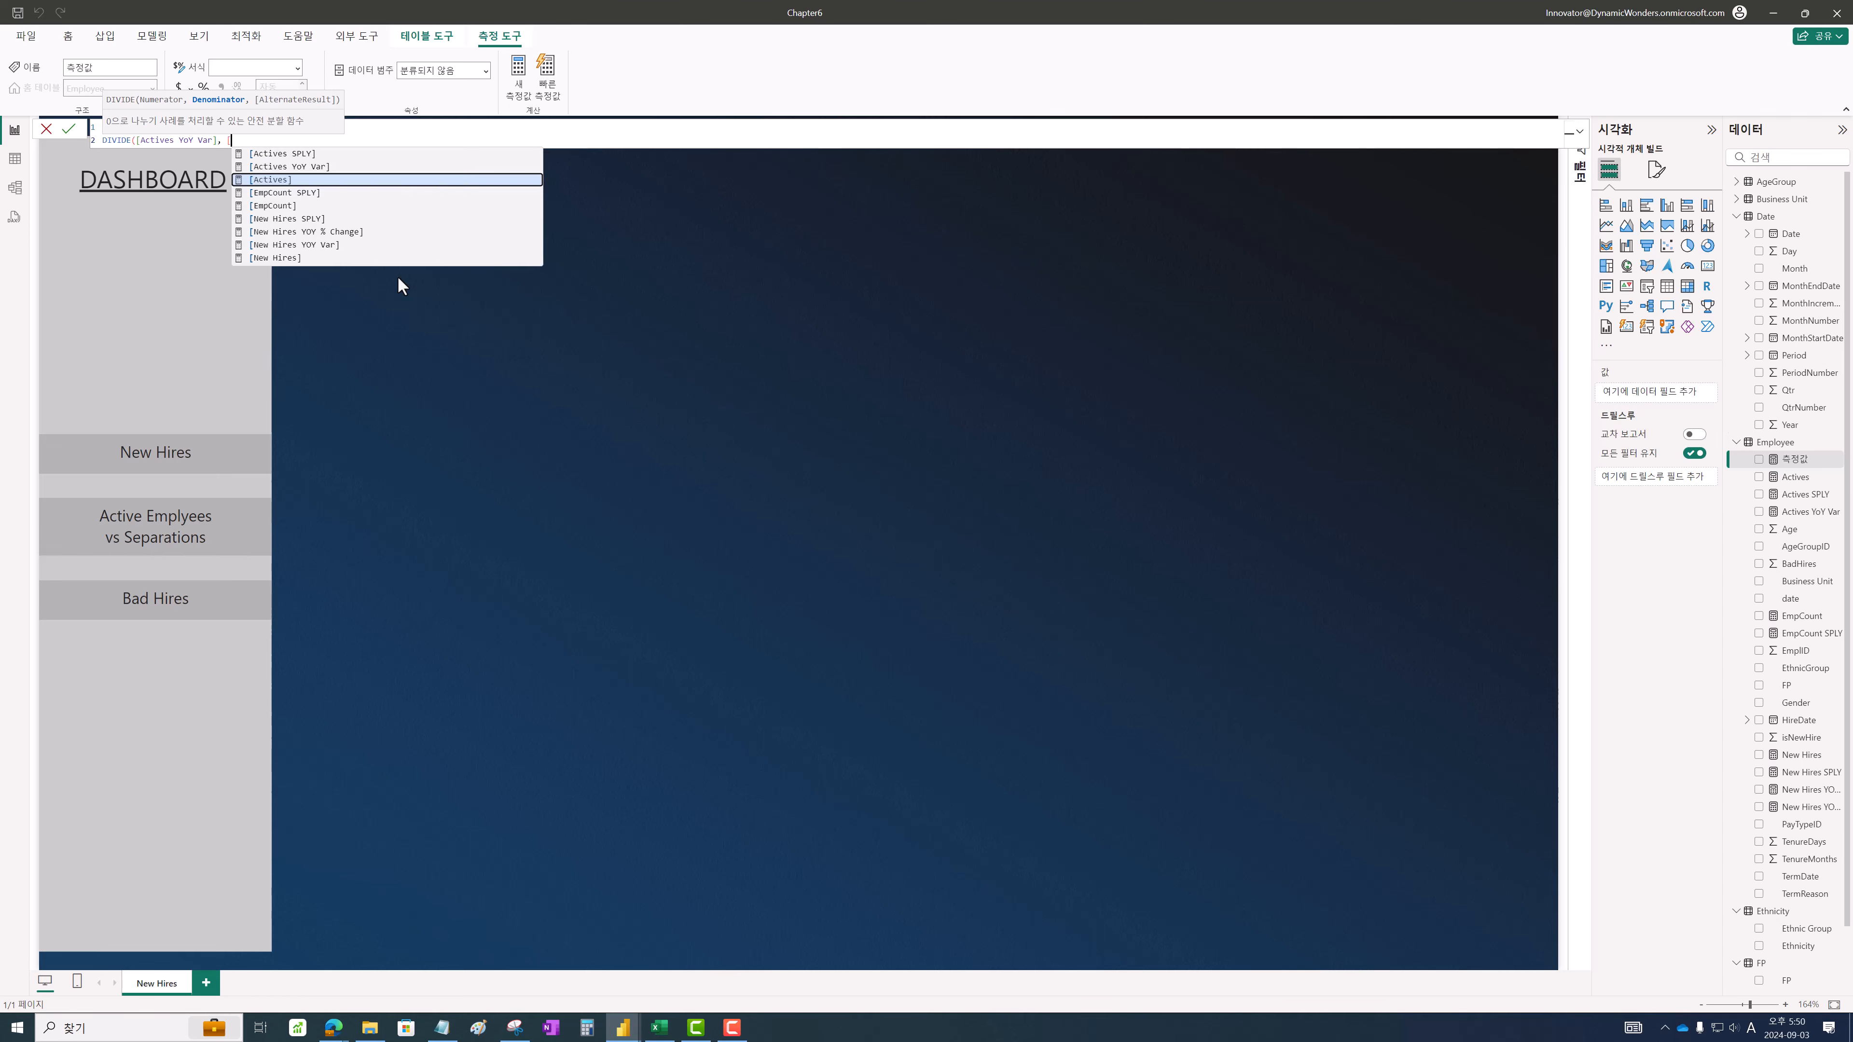
left_click(316, 154)
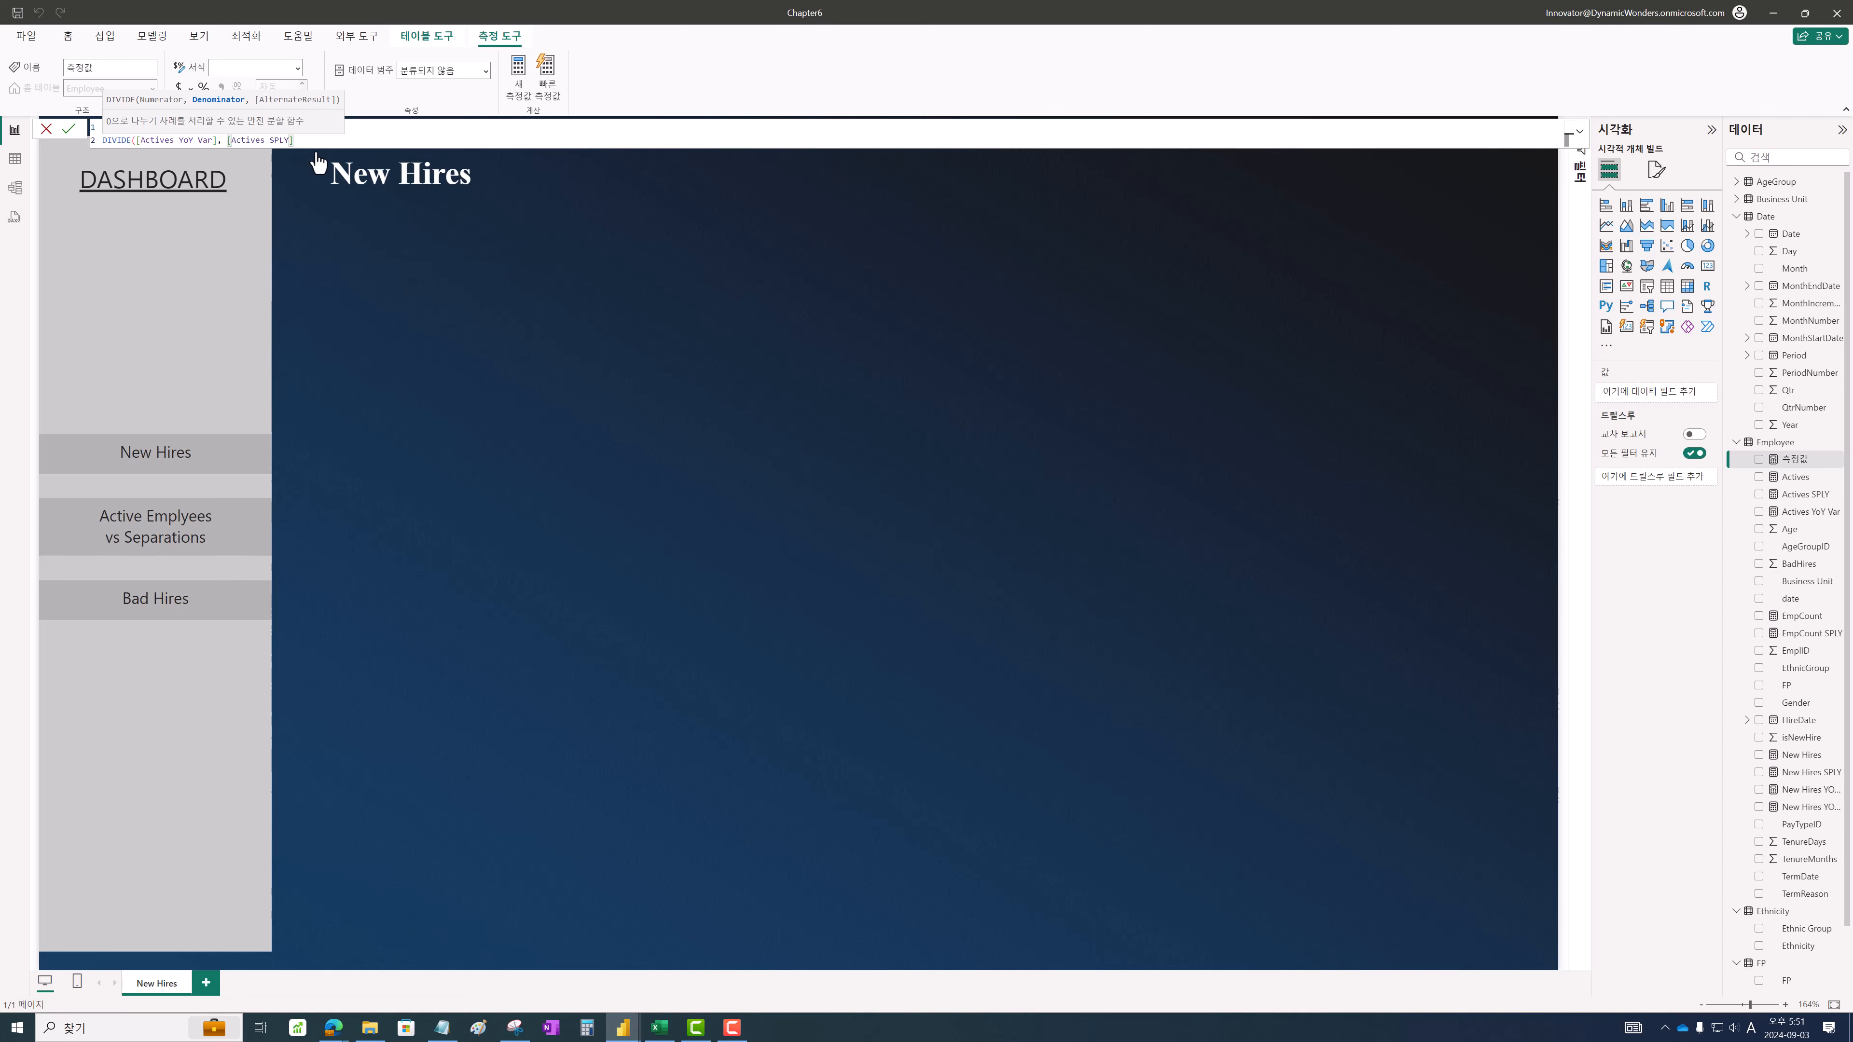
type(")")
key("Return")
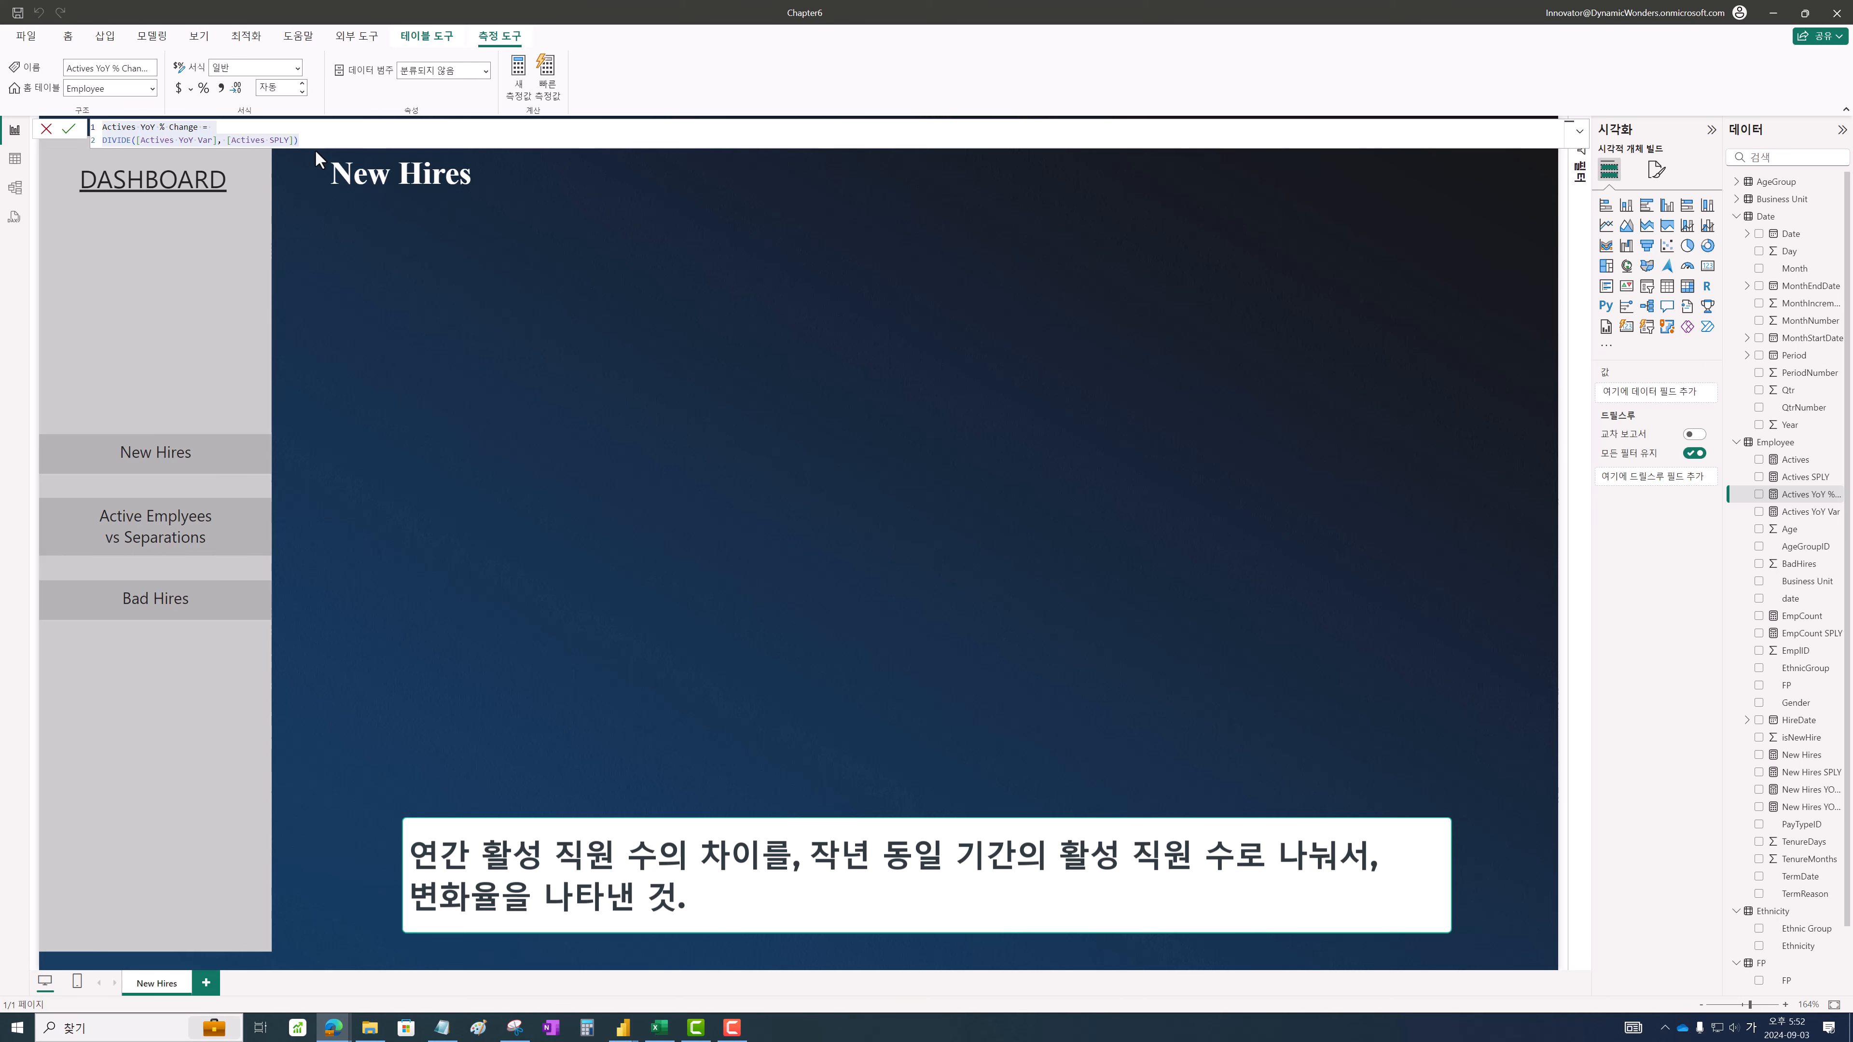